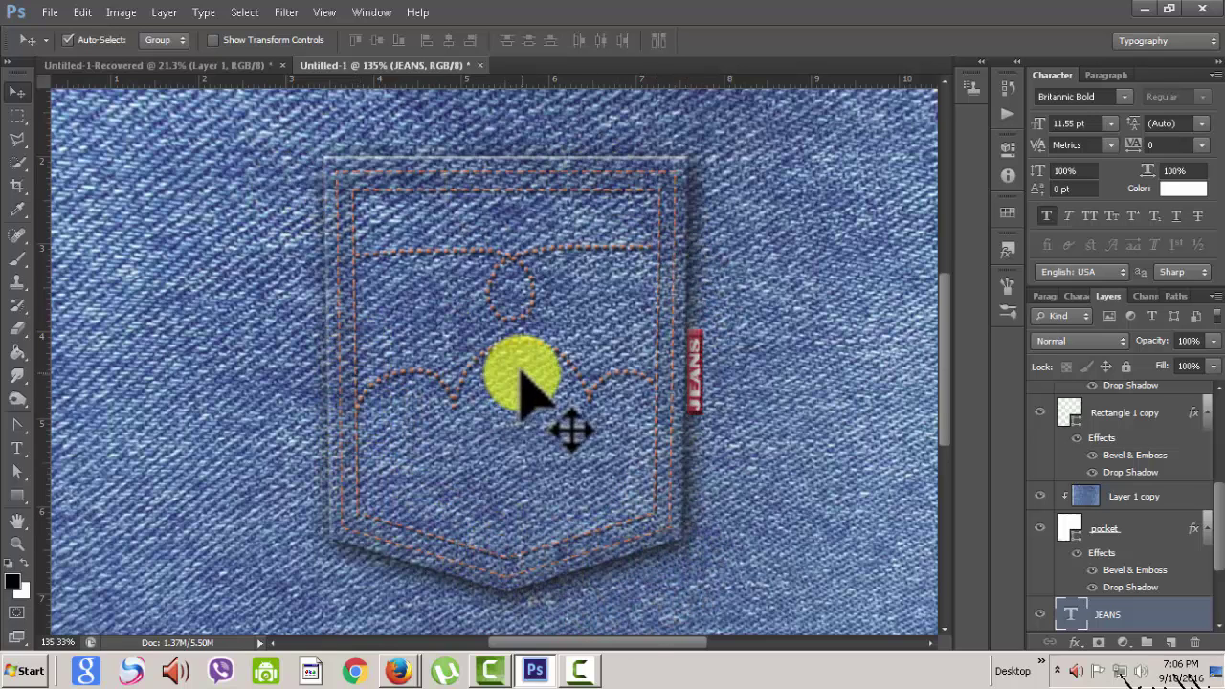
Bring forward the Untitled-1-Recovered document, which holds only the denim texture
left_click(189, 65)
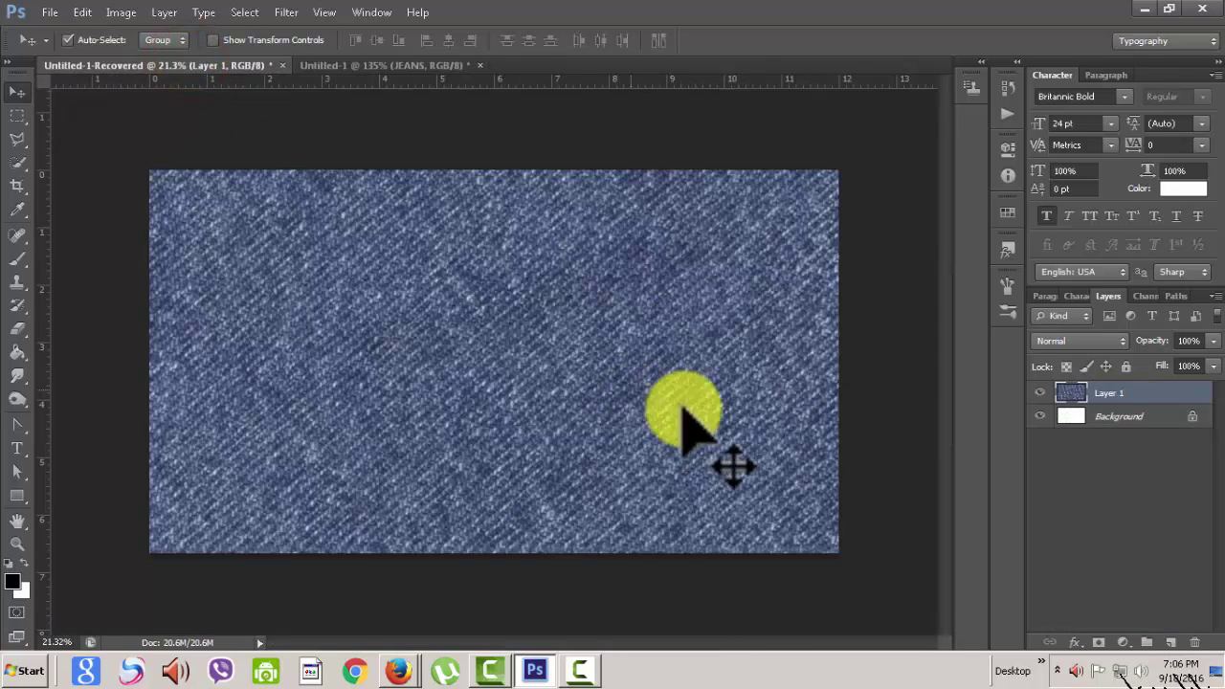
left_click(1166, 418)
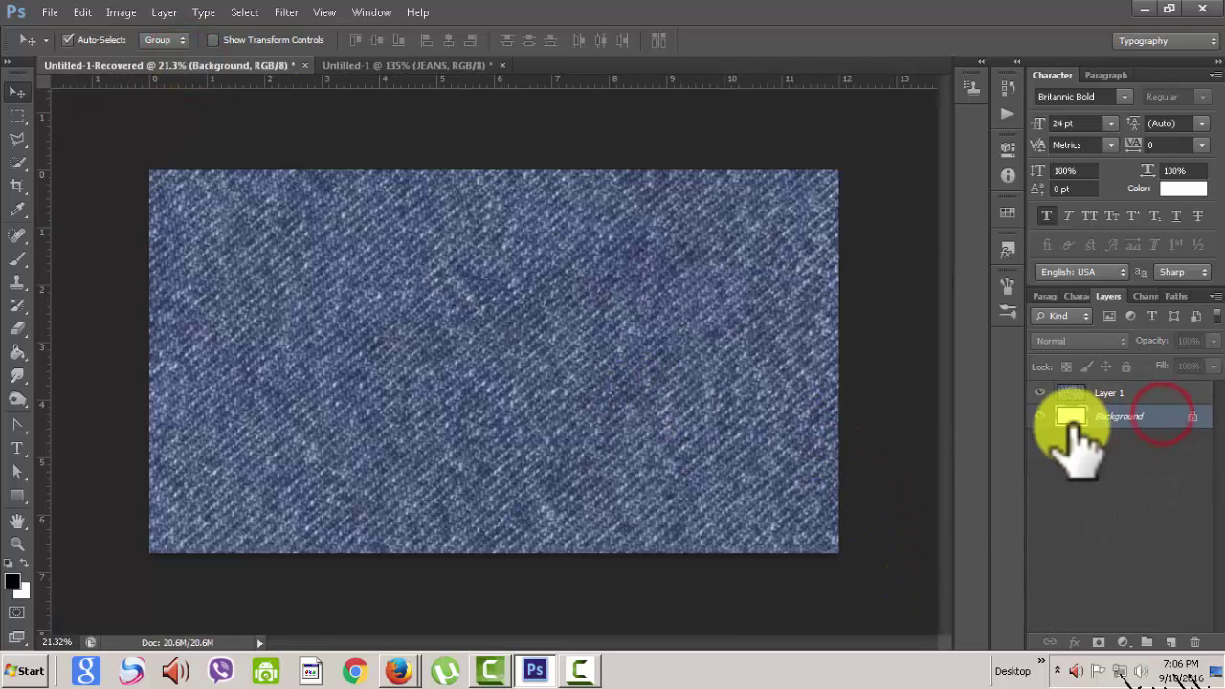
left_click(1129, 393)
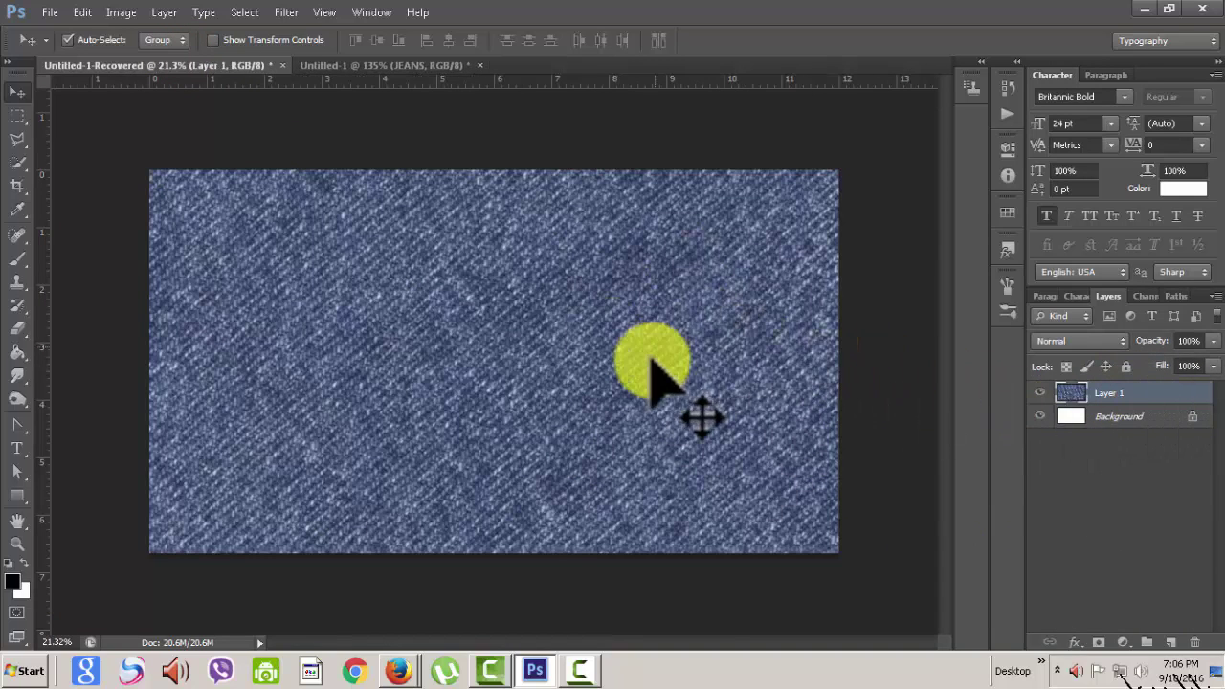
key("ctrl+plus")
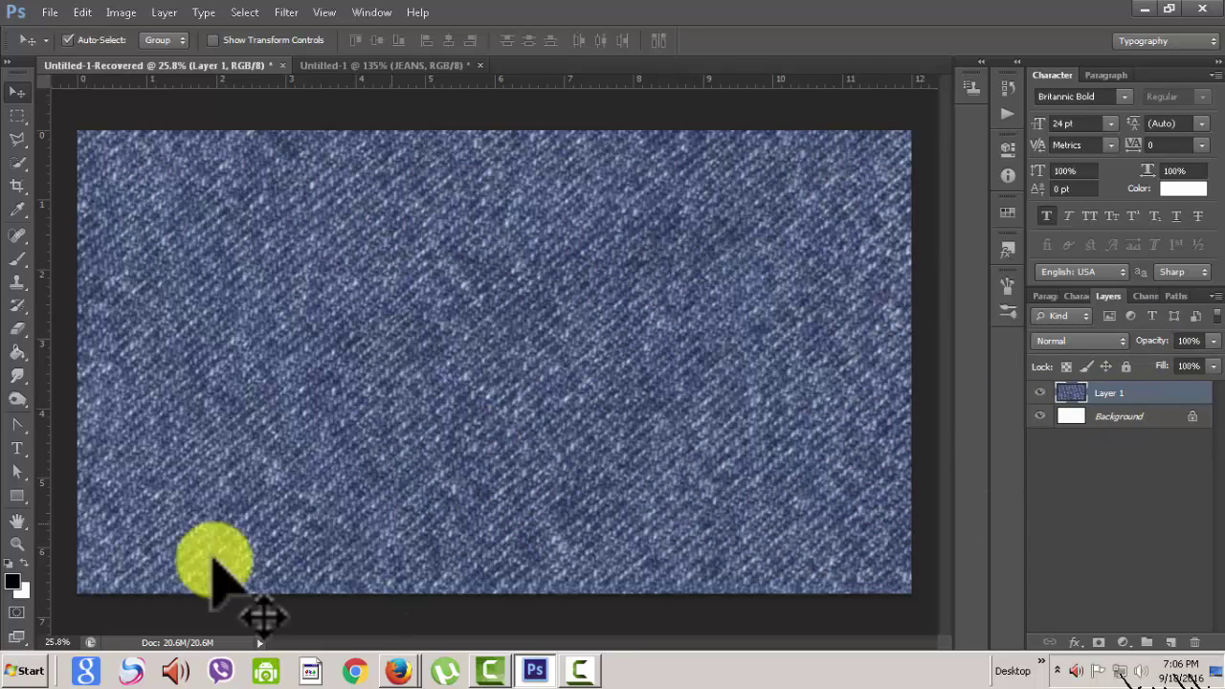
Draw a white rectangle with no stroke in the middle of the denim for the pocket
left_click(15, 496)
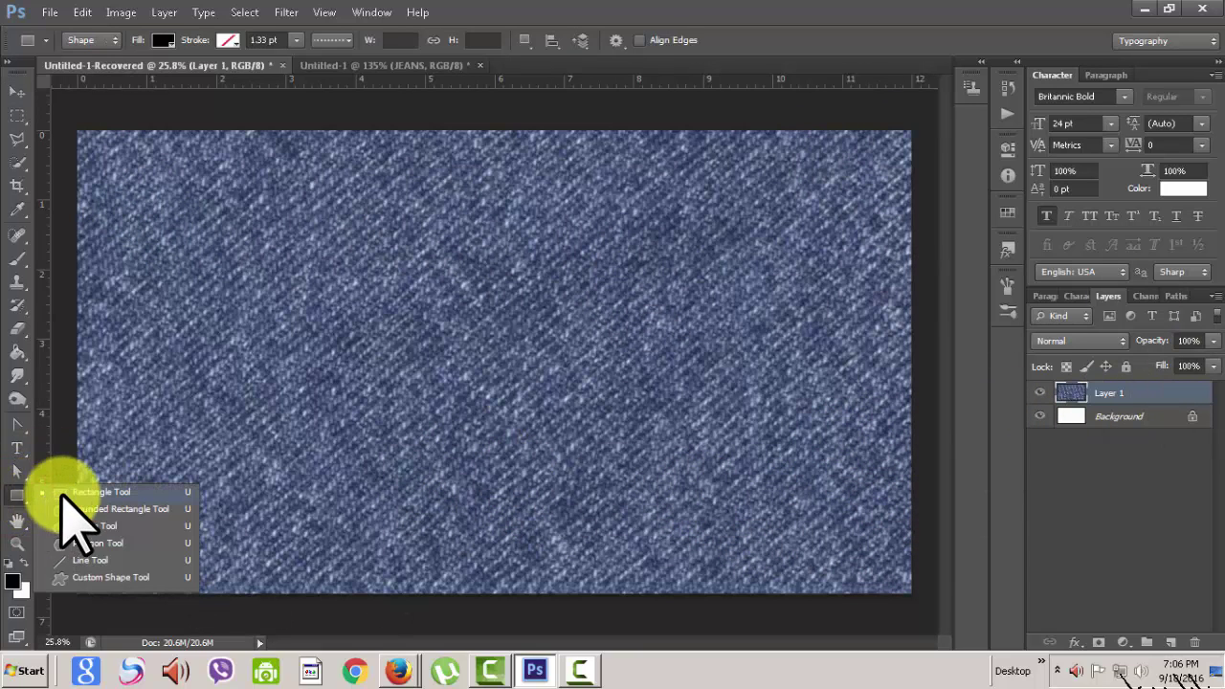
left_click(60, 493)
left_click(168, 42)
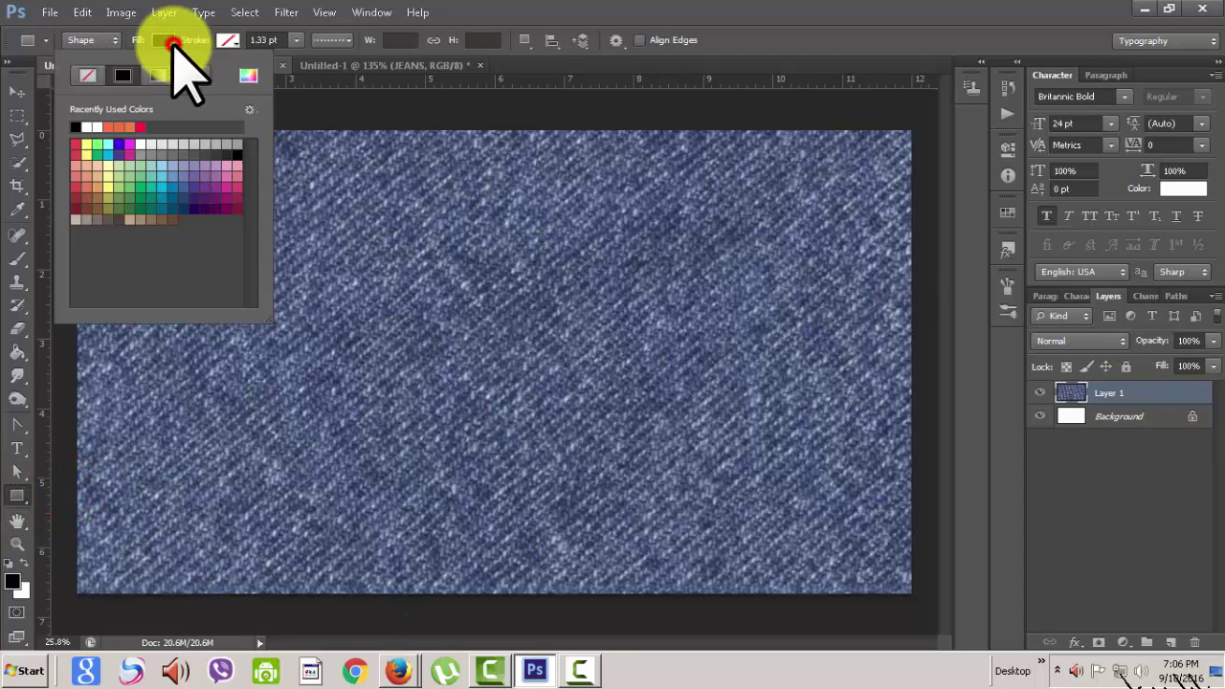
left_click(86, 127)
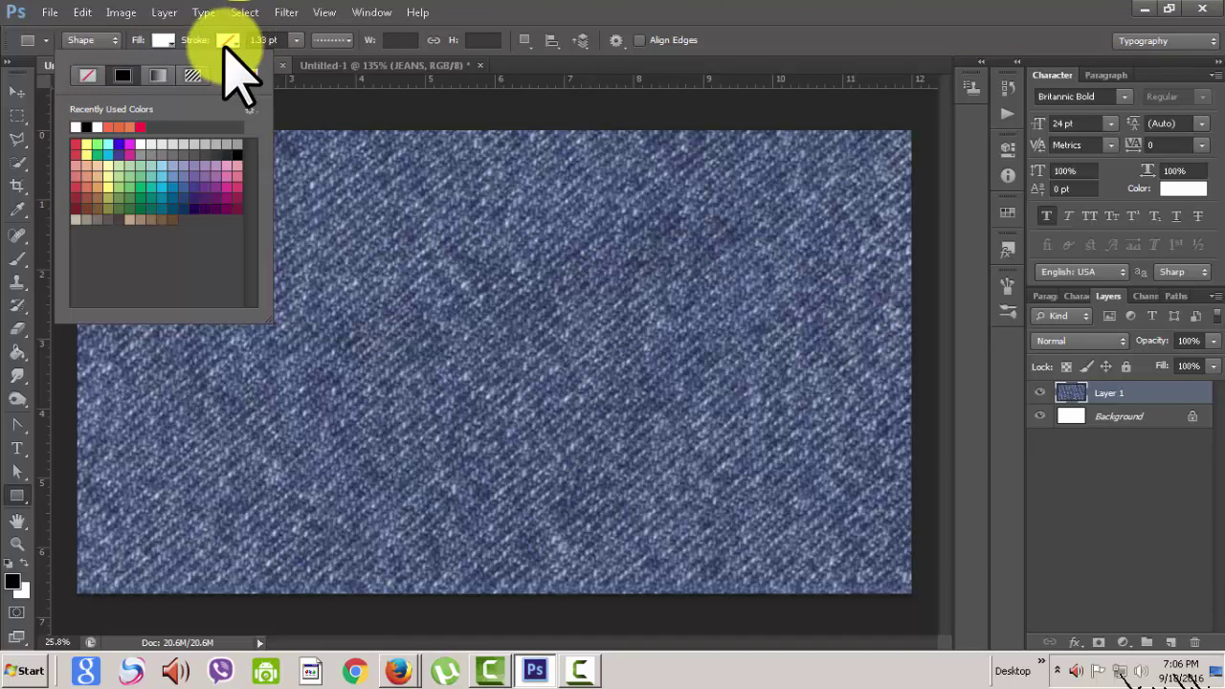
left_click(770, 12)
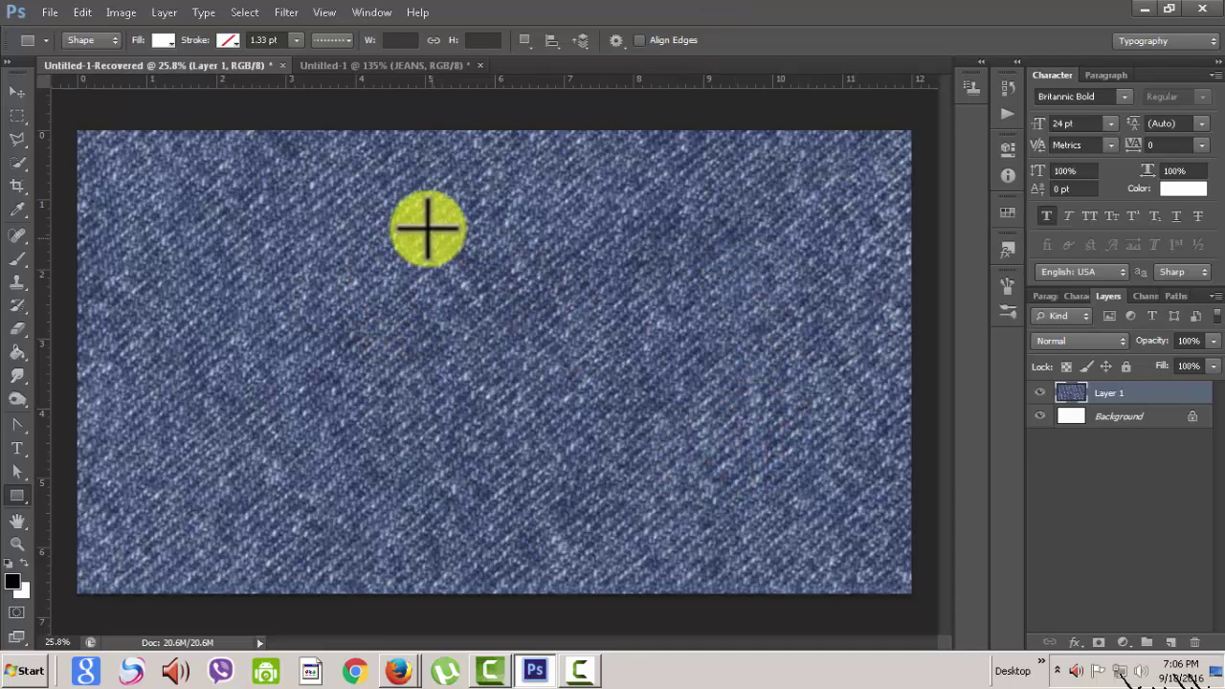
left_click_drag(381, 198, 621, 473)
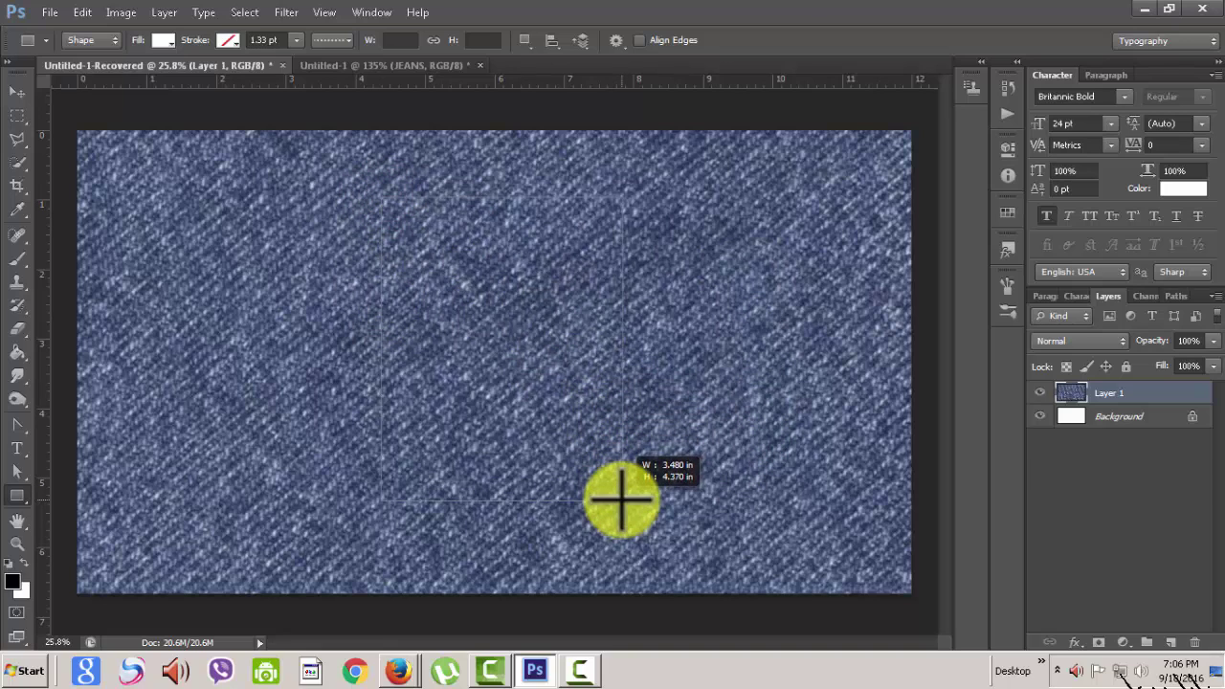
left_click_drag(622, 499, 622, 500)
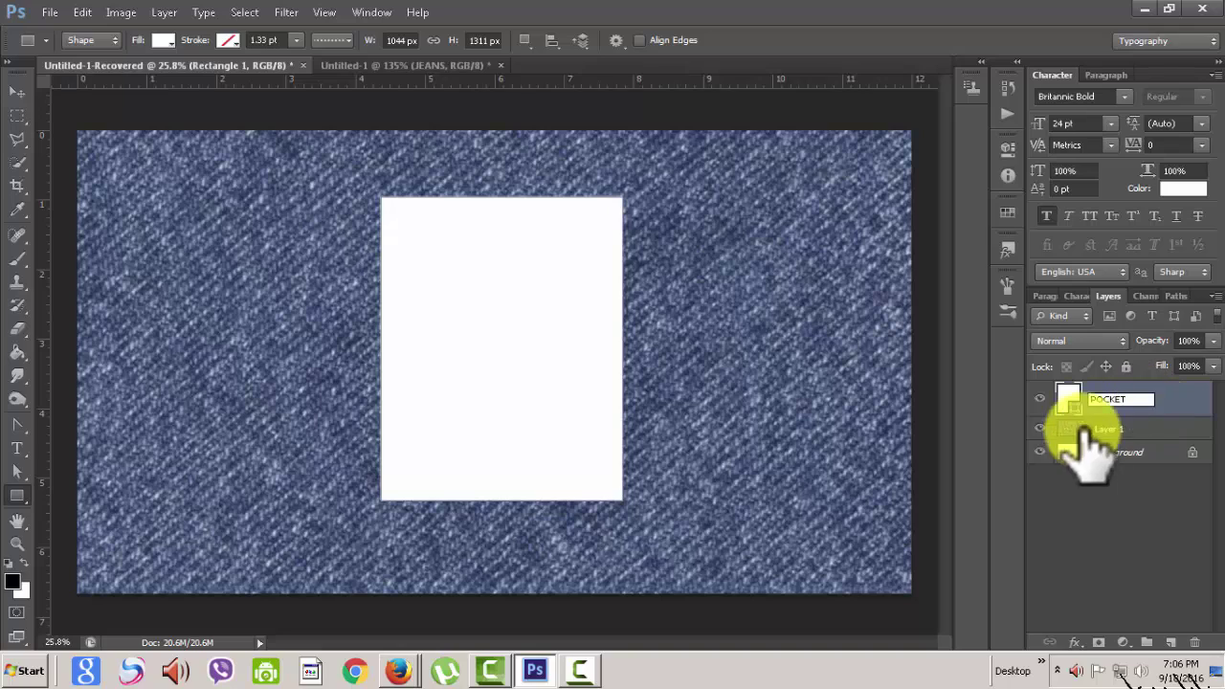
Commit the POCKET name, rename the denim Layer 1 to FABRIC, and reselect POCKET
left_click(1196, 404)
double_click(1129, 430)
type("FABRIC")
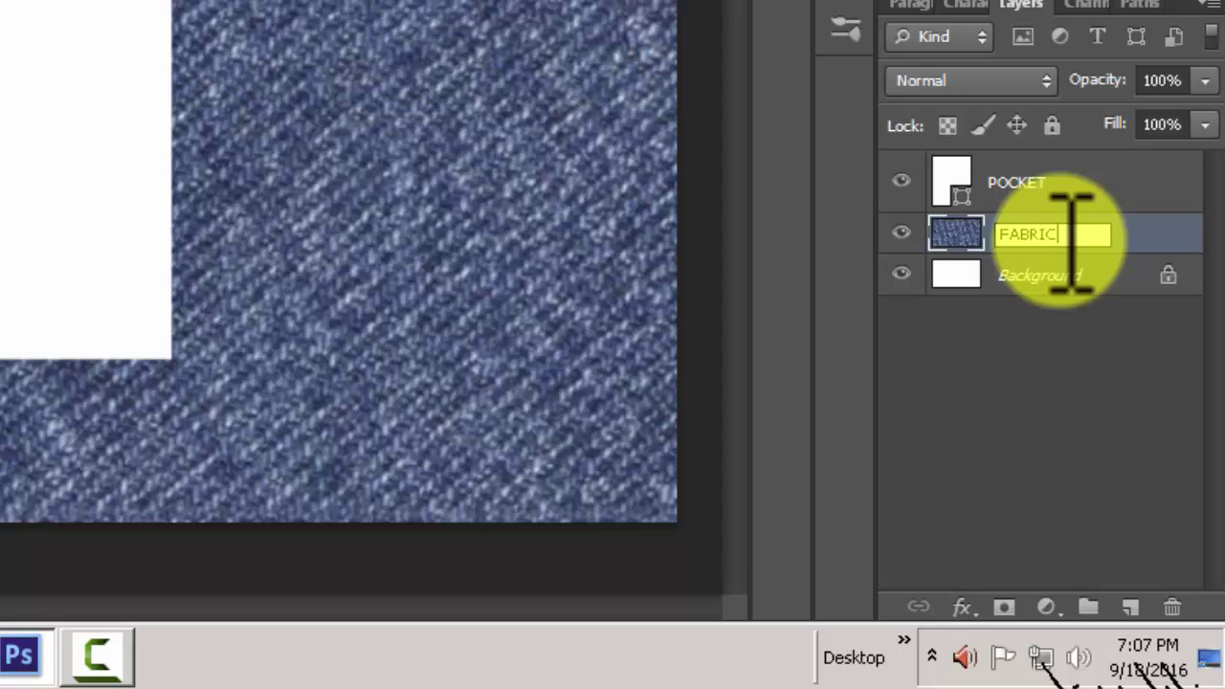
left_click(1158, 233)
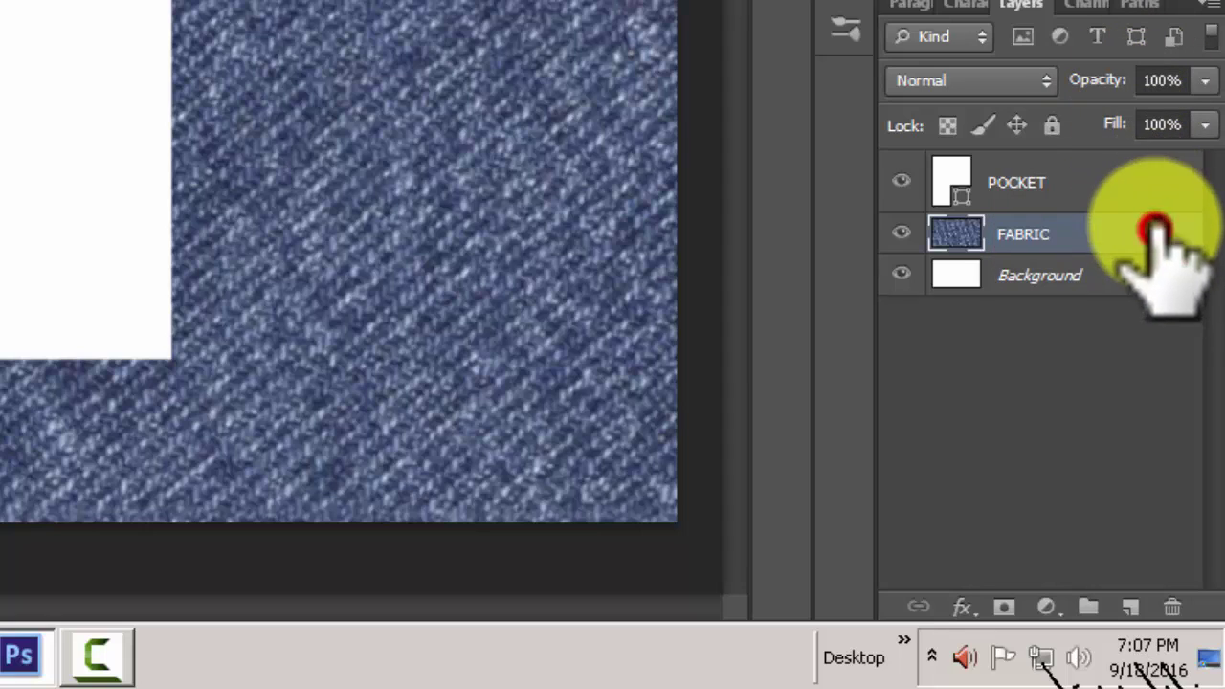
left_click(1122, 177)
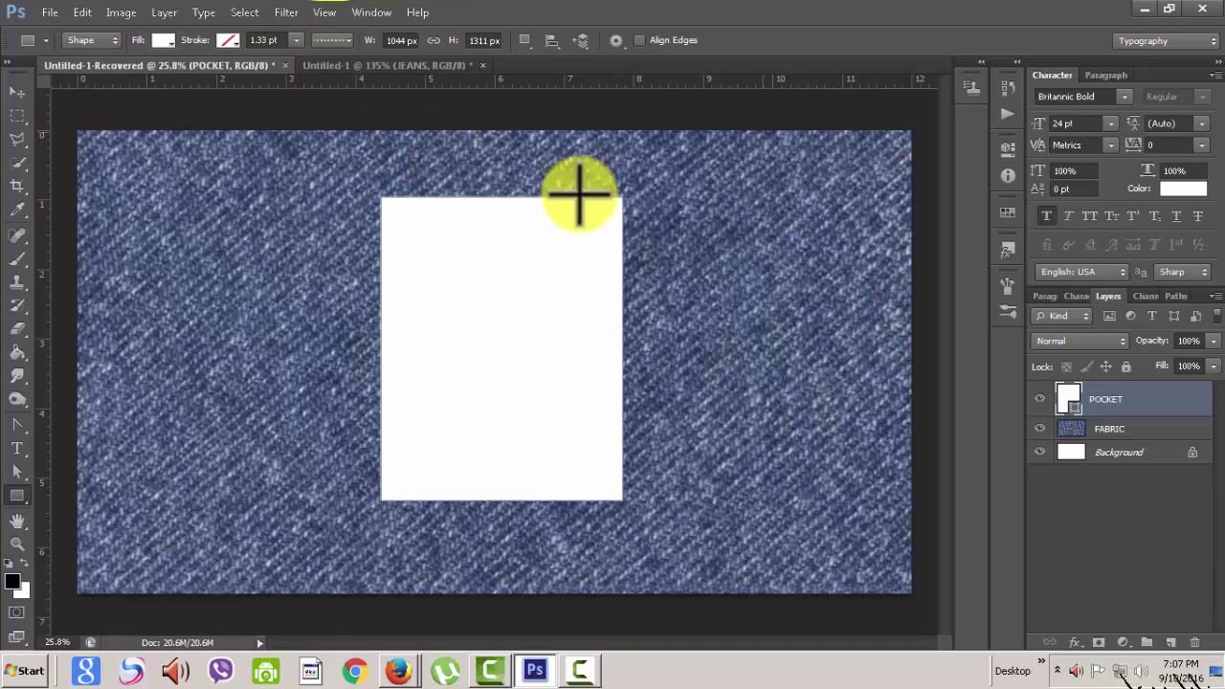
Show a vertical centre guide and nudge the POCKET rectangle left so it straddles it
left_click(324, 12)
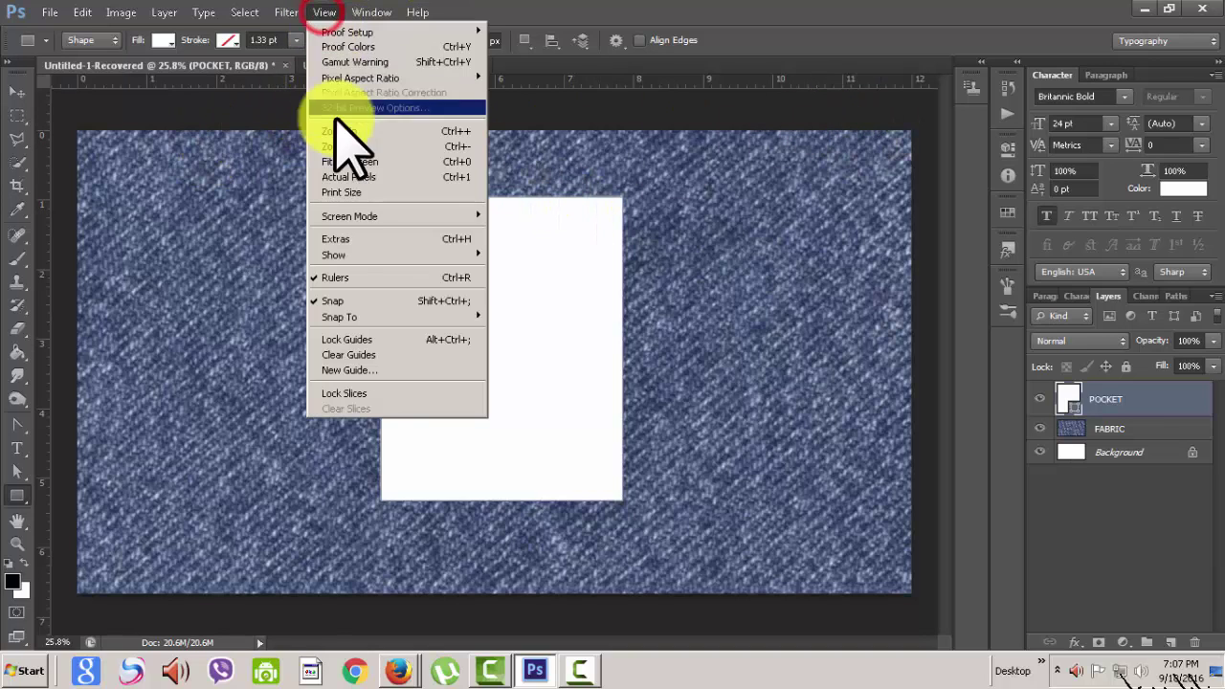
left_click(321, 238)
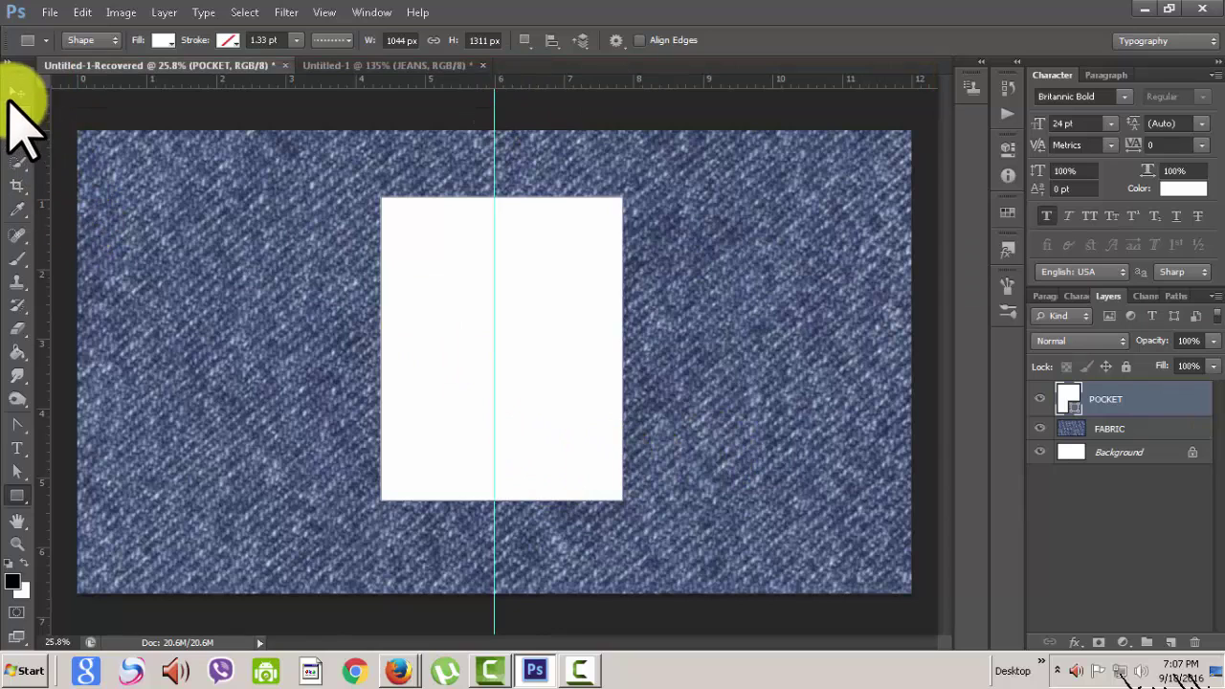
left_click(15, 92)
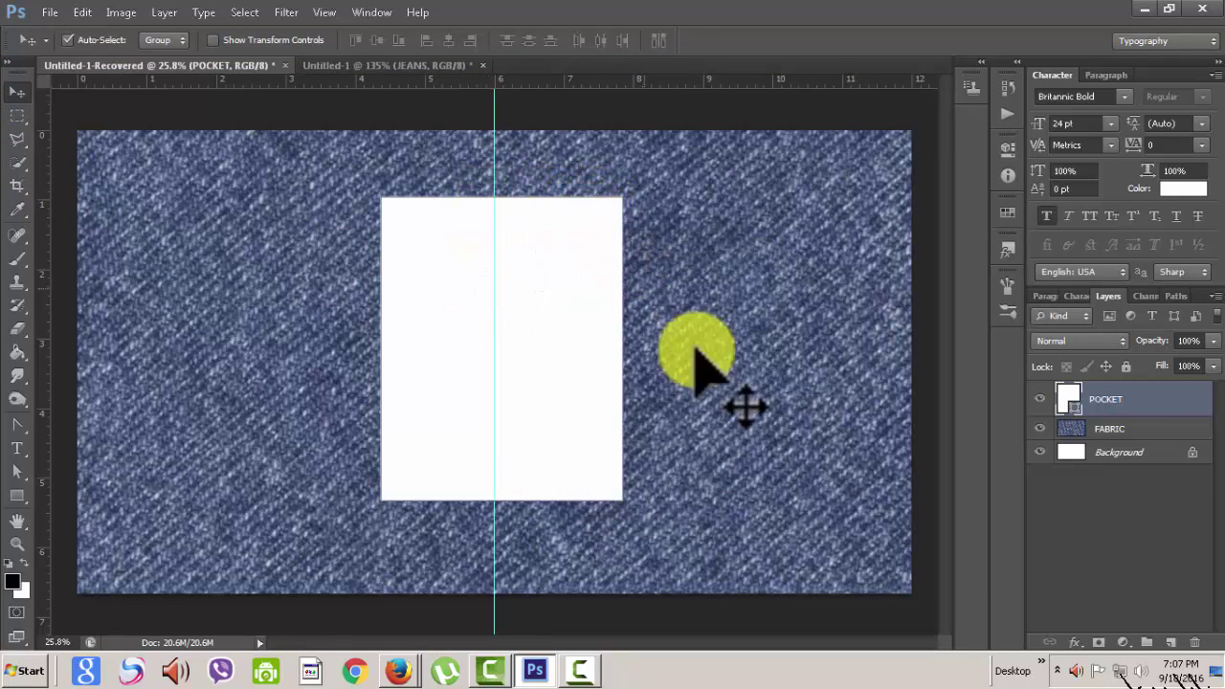
key("Left")
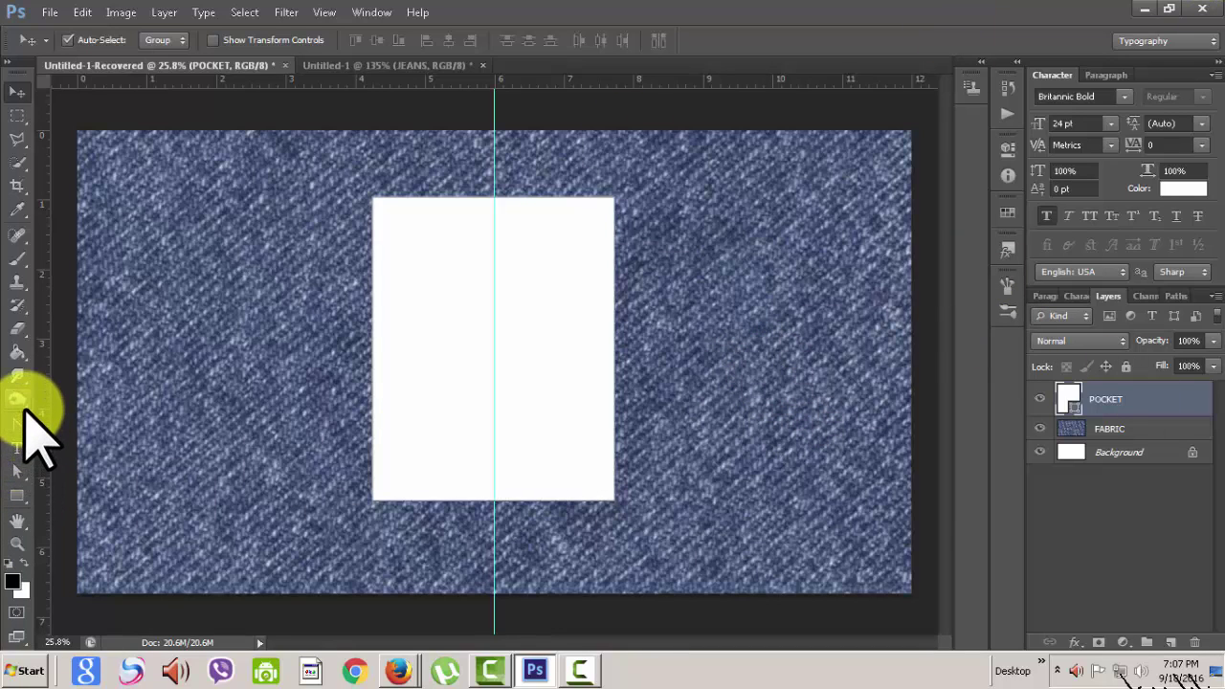
Select the pocket rectangle's path and its outline points for editing
left_click(18, 423)
left_click(74, 421)
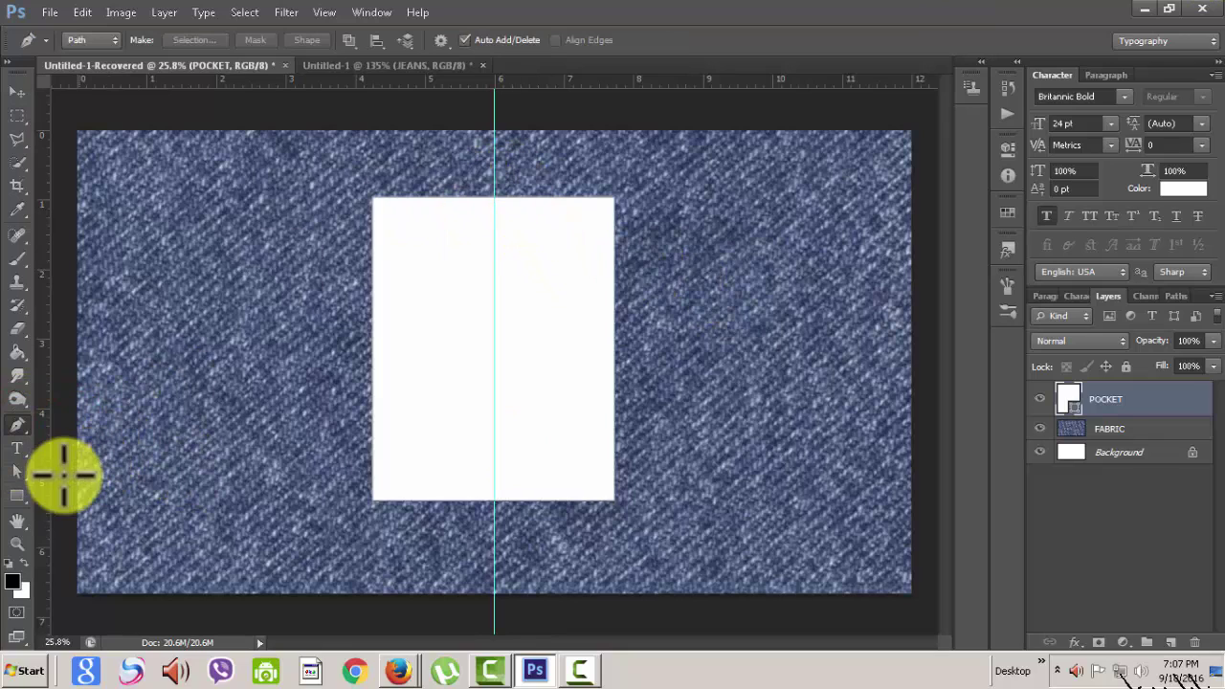
left_click(17, 471)
left_click(555, 265)
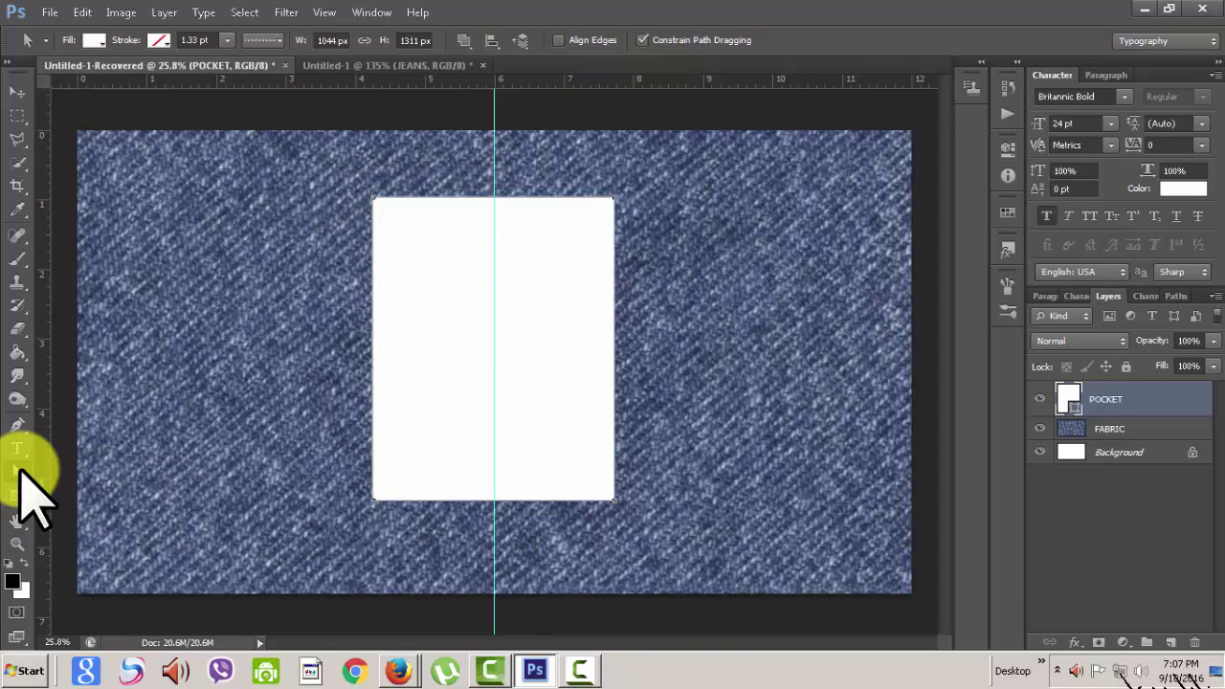
left_click(96, 482)
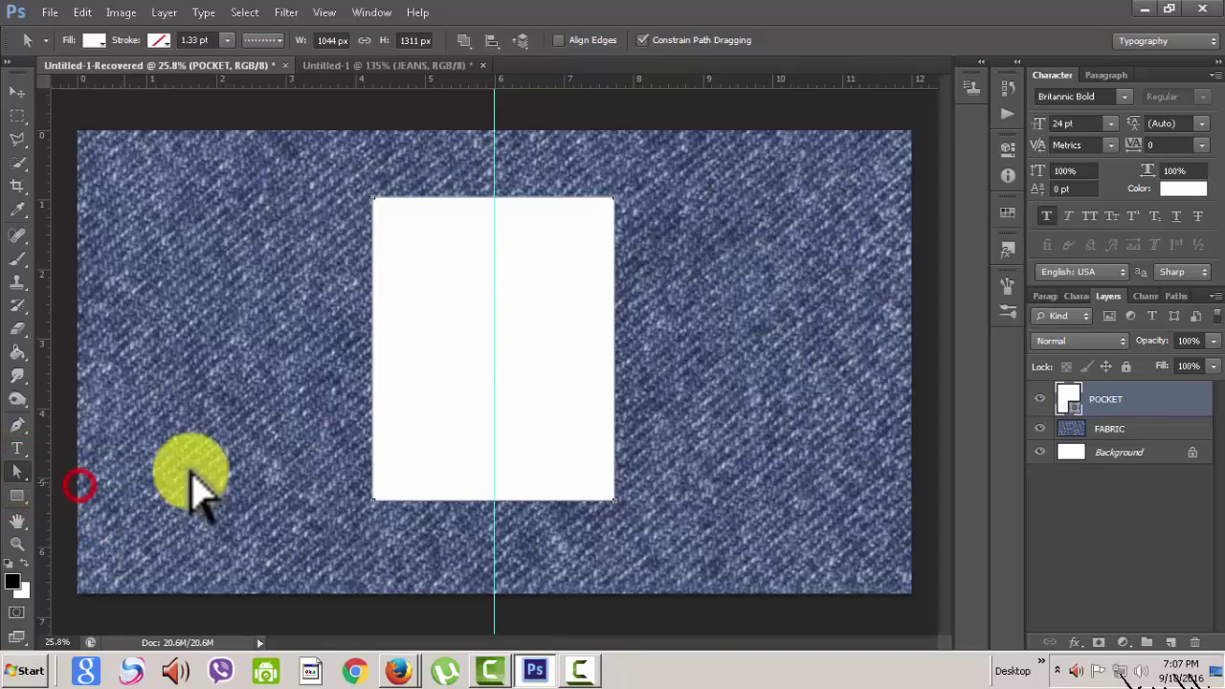
left_click(510, 276)
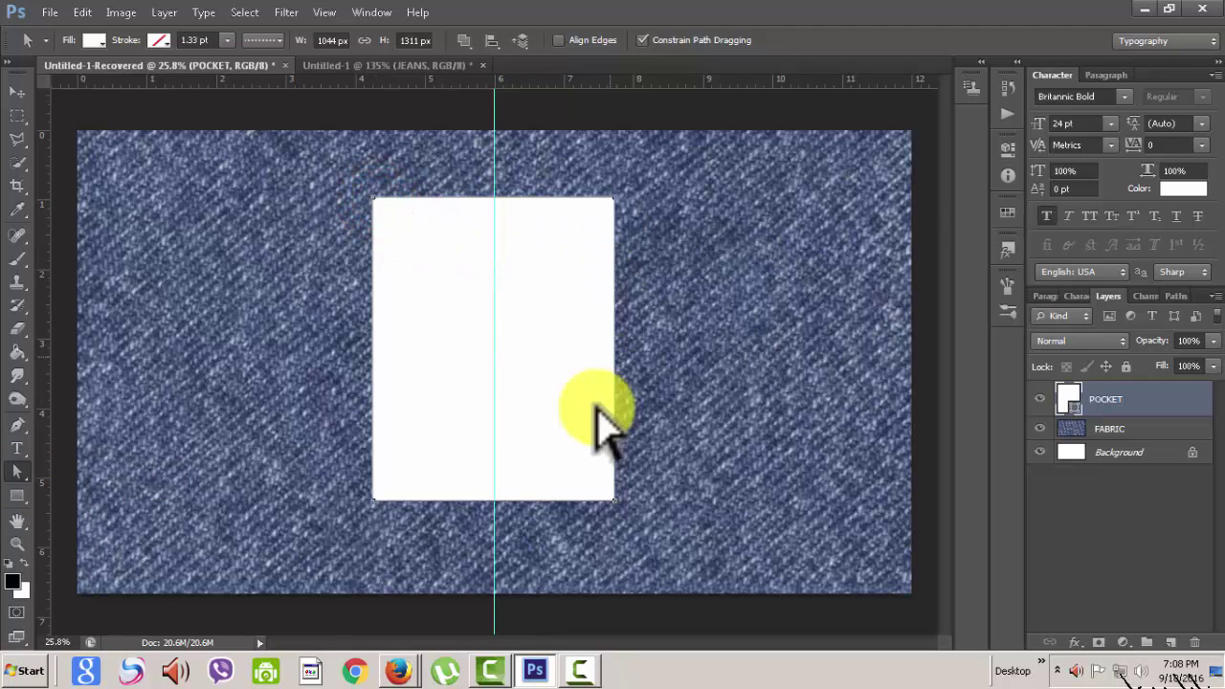
scroll(676, 369, "up", 2)
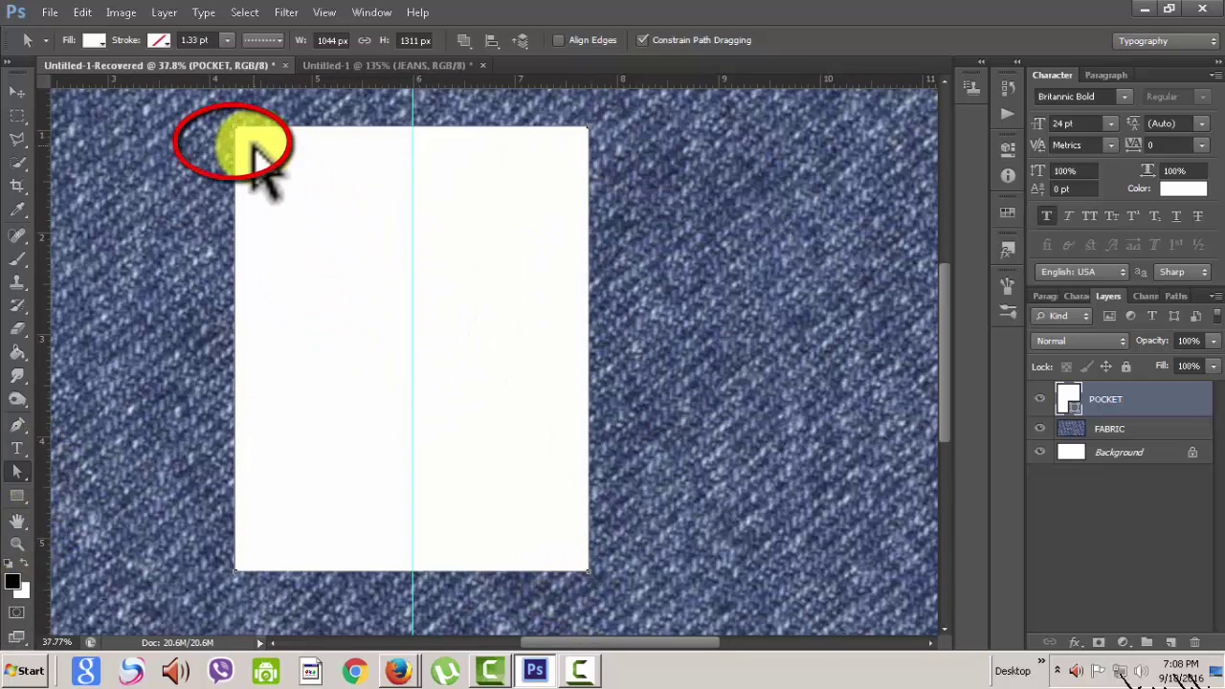
left_click(278, 552)
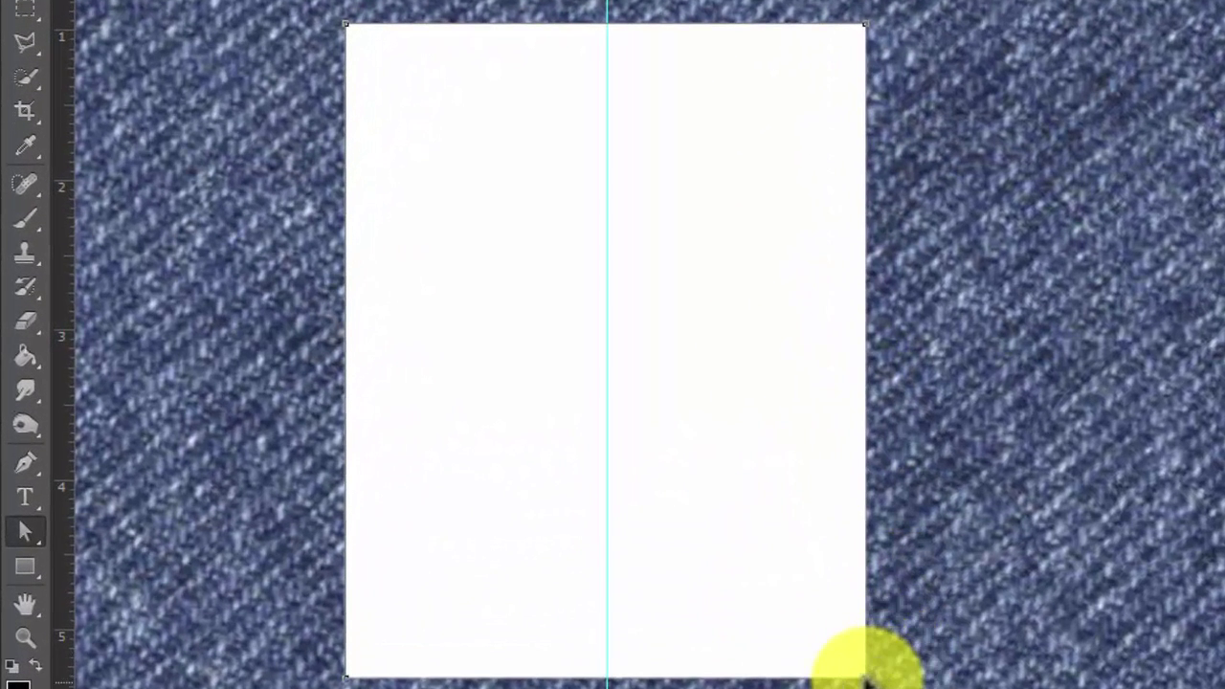
Add an anchor on the pocket's bottom edge where the centre guide crosses it
left_click(23, 461)
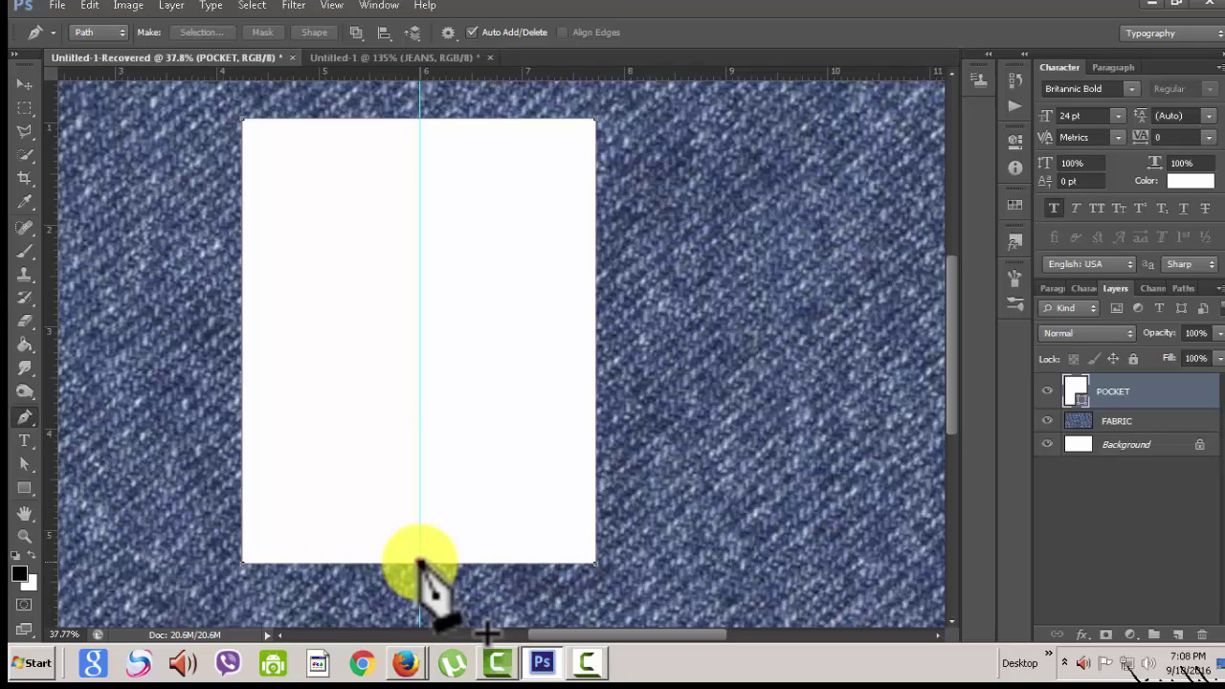
left_click_drag(419, 562, 507, 563)
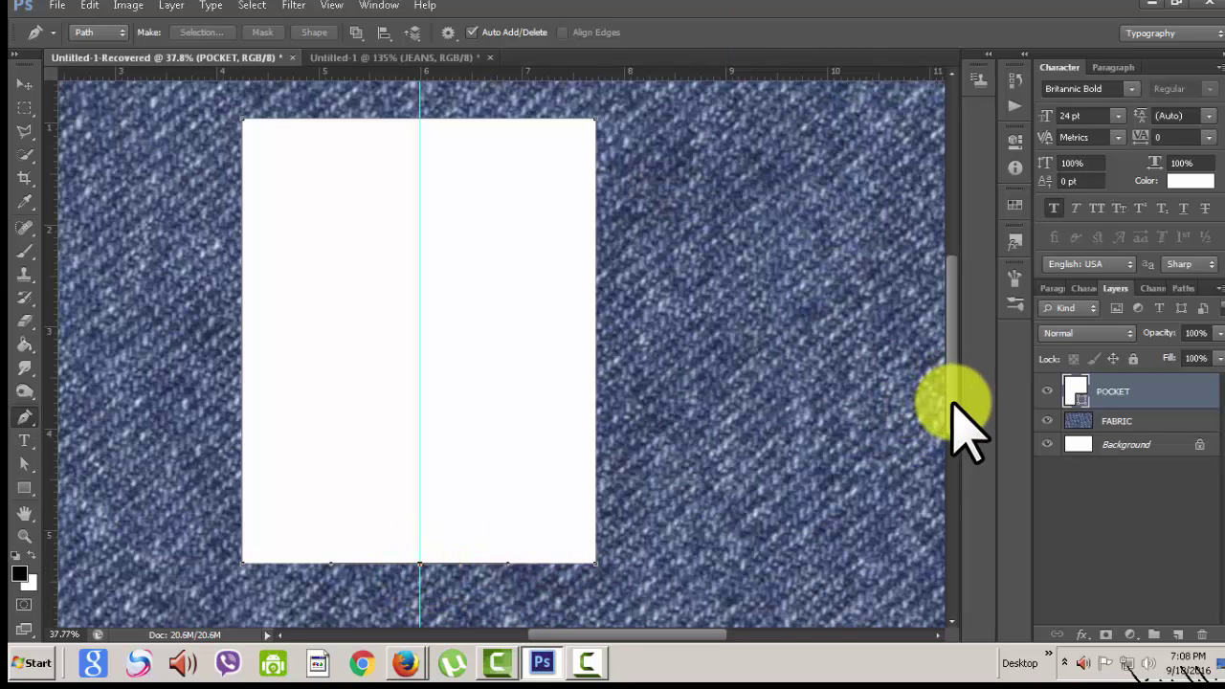
left_click_drag(953, 402, 954, 467)
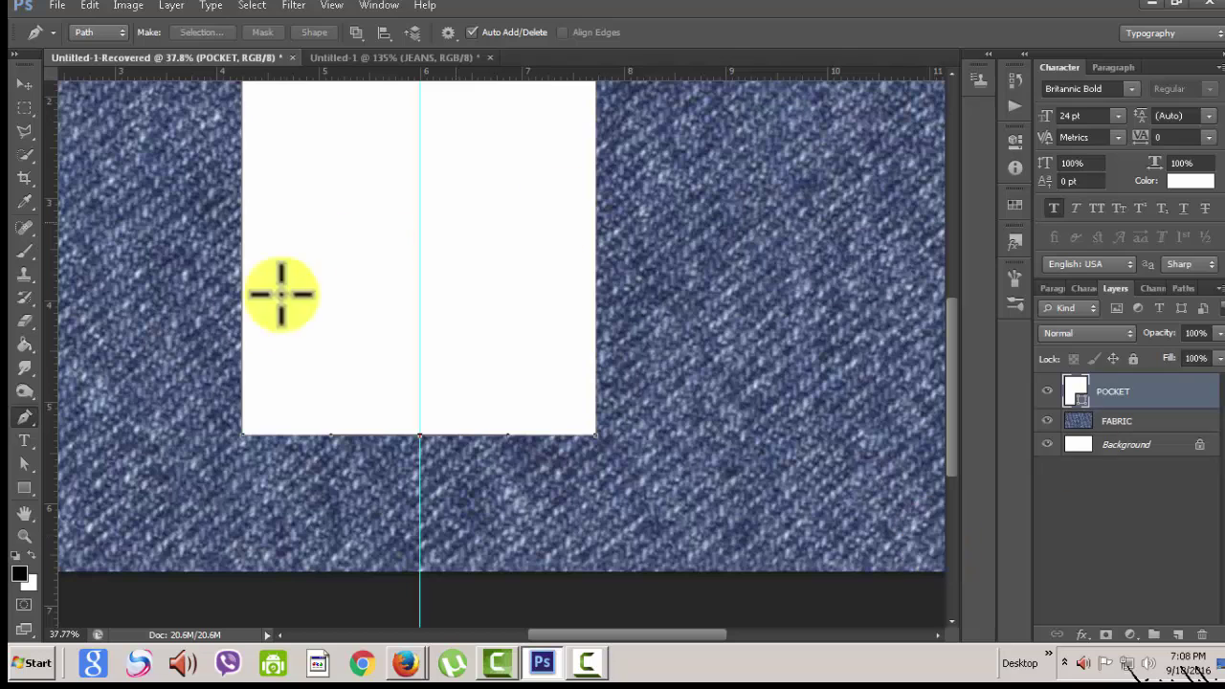
Lower the pocket's bottom-centre anchor three nudges so the bottom curves deeper
left_click(28, 461)
left_click_drag(29, 460, 105, 498)
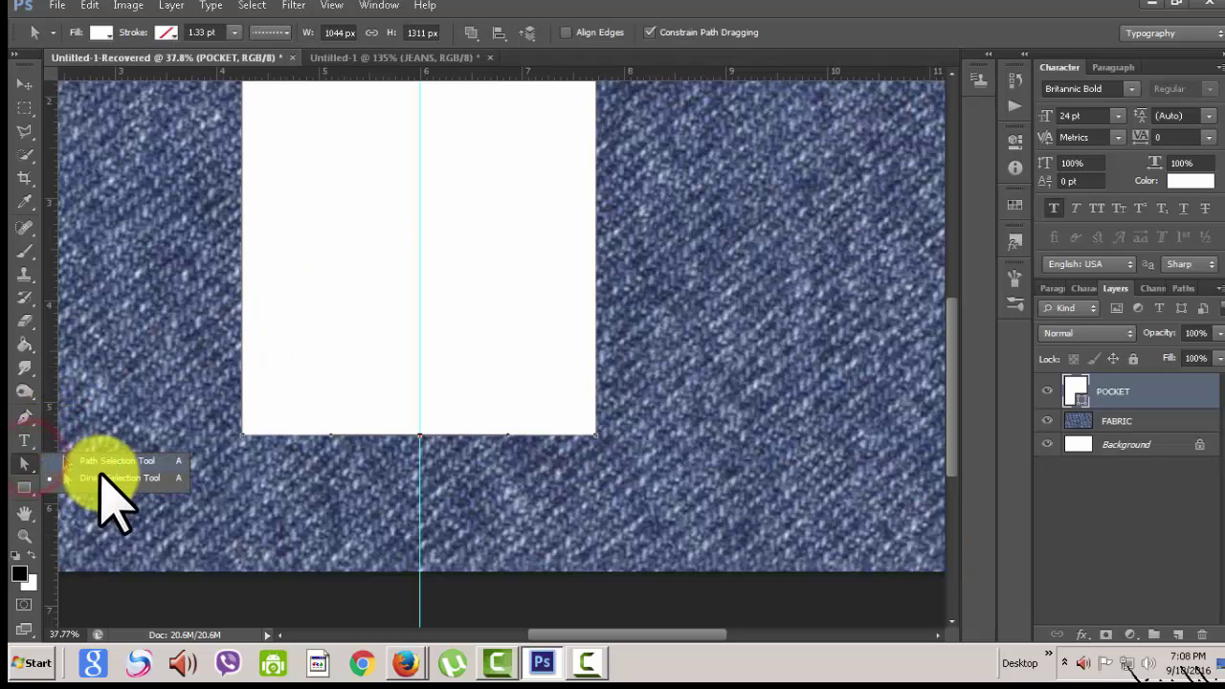
left_click(104, 478)
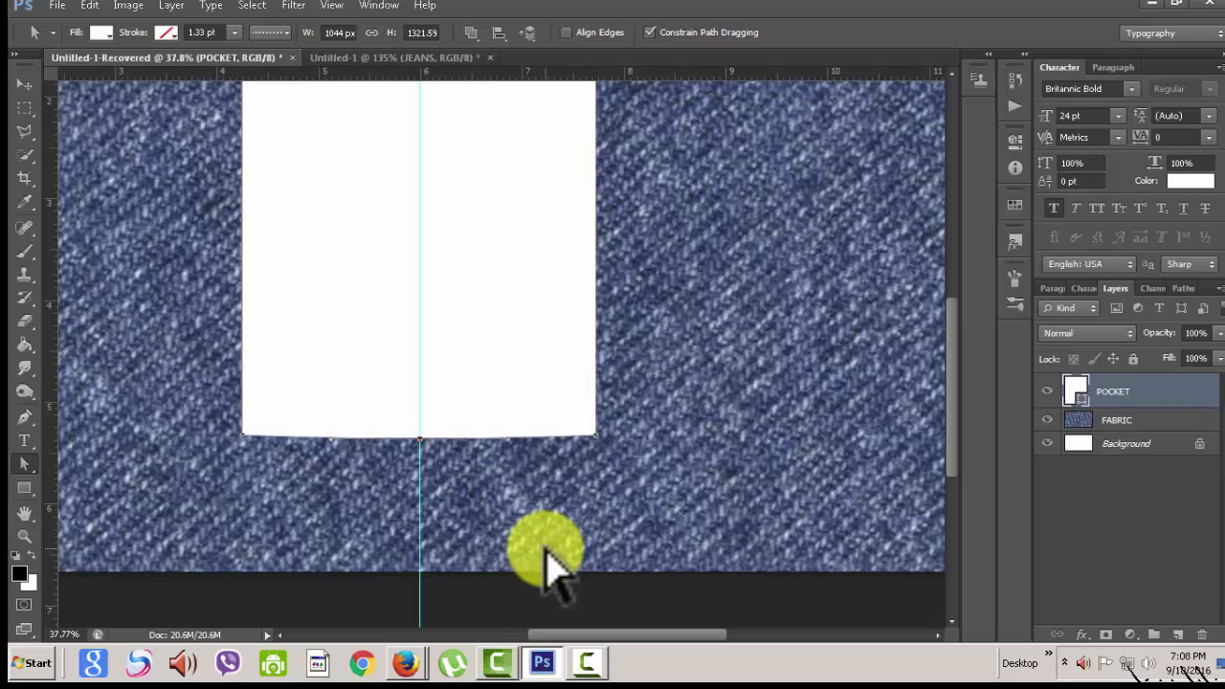
key("Down")
key("Down")
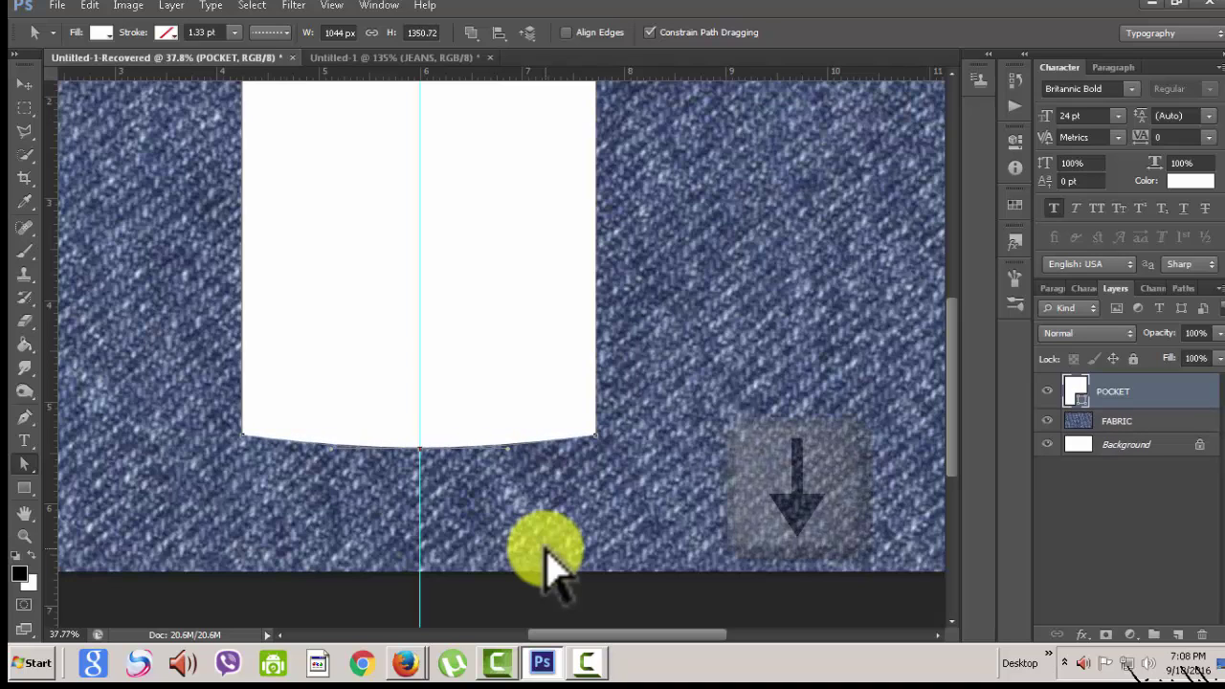
key("Down")
key("Down")
key("Down")
key("Down")
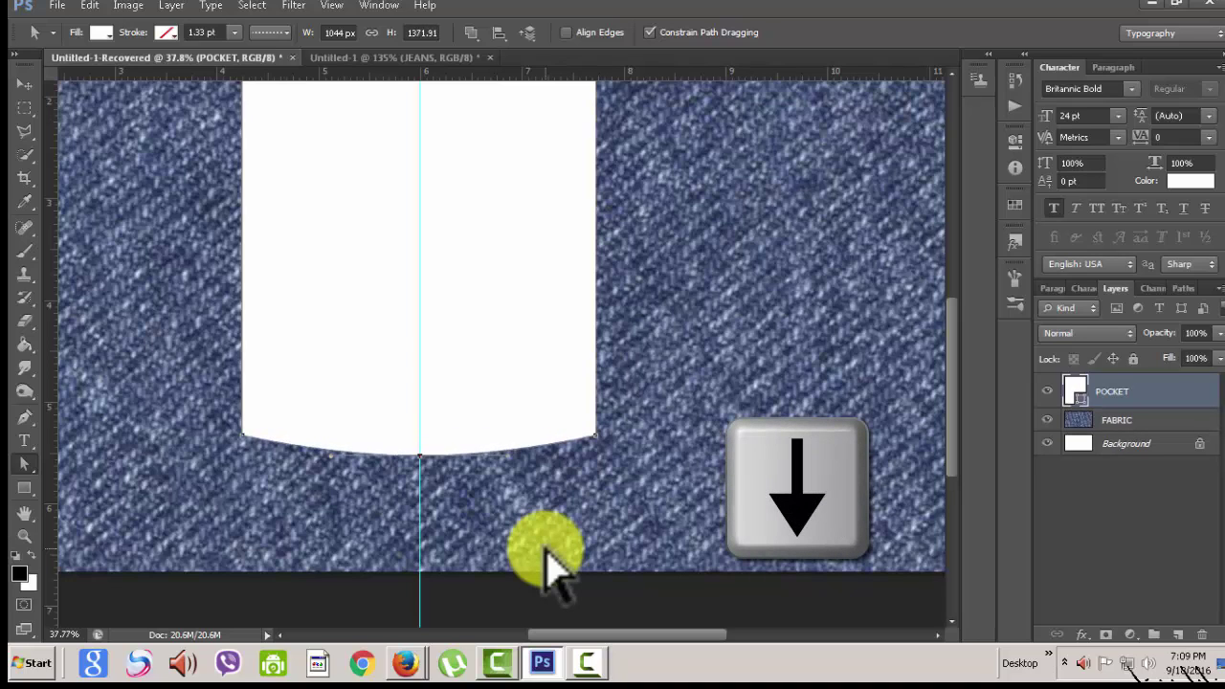
key("Down")
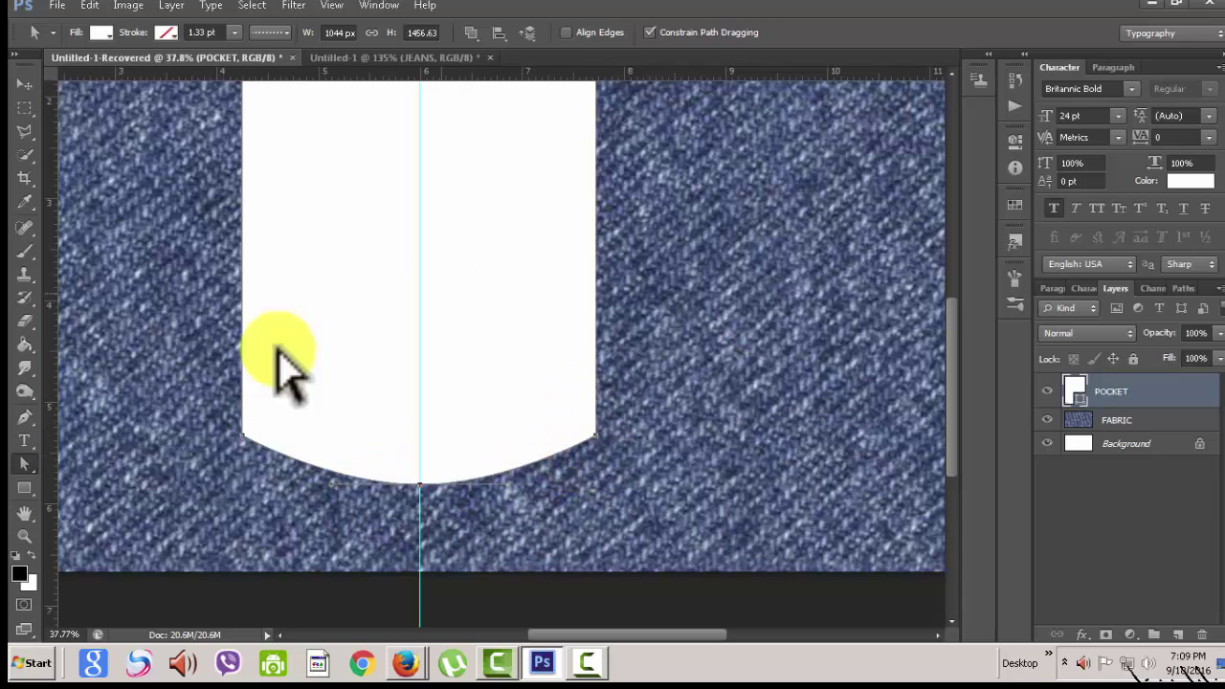
left_click(24, 416)
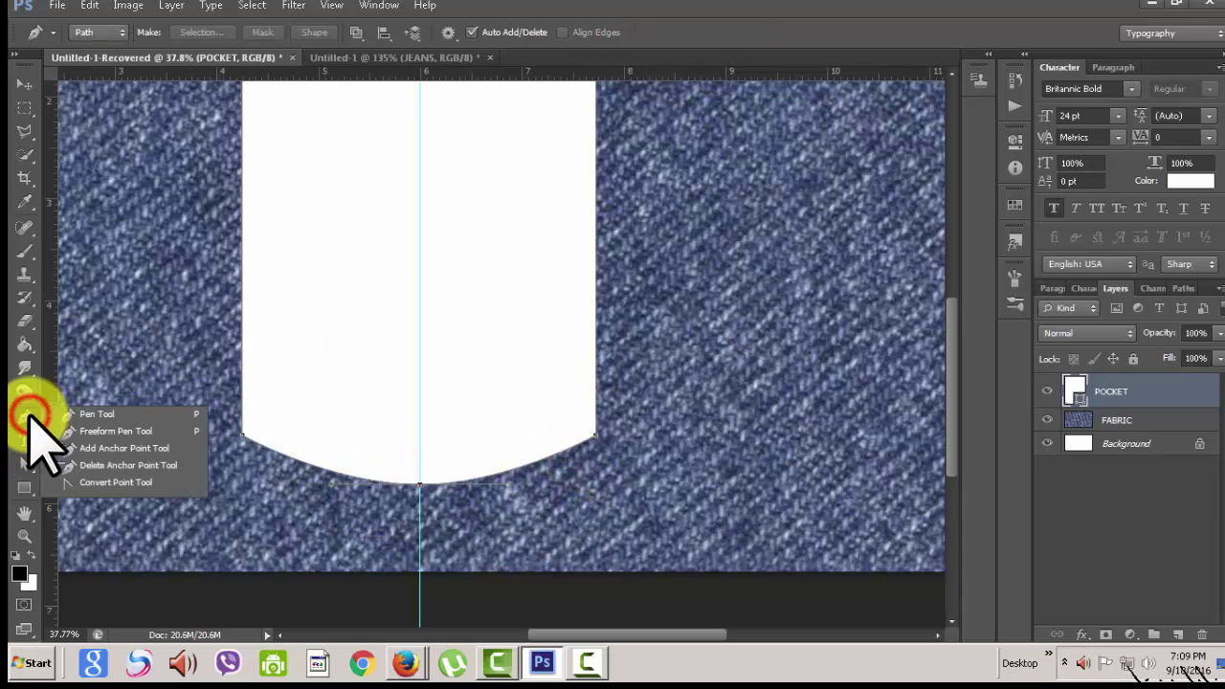
Convert the bottom-centre anchor to a corner point, giving the pocket a pointed V base
left_click(125, 482)
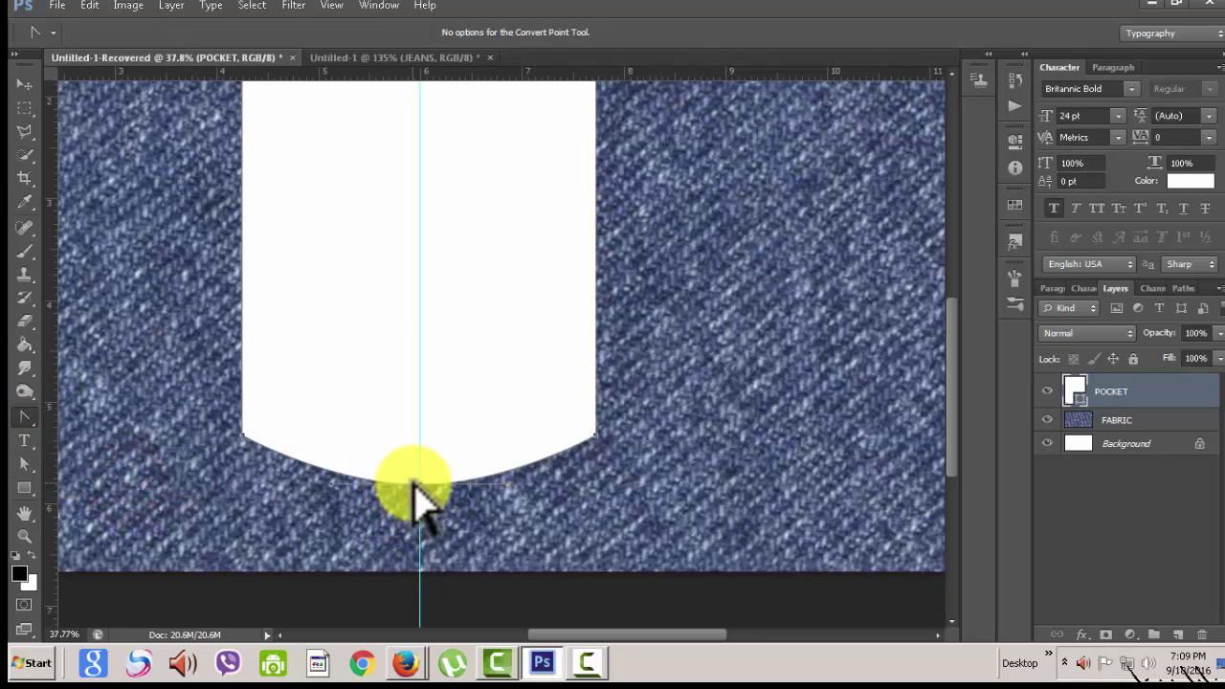
left_click(420, 484)
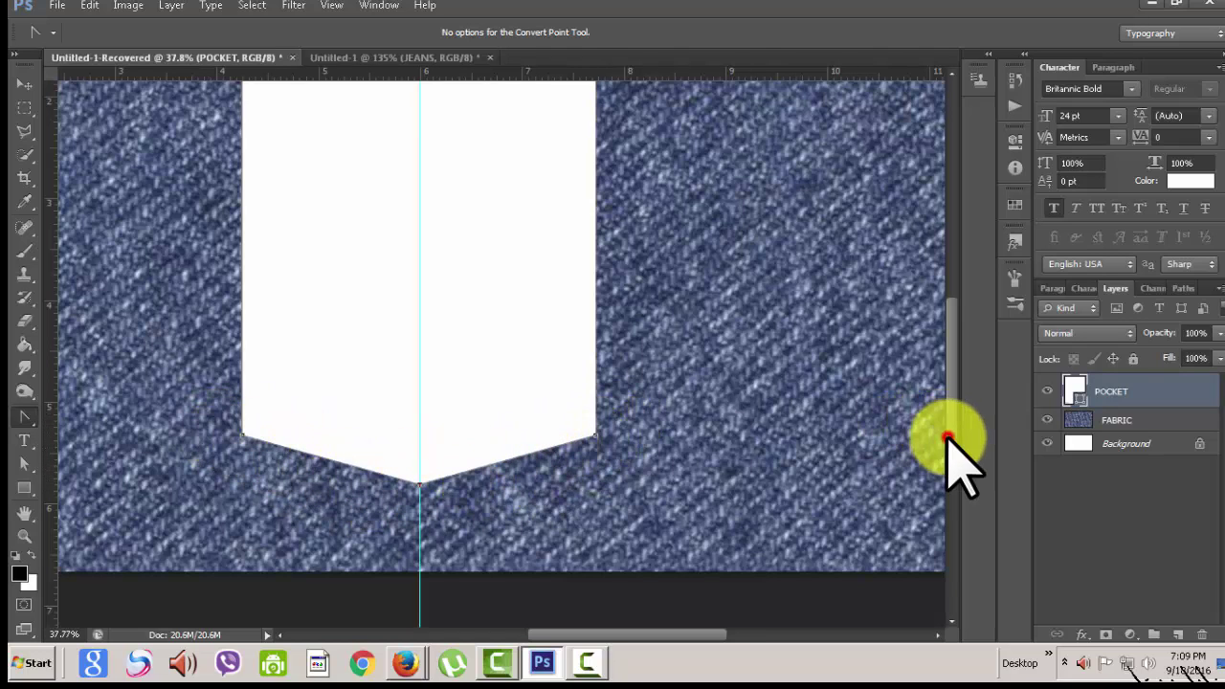
scroll(947, 441, "up", 2)
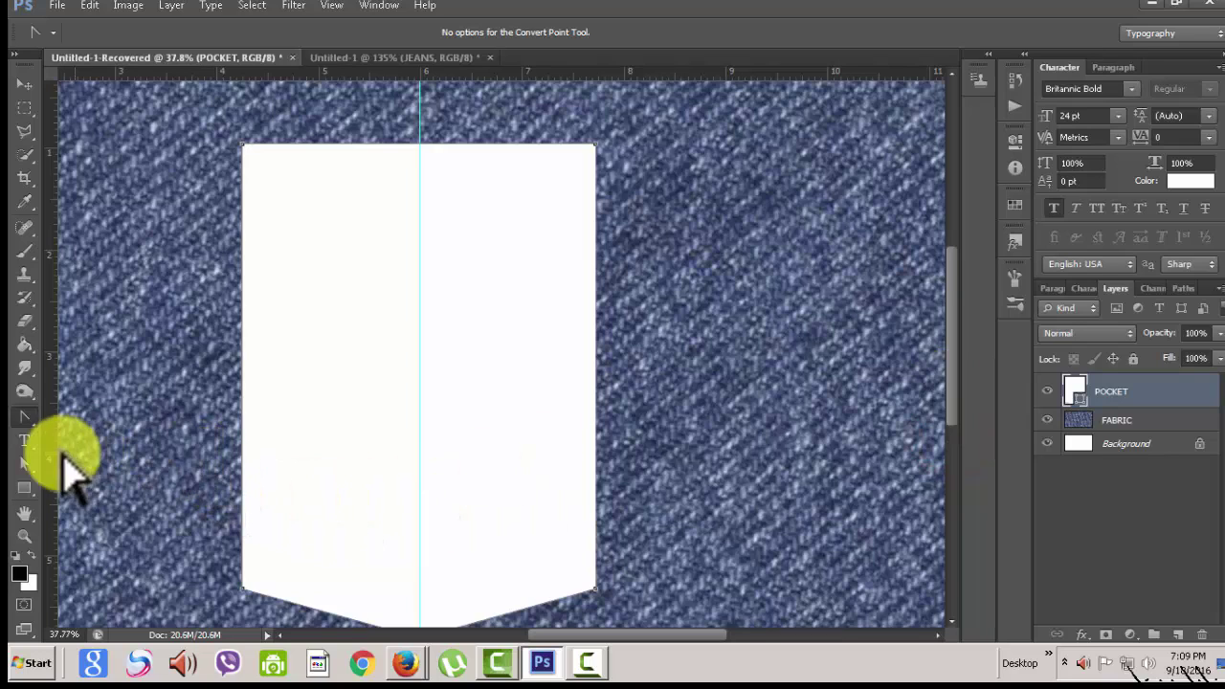
Select both top corner anchors of the pocket path
left_click(25, 464)
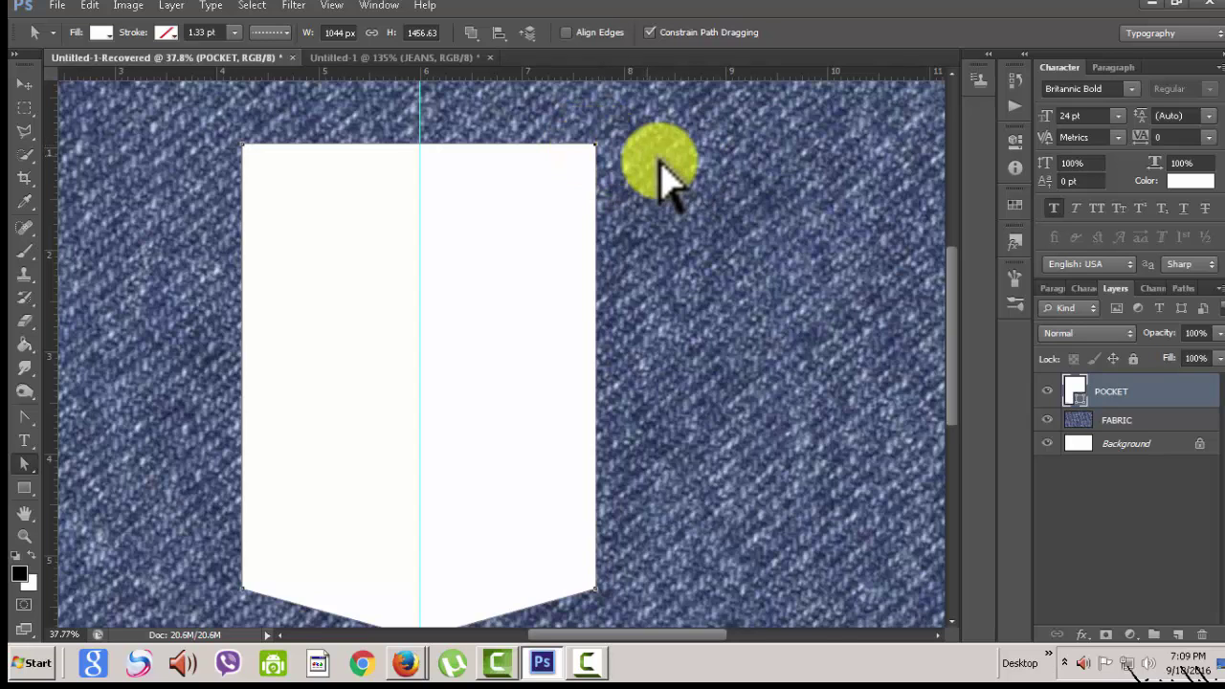
scroll(657, 164, "up", 1)
scroll(657, 164, "up", 2)
scroll(574, 158, "up", 2)
scroll(525, 145, "up", 1)
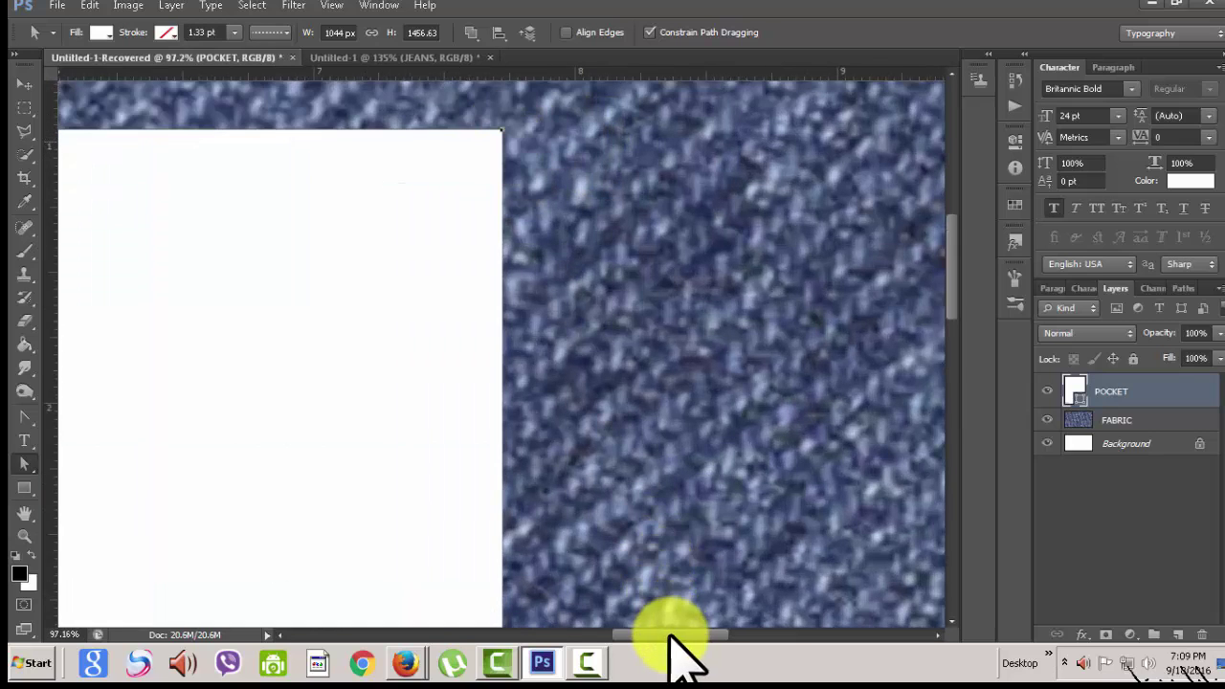
left_click_drag(670, 635, 620, 634)
scroll(676, 418, "down", 2)
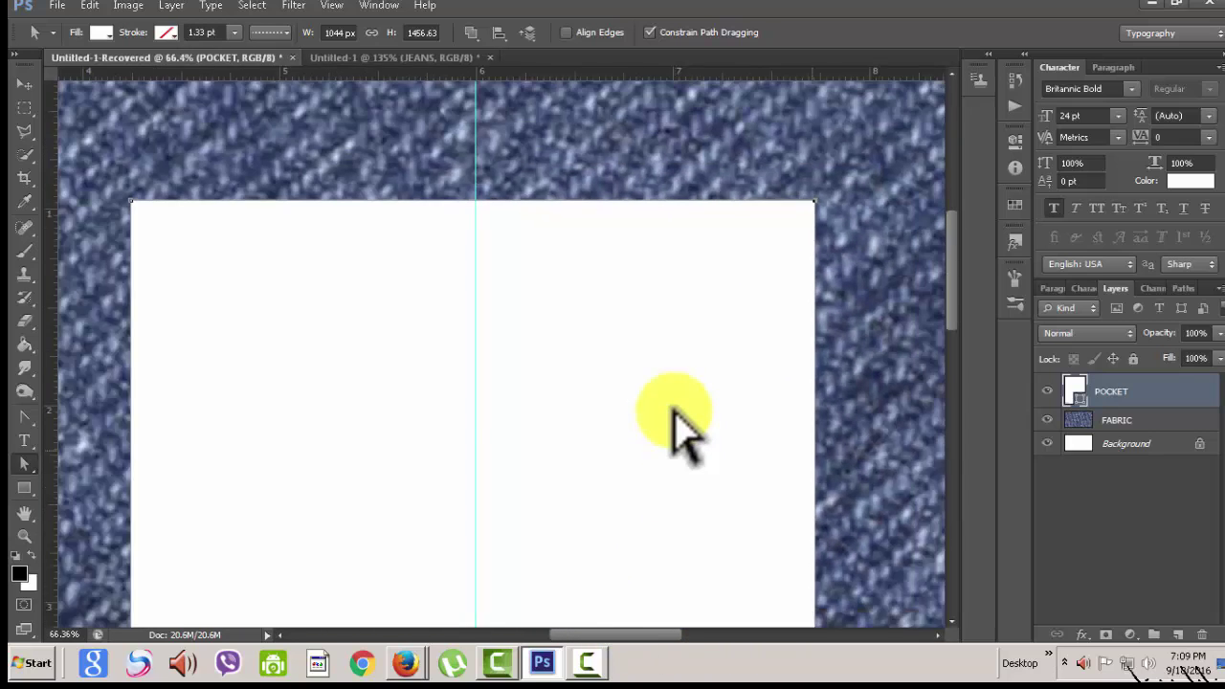
scroll(675, 418, "down", 1)
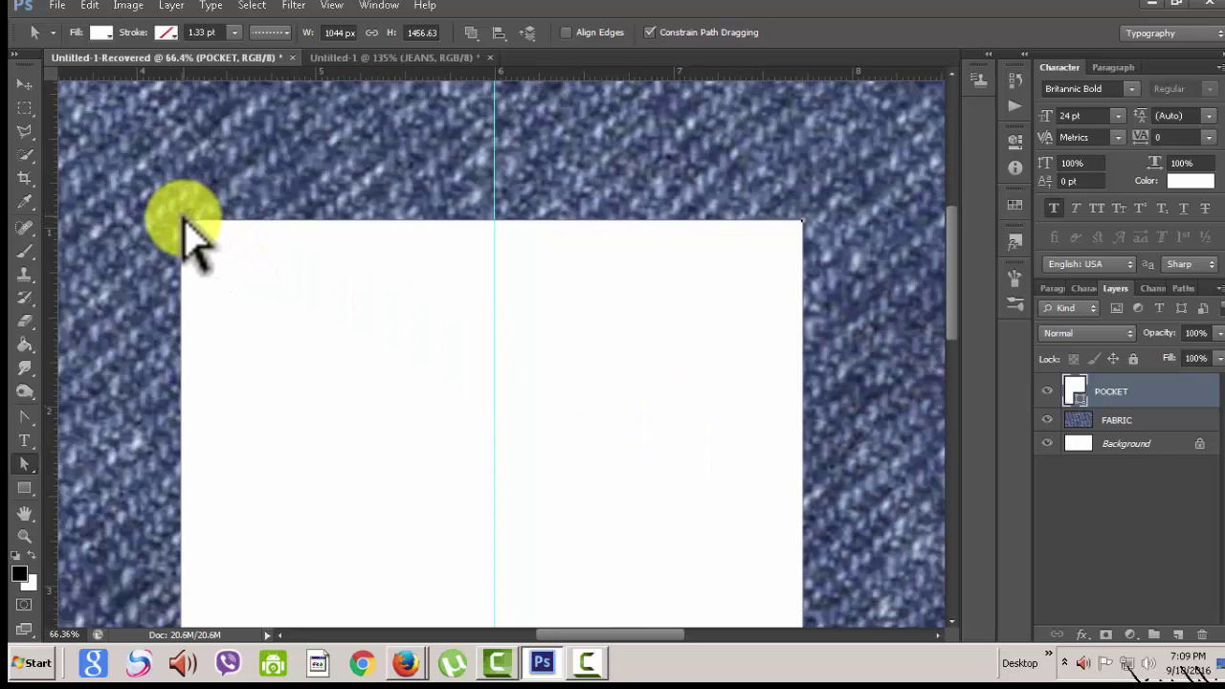
left_click(182, 220)
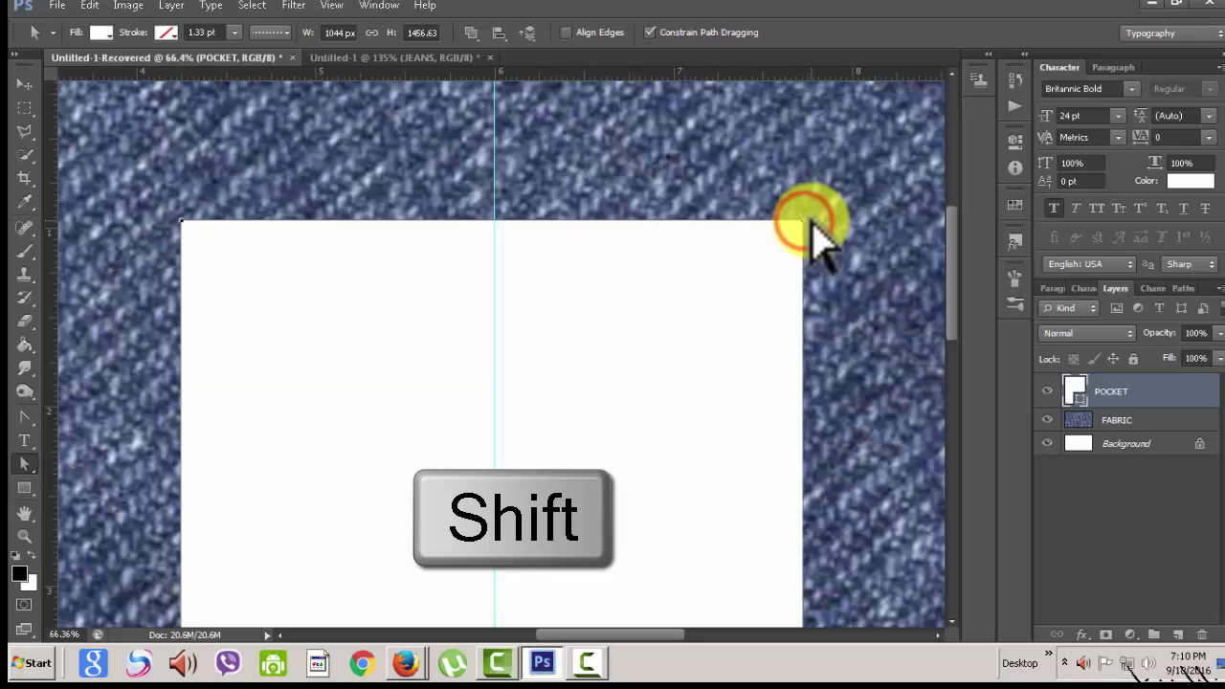
left_click(806, 222, "shift")
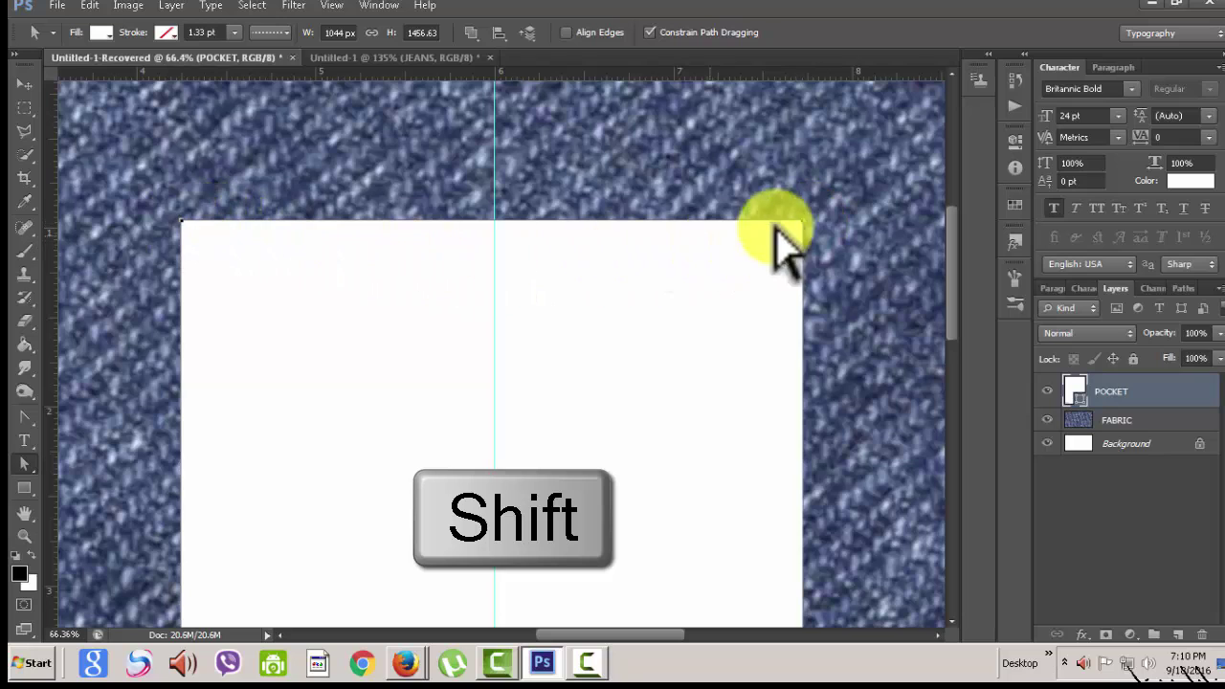
scroll(780, 244, "up", 3)
scroll(821, 235, "up", 1)
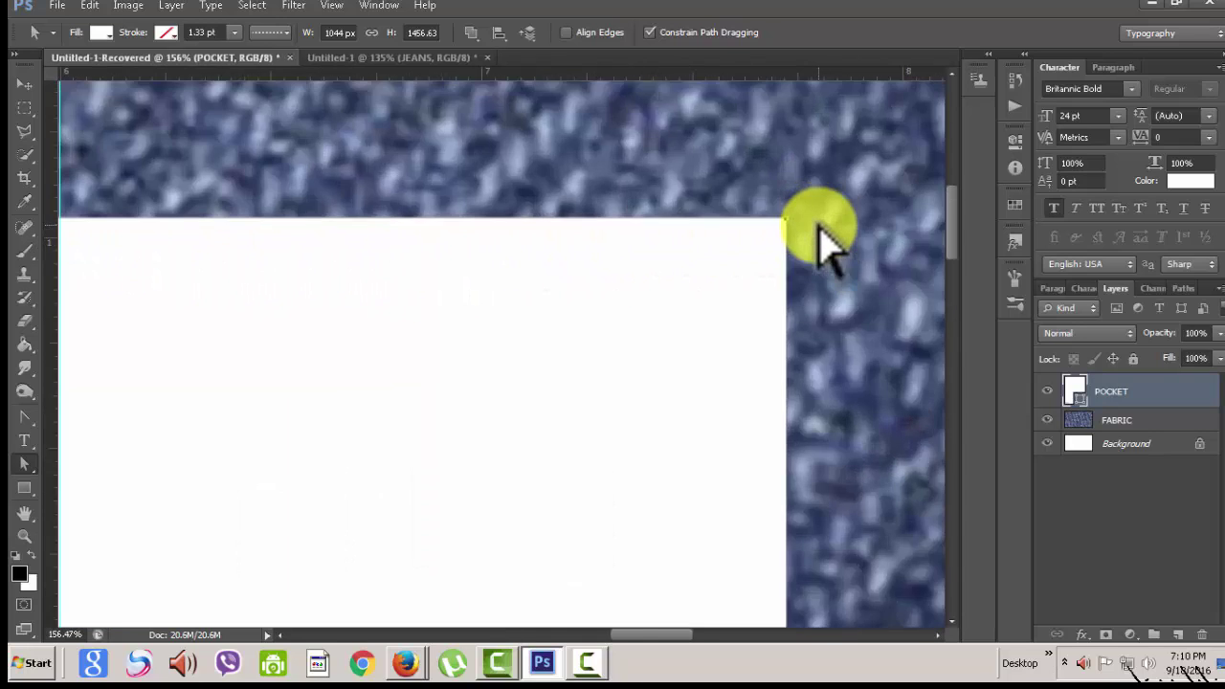
scroll(820, 236, "up", 2)
scroll(774, 244, "up", 2)
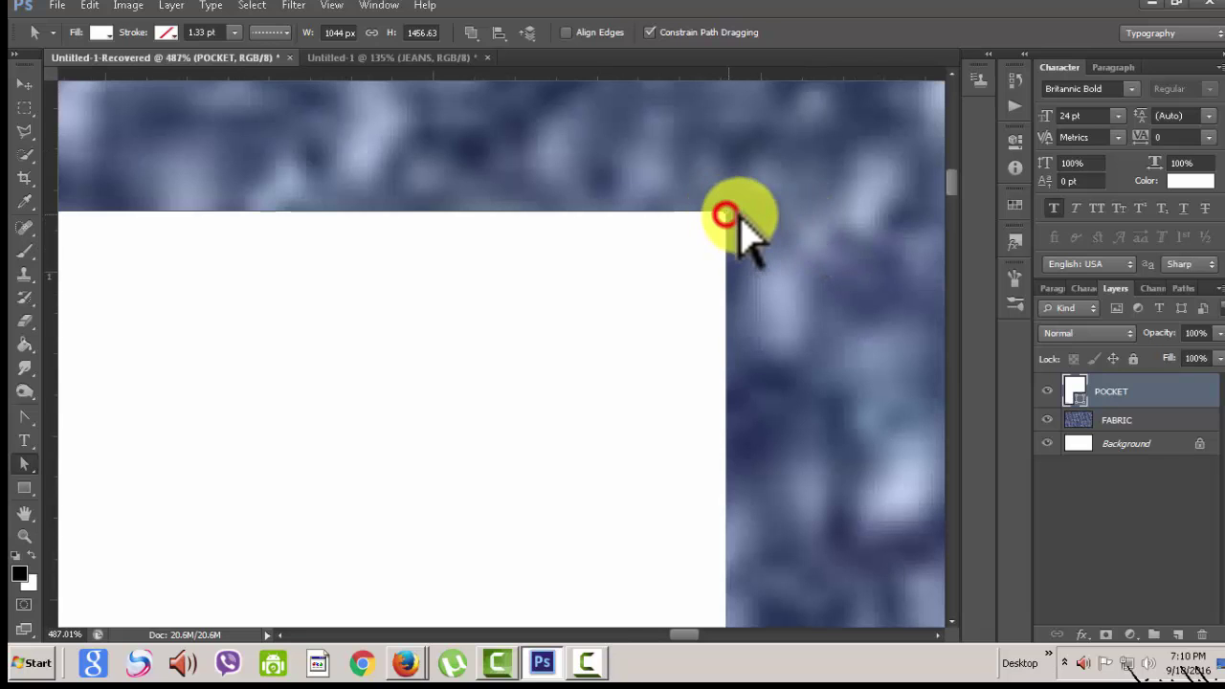
scroll(752, 239, "up", 2)
scroll(752, 240, "up", 1)
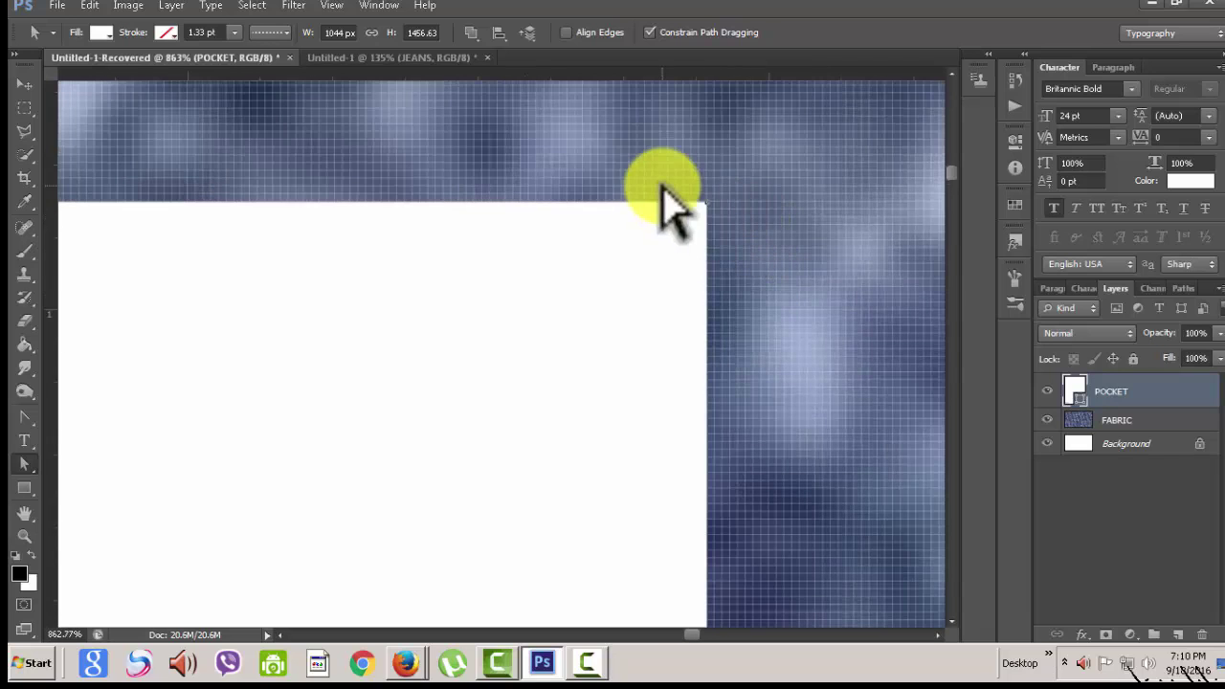
left_click(709, 205)
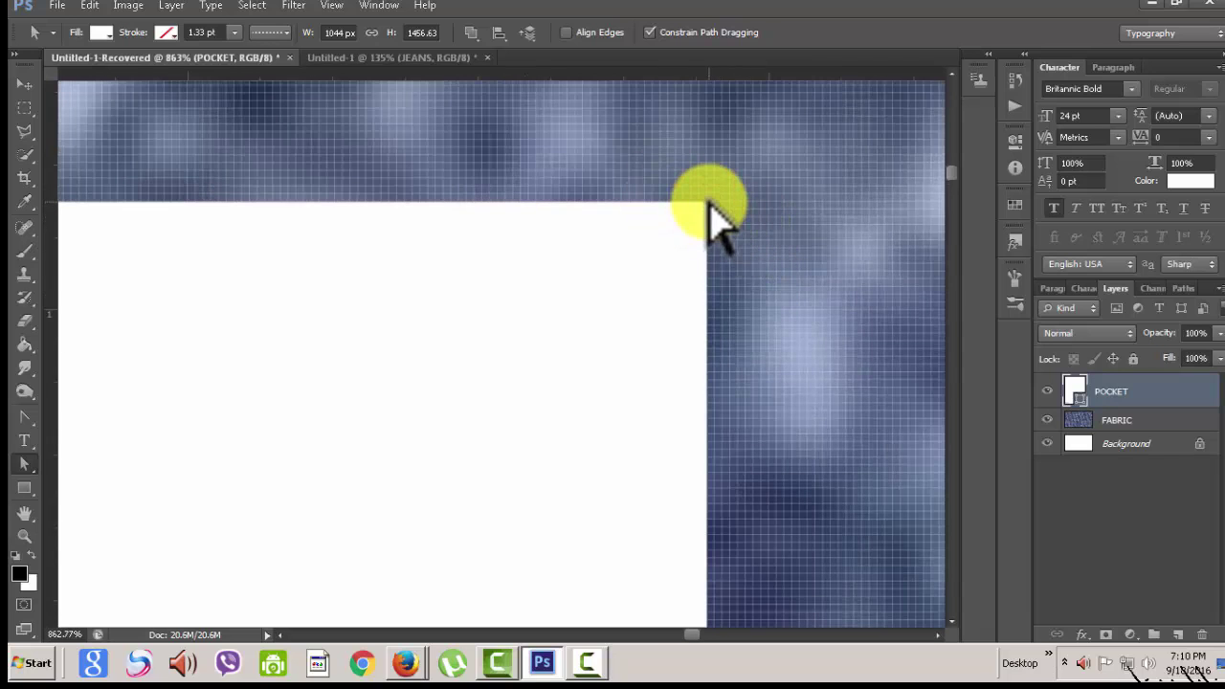
scroll(833, 406, "down", 1)
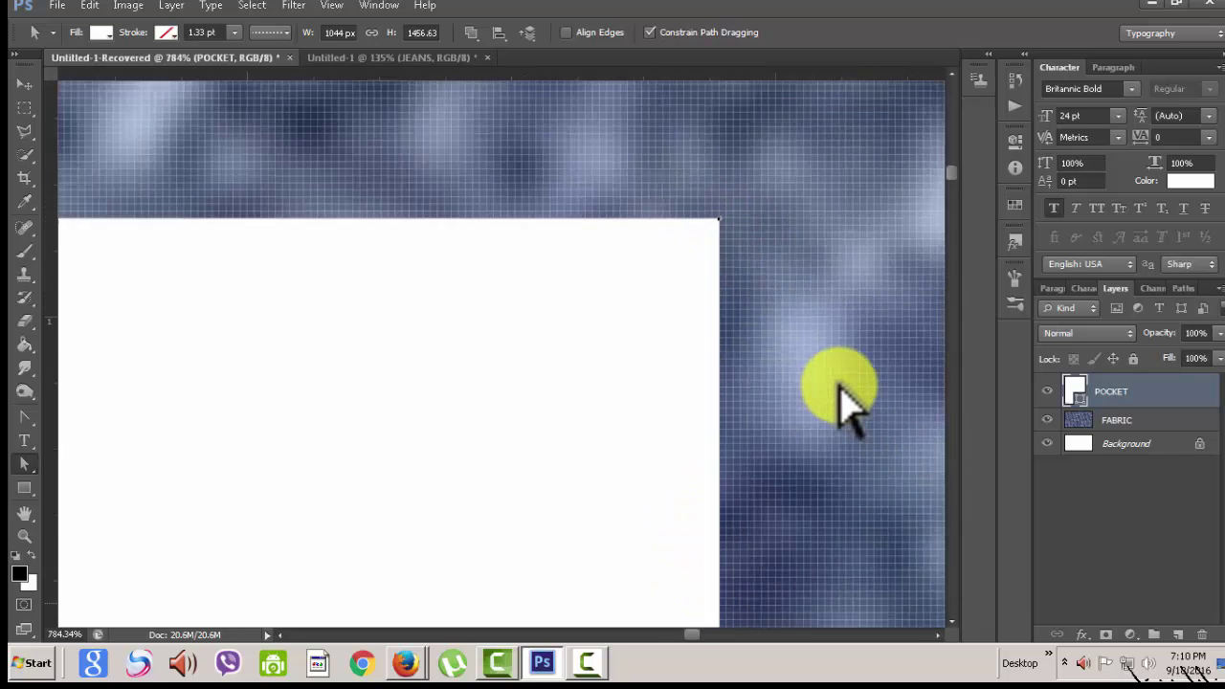
scroll(841, 392, "down", 1)
scroll(838, 395, "down", 2)
scroll(835, 397, "down", 1)
scroll(834, 396, "down", 2)
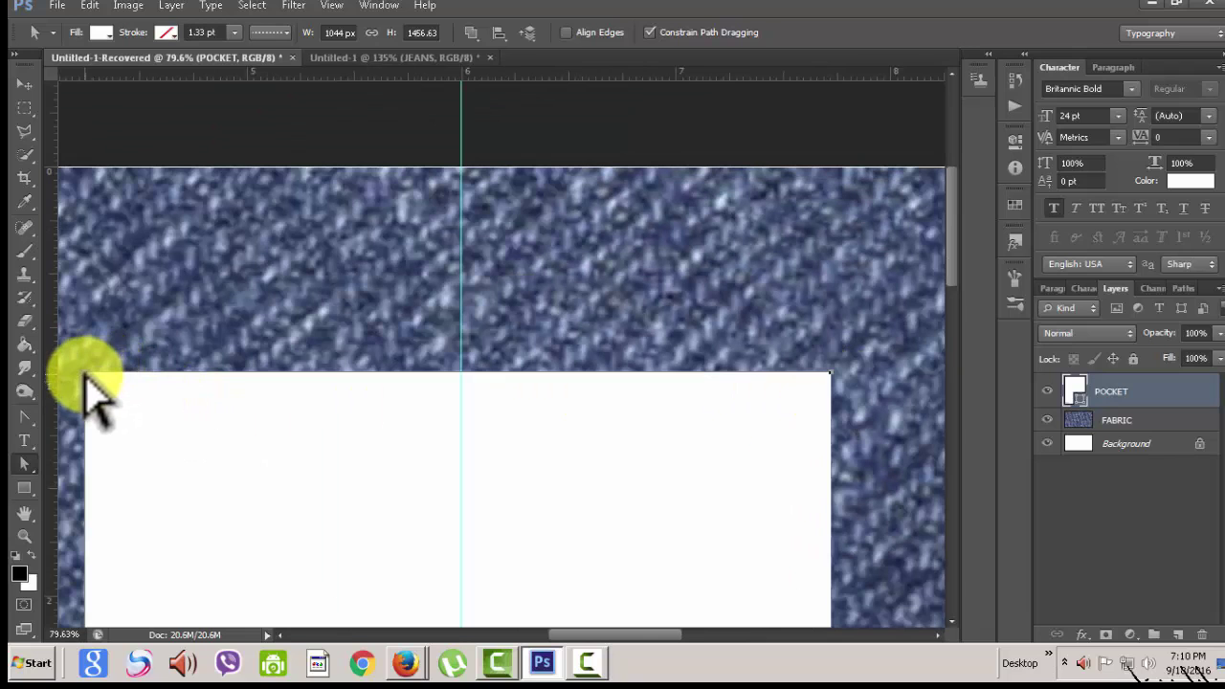
scroll(670, 383, "down", 1)
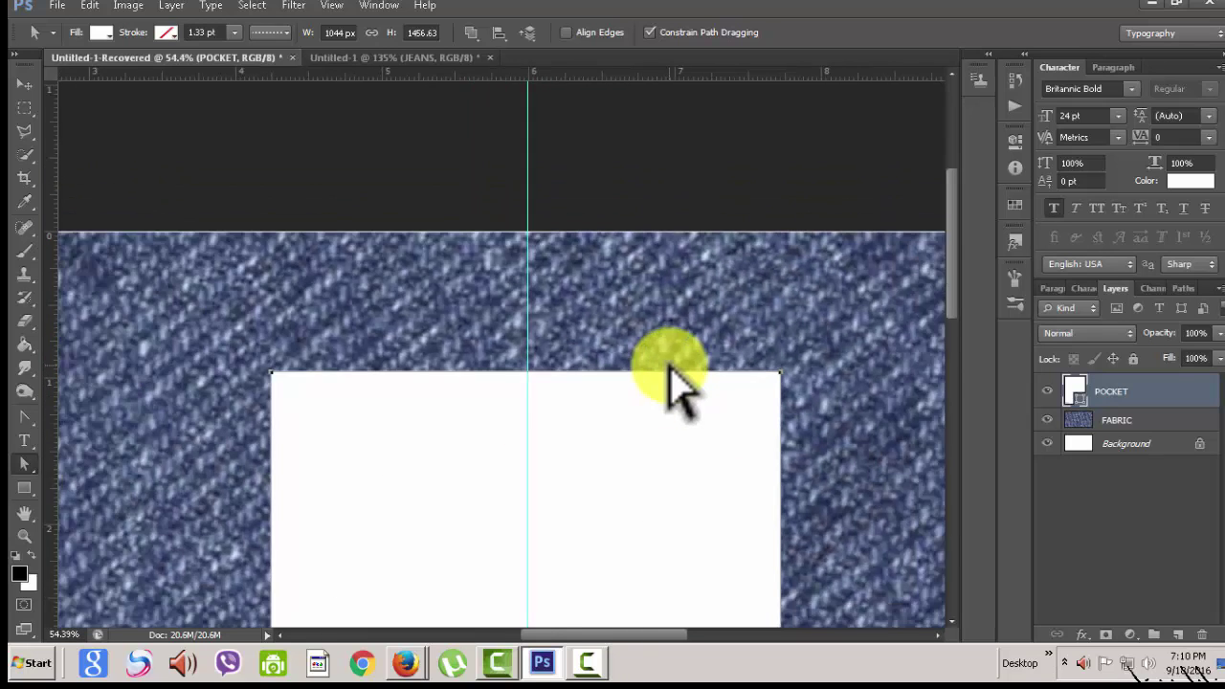
scroll(670, 383, "down", 1)
left_click_drag(950, 325, 957, 421)
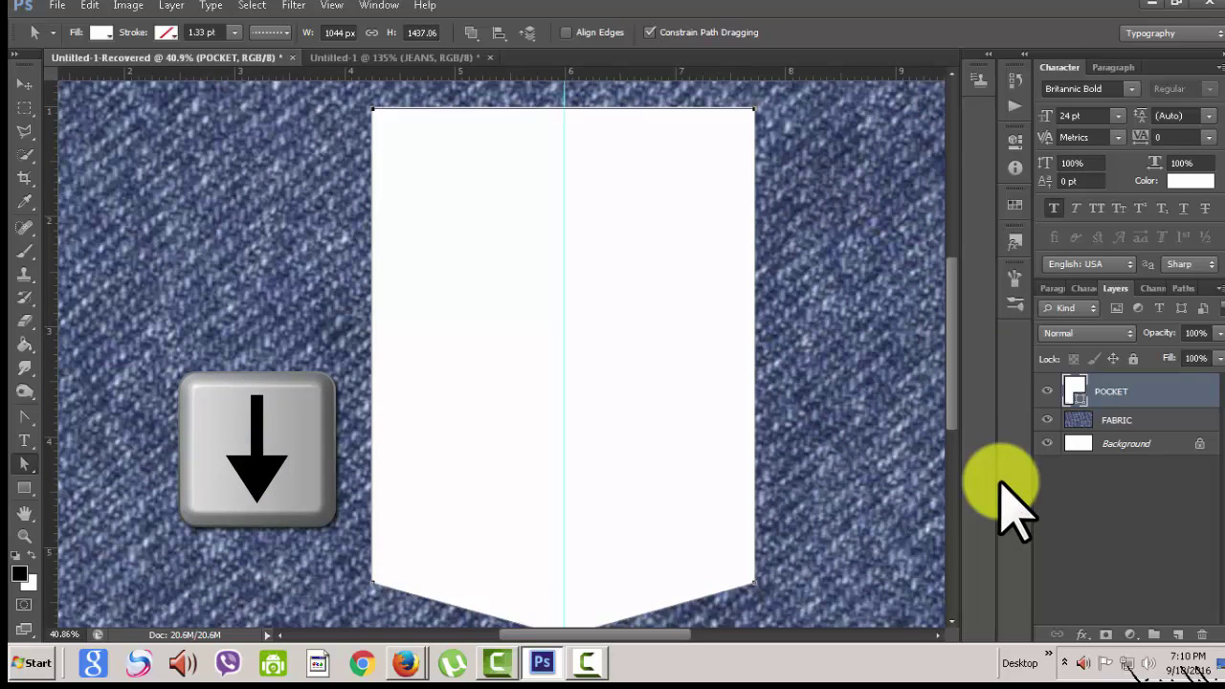
Nudge the top edge down, shortening the pocket to 1177.66 px tall
key("Down")
key("Down")
key("Down")
key("Down")
key("Down")
key("Down")
key("Down")
key("Down")
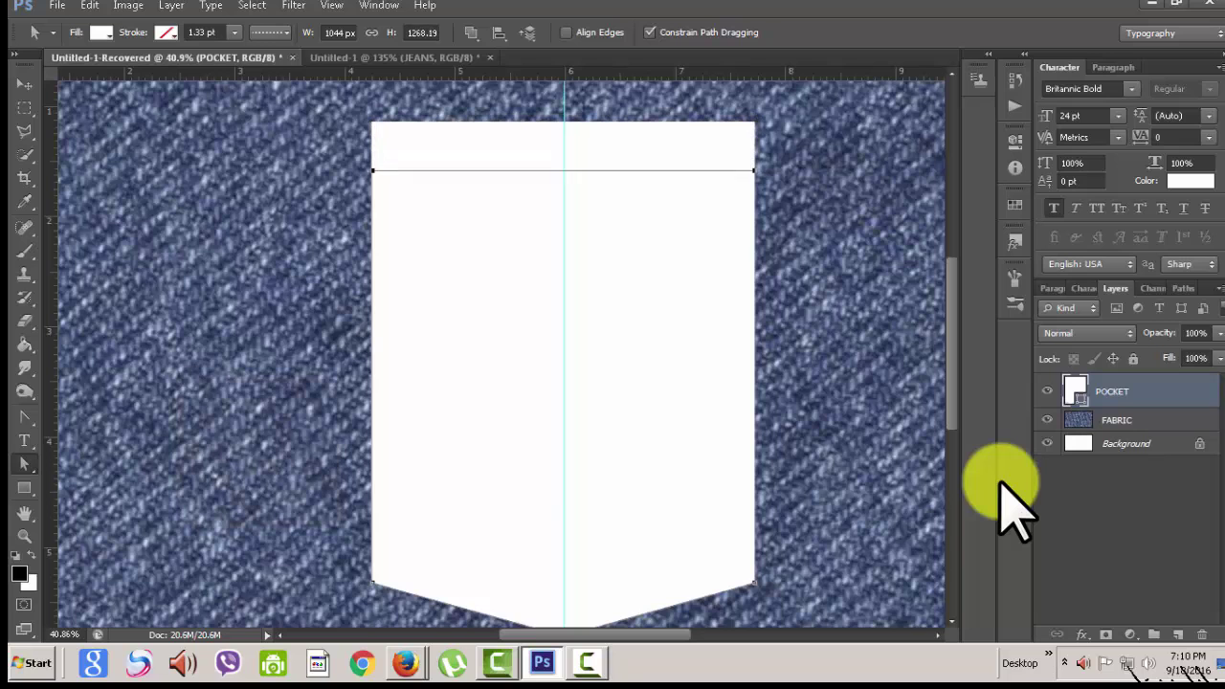
key("Down")
key("Down")
key("Down")
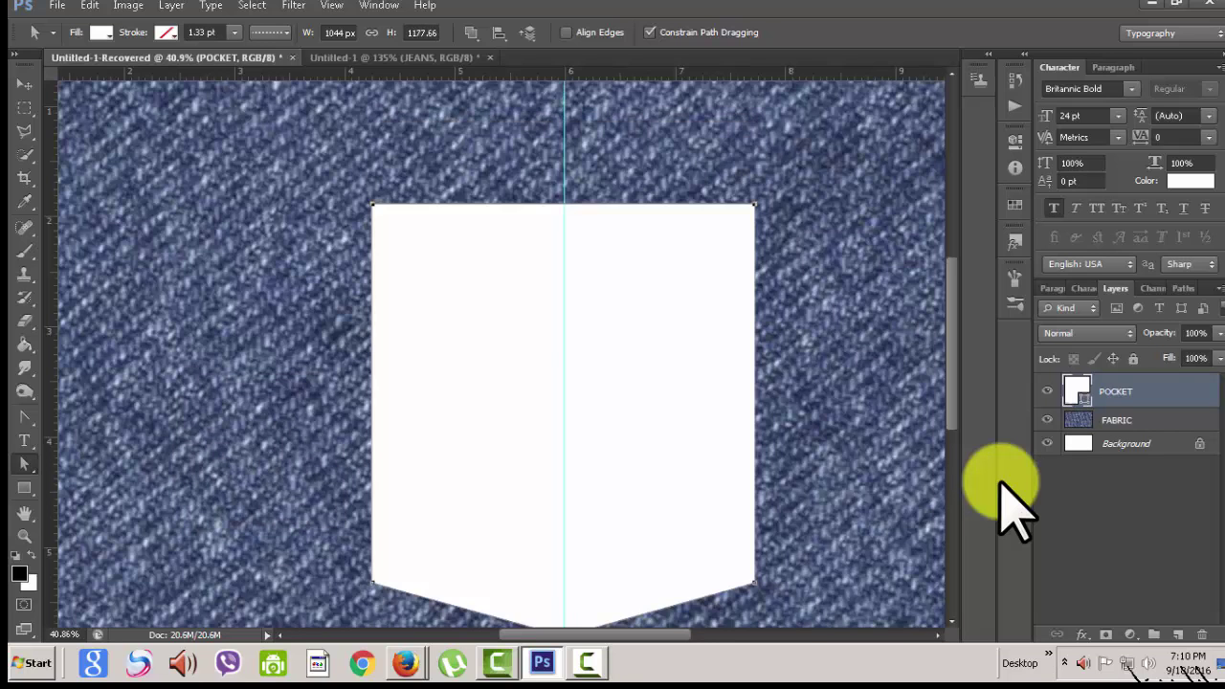
scroll(861, 438, "down", 1)
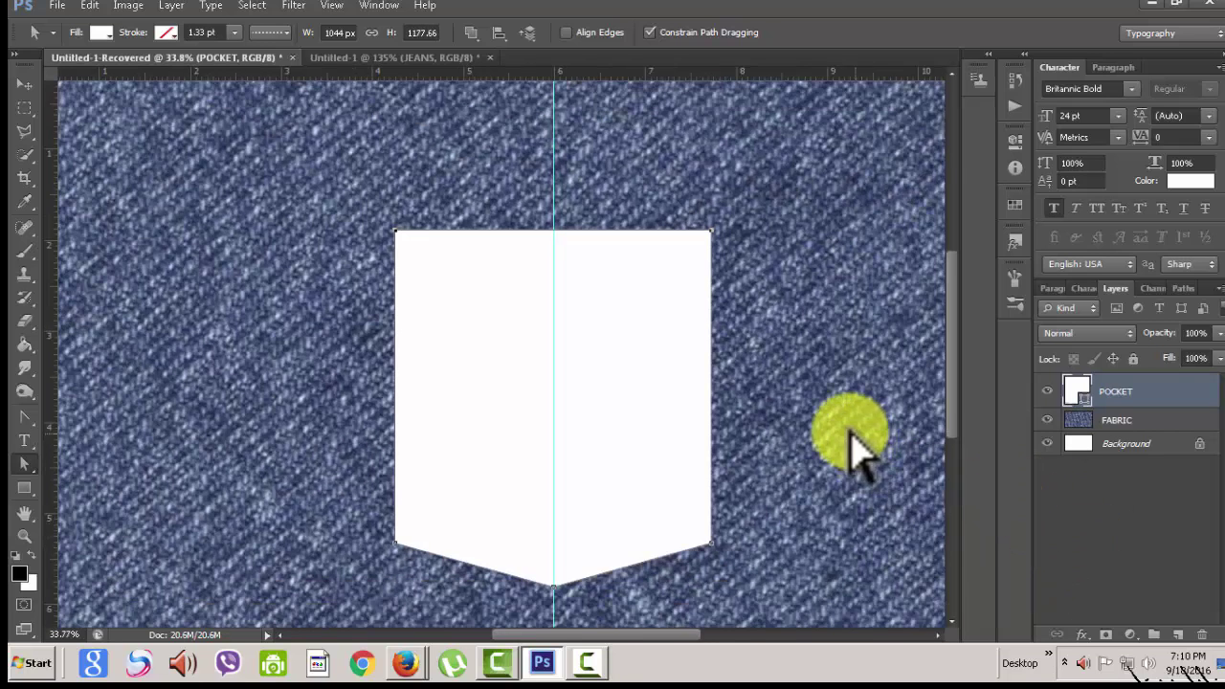
scroll(848, 451, "down", 3)
scroll(837, 450, "up", 1)
scroll(837, 450, "up", 1)
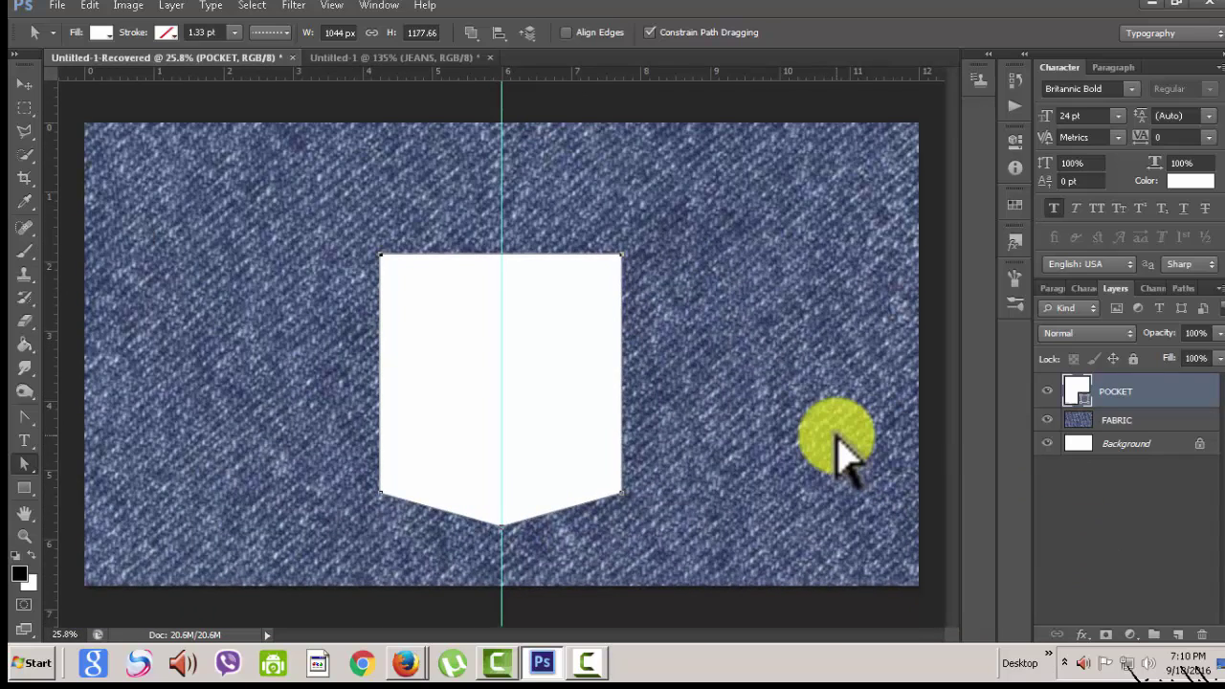
Nudge the pocket's top corners outward to widen it to 1079.25 × 1177.66 px
scroll(837, 441, "up", 1)
left_click(955, 438)
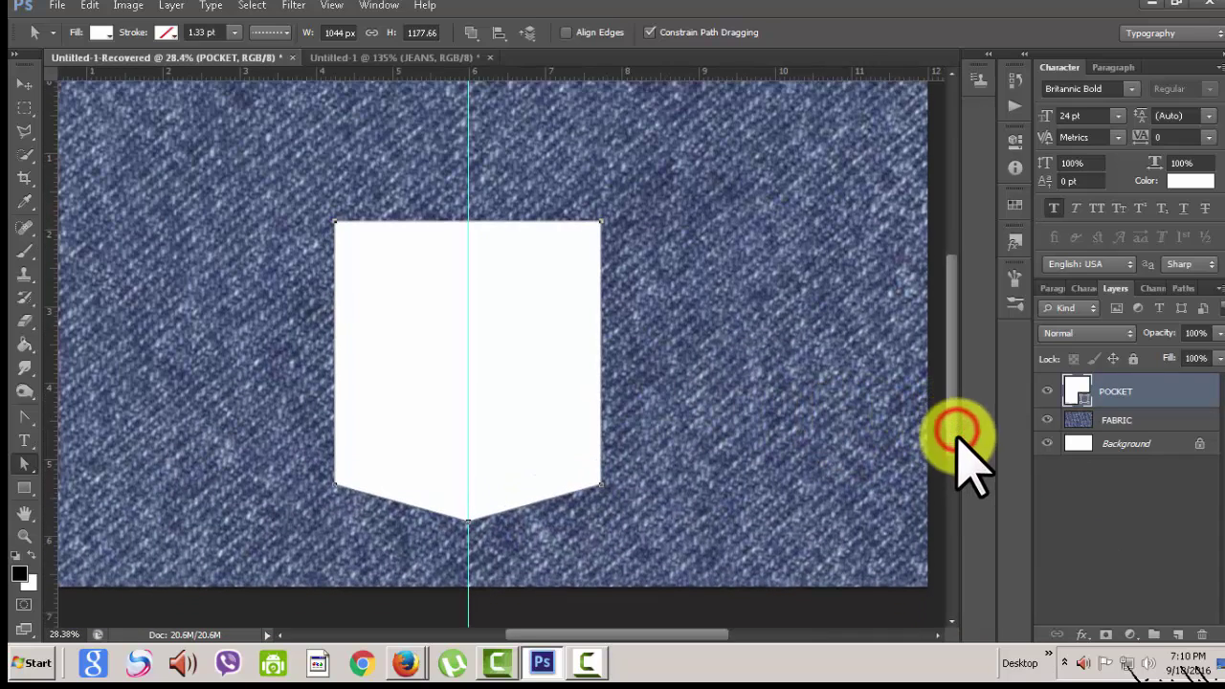
scroll(958, 439, "up", 1)
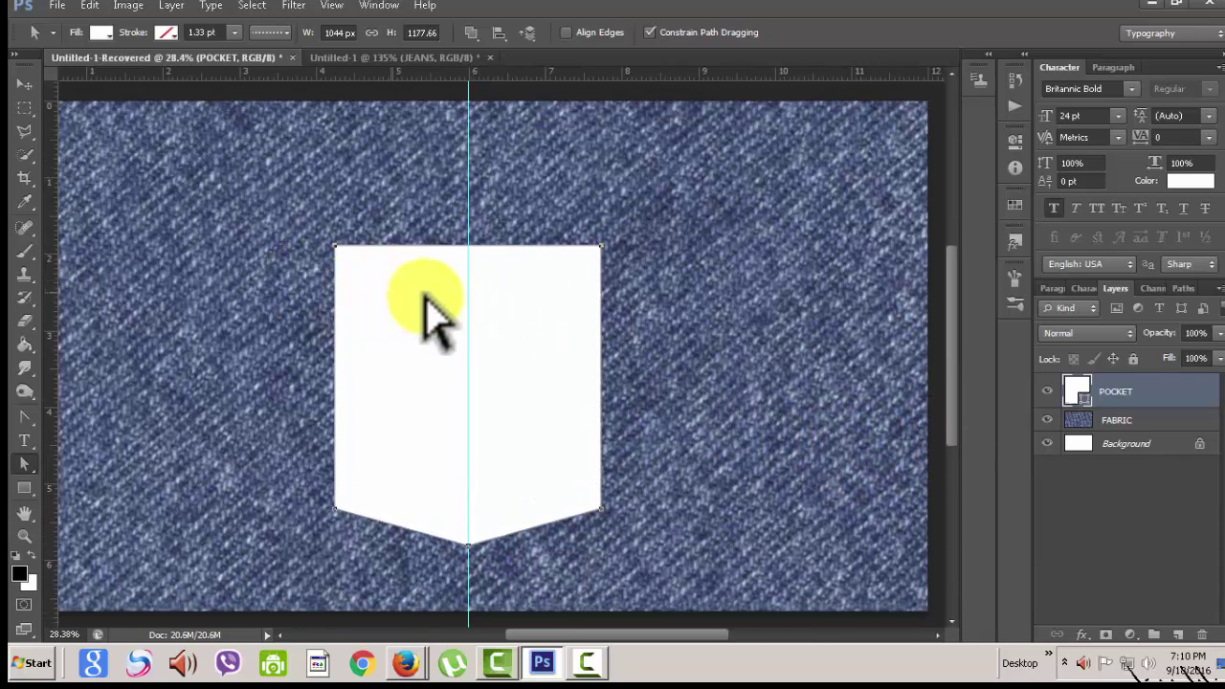
left_click(189, 369)
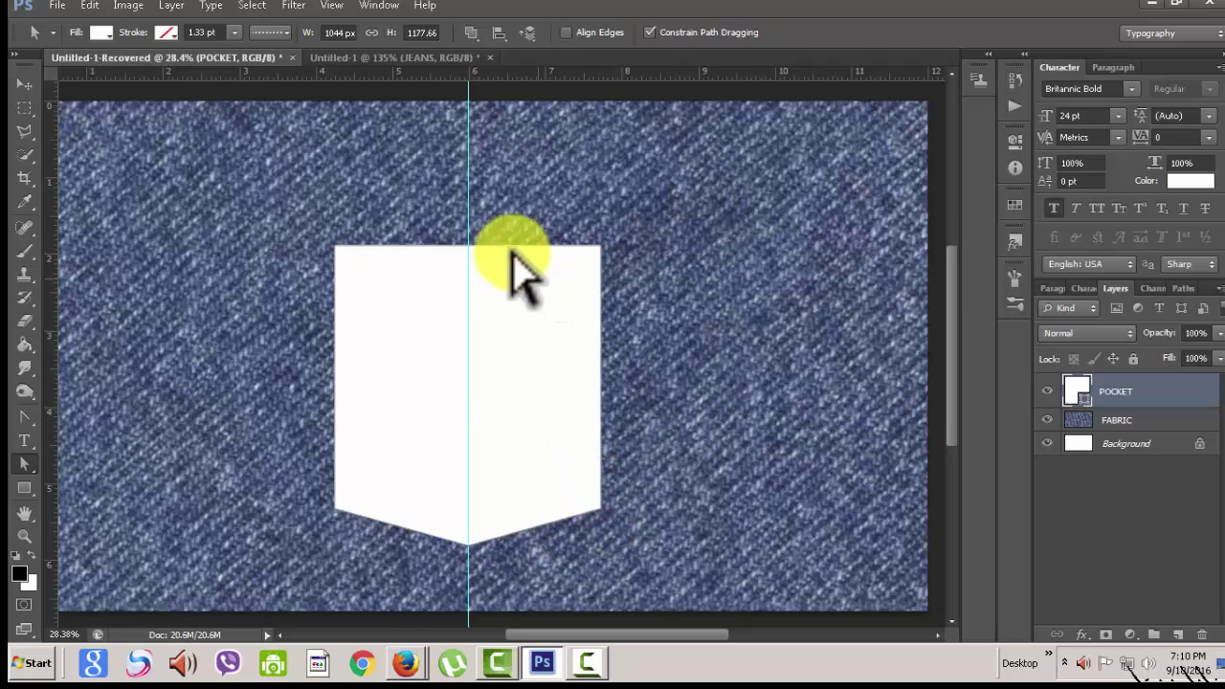
left_click(600, 251)
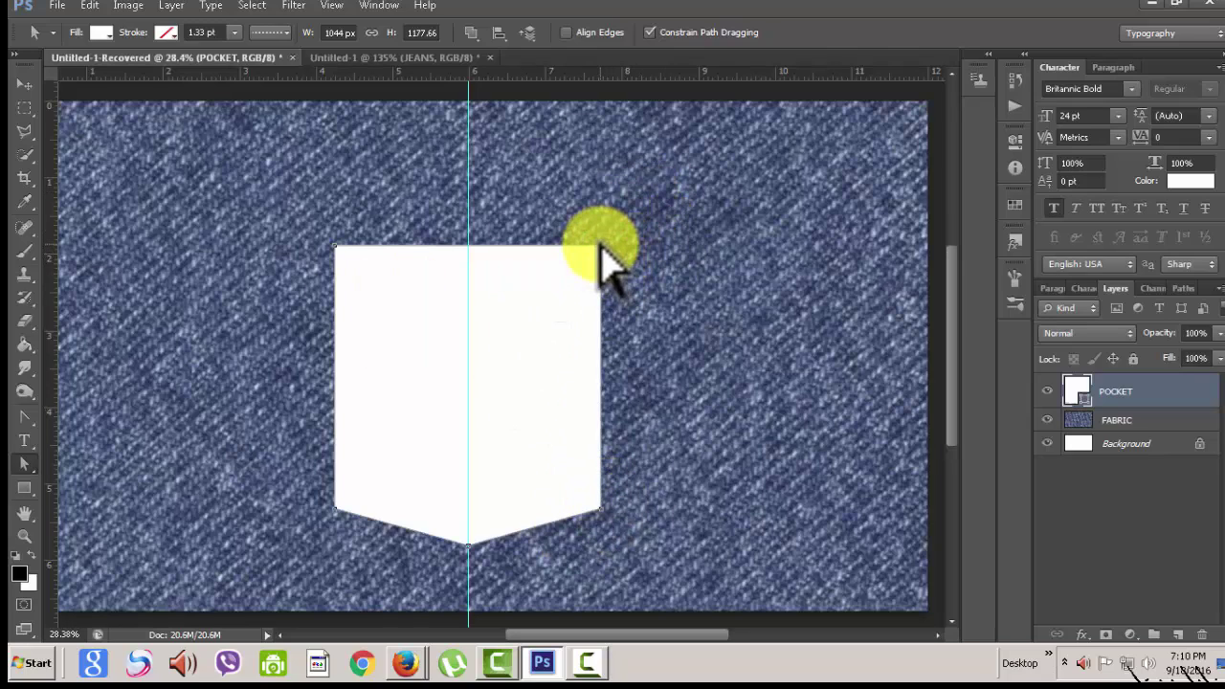
left_click(609, 259)
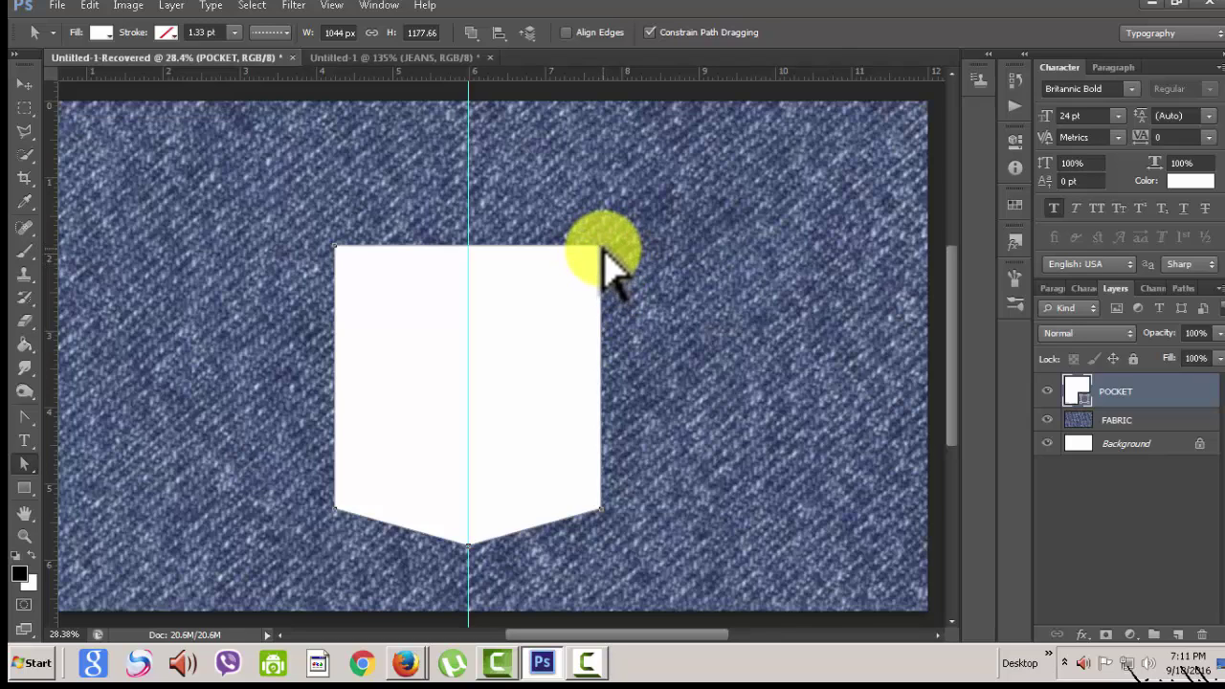
key("Right")
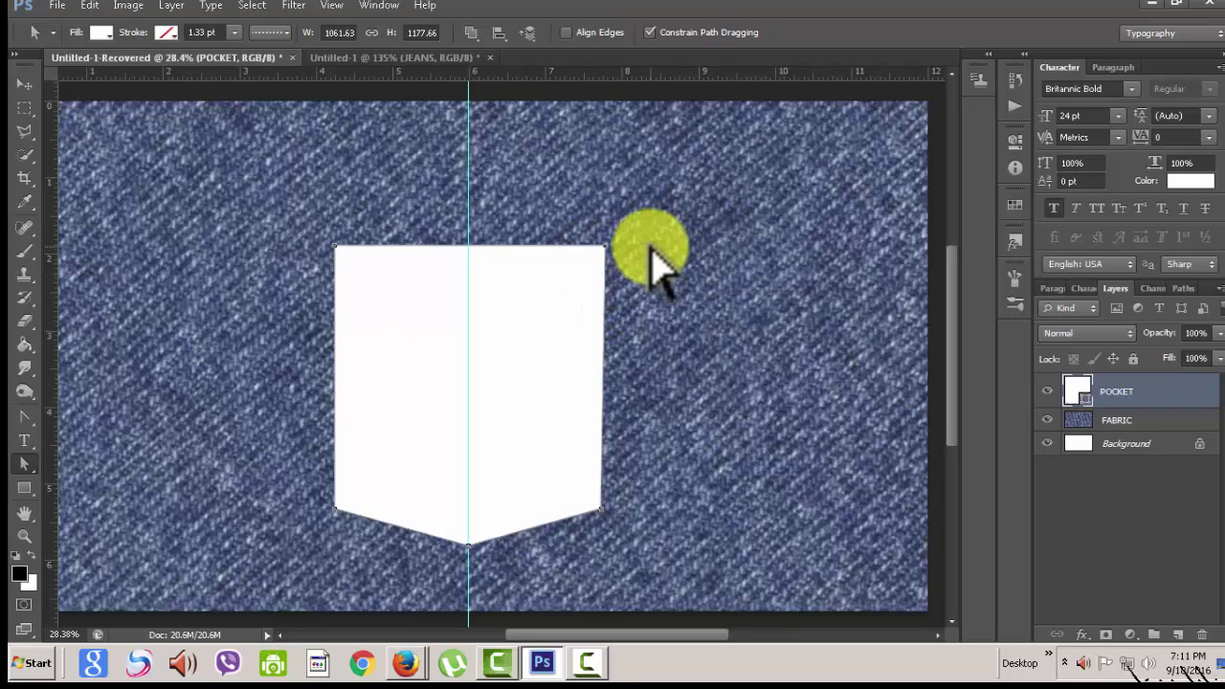
key("Left")
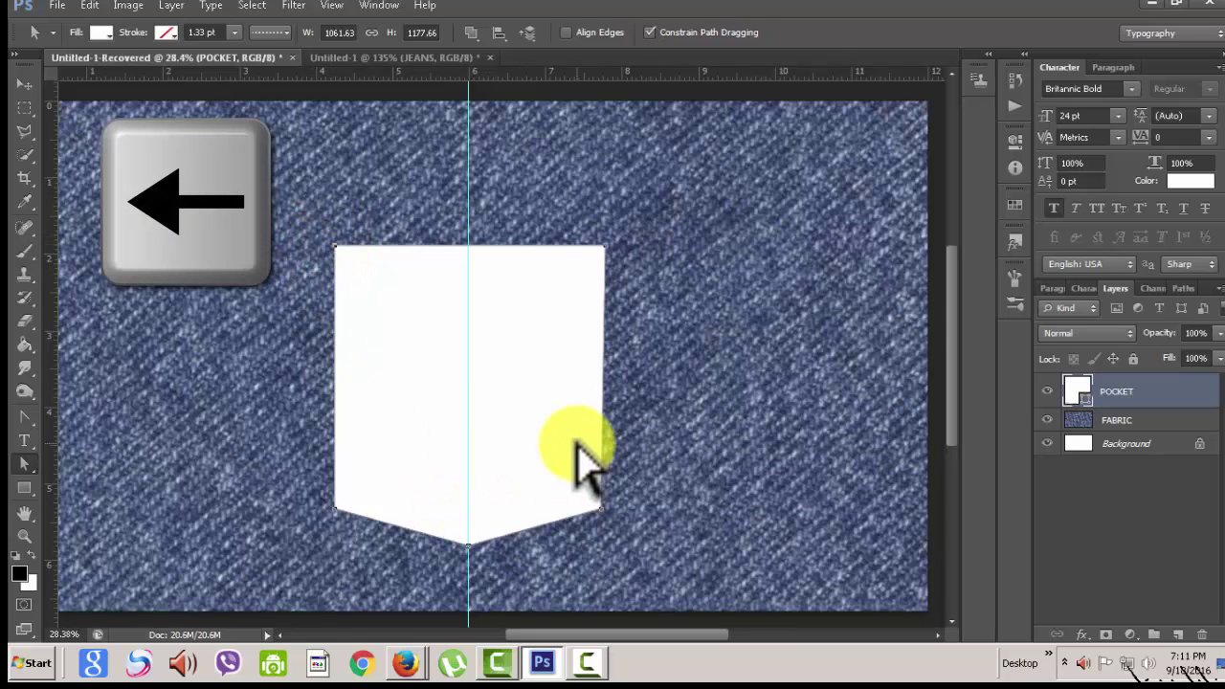
key("Left")
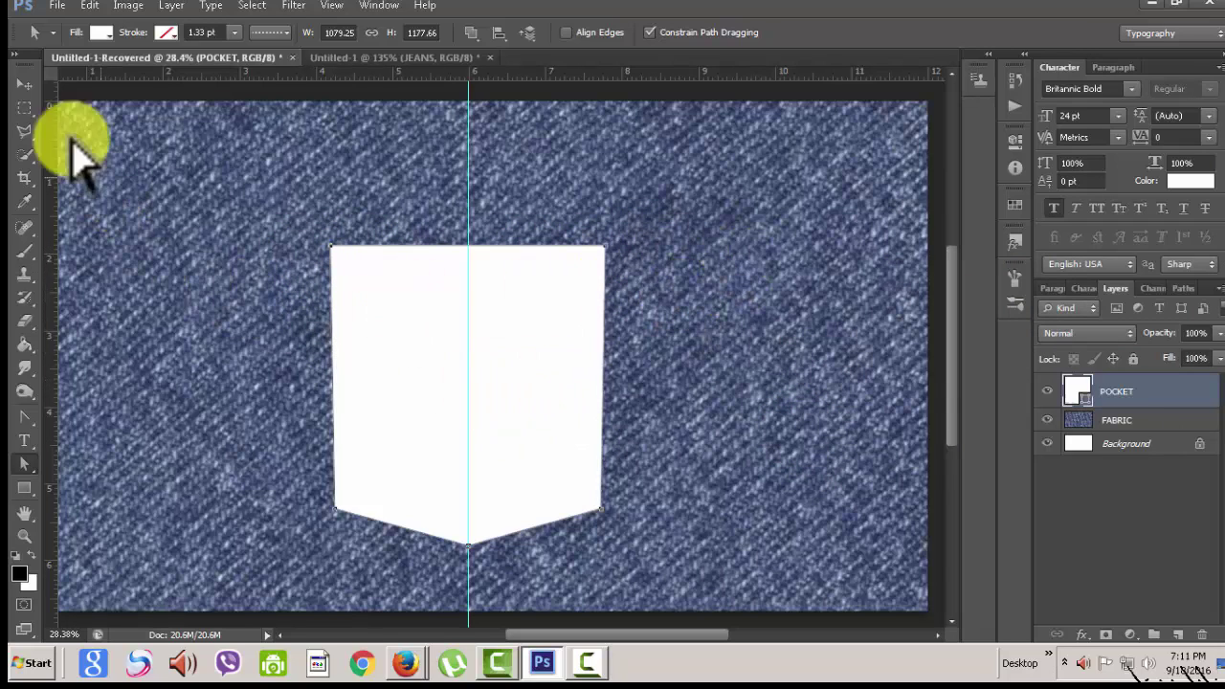
left_click(24, 84)
left_click(153, 199)
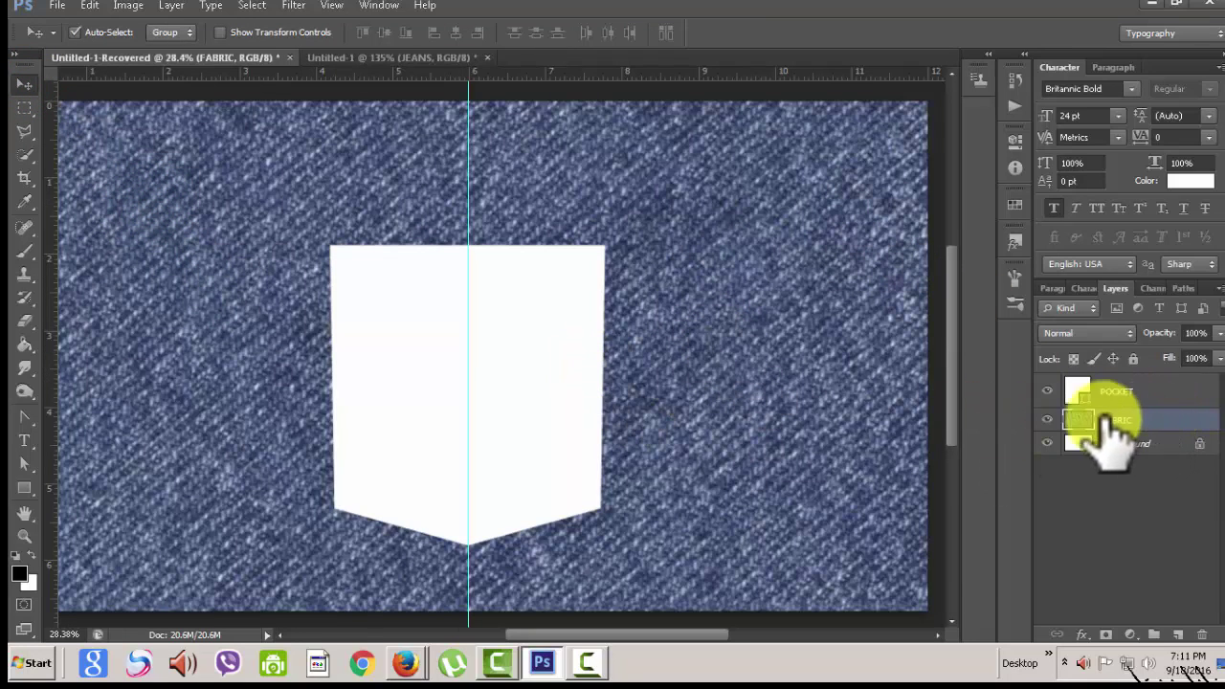
Duplicate FABRIC, move the copy above POCKET, and clip it to the pocket shape
double_click(1131, 421)
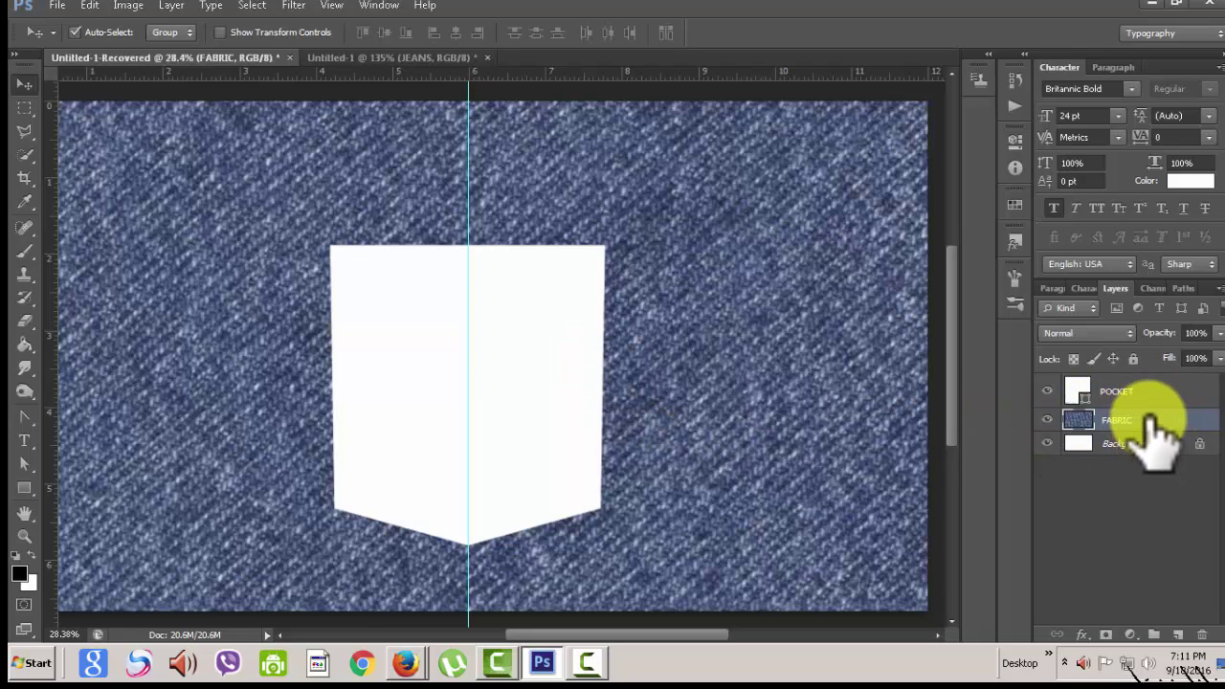
left_click_drag(1153, 426, 1178, 635)
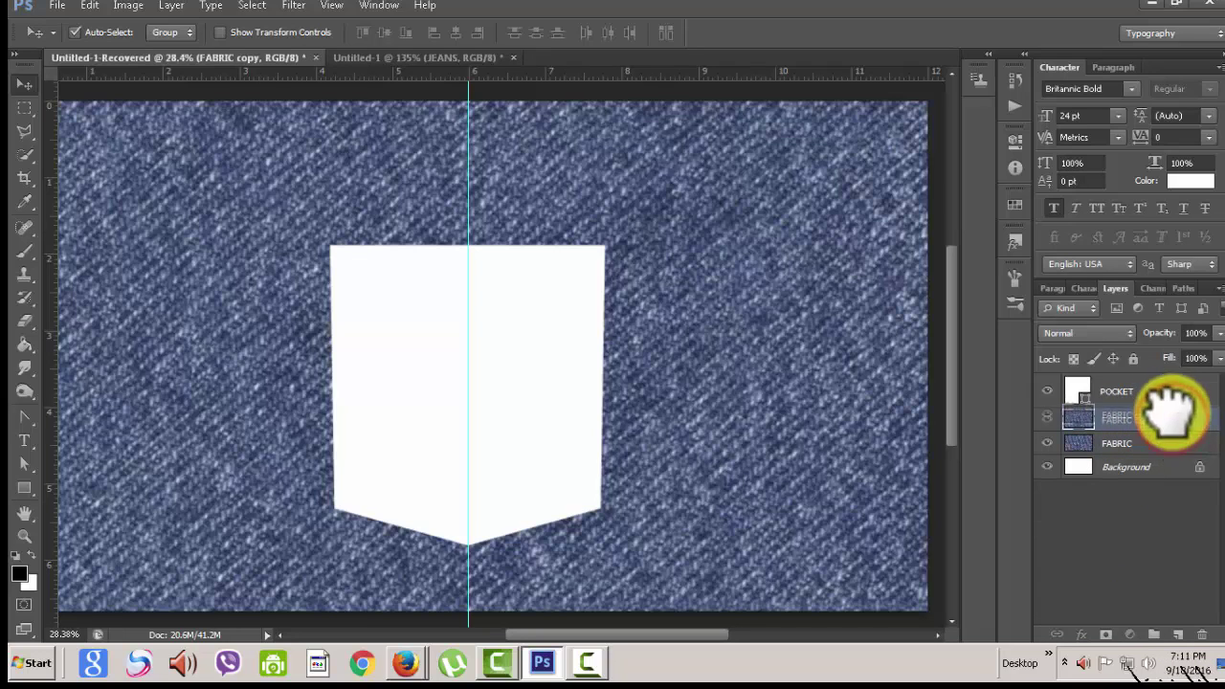
left_click_drag(1172, 419, 1164, 378)
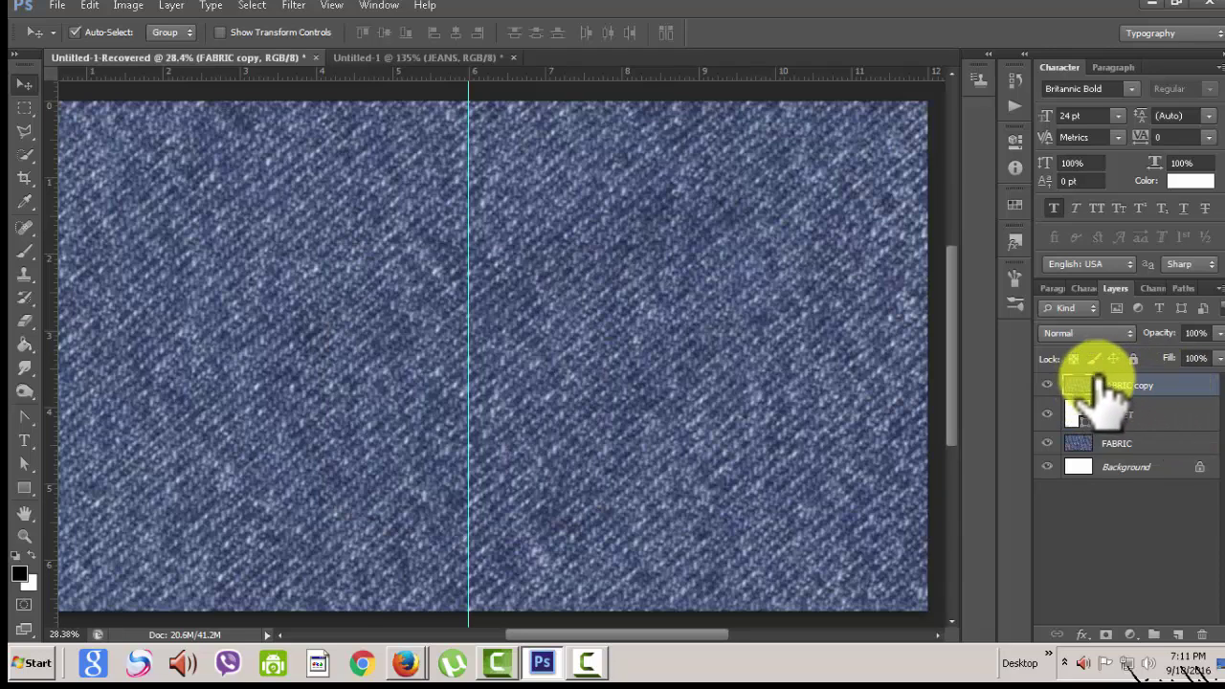
right_click(1112, 382)
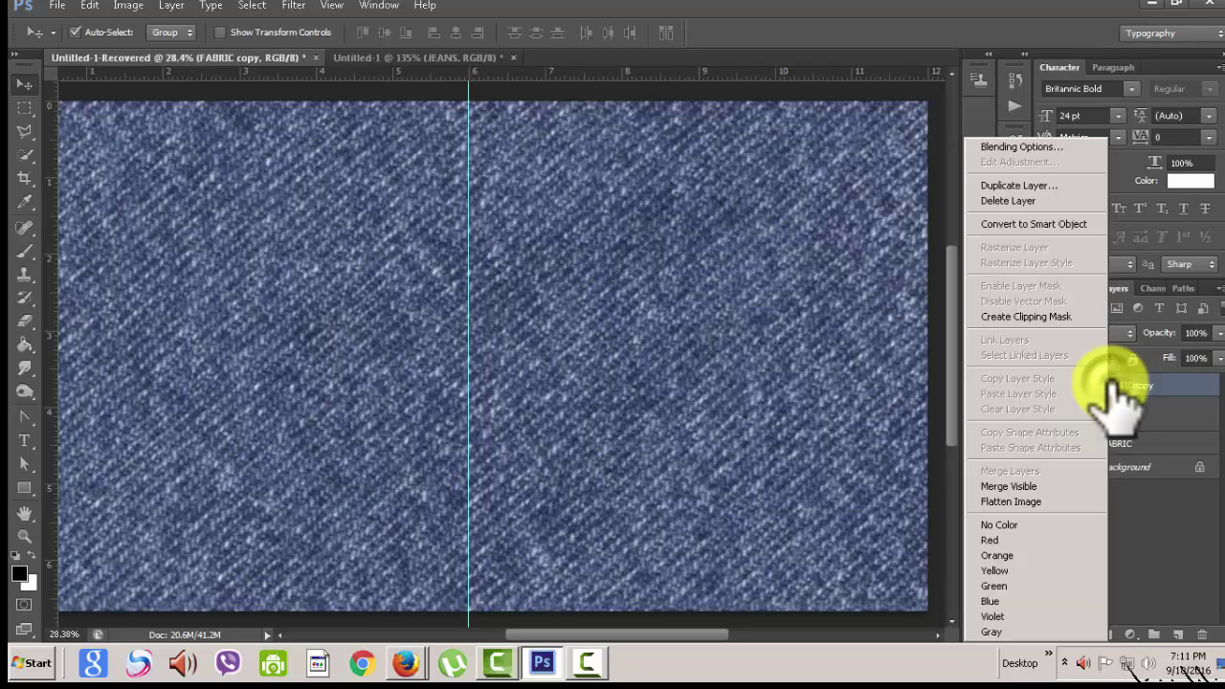
left_click(1029, 315)
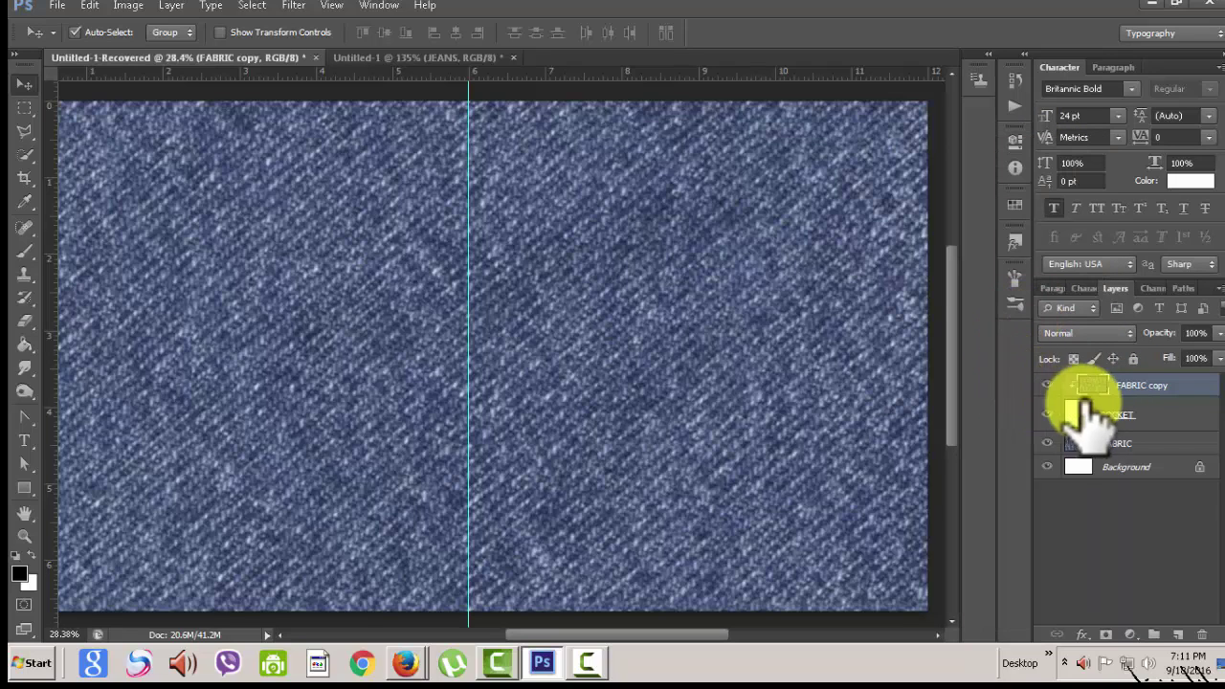
left_click(1164, 414)
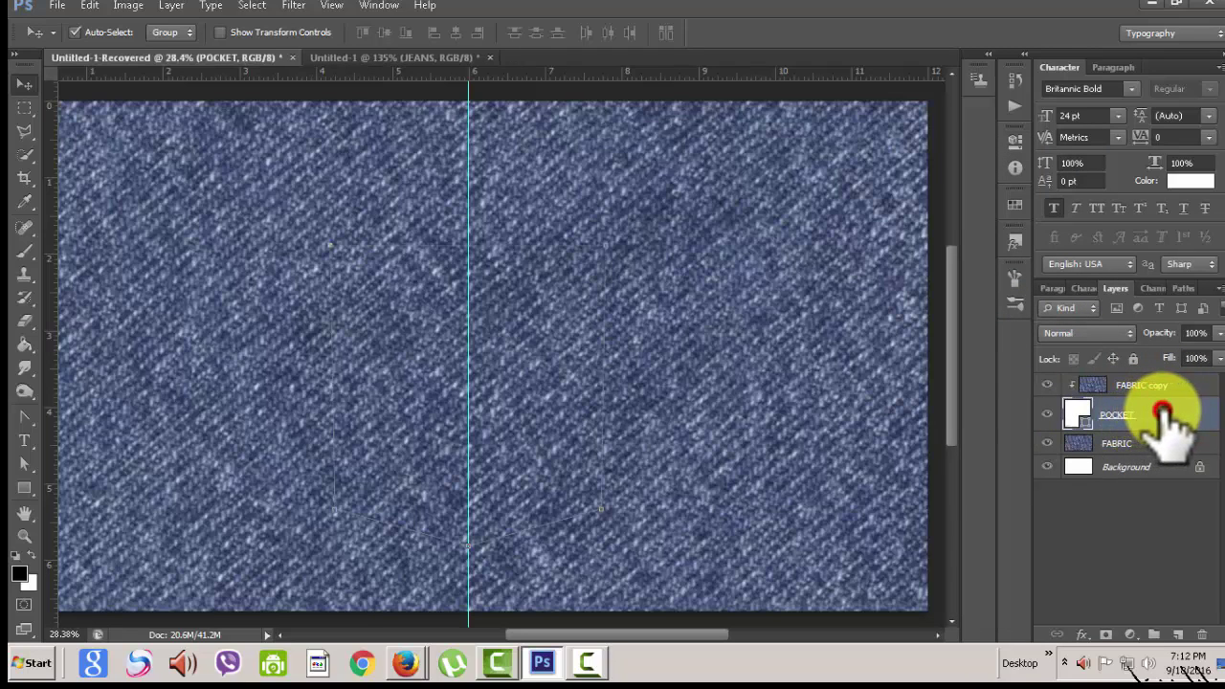
Add Bevel & Emboss and a Drop Shadow to POCKET, with shadow spread about 8% and size 84 px
double_click(1165, 413)
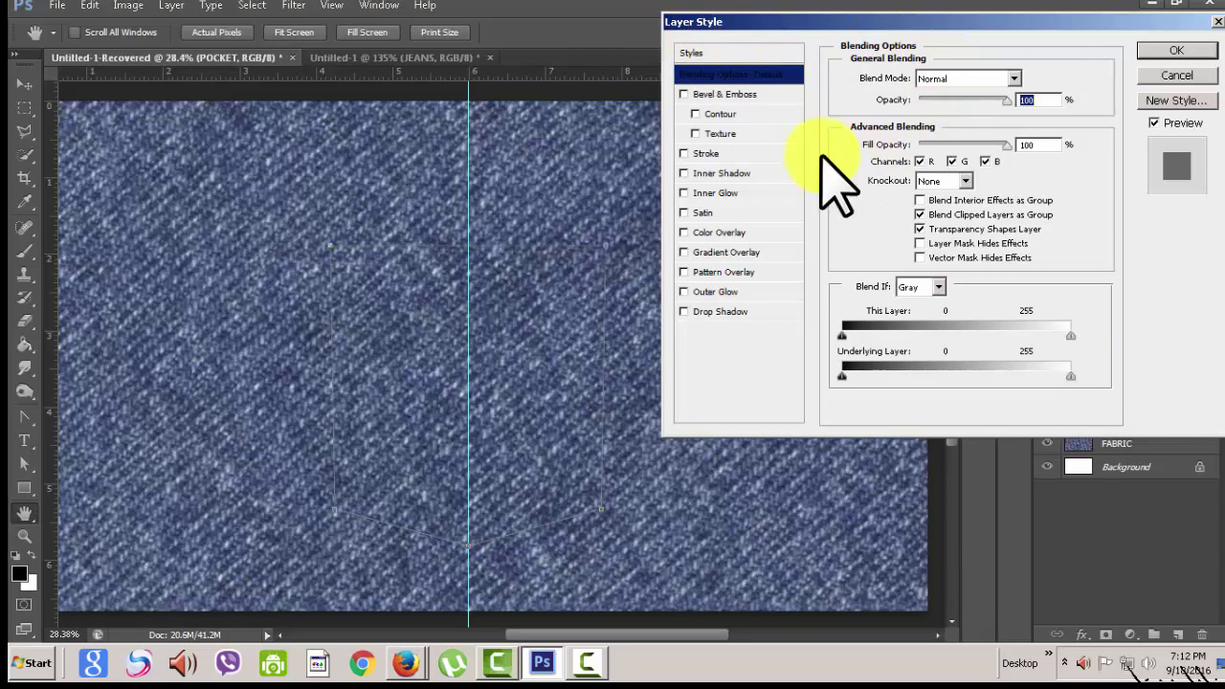
left_click(684, 94)
left_click(737, 94)
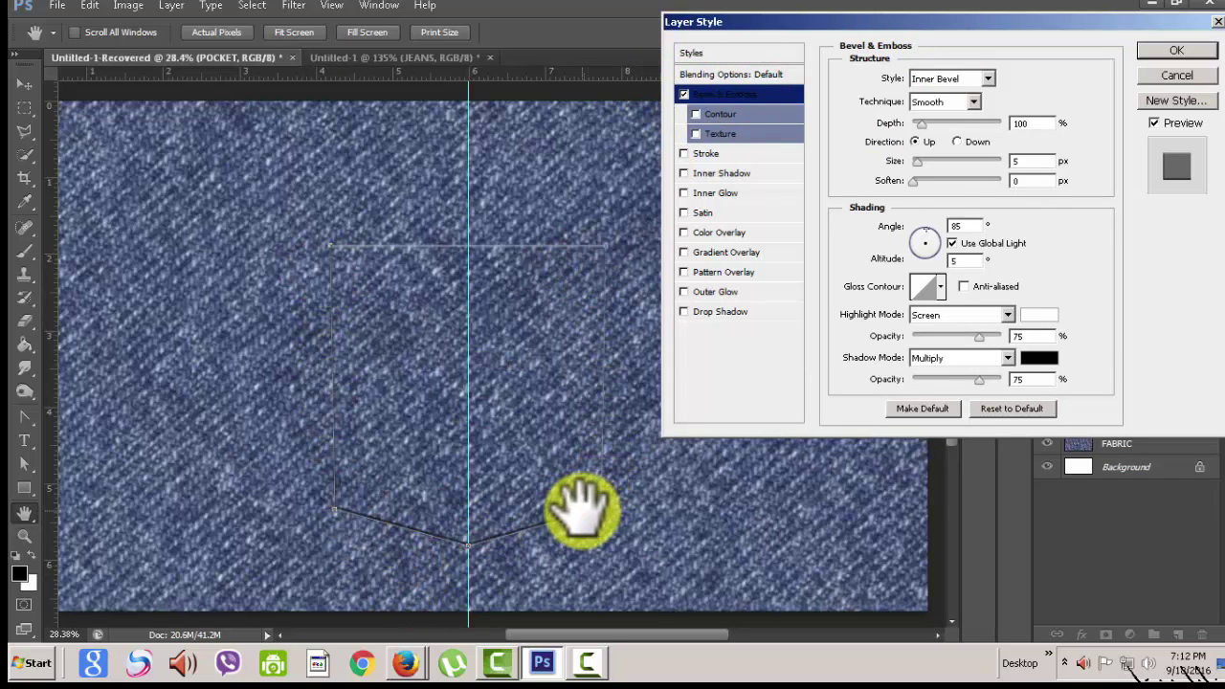
left_click(742, 312)
left_click(909, 196)
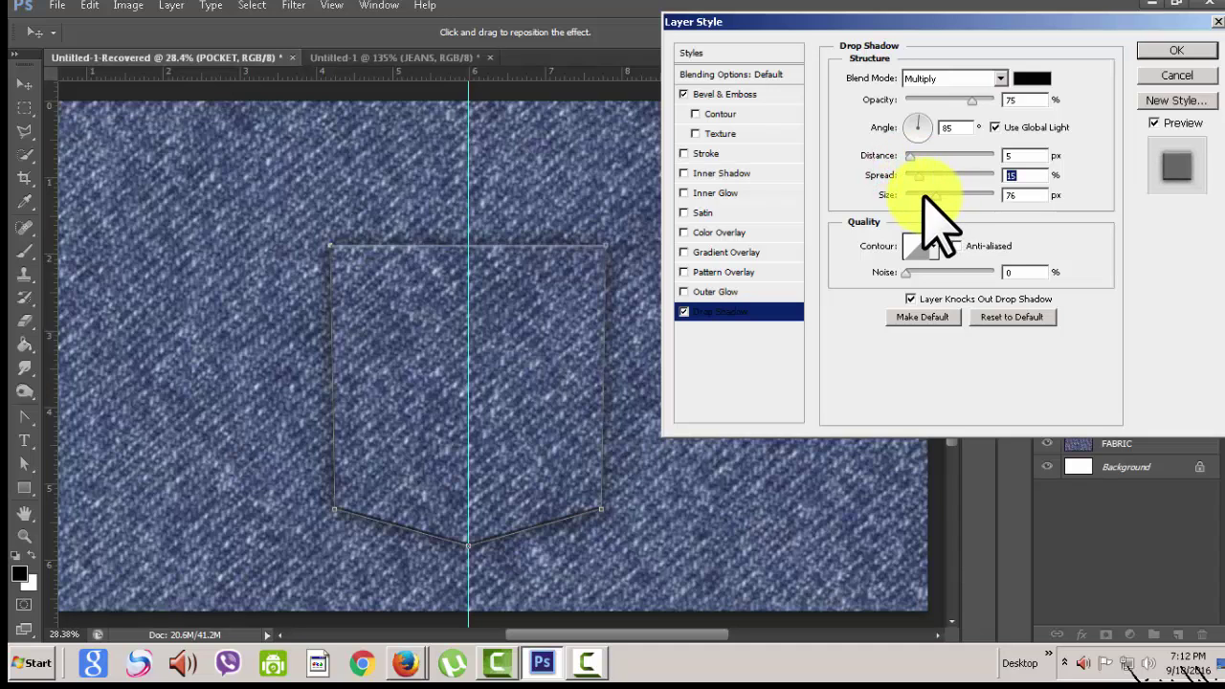
left_click_drag(916, 177, 910, 177)
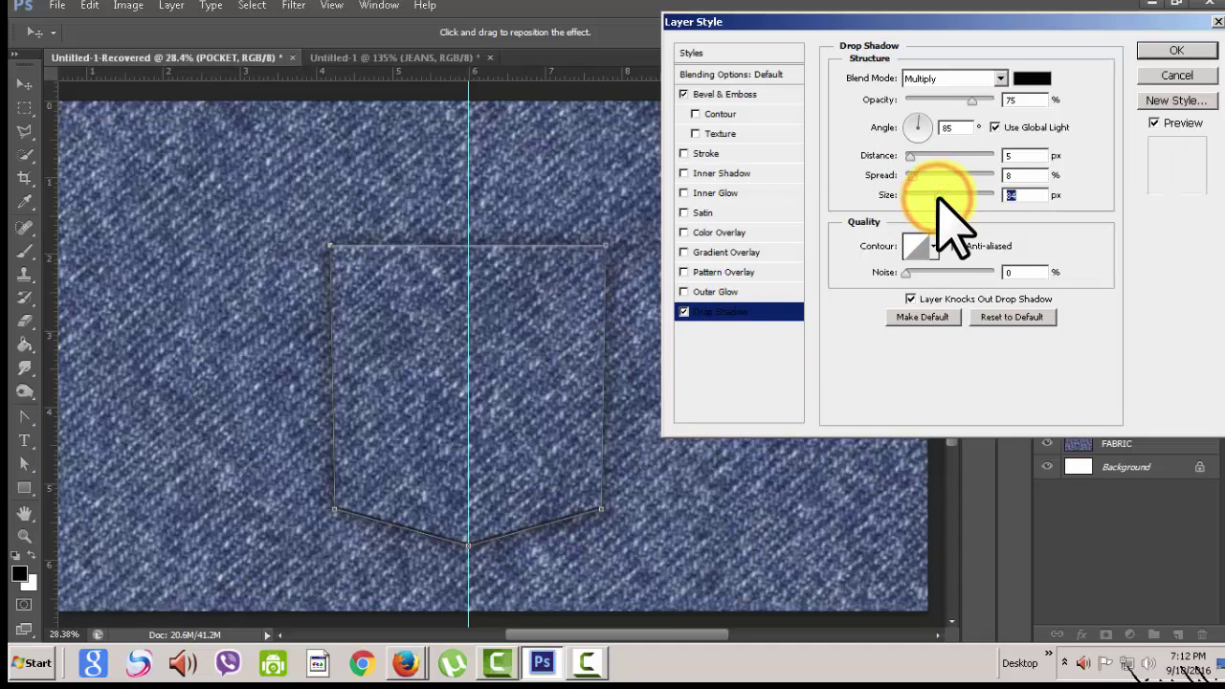
left_click_drag(937, 198, 939, 197)
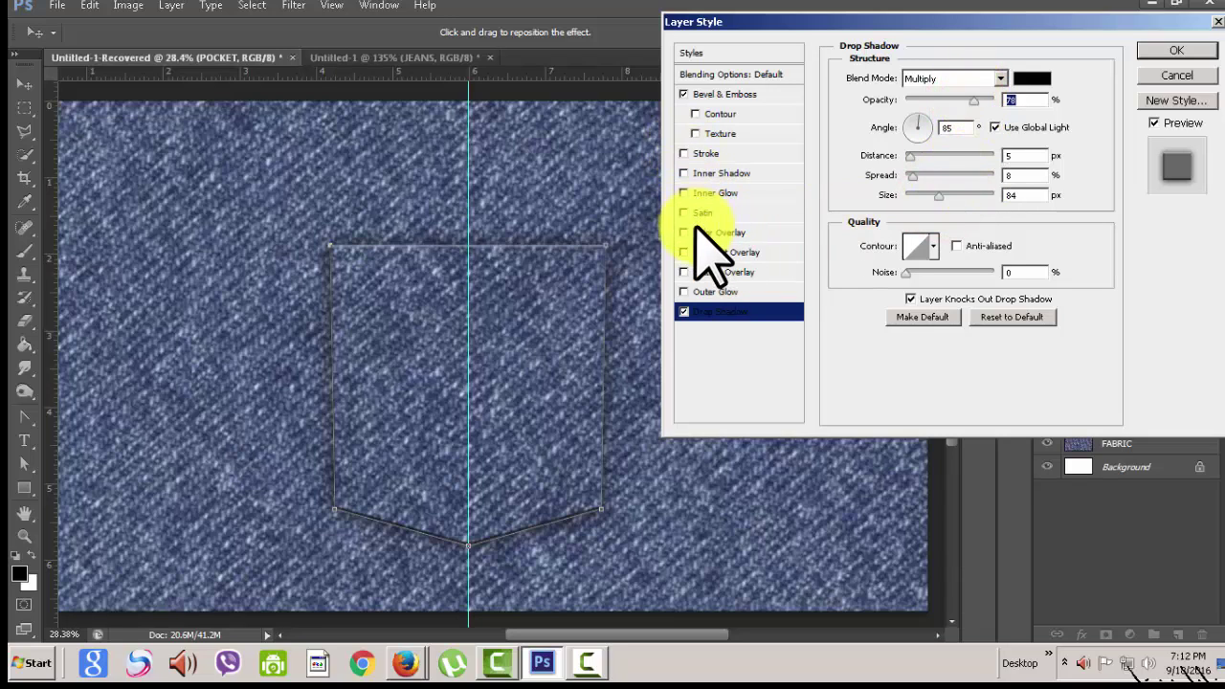
Try a thicker Stroke outline on the pocket, then remove it
left_click(684, 153)
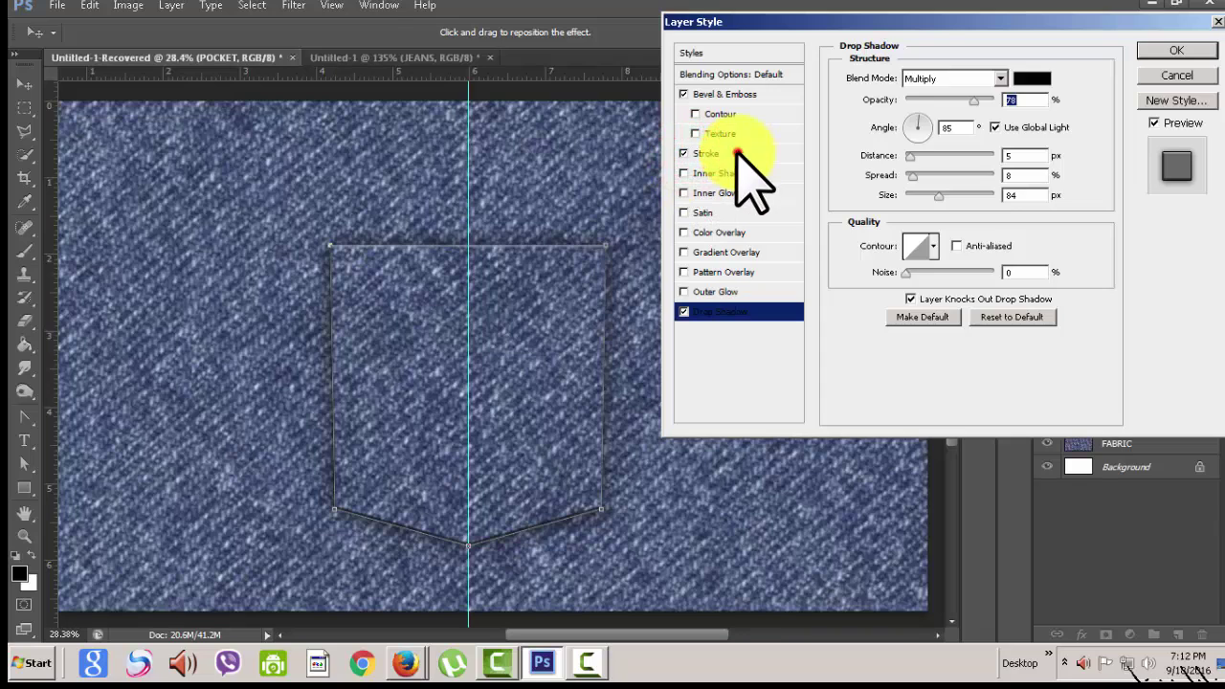
left_click(738, 153)
left_click_drag(911, 76, 911, 77)
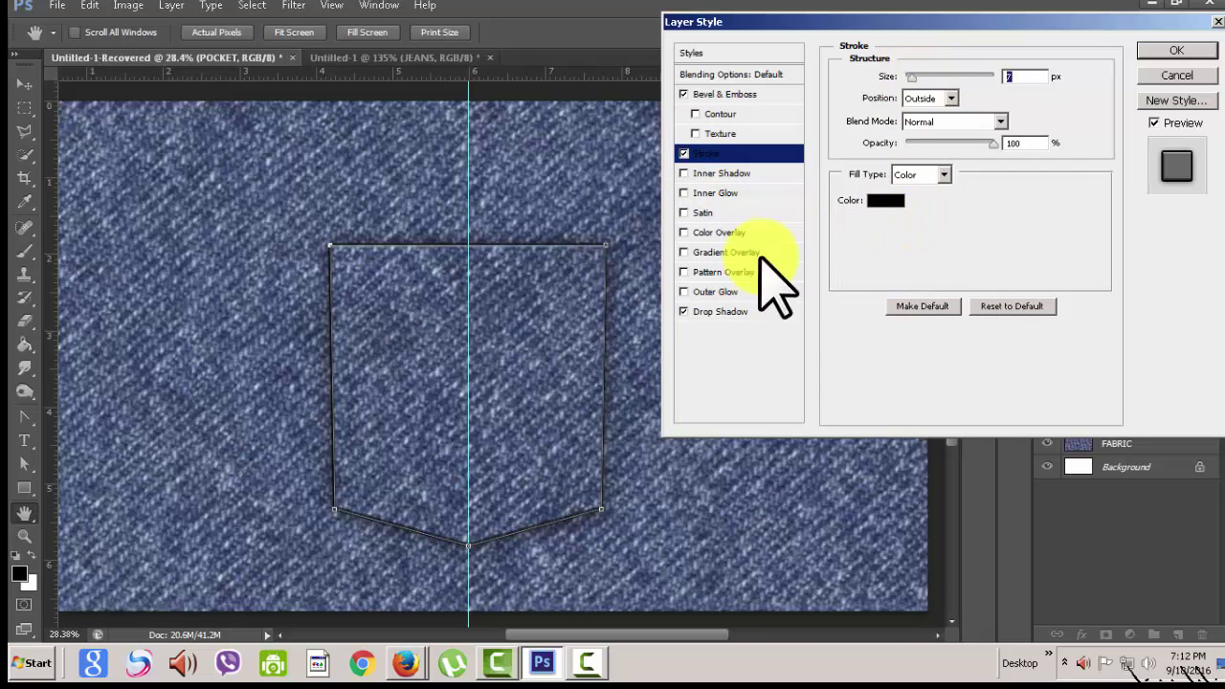
left_click(683, 153)
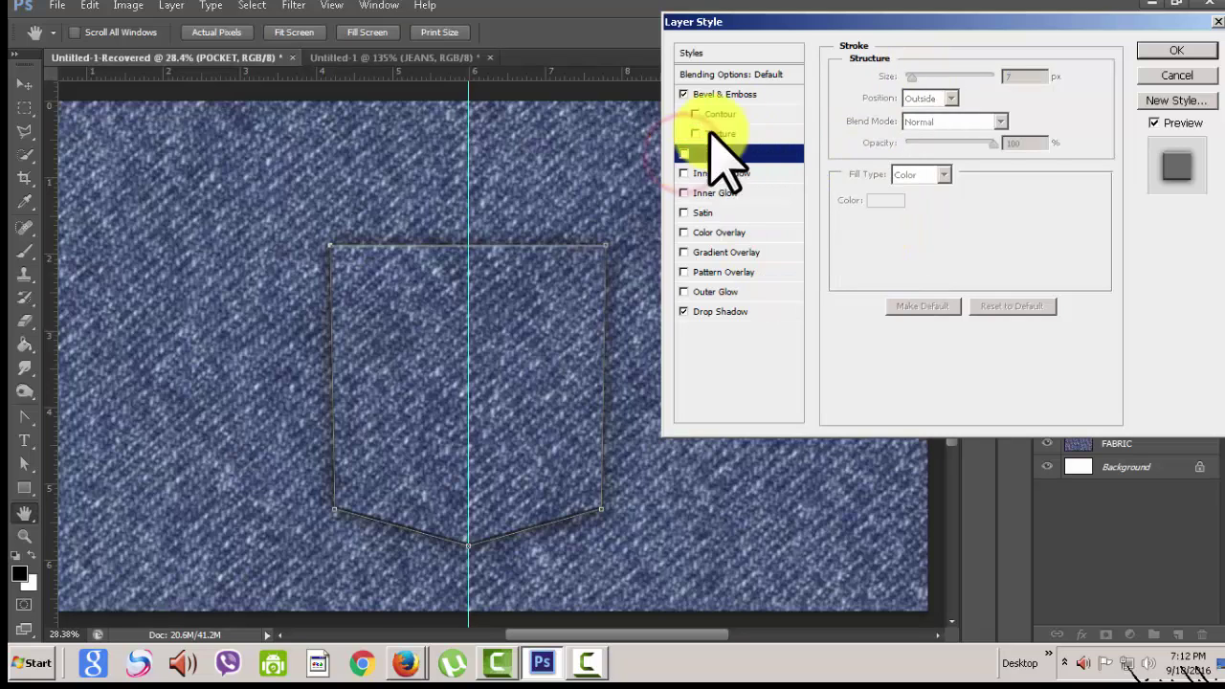
Soften the bevel to 2 px, push the shadow distance to 25 px, and apply the style
left_click(772, 96)
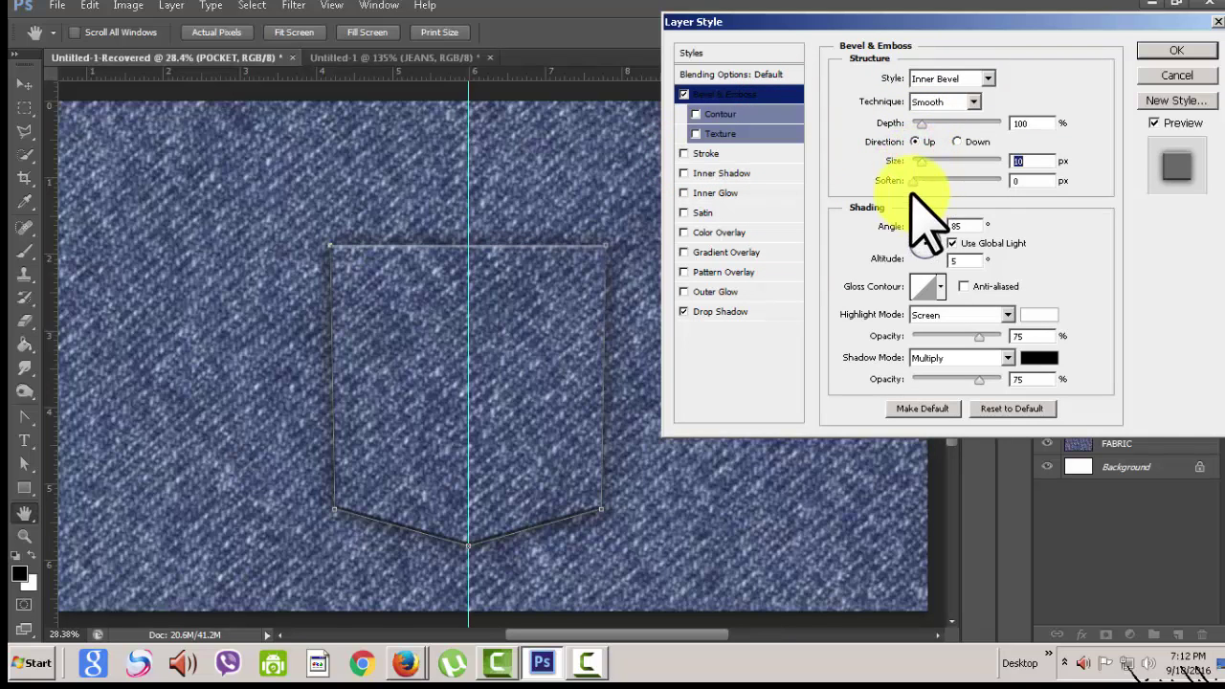
left_click_drag(922, 186, 931, 135)
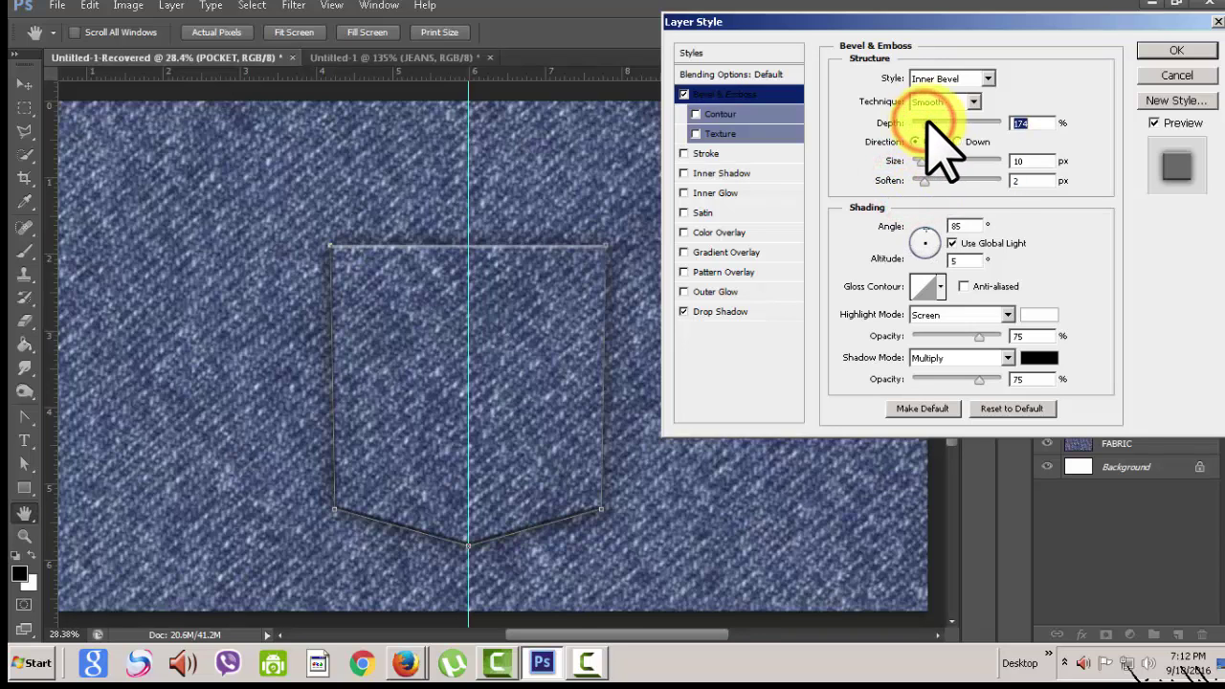
left_click(756, 311)
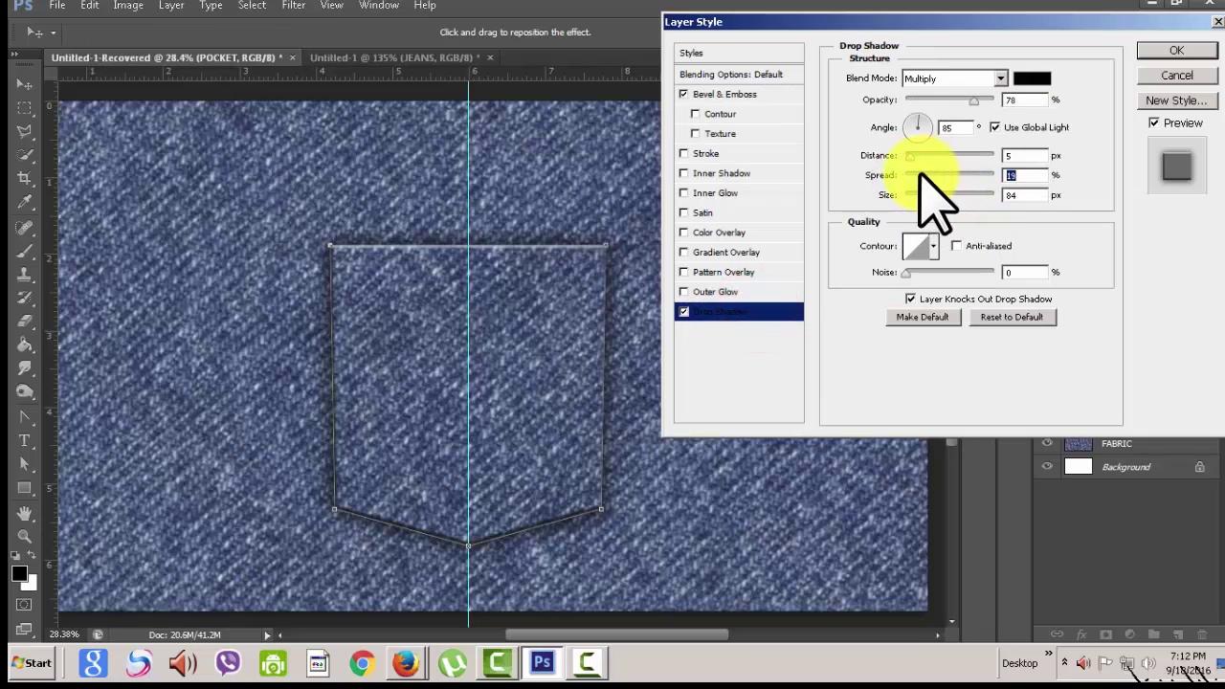
left_click_drag(911, 154, 924, 156)
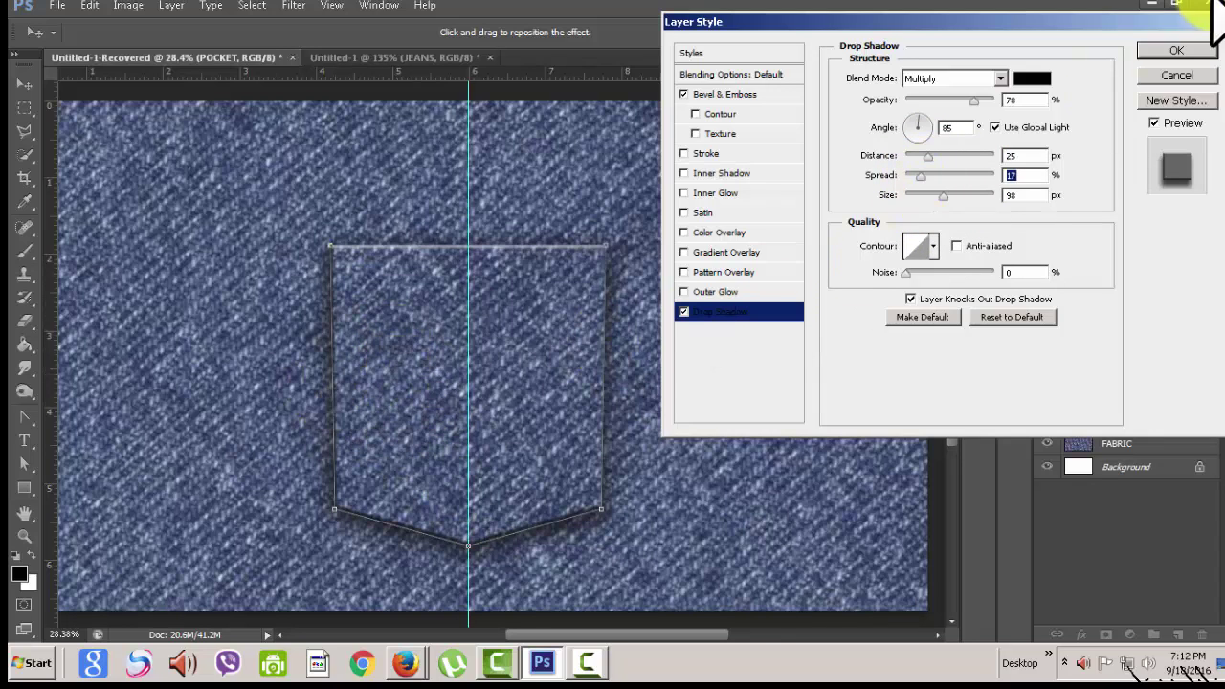
left_click(1176, 50)
Select the POCKET layer and start duplicating it as POCKET copy
scroll(596, 451, "down", 2)
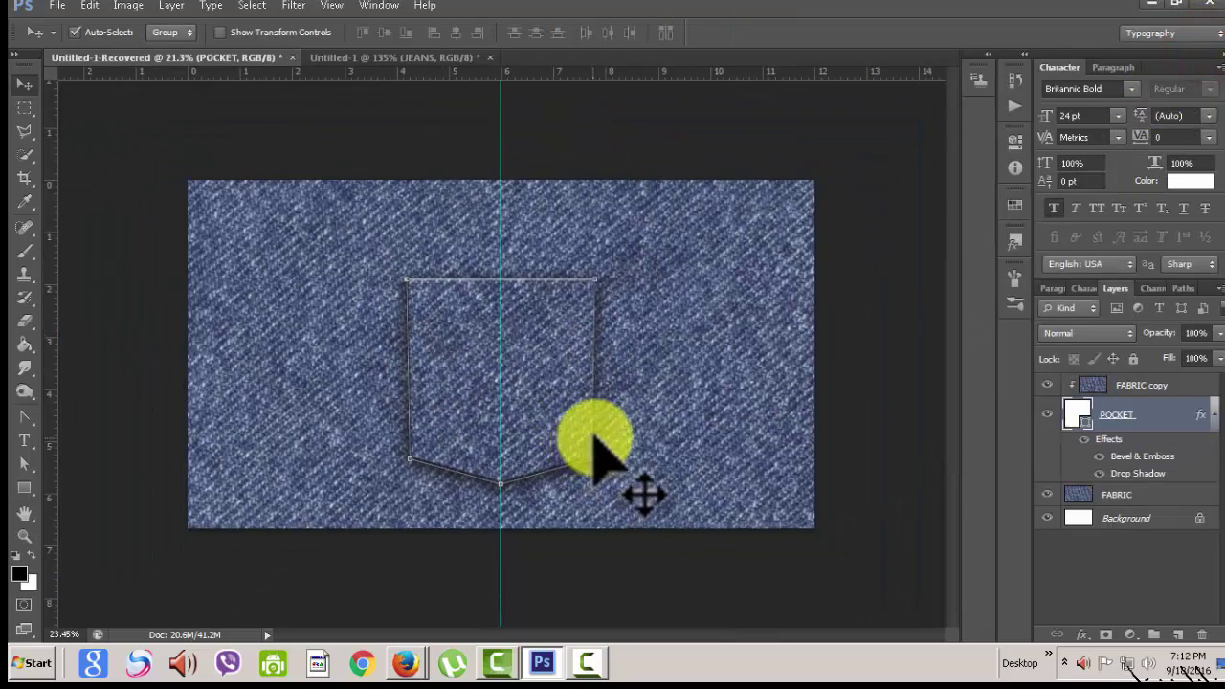
scroll(597, 451, "up", 3)
left_click(823, 362)
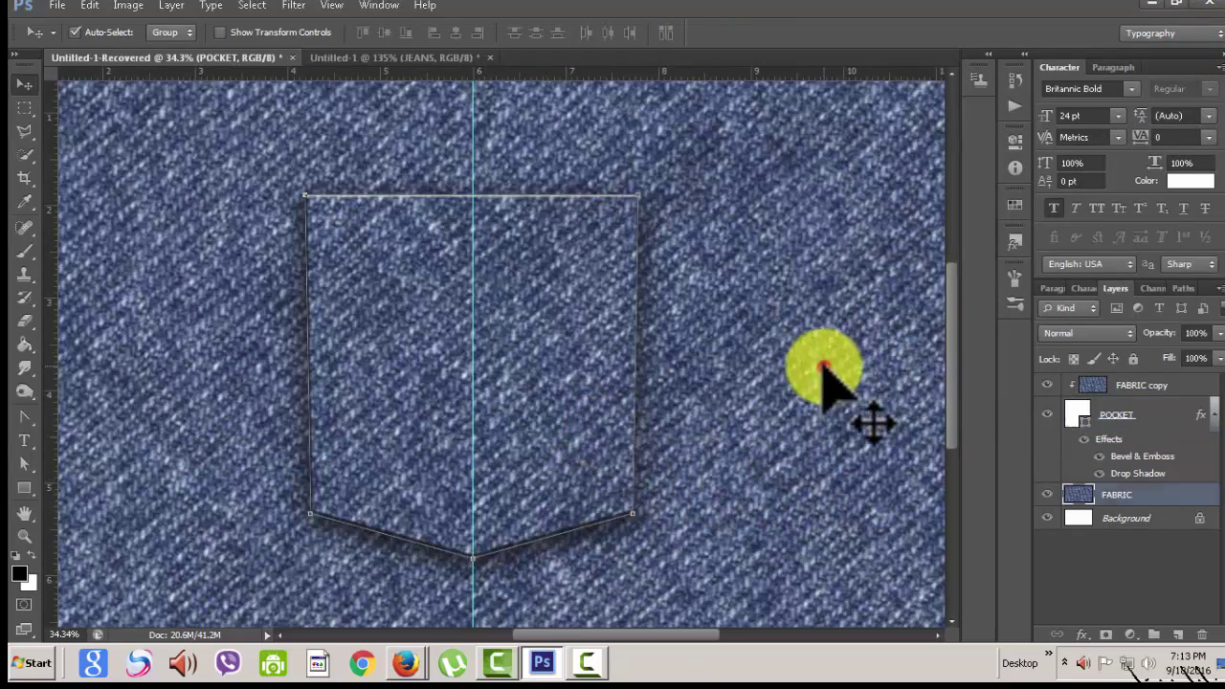
left_click(1145, 417)
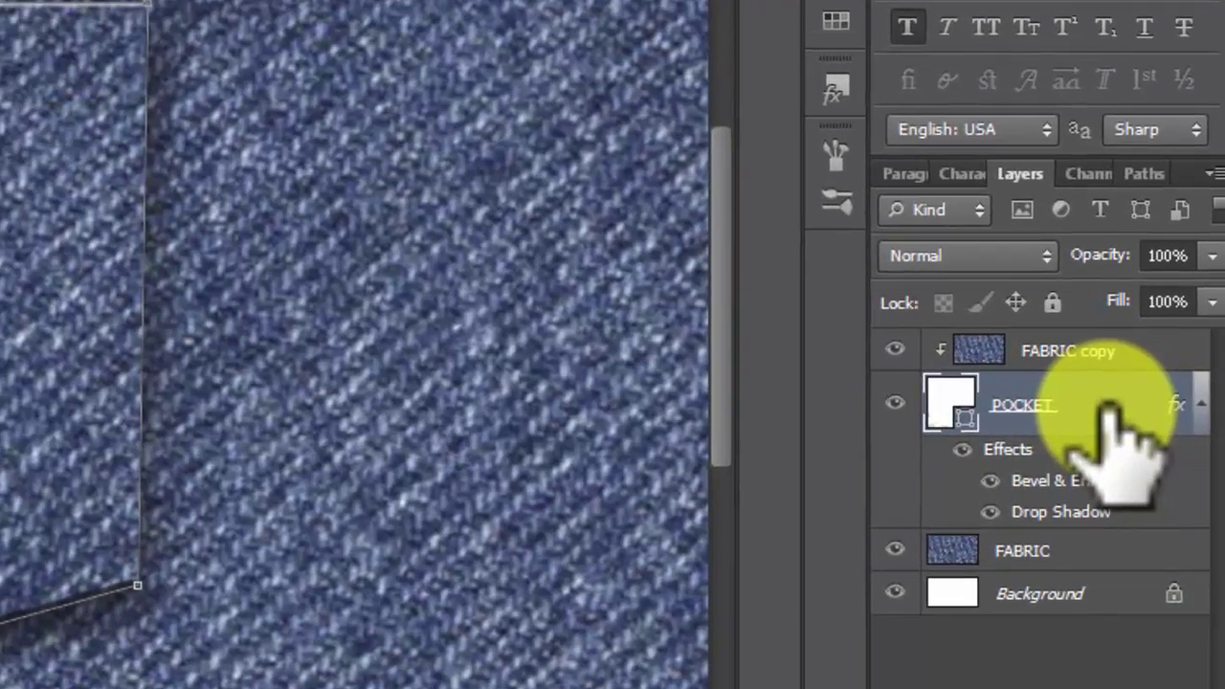
right_click(1110, 412)
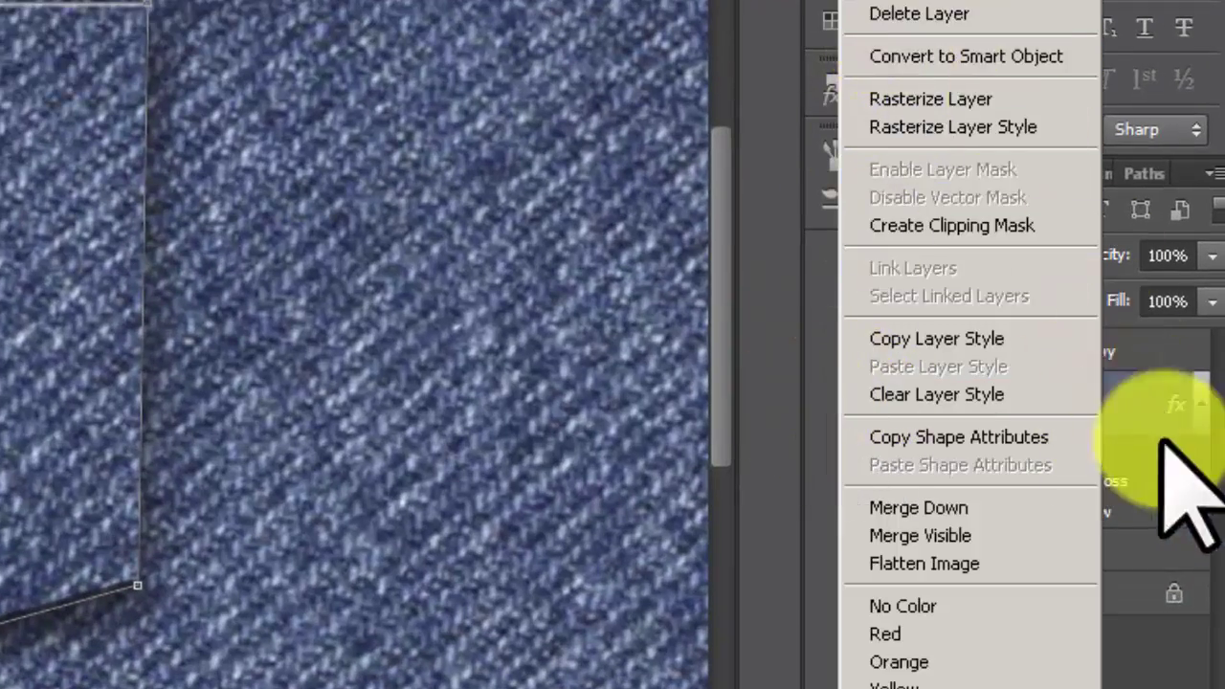
right_click(1116, 407)
right_click(1110, 407)
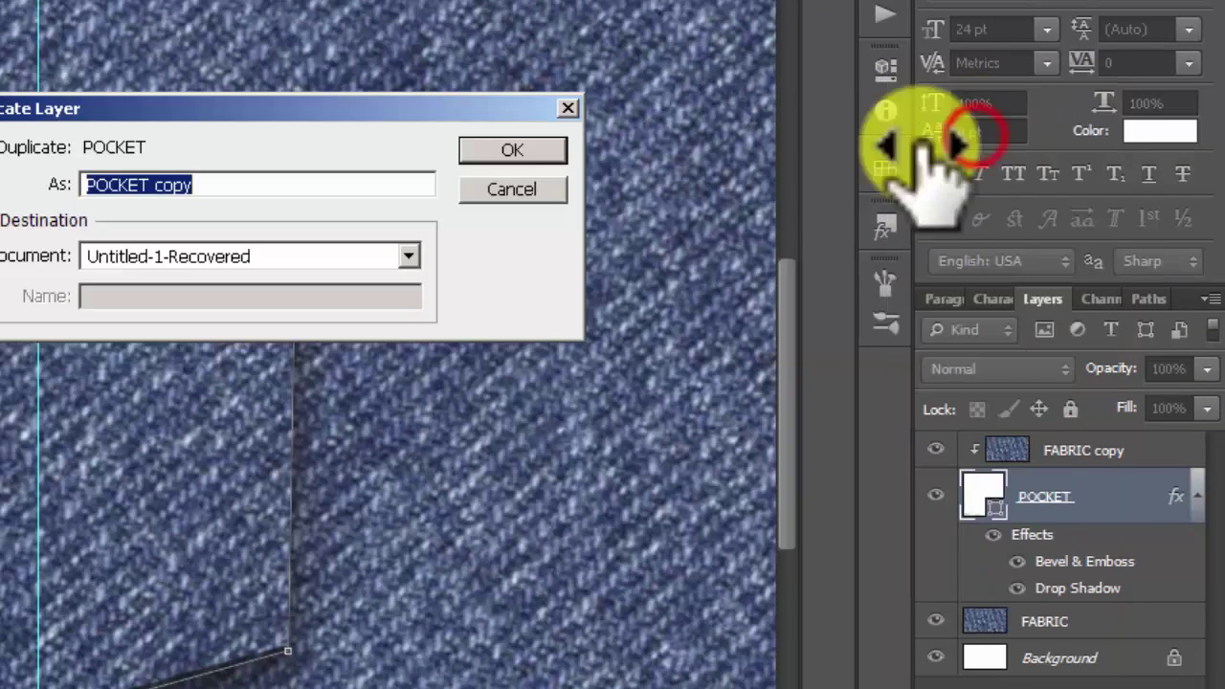
left_click(981, 141)
Create POCKET copy above FABRIC copy, clip FABRIC copy to POCKET, and select POCKET copy
left_click(517, 148)
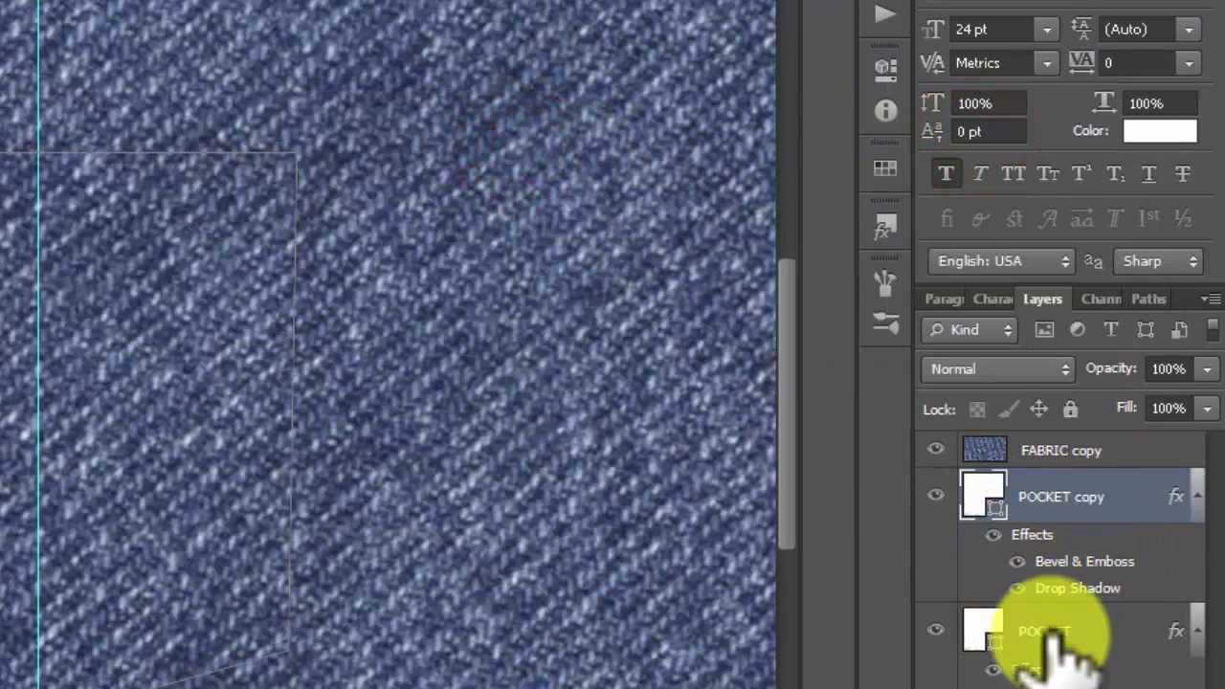
left_click_drag(1120, 497, 1109, 440)
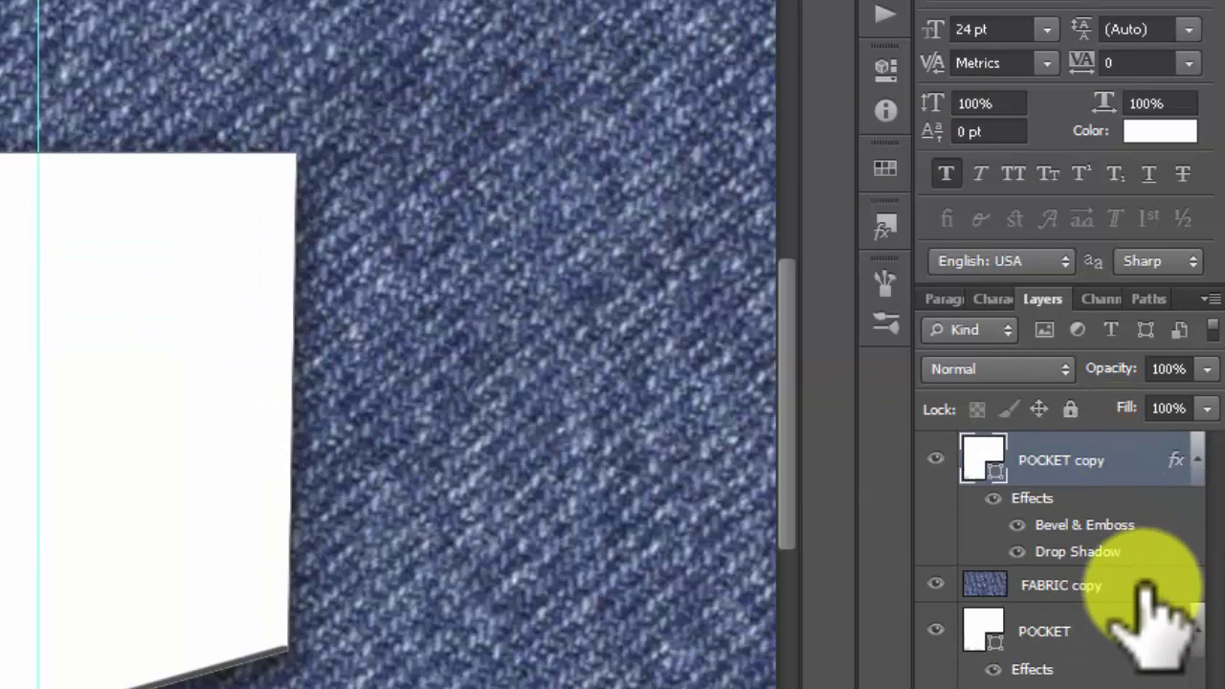
left_click(1139, 584)
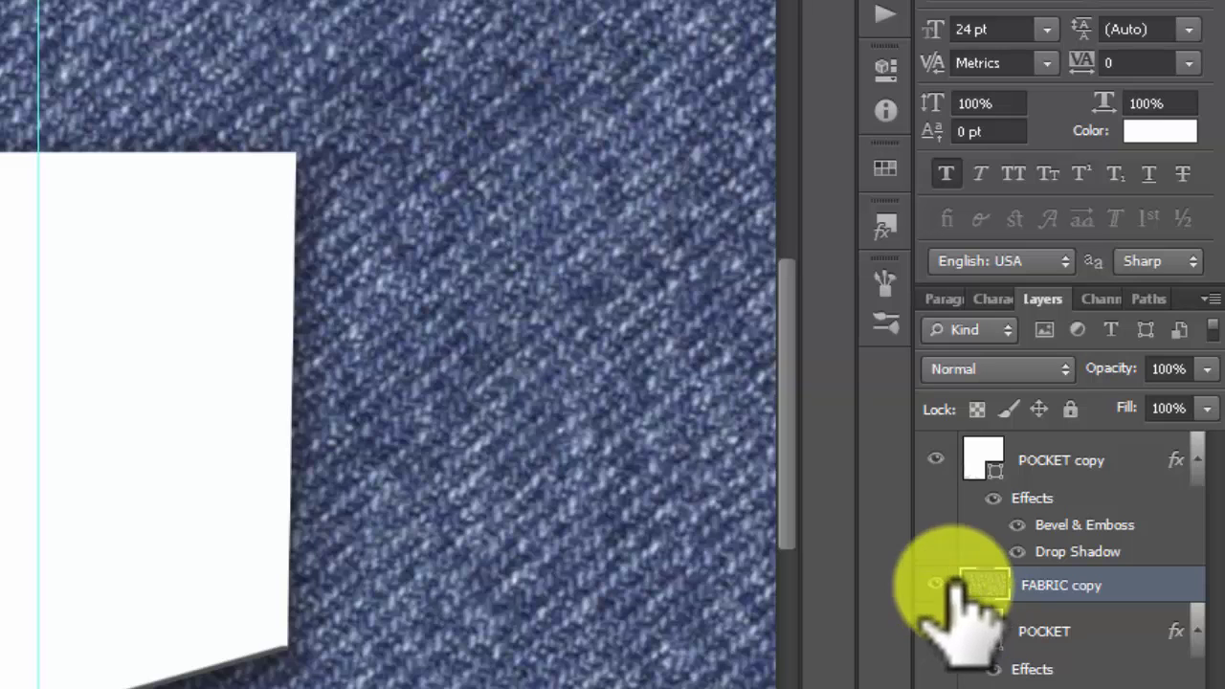
left_click_drag(969, 589, 1137, 575)
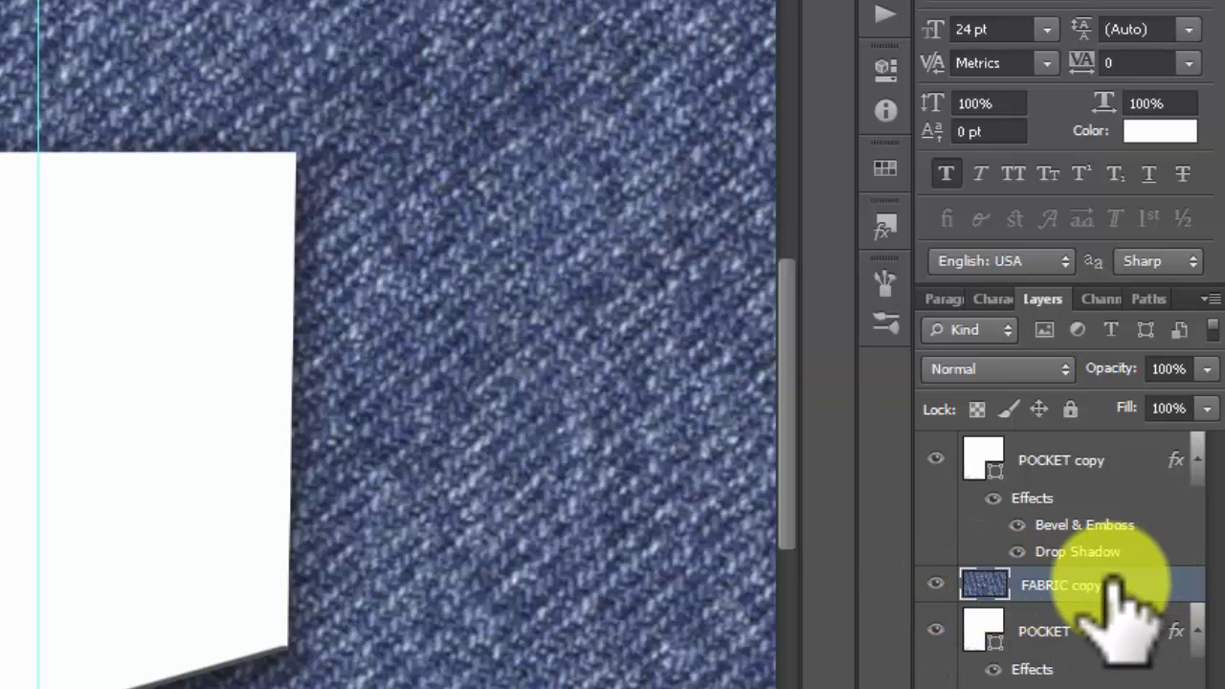
right_click(1143, 579)
left_click(983, 344)
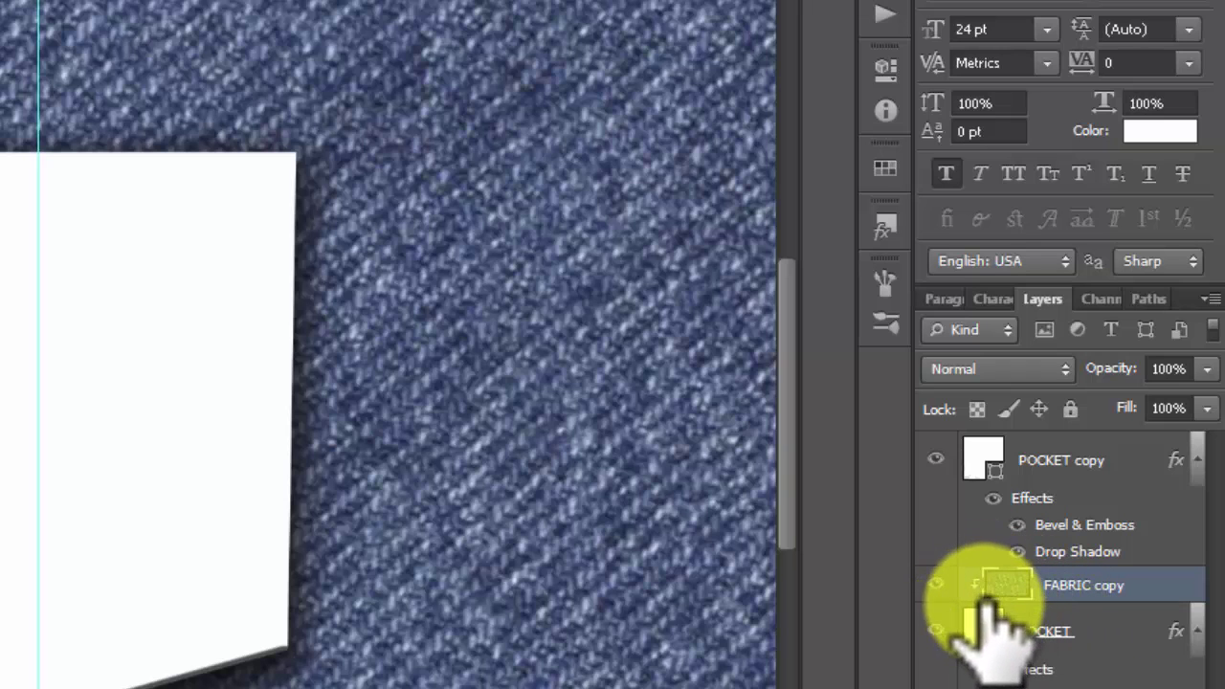
left_click(1117, 454)
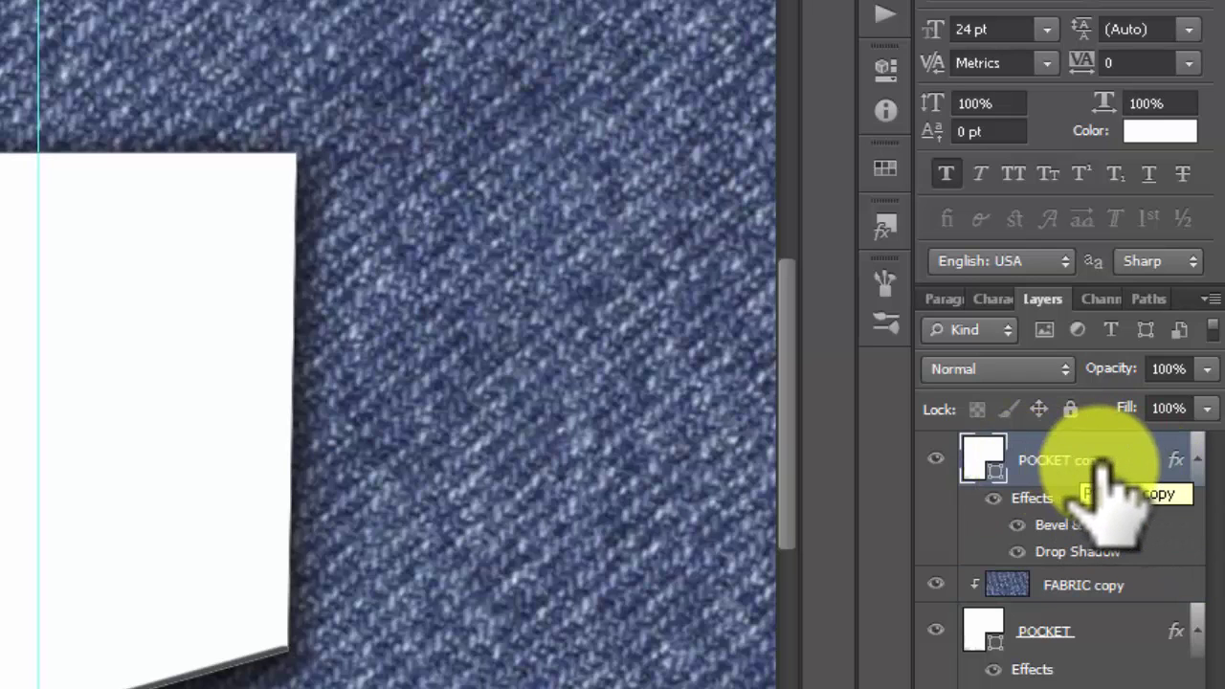
Rename POCKET copy to STICH and remove the shape's fill
double_click(1091, 461)
type("STICH")
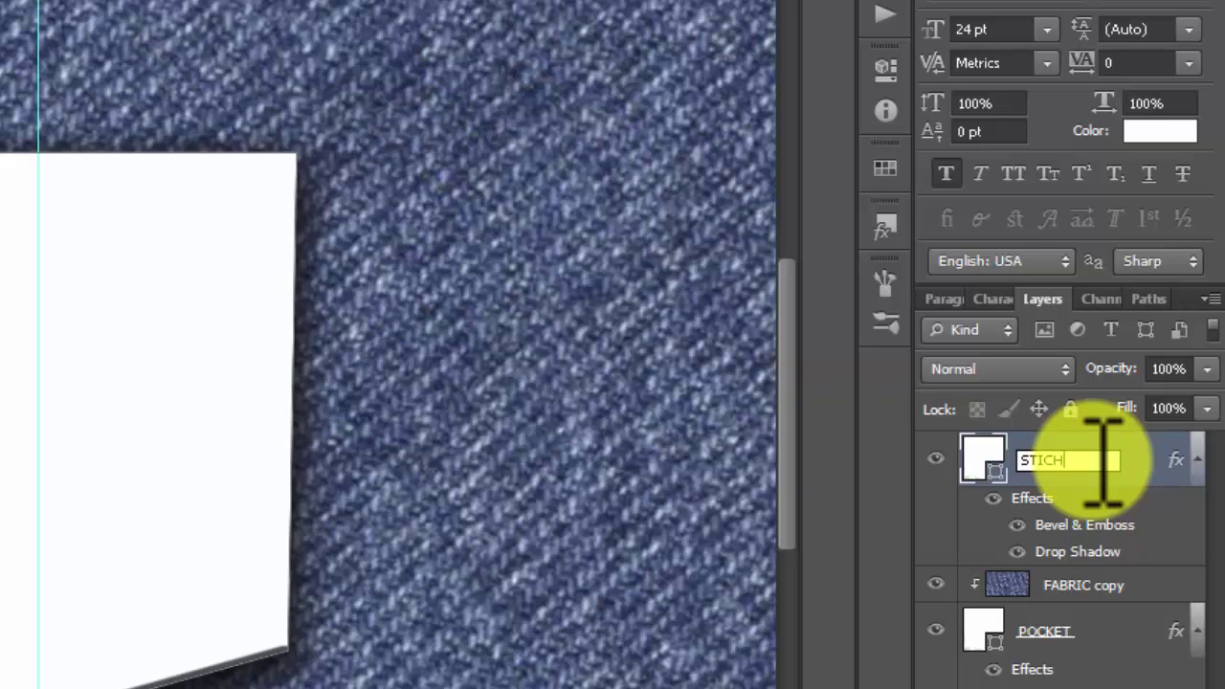
left_click(1125, 450)
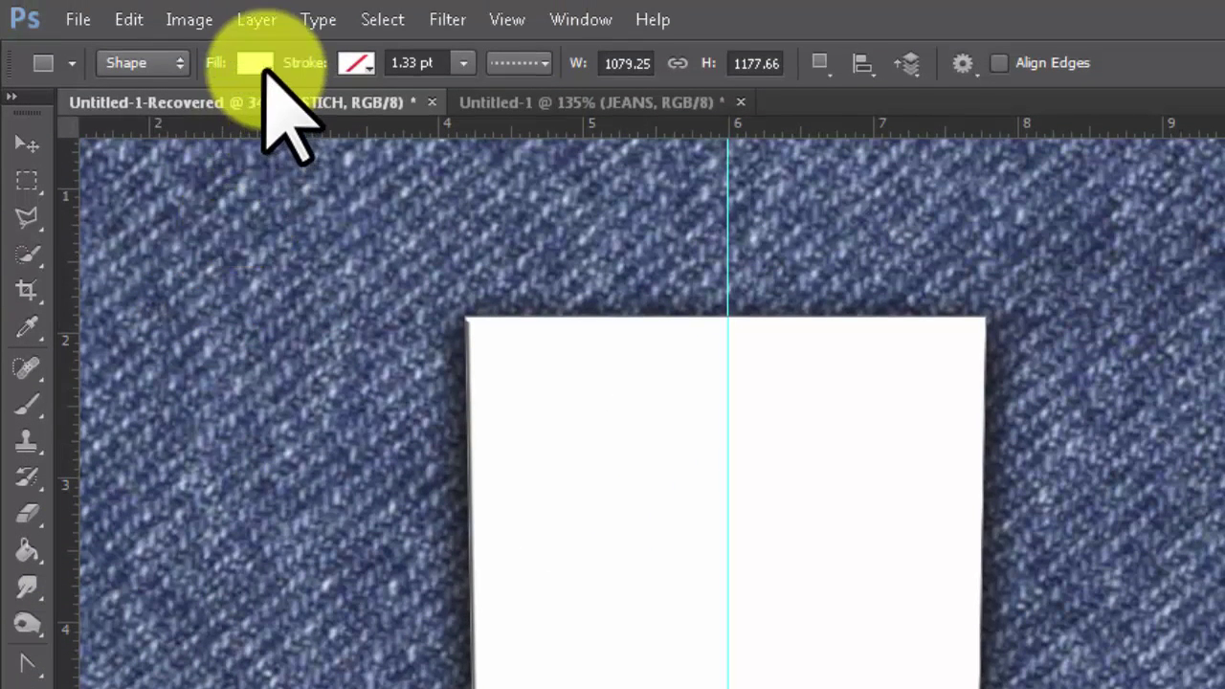
left_click(260, 63)
left_click(137, 117)
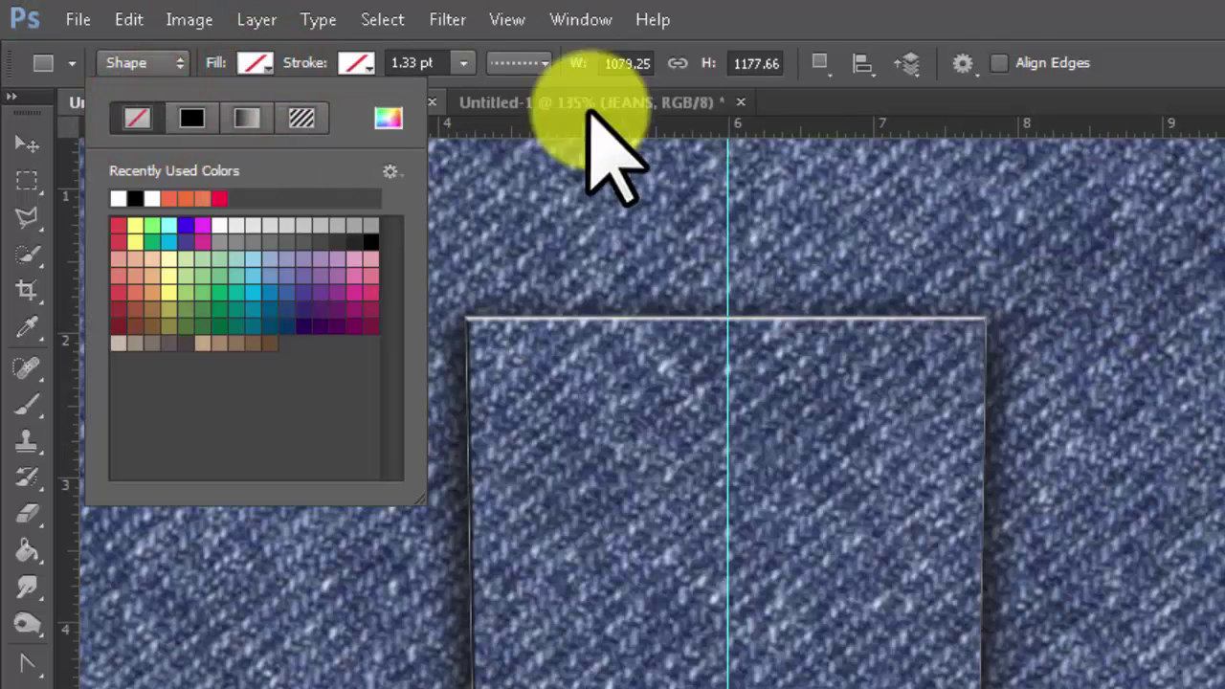
left_click(991, 10)
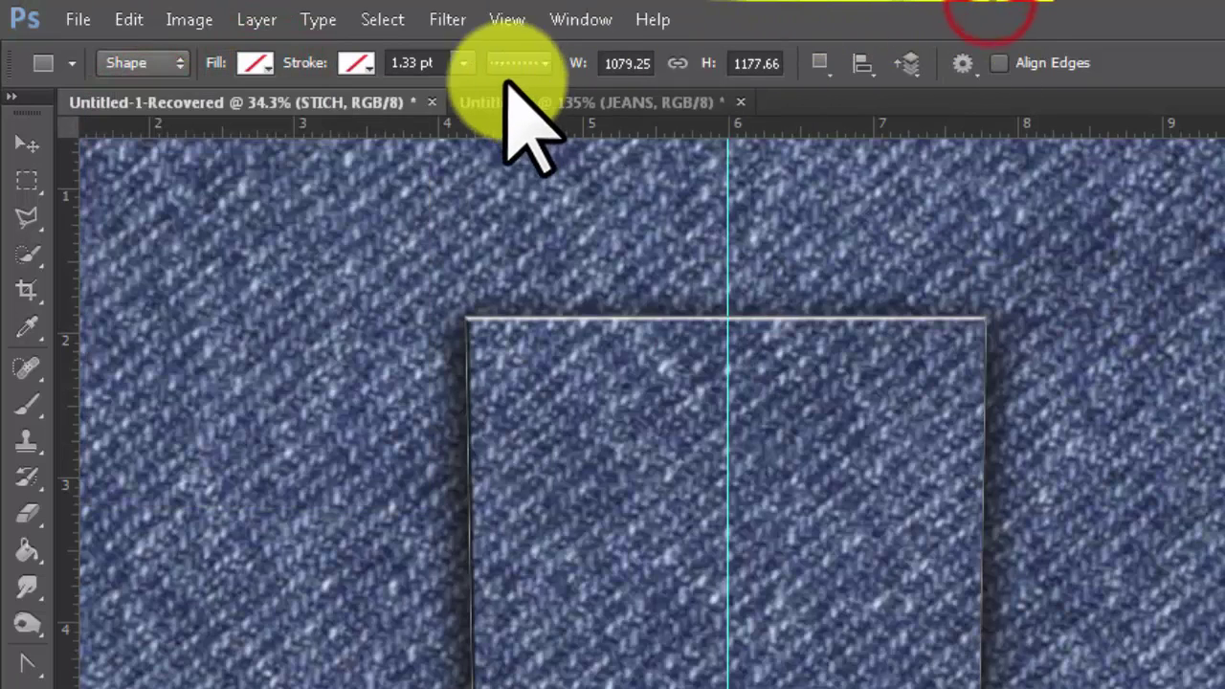
Give the STICH outline a salmon-orange colour and a 1.5 pt width
left_click(356, 63)
left_click(273, 198)
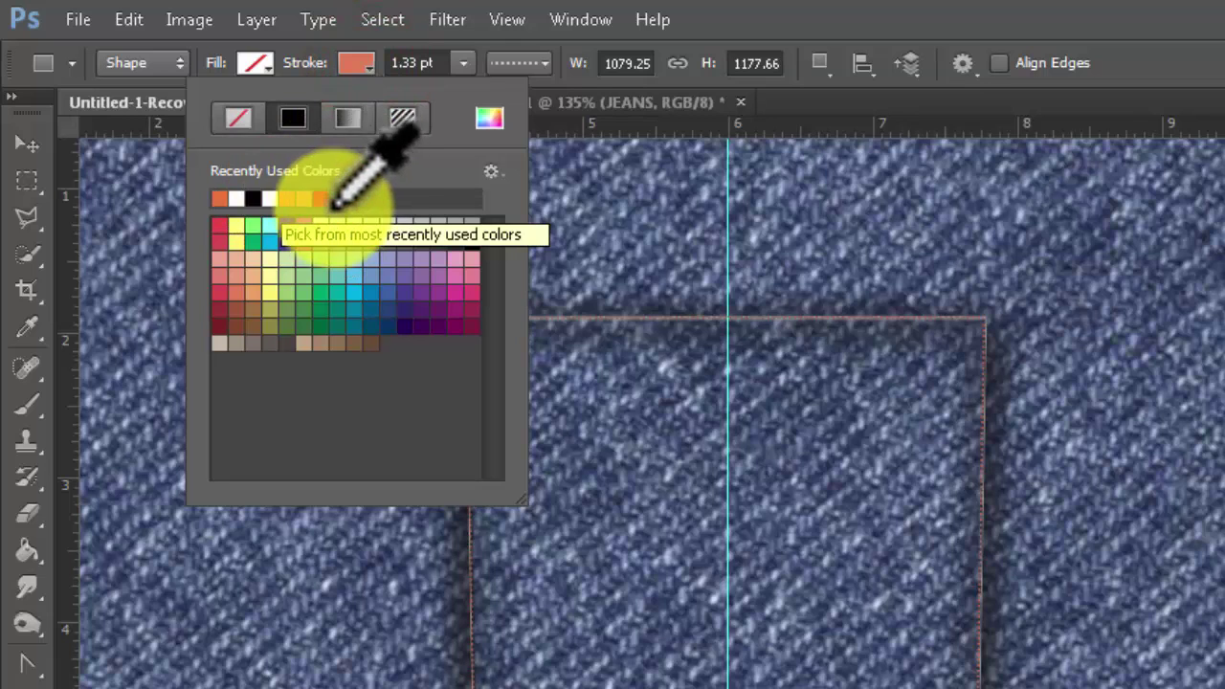
left_click(277, 197)
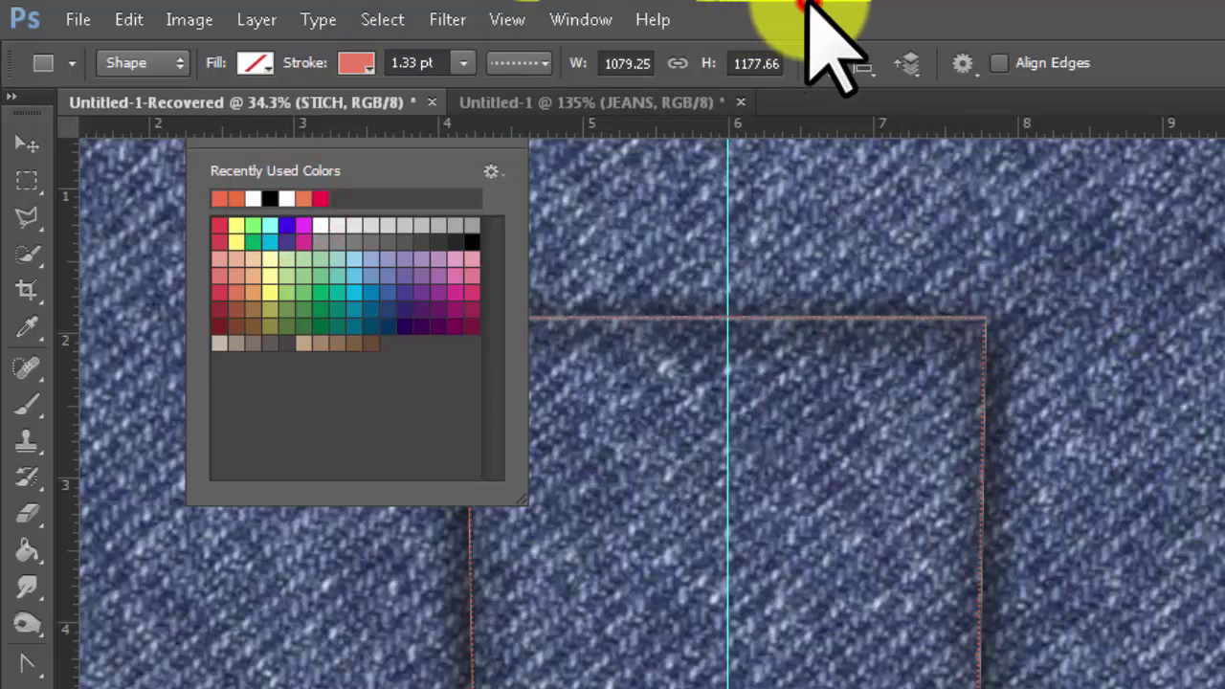
left_click(831, 11)
type("1.5")
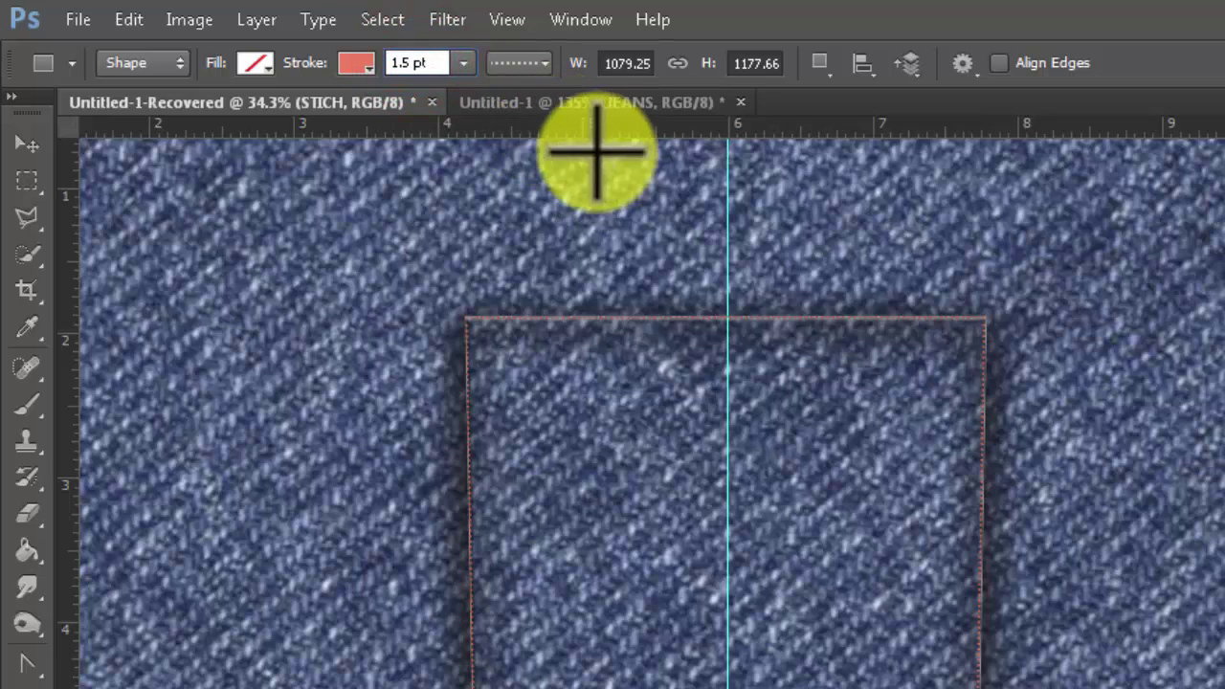
key("Return")
Make the STICH outline dashed with a custom dash of 4 and a gap of about 2.08
left_click(547, 71)
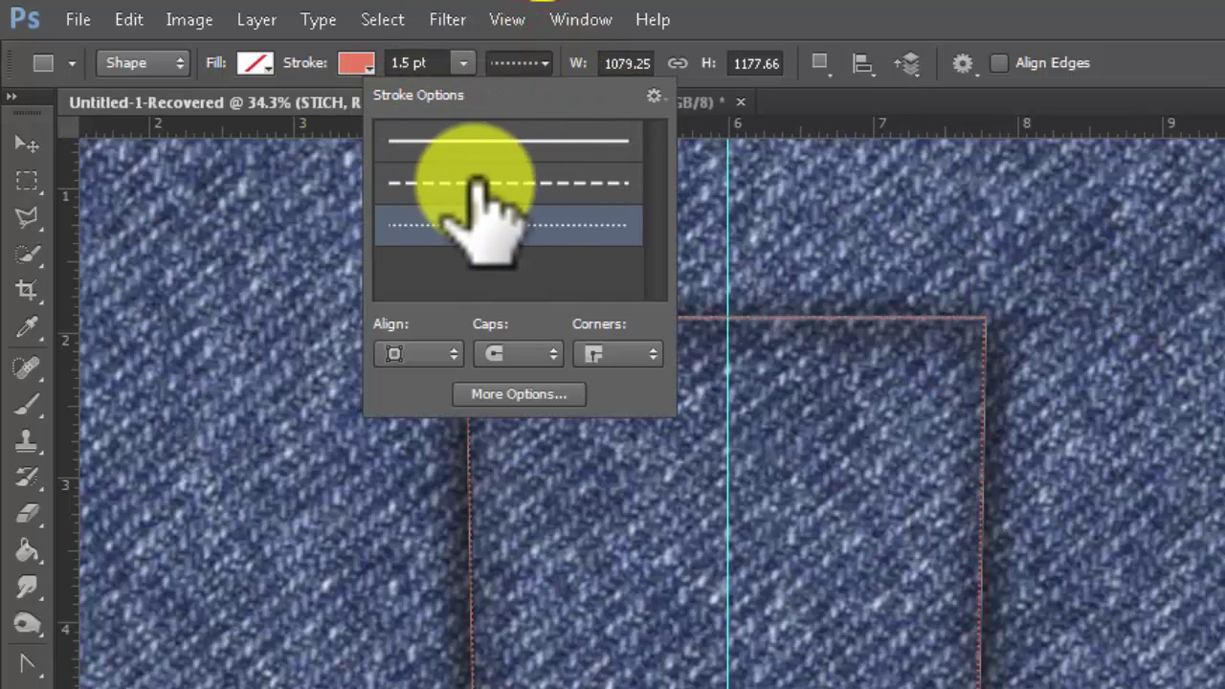
left_click(613, 183)
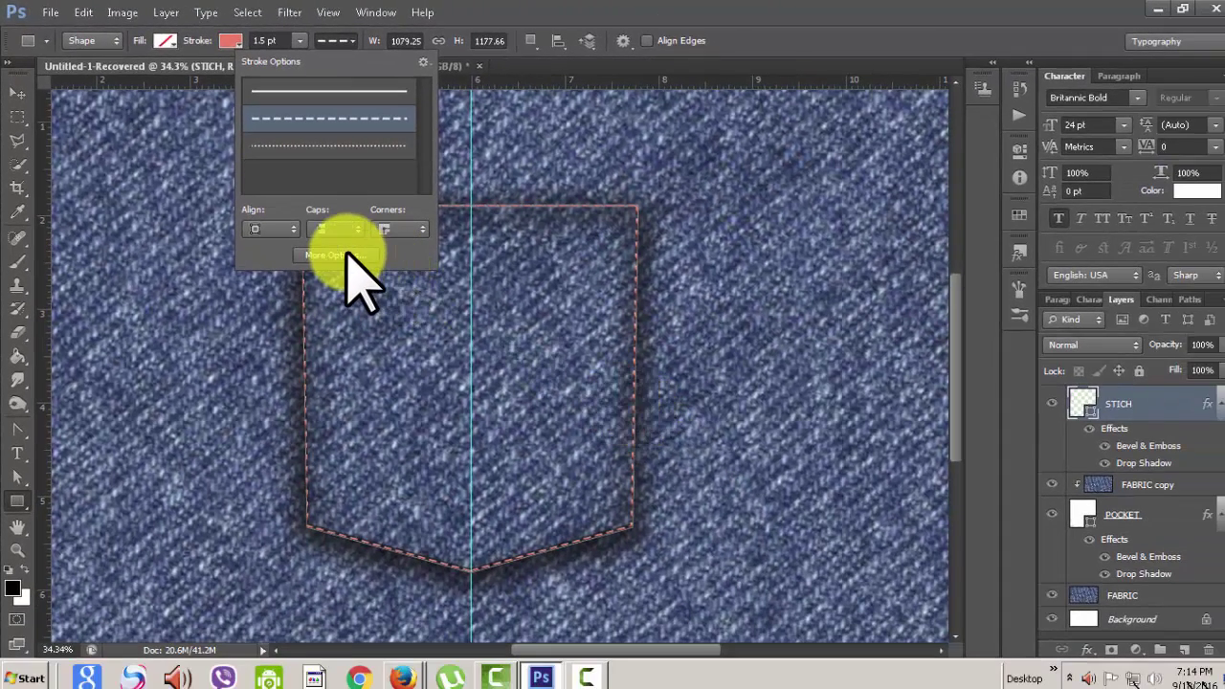
left_click(335, 254)
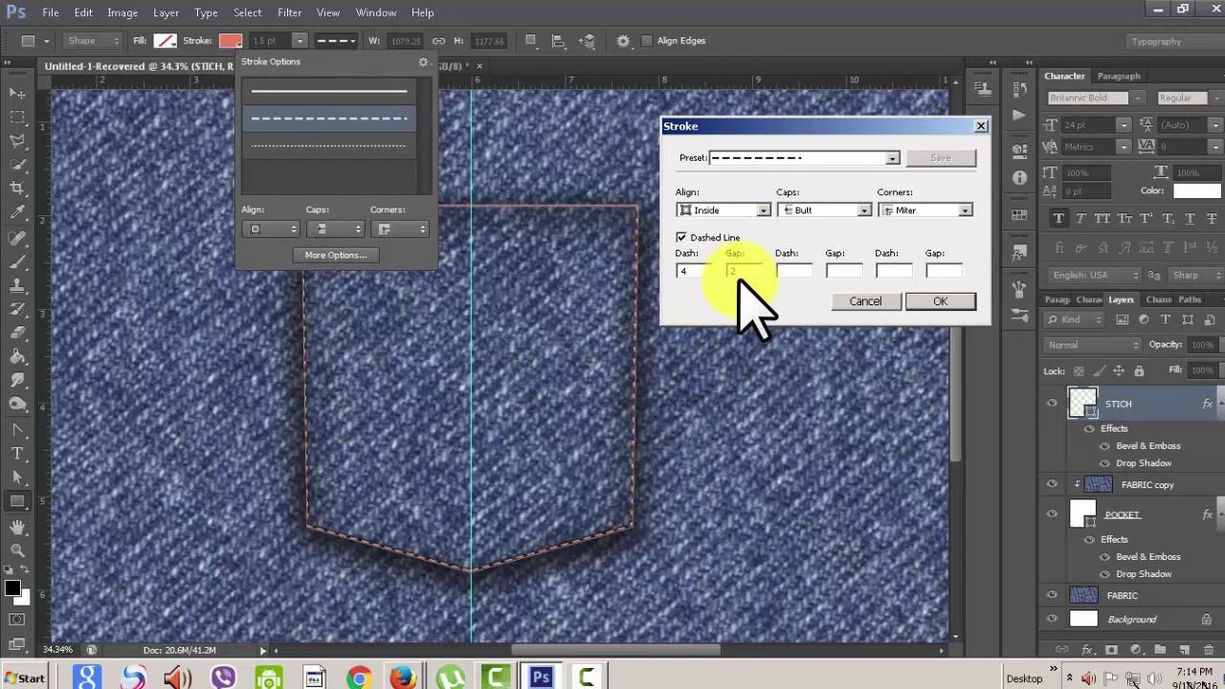
left_click(734, 269)
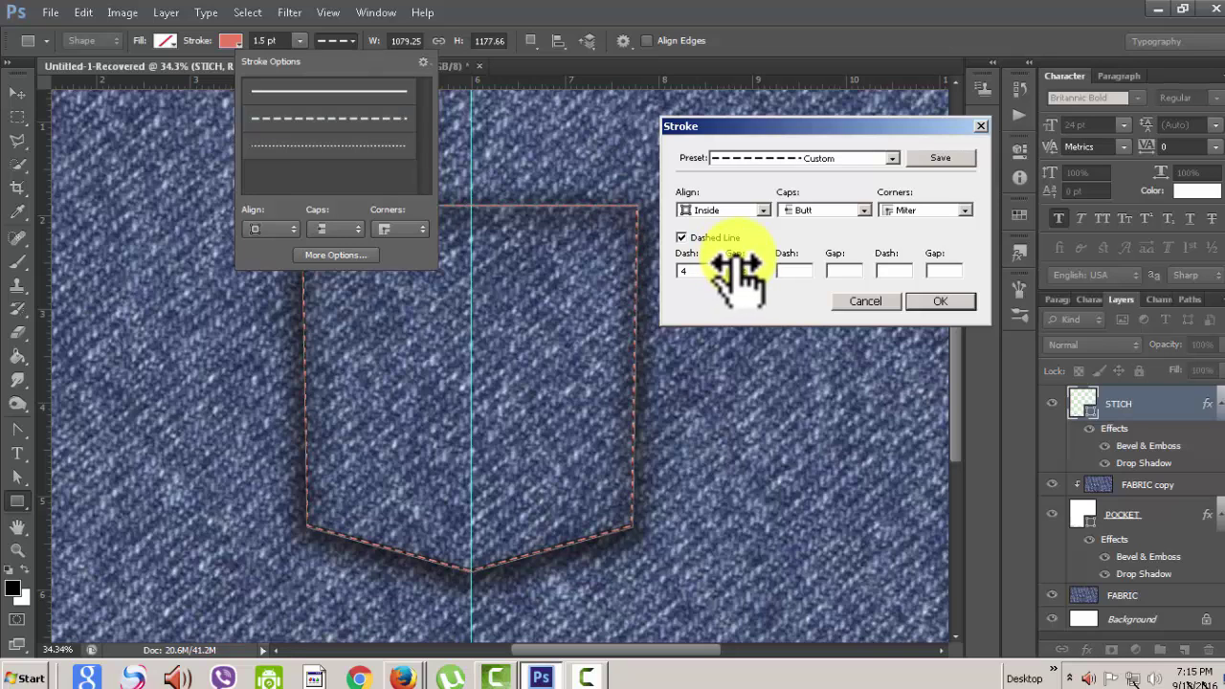
mouse_move(742, 273)
left_mouse_down()
mouse_move(713, 306)
mouse_move(889, 287)
left_mouse_up()
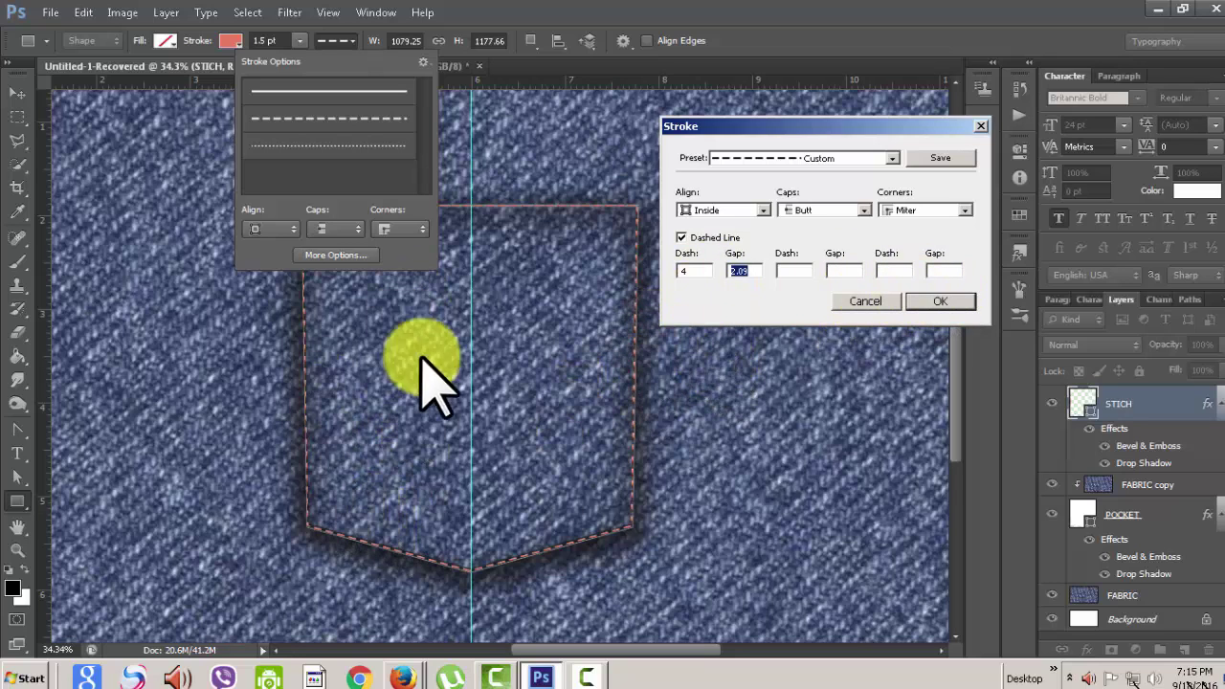
Apply the dash settings and scale the STICH outline to about 91.6% inside the pocket
left_click(934, 302)
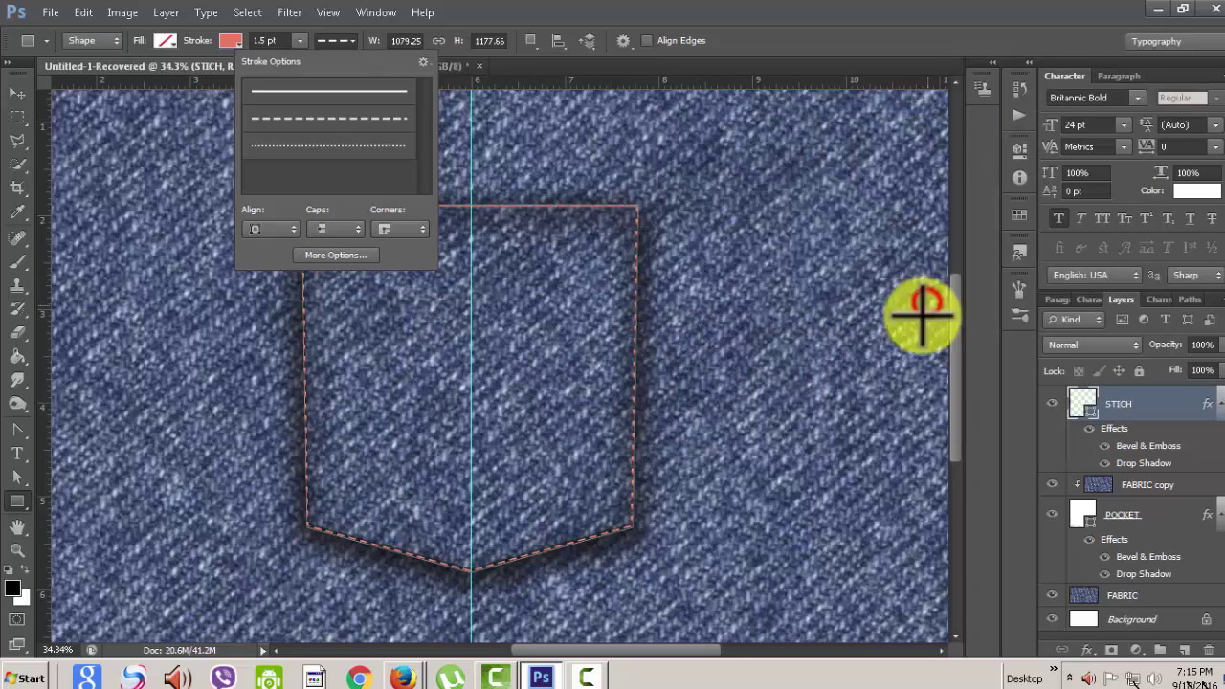
left_click(722, 8)
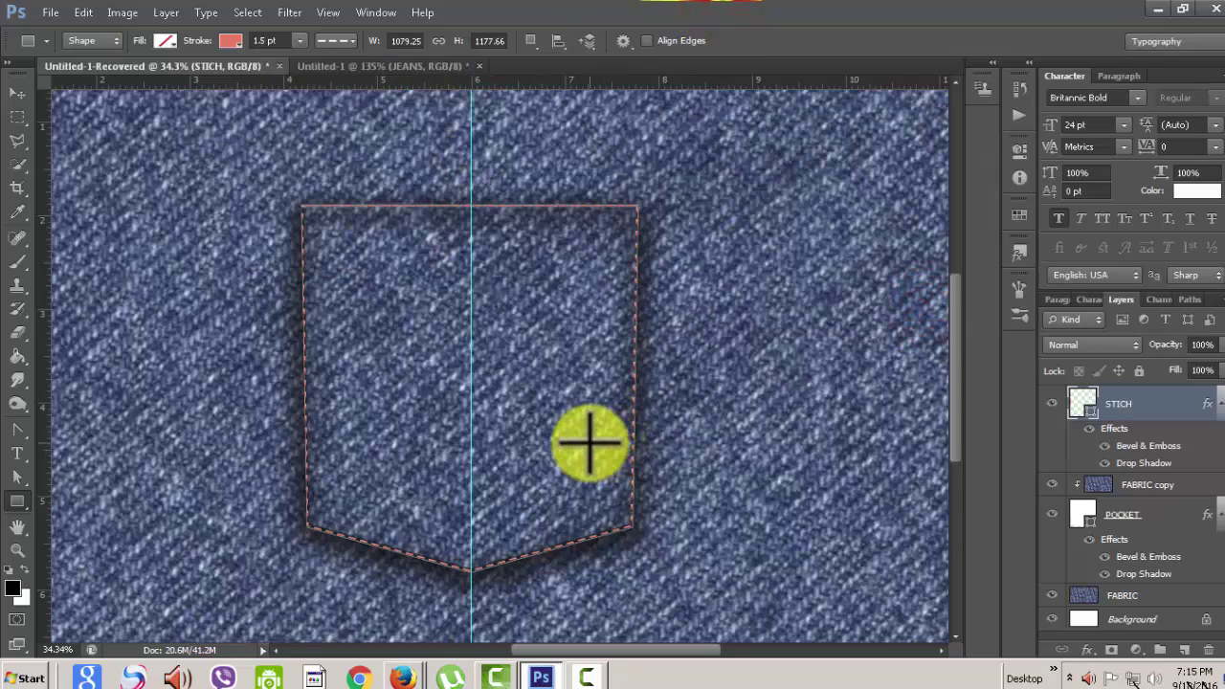
scroll(588, 435, "up", 2)
scroll(588, 436, "down", 1)
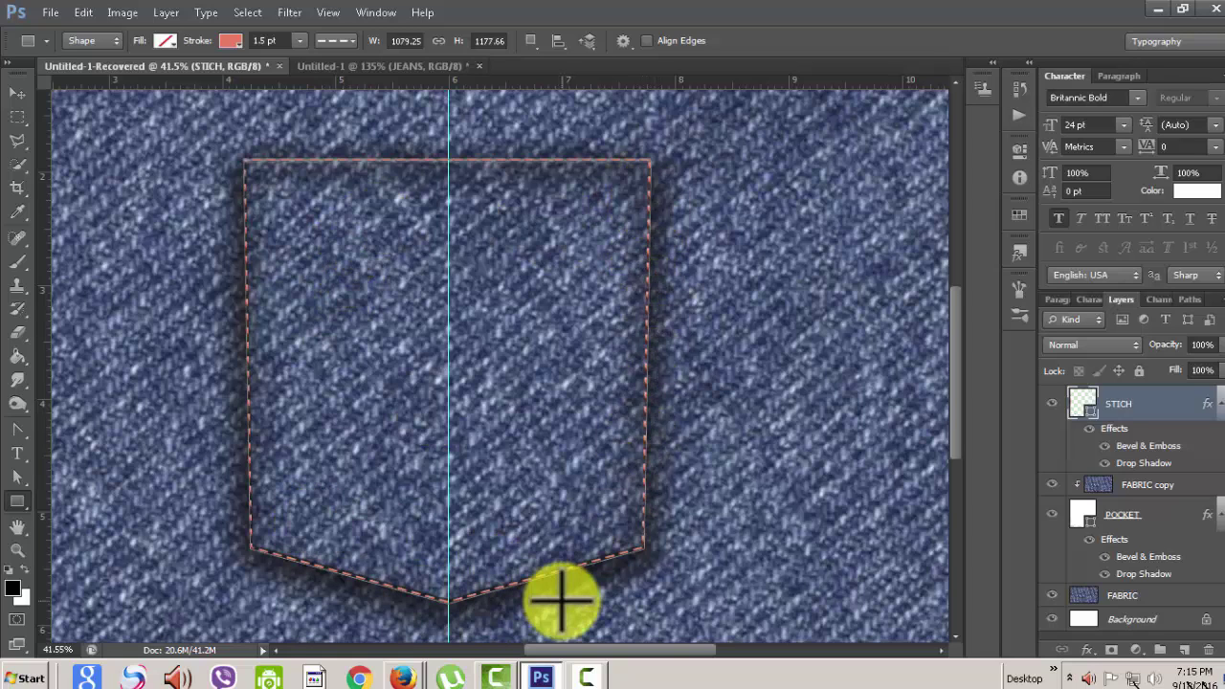
key("ctrl+t")
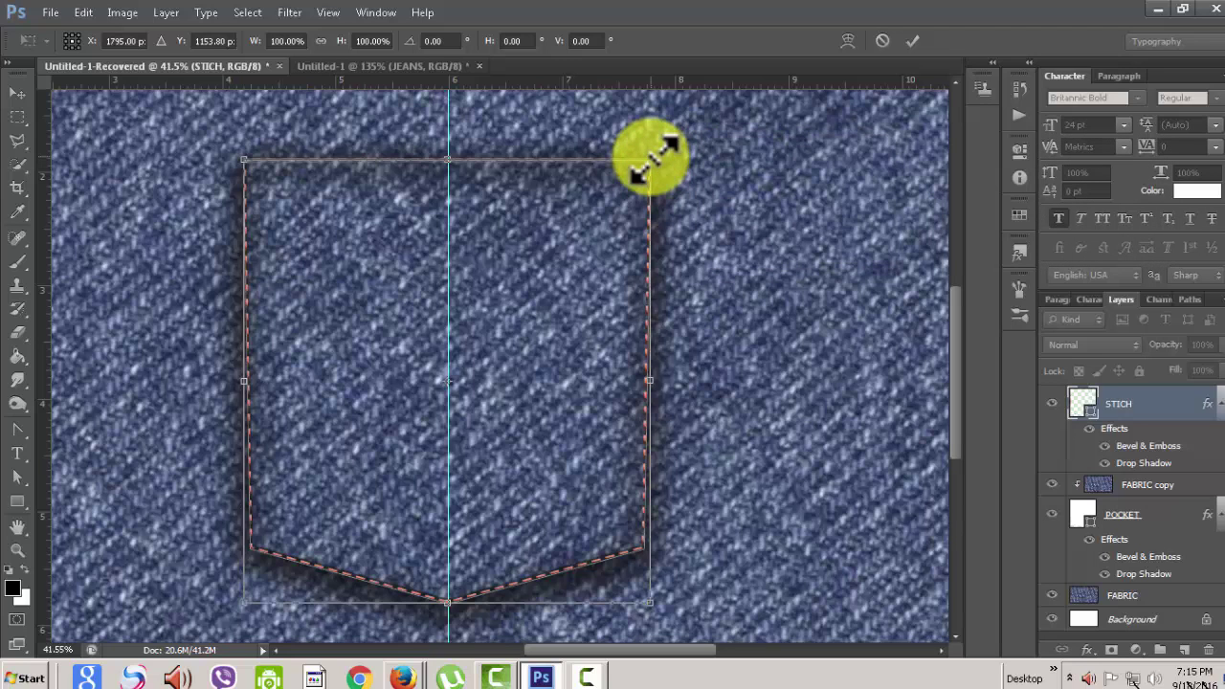
mouse_move(651, 158)
left_mouse_down()
mouse_move(631, 184)
mouse_move(643, 192)
left_mouse_up()
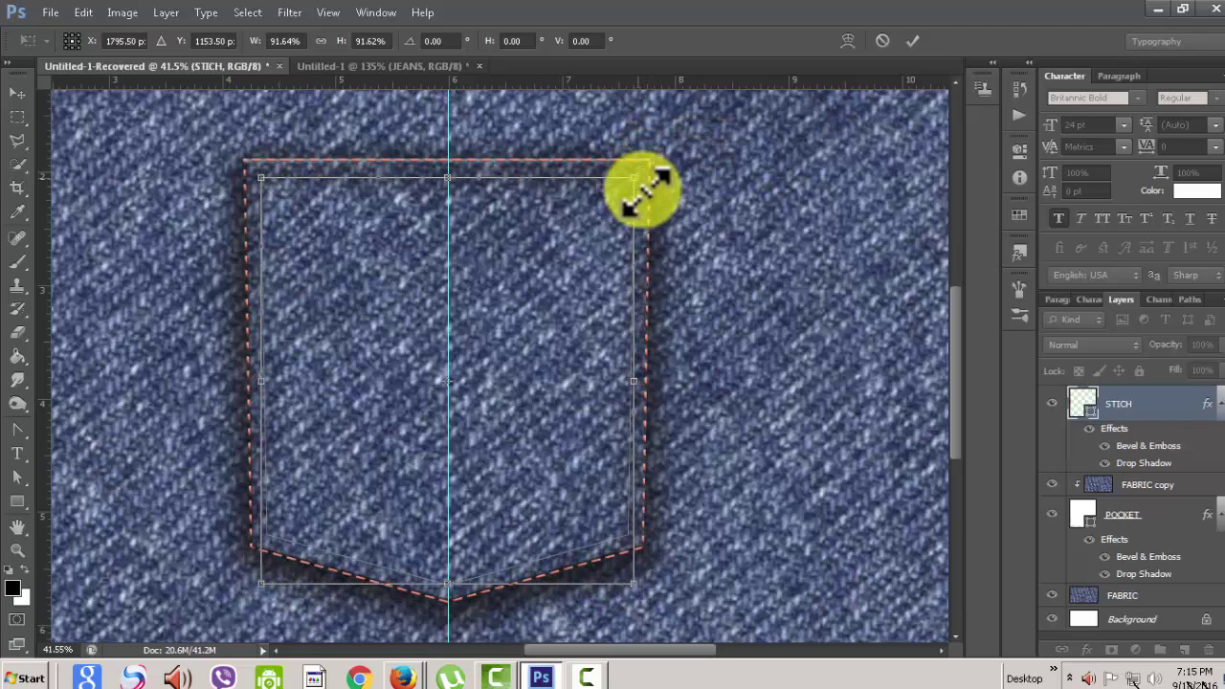
left_click(912, 41)
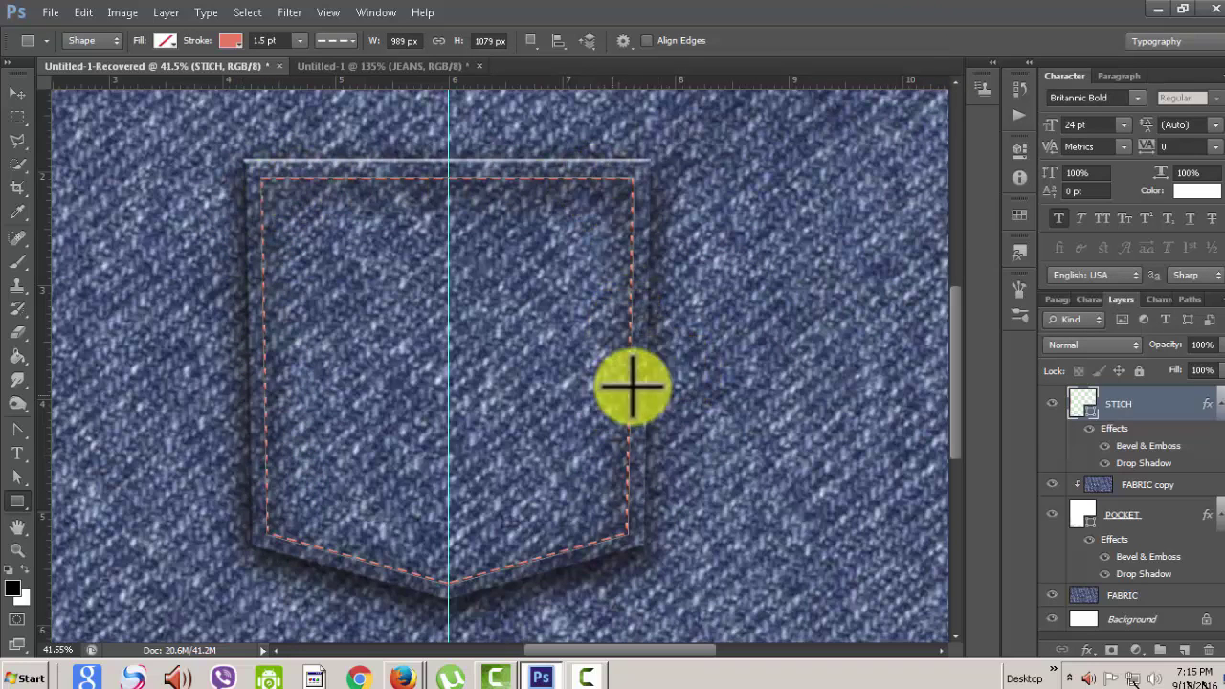
Tighten the STICH layer's drop shadow to 13 px distance and 32 px size
left_click(17, 93)
left_click(917, 319)
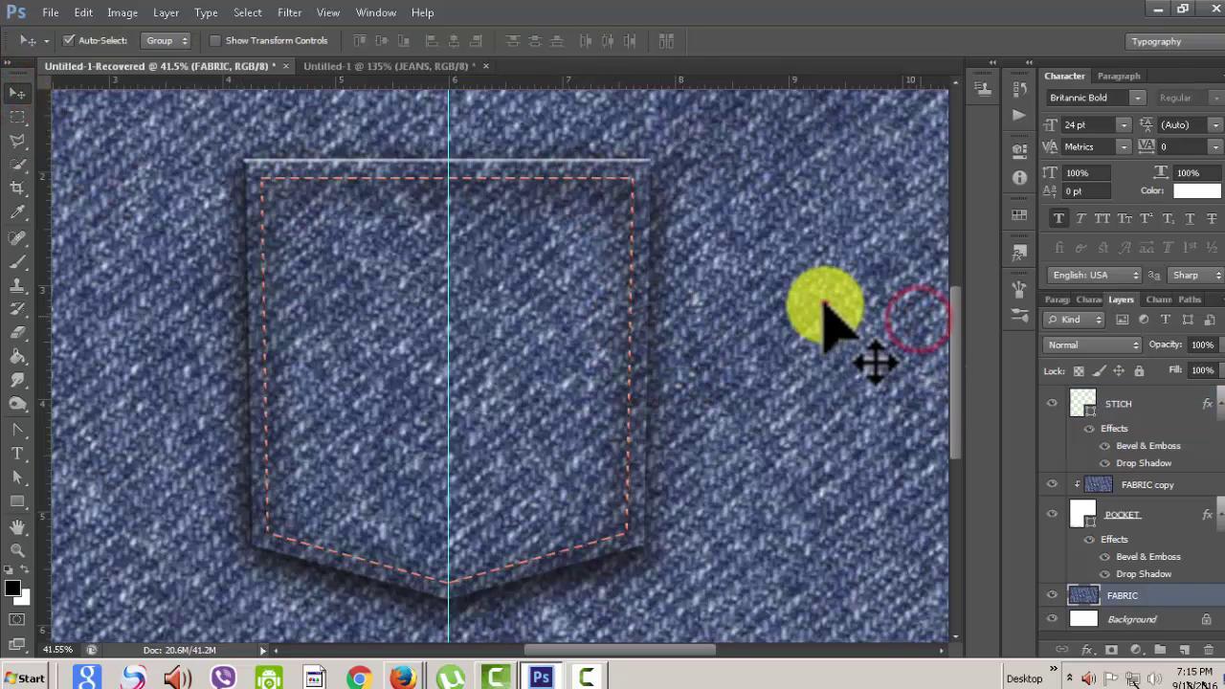
left_click(824, 302)
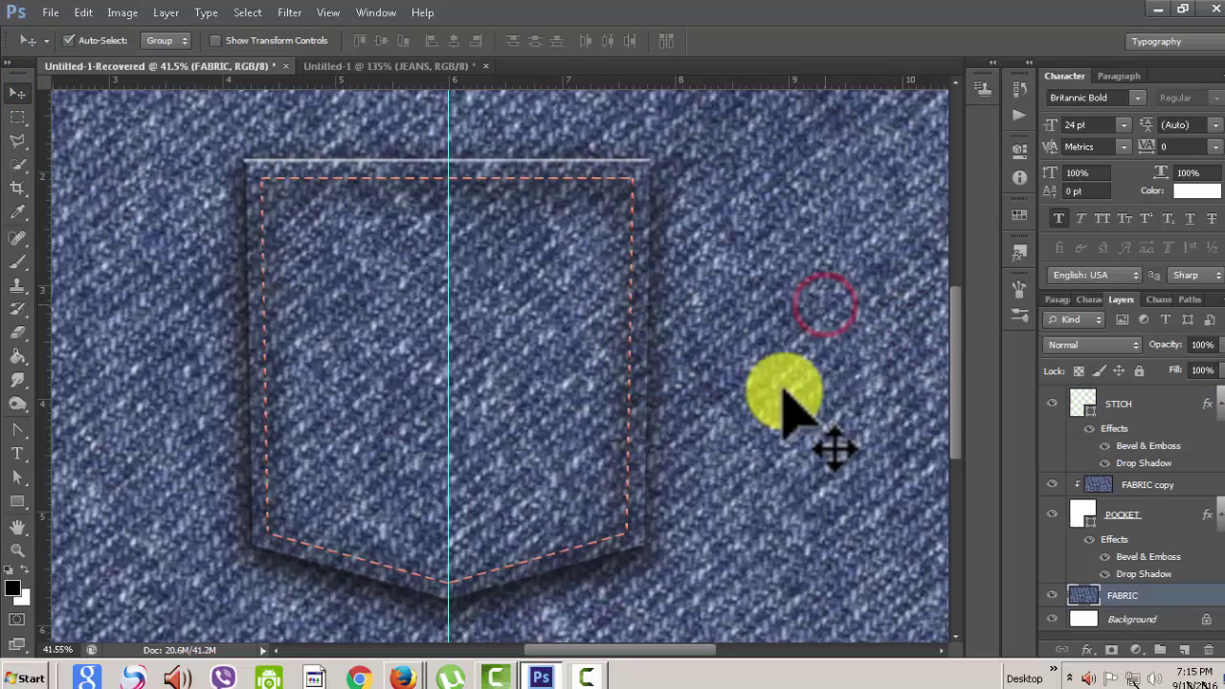
left_click(1168, 403)
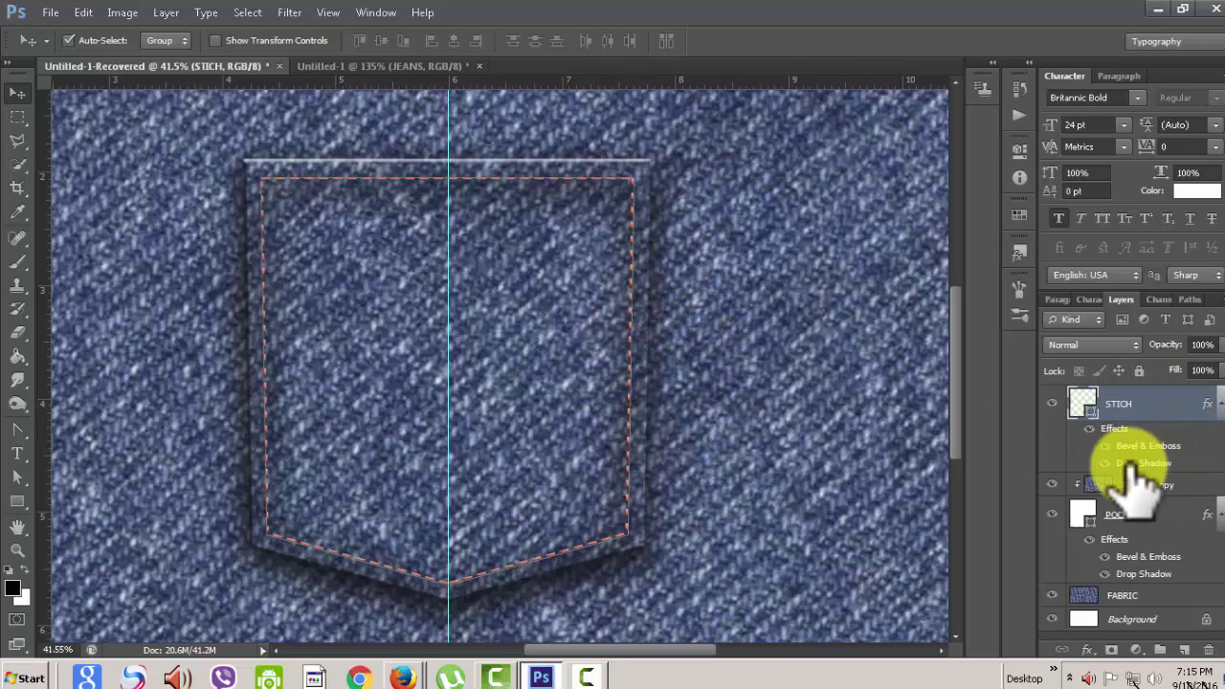
double_click(1163, 397)
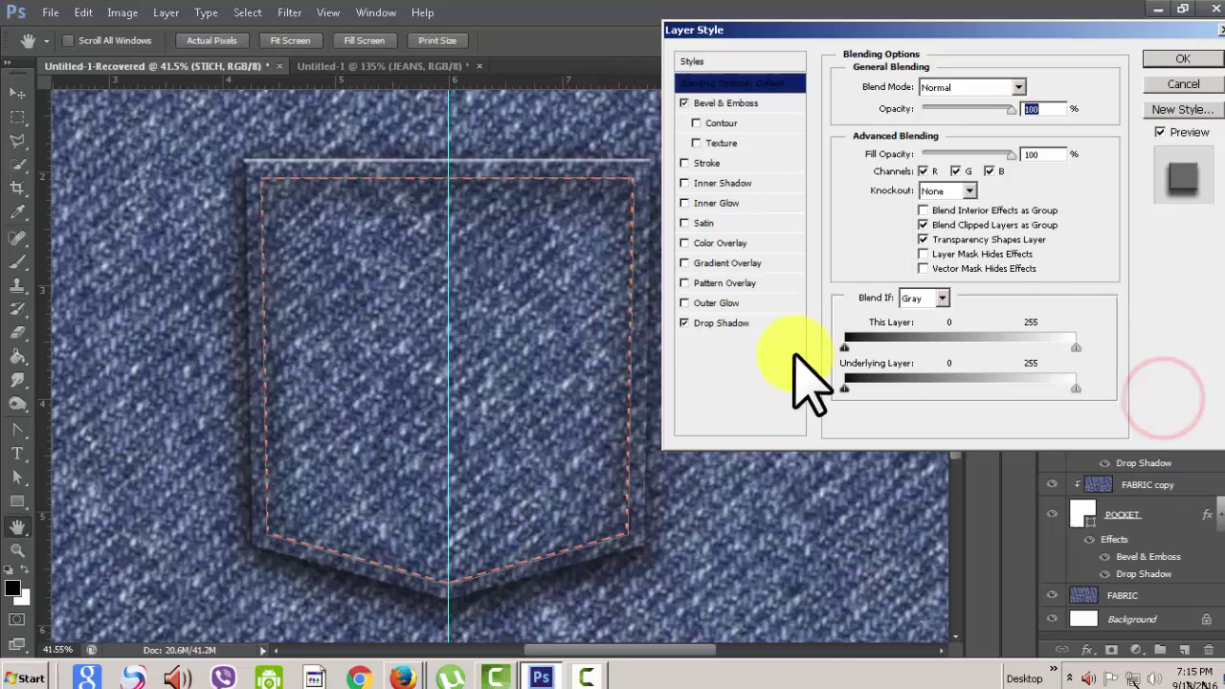
left_click(756, 323)
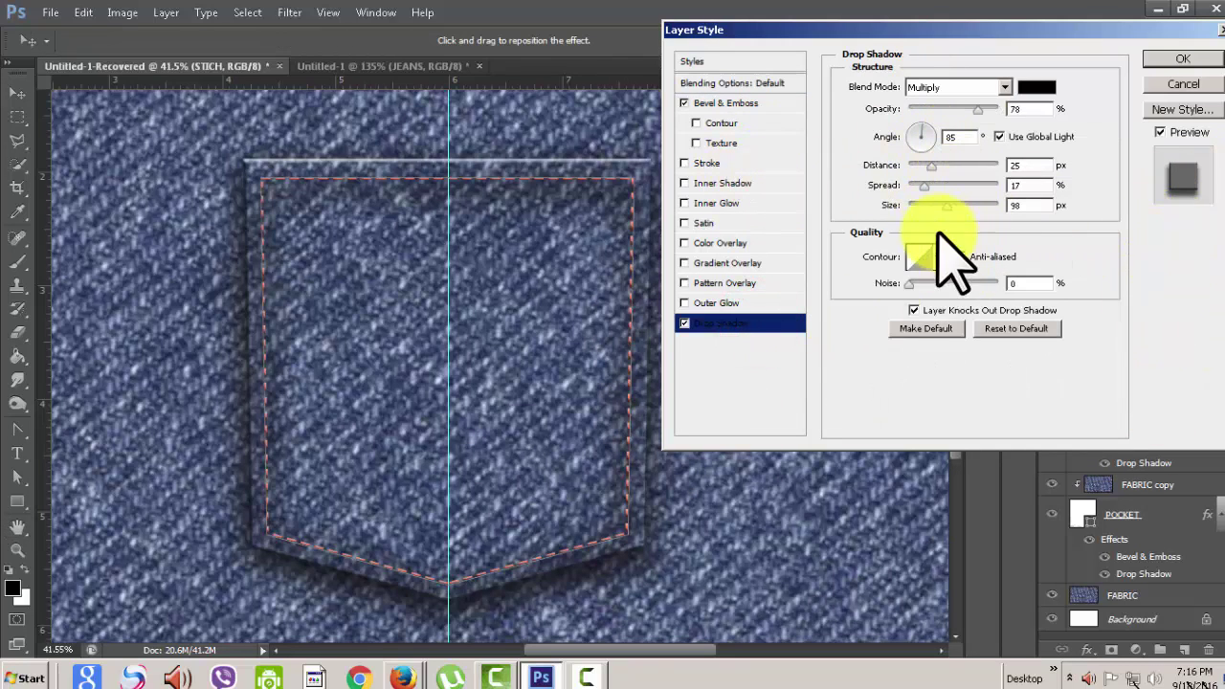
left_click_drag(935, 203, 926, 203)
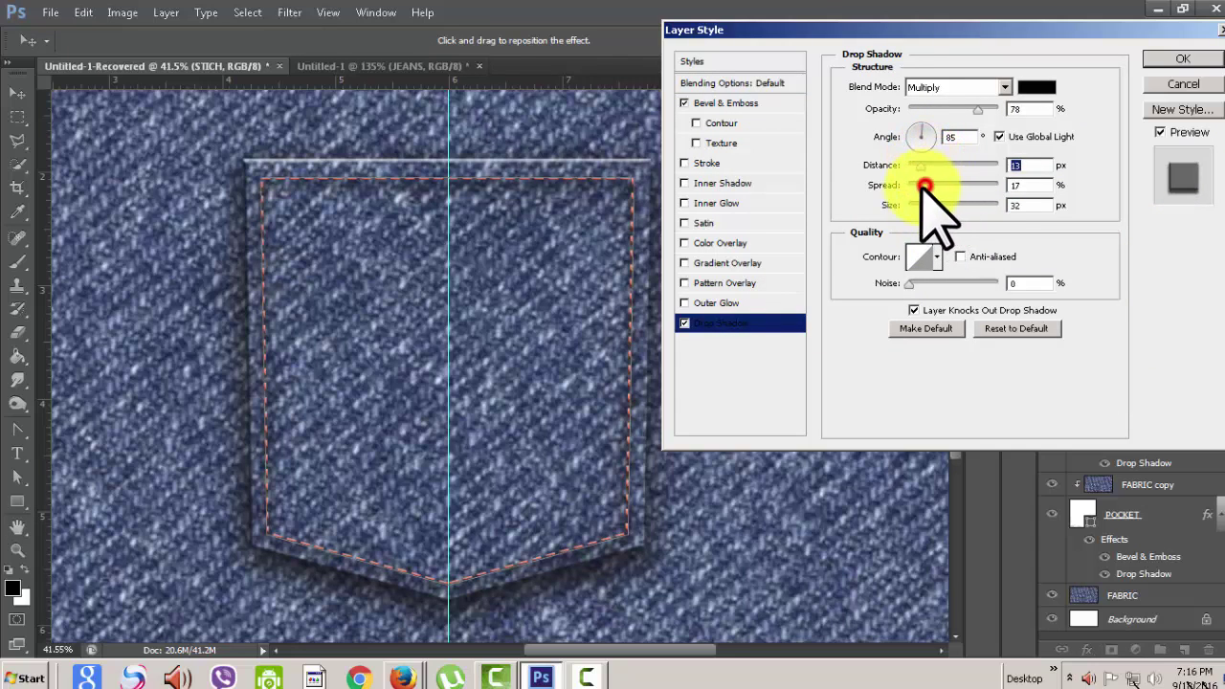
left_click(1183, 58)
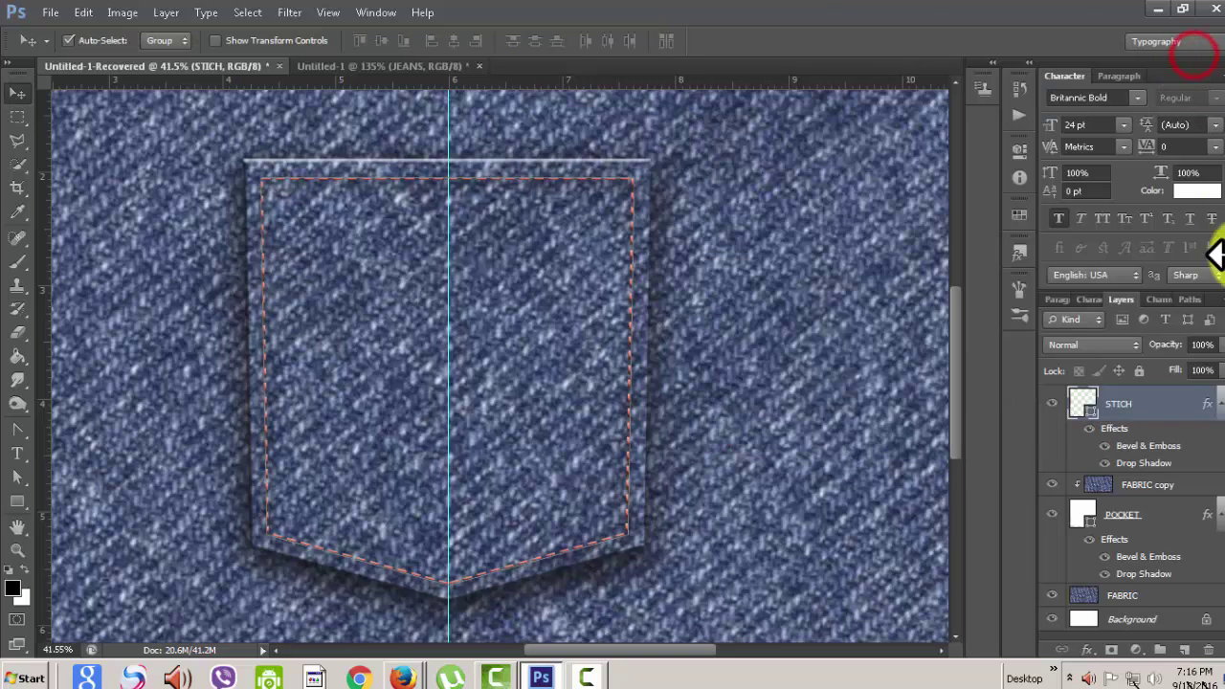
Add a Dark Coarse Weave texture at -34 depth to the STICH Bevel & Emboss
double_click(1154, 402)
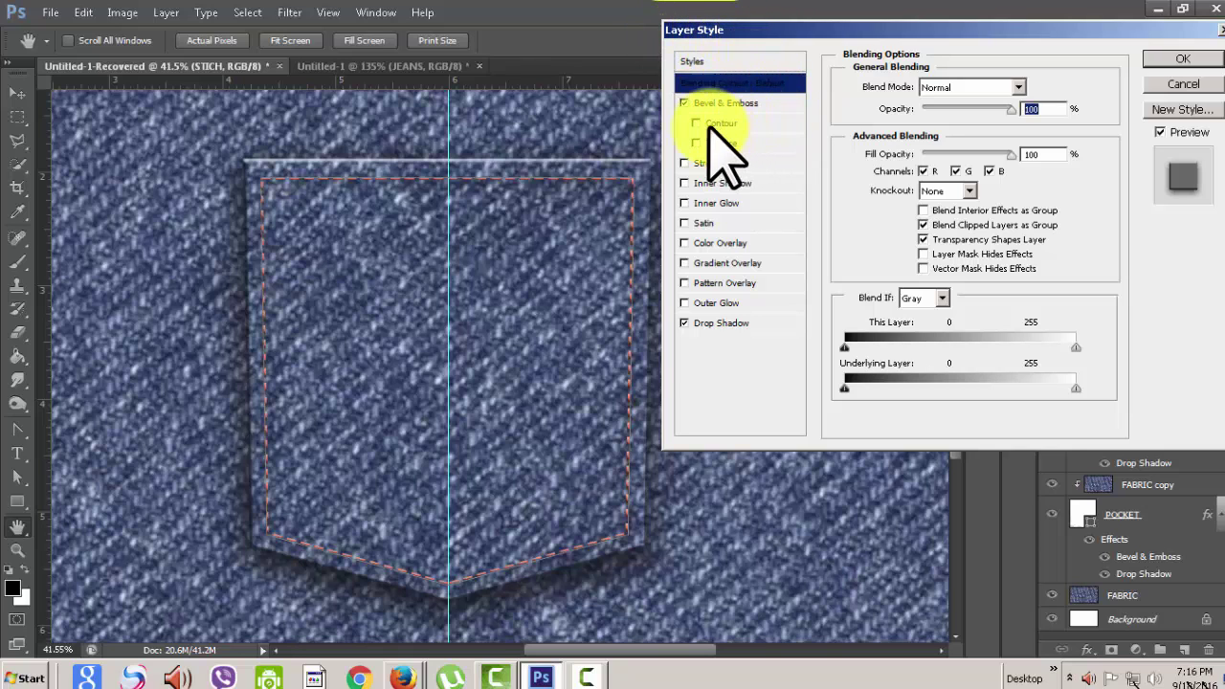
left_click(756, 103)
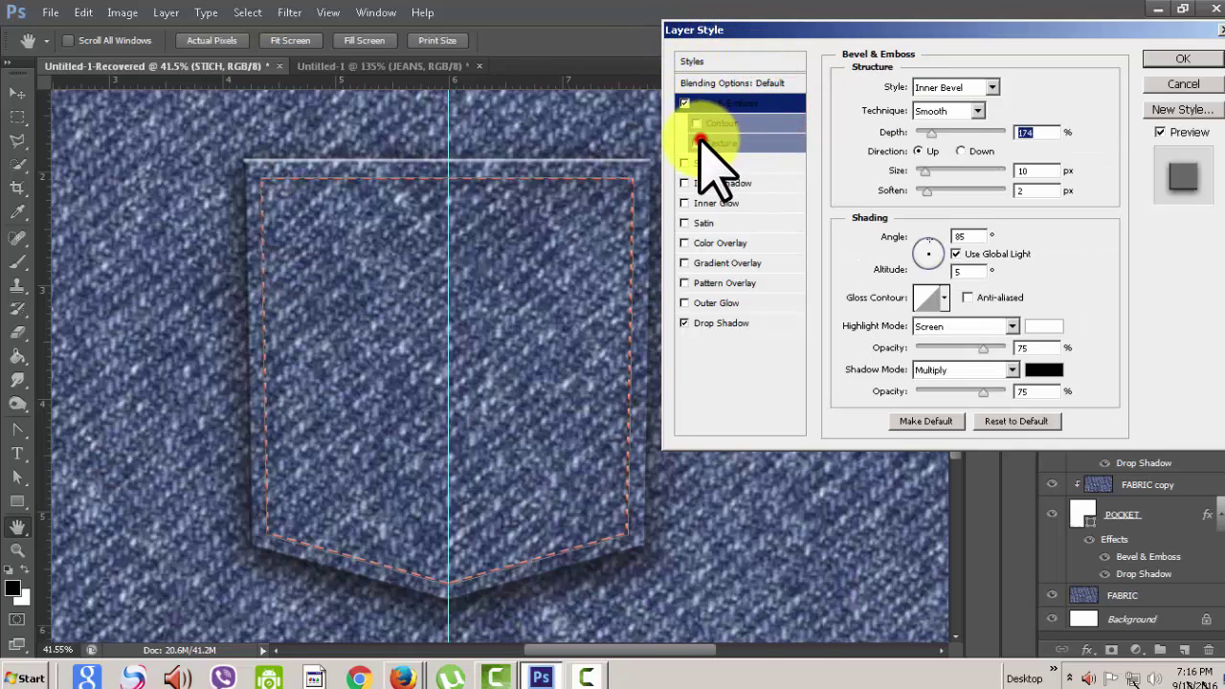
left_click(698, 141)
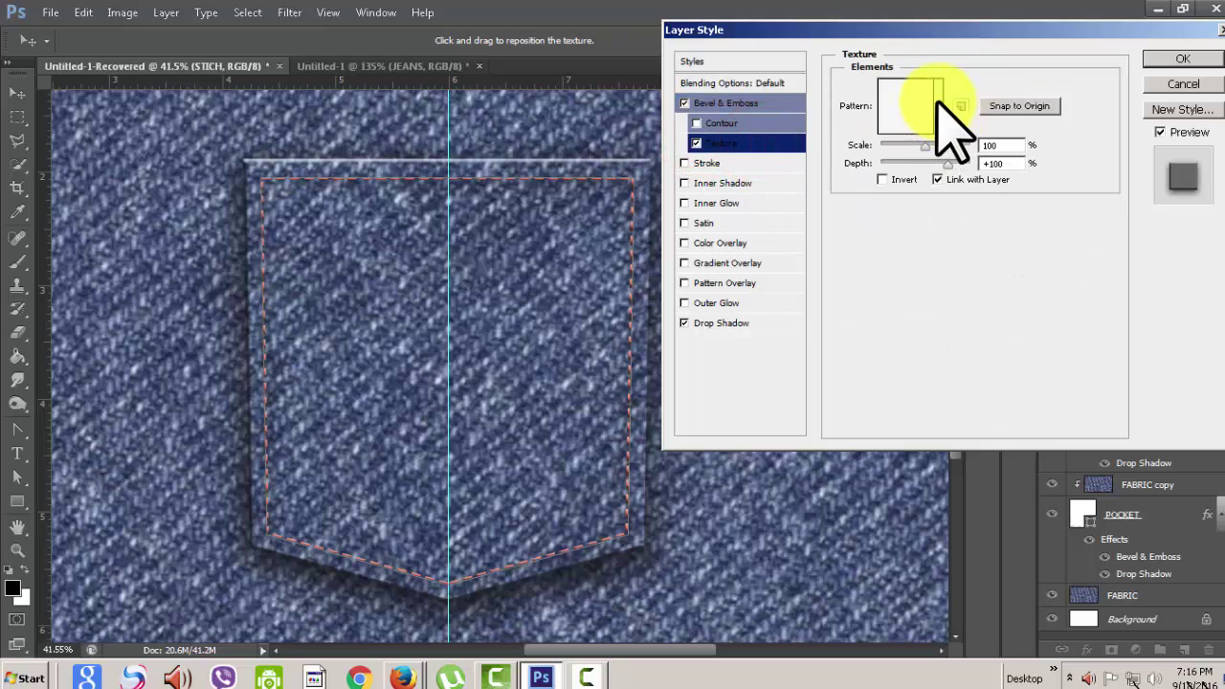
left_click(939, 105)
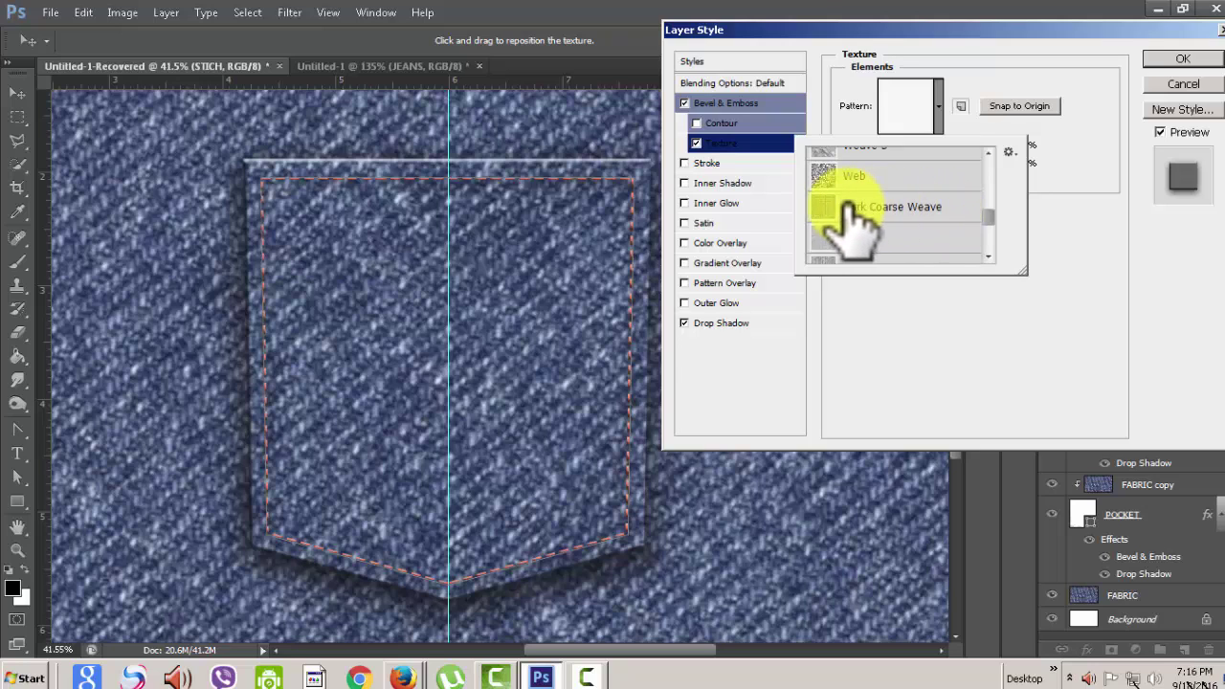
left_click(904, 209)
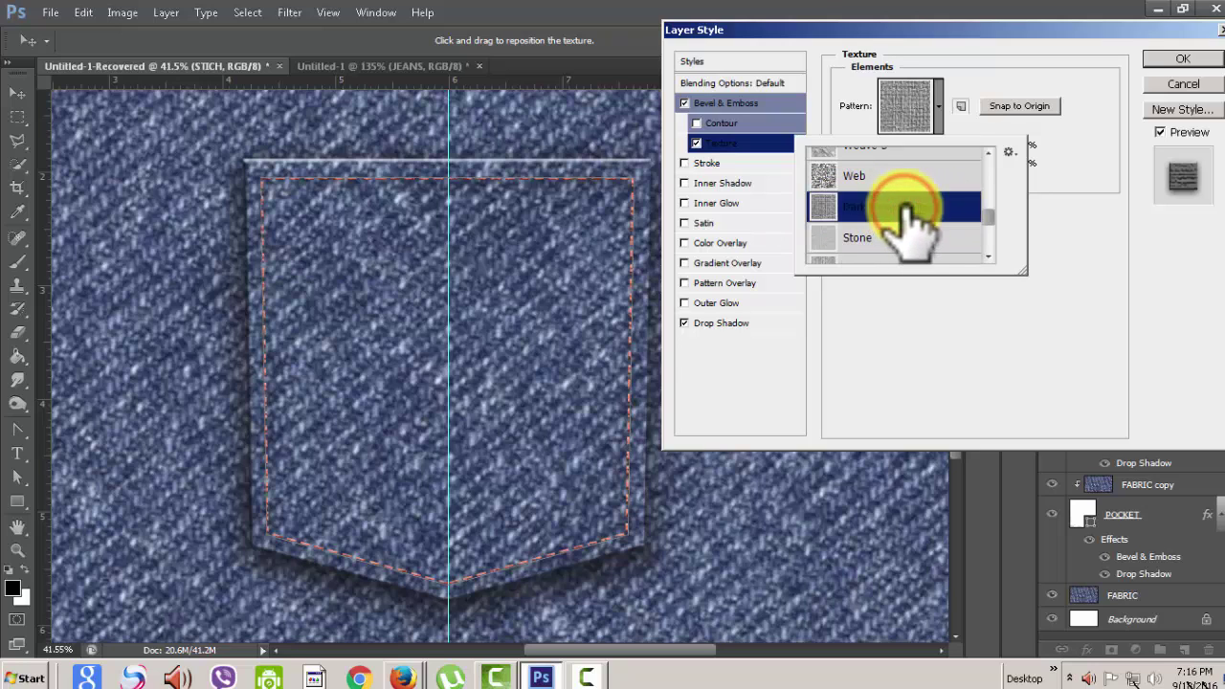
left_click(1065, 158)
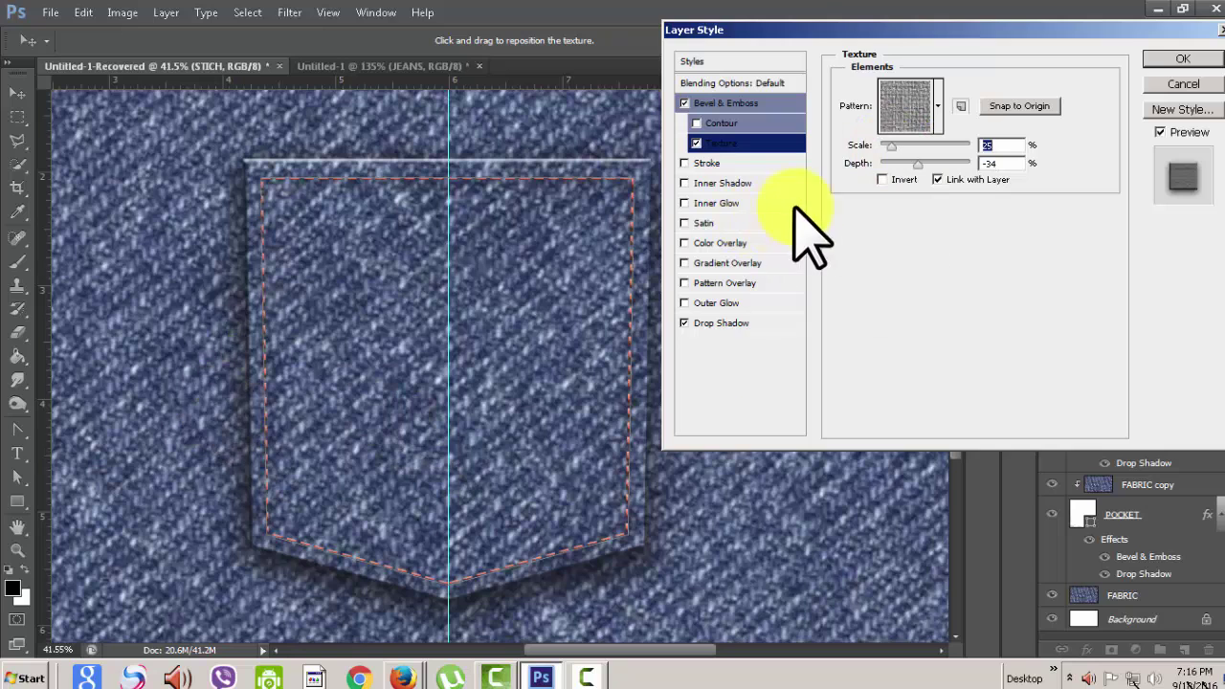
left_click(1196, 59)
Start duplicating the STICH layer, with the copy proposed as STICH copy
scroll(760, 490, "up", 2)
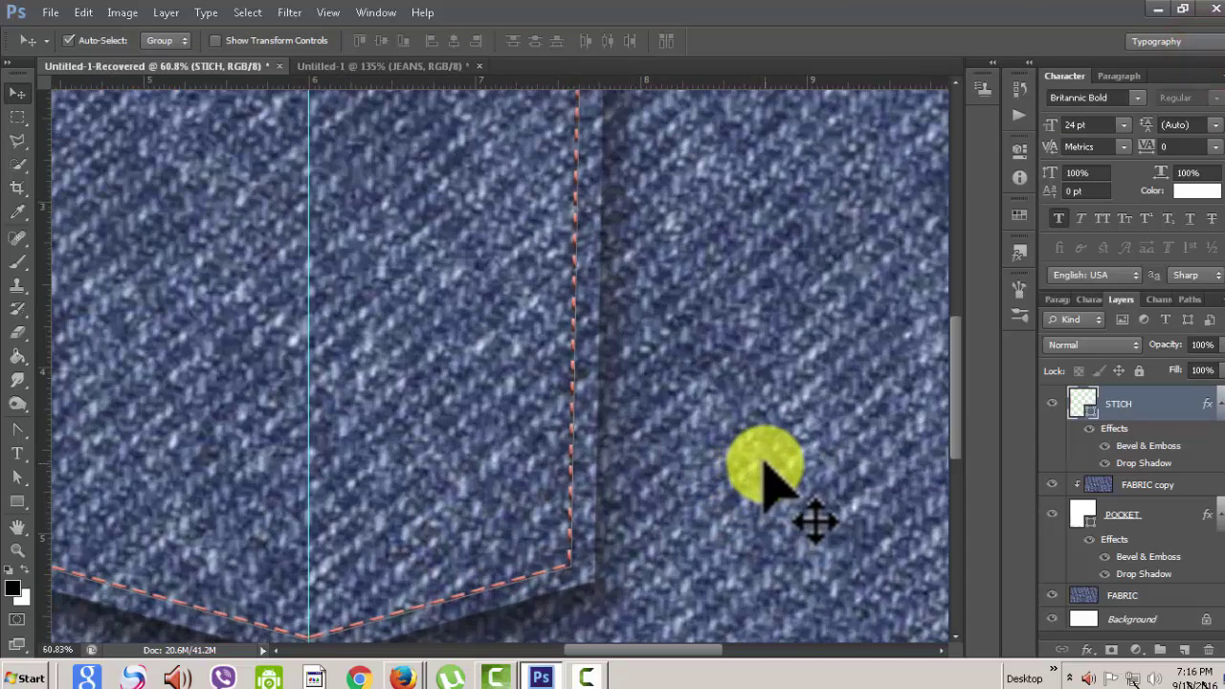
scroll(764, 466, "up", 1)
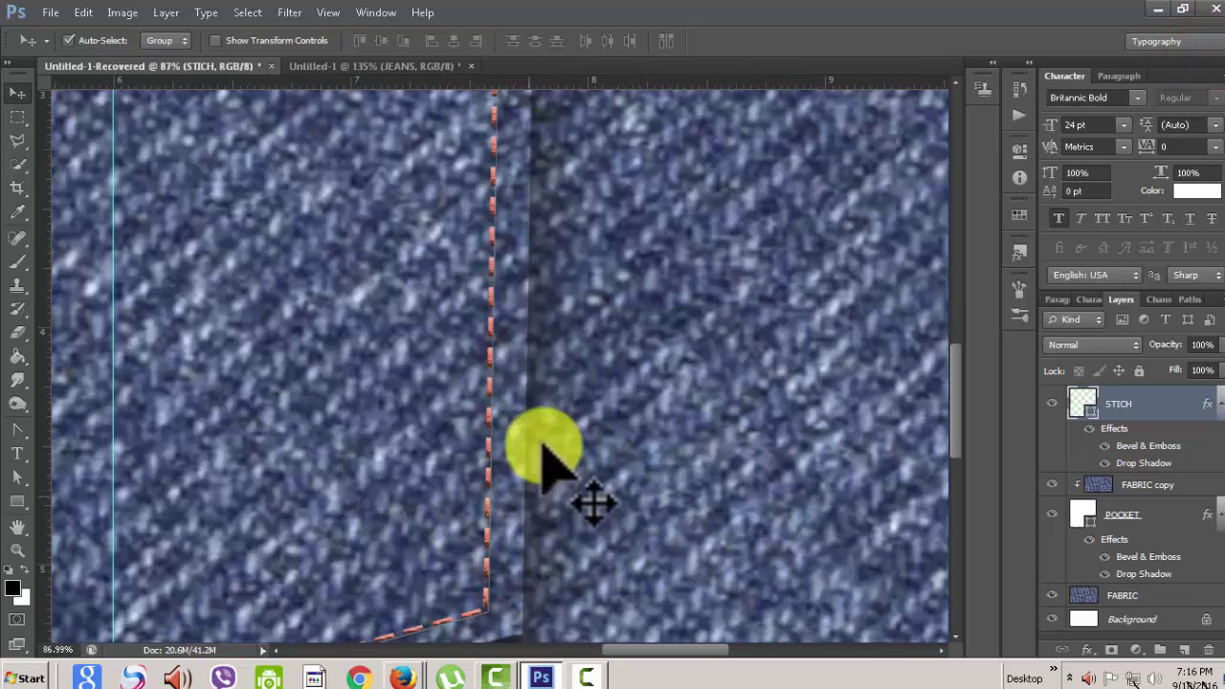
scroll(622, 287, "down", 2)
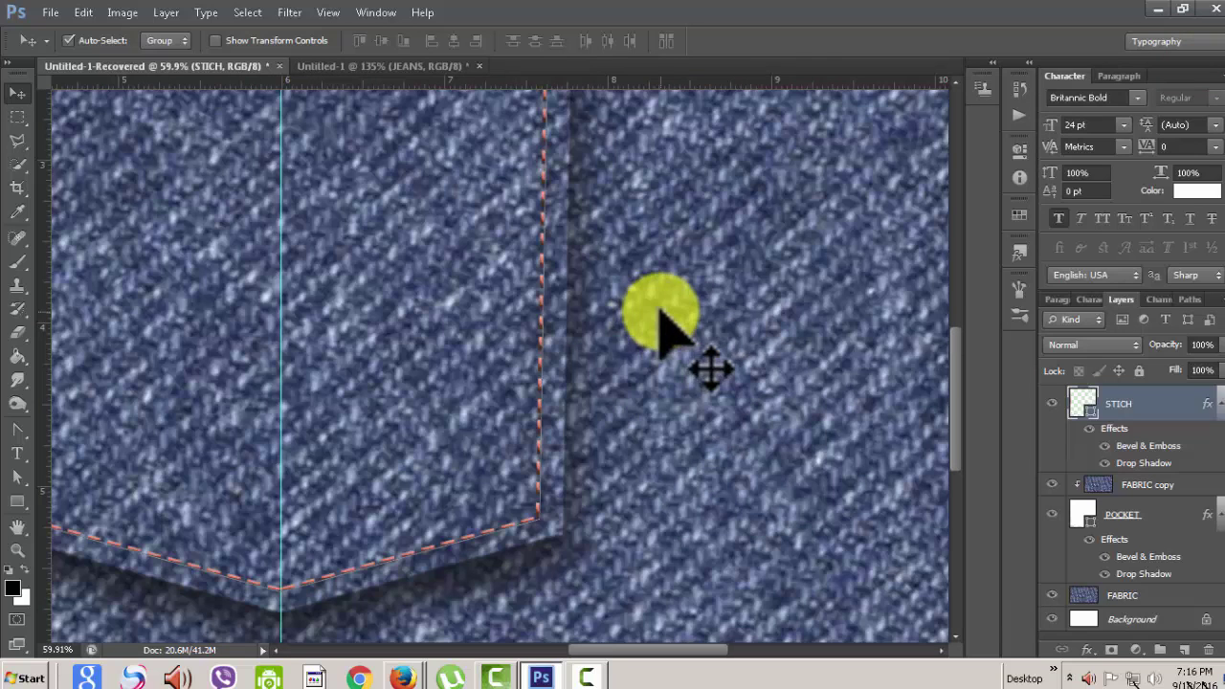
left_click(664, 311)
scroll(708, 373, "down", 1)
scroll(708, 374, "down", 1)
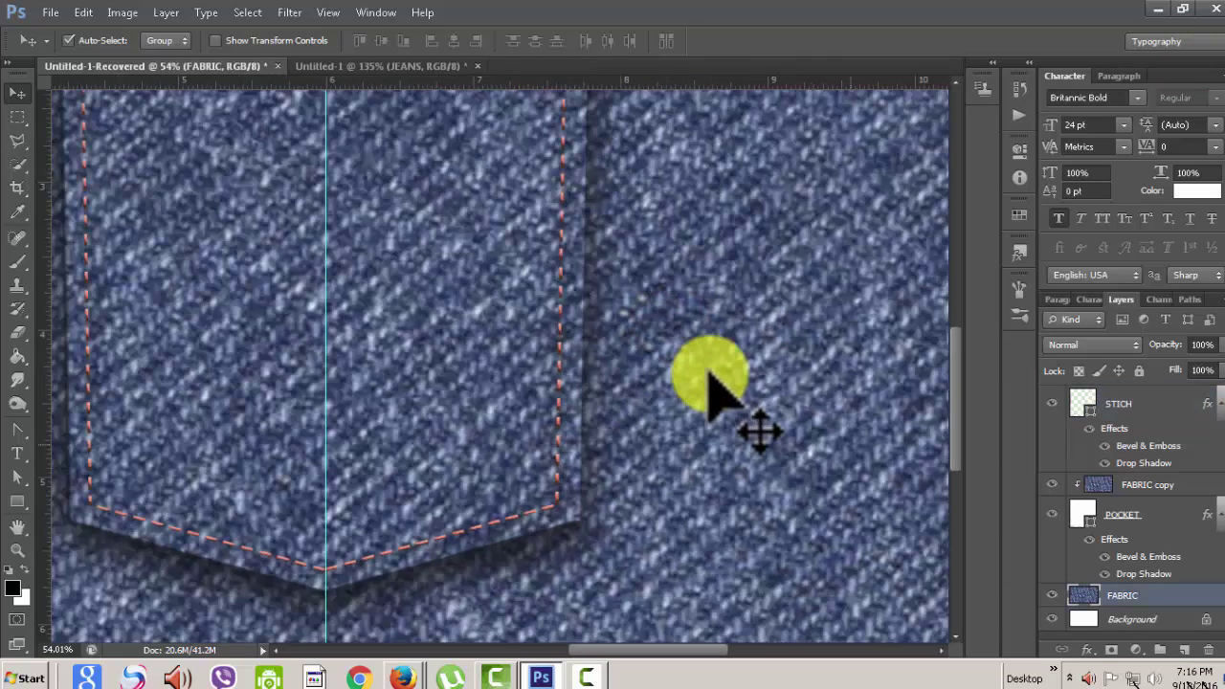
scroll(708, 374, "down", 1)
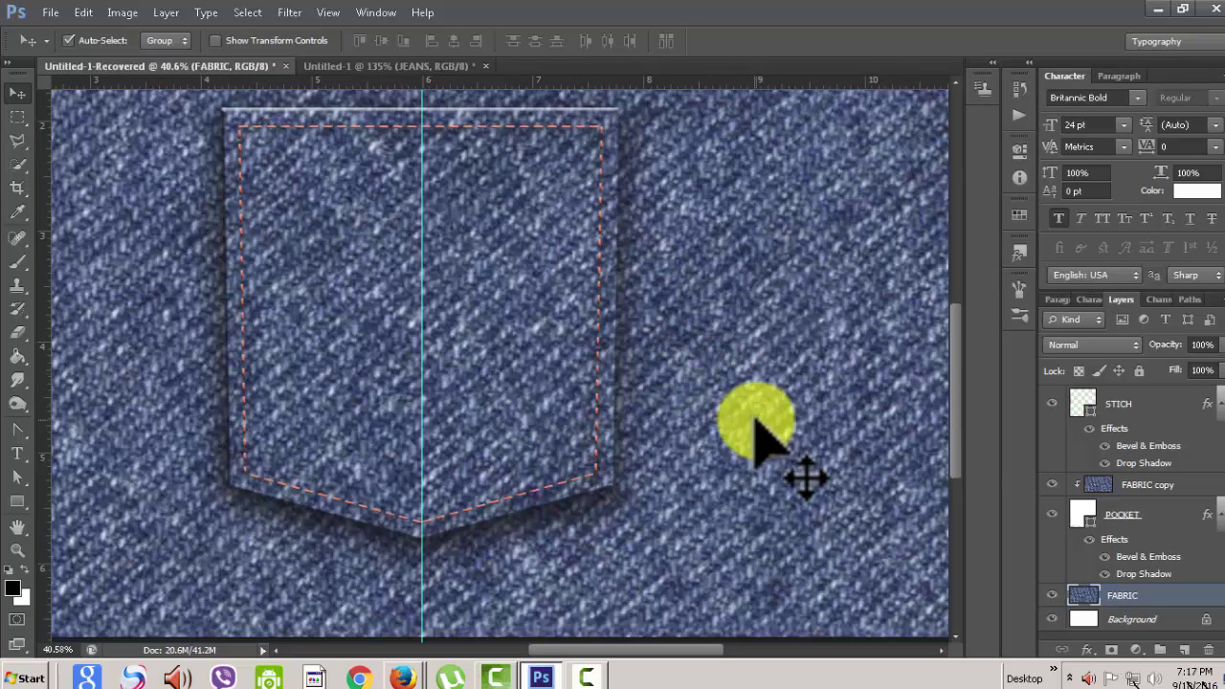
right_click(1167, 388)
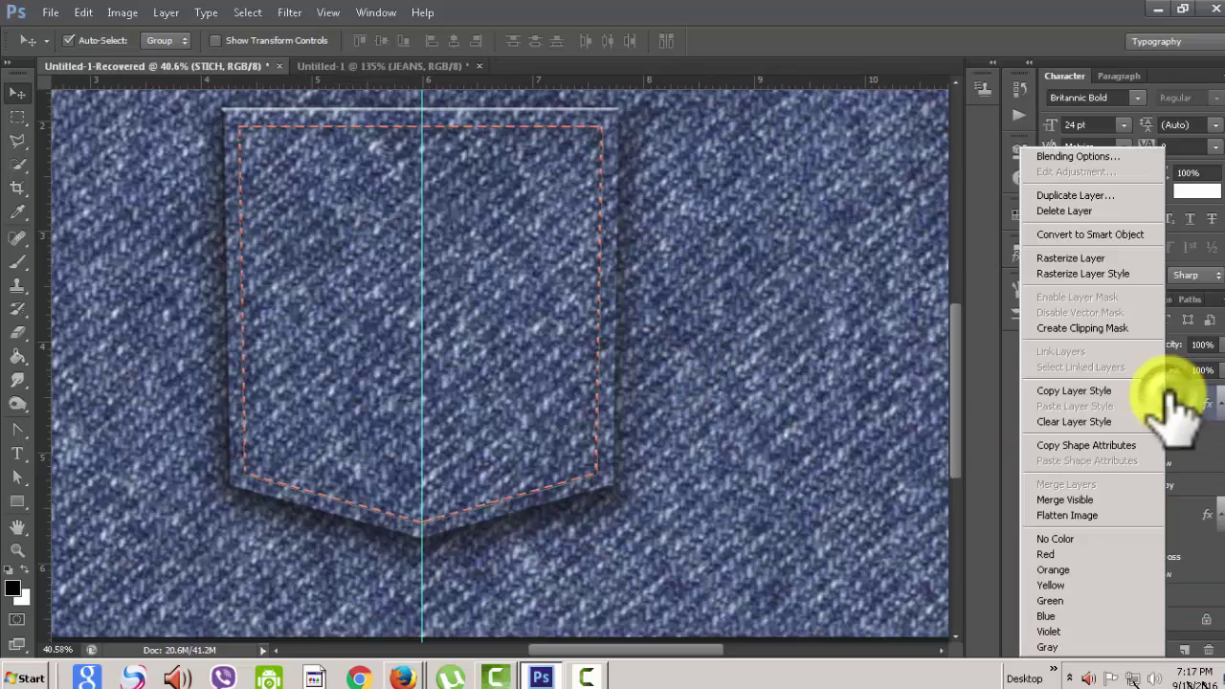
left_click(1108, 197)
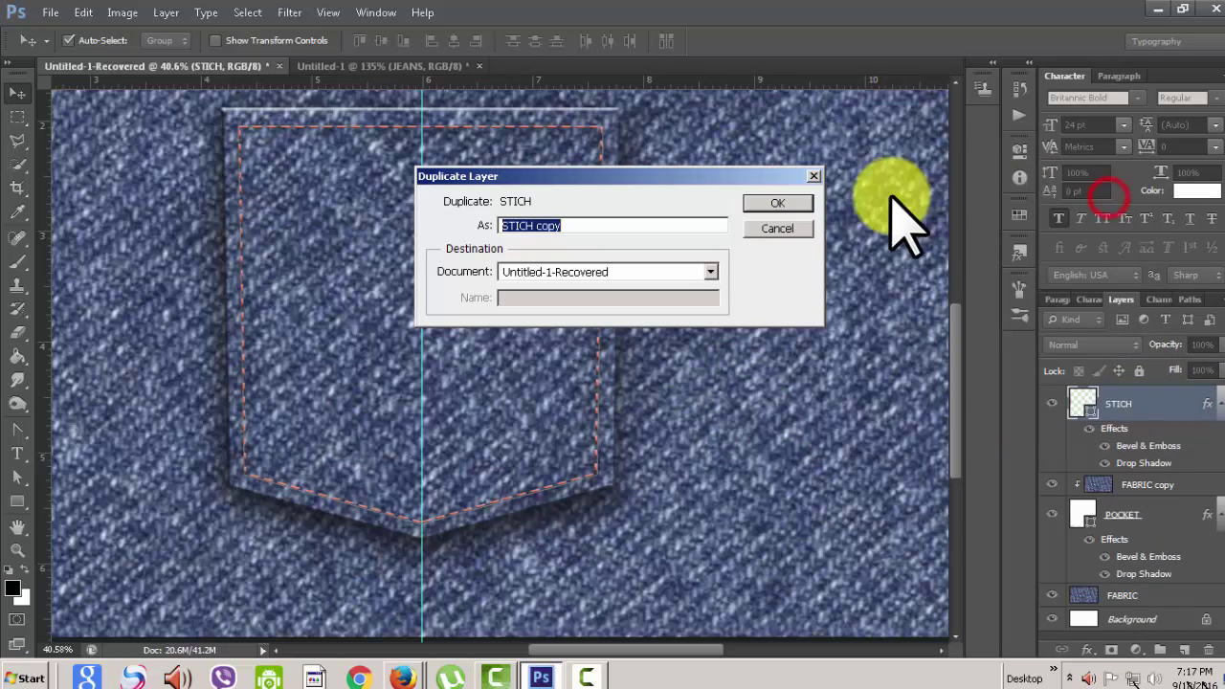
Create STICH copy and scale it to about 91% inside the original stitching
left_click(809, 200)
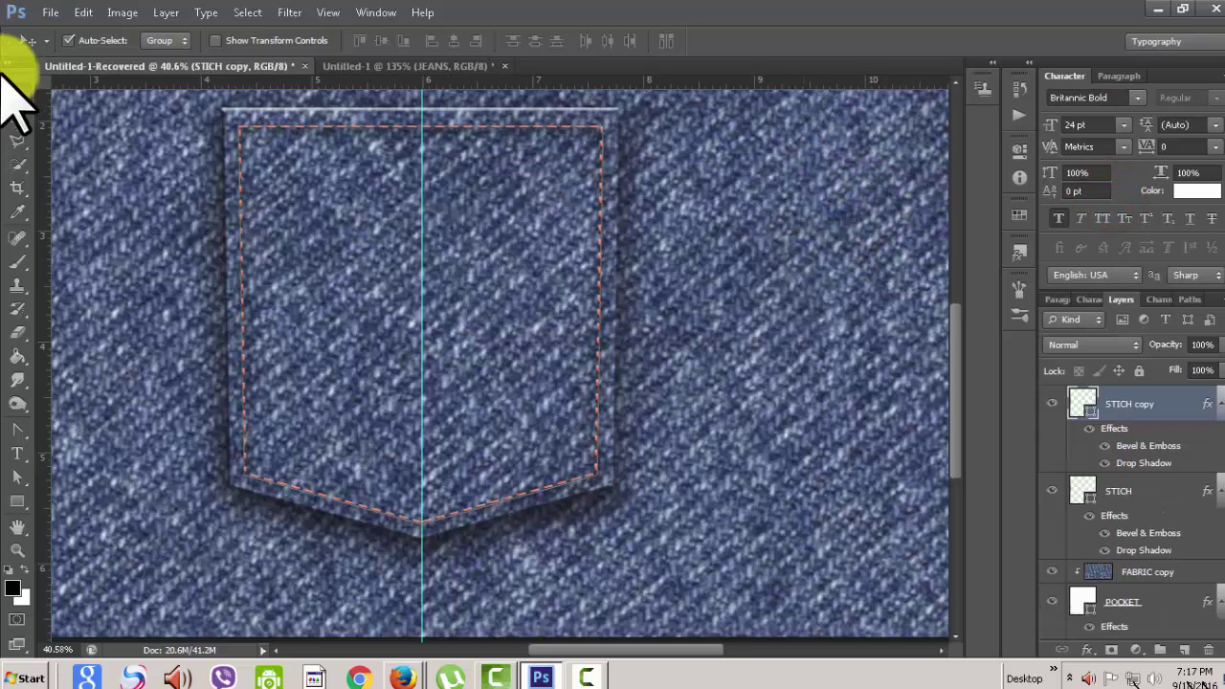
left_click(84, 13)
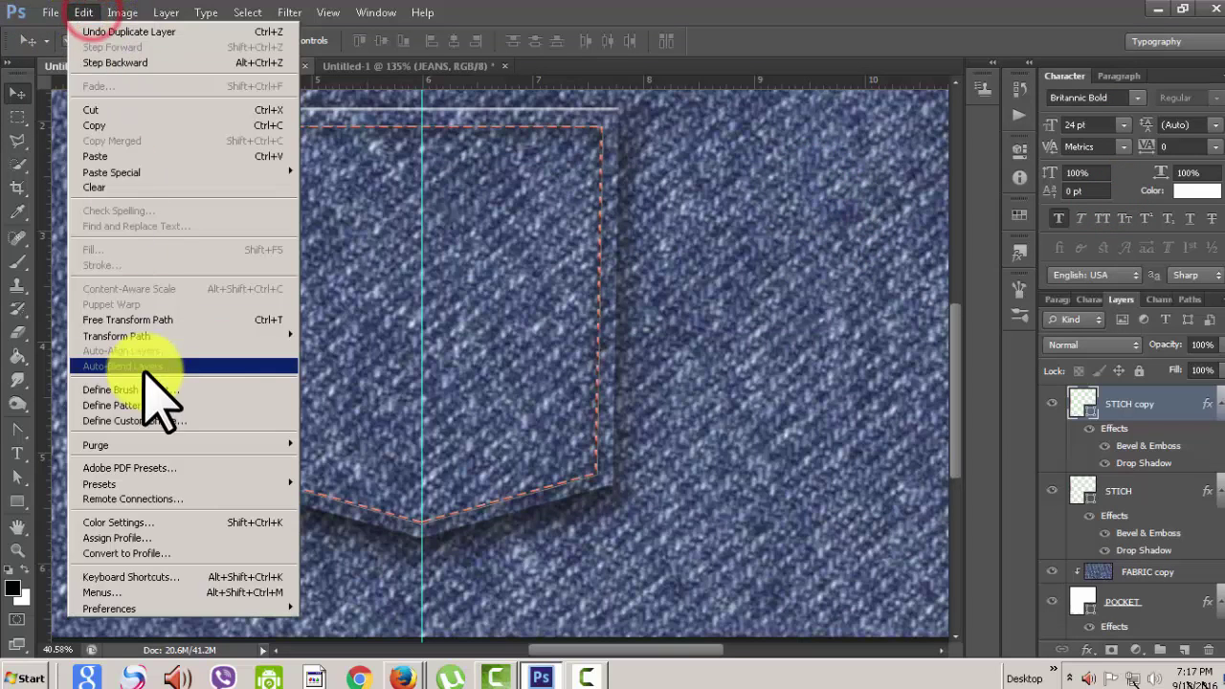
left_click(145, 321)
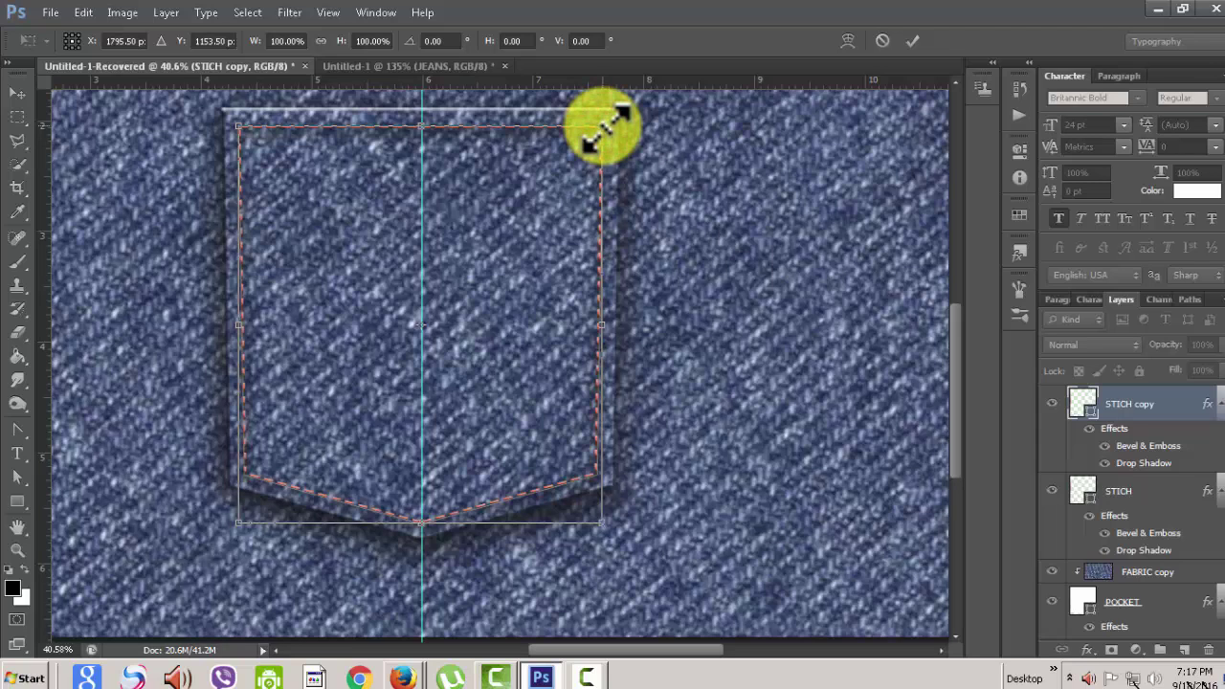
left_click_drag(601, 127, 577, 142)
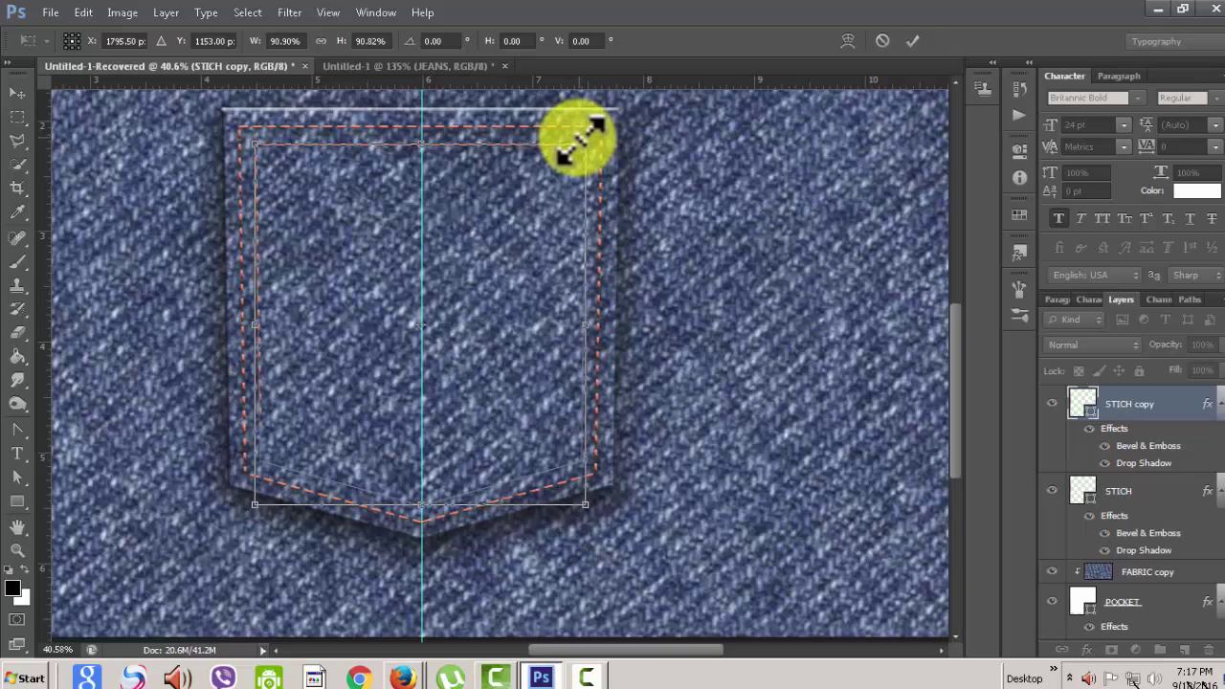
left_click(914, 41)
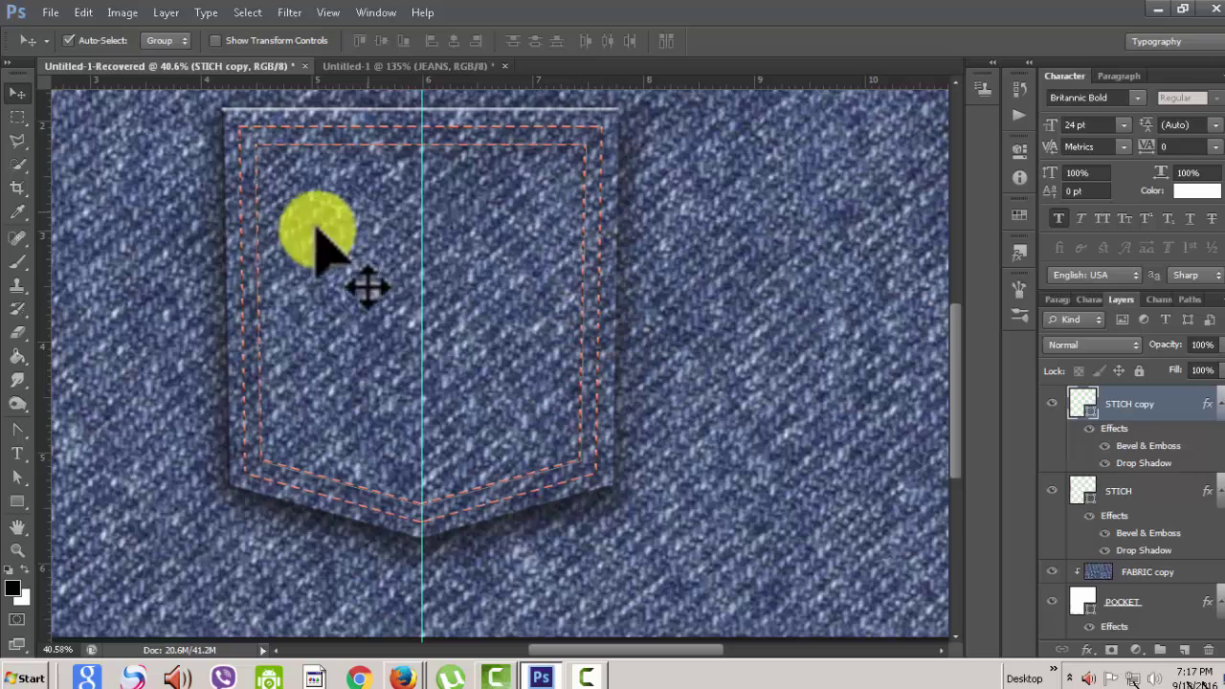
left_click(741, 240)
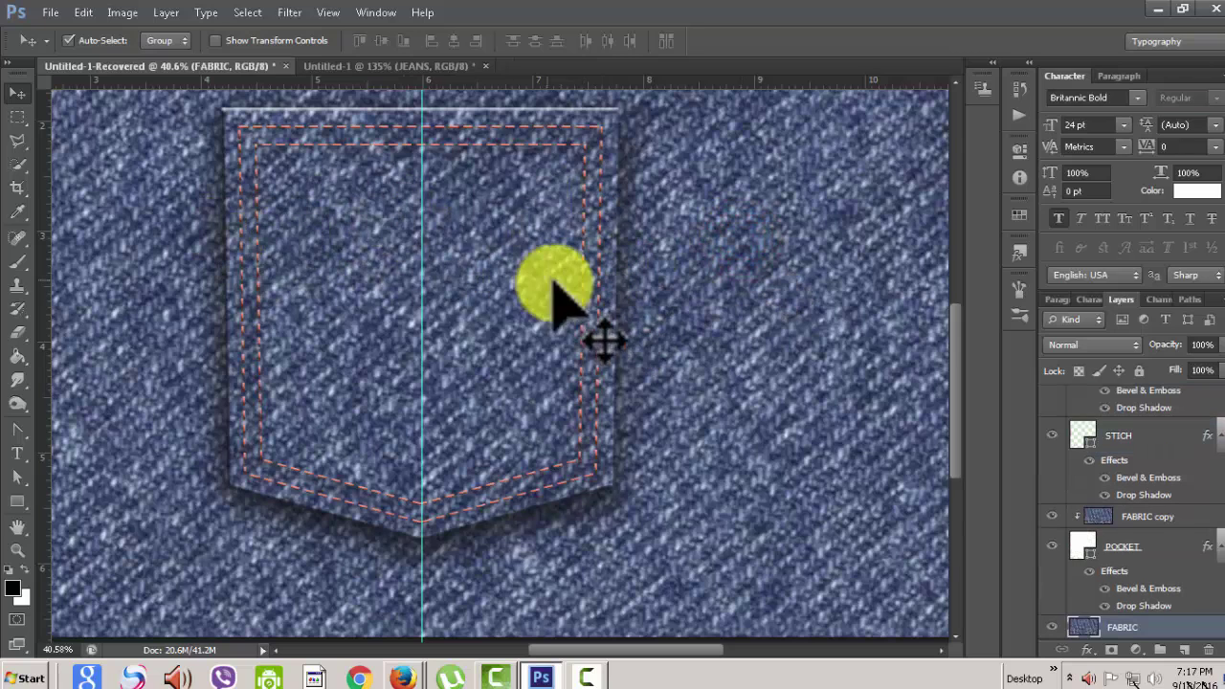
scroll(732, 436, "up", 2)
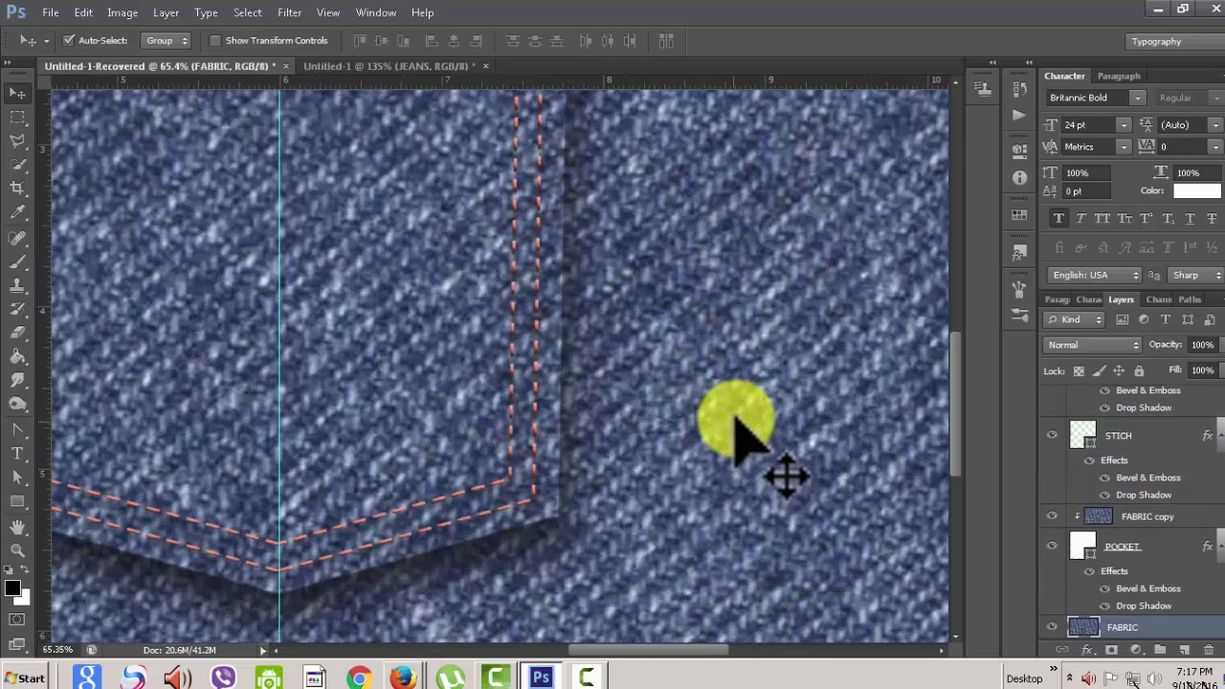
scroll(751, 450, "down", 2)
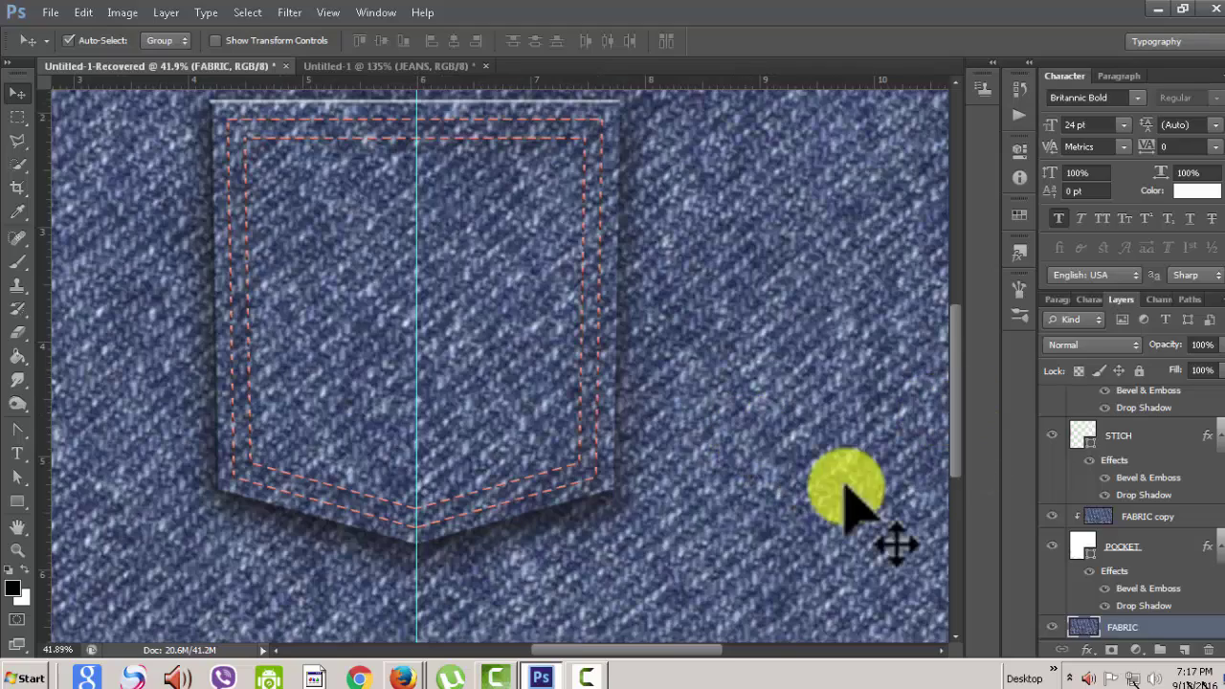
left_click_drag(629, 649, 591, 650)
scroll(766, 538, "up", 1)
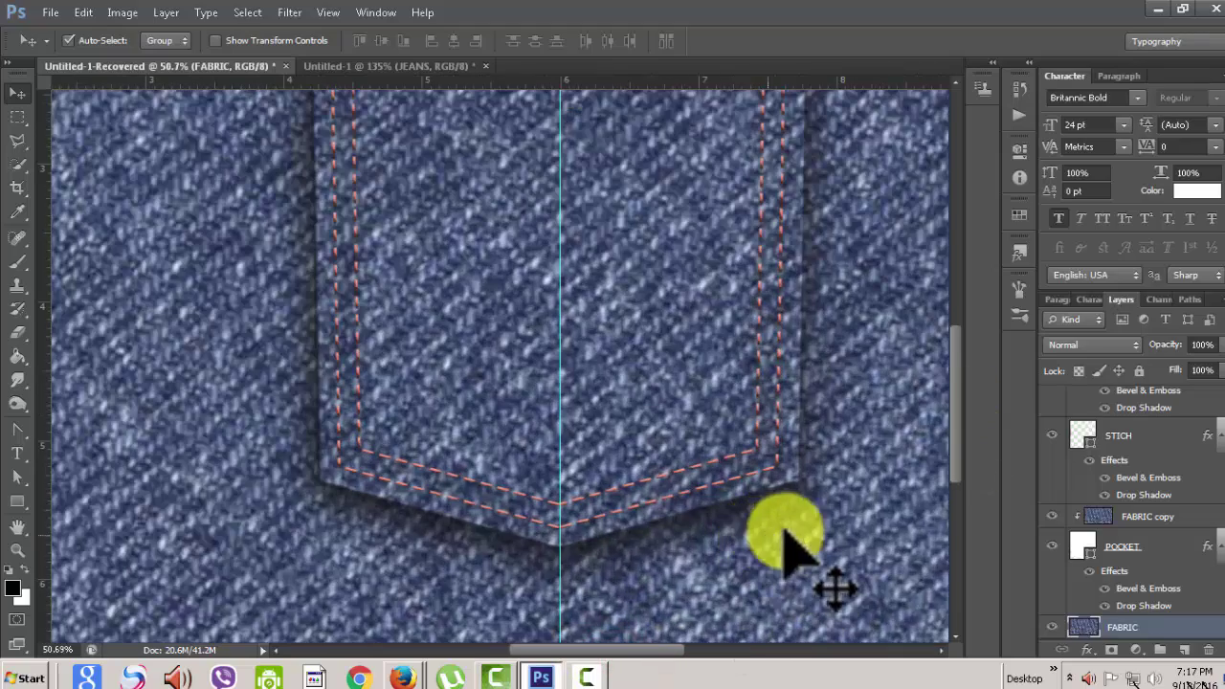
scroll(909, 493, "down", 1)
scroll(948, 450, "up", 1)
left_click_drag(955, 445, 961, 458)
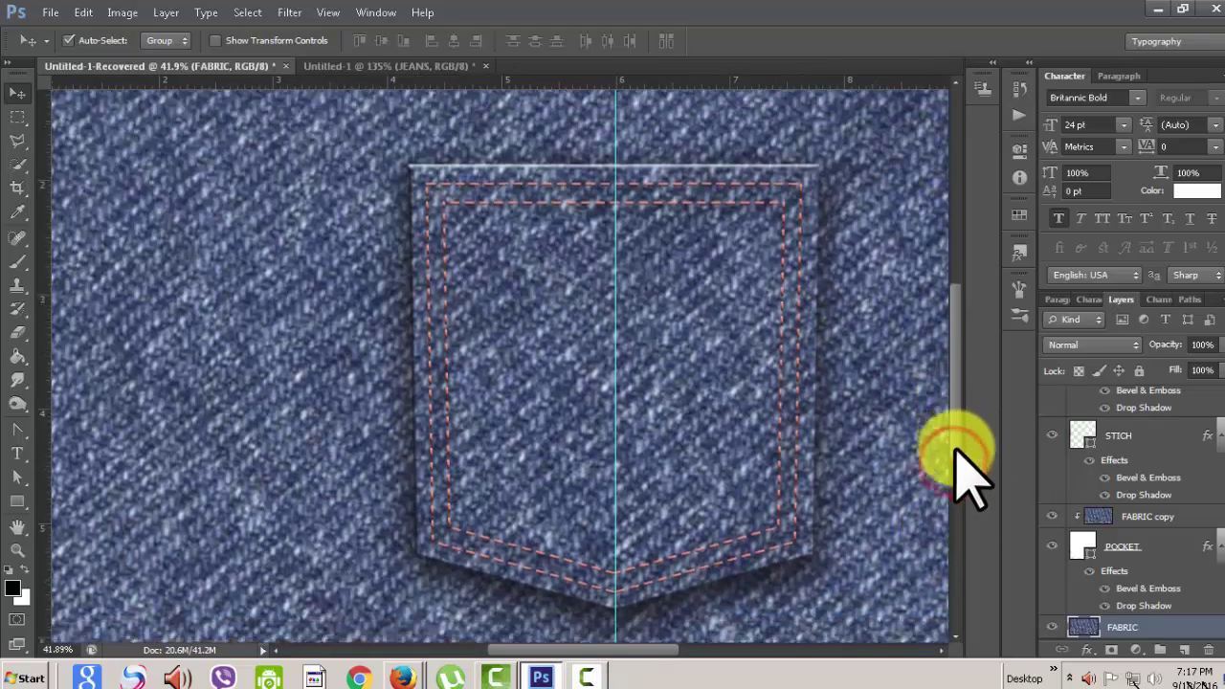
mouse_move(651, 651)
left_mouse_down()
mouse_move(672, 655)
mouse_move(659, 657)
left_mouse_up()
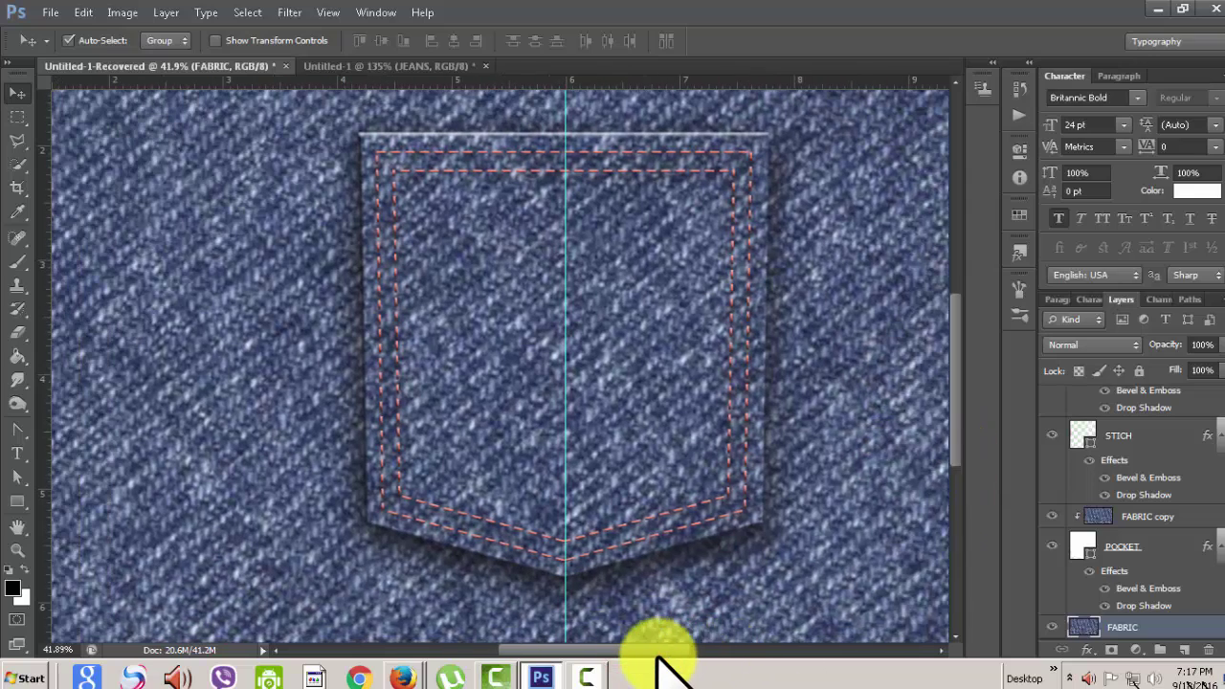
scroll(1211, 555, "up", 2)
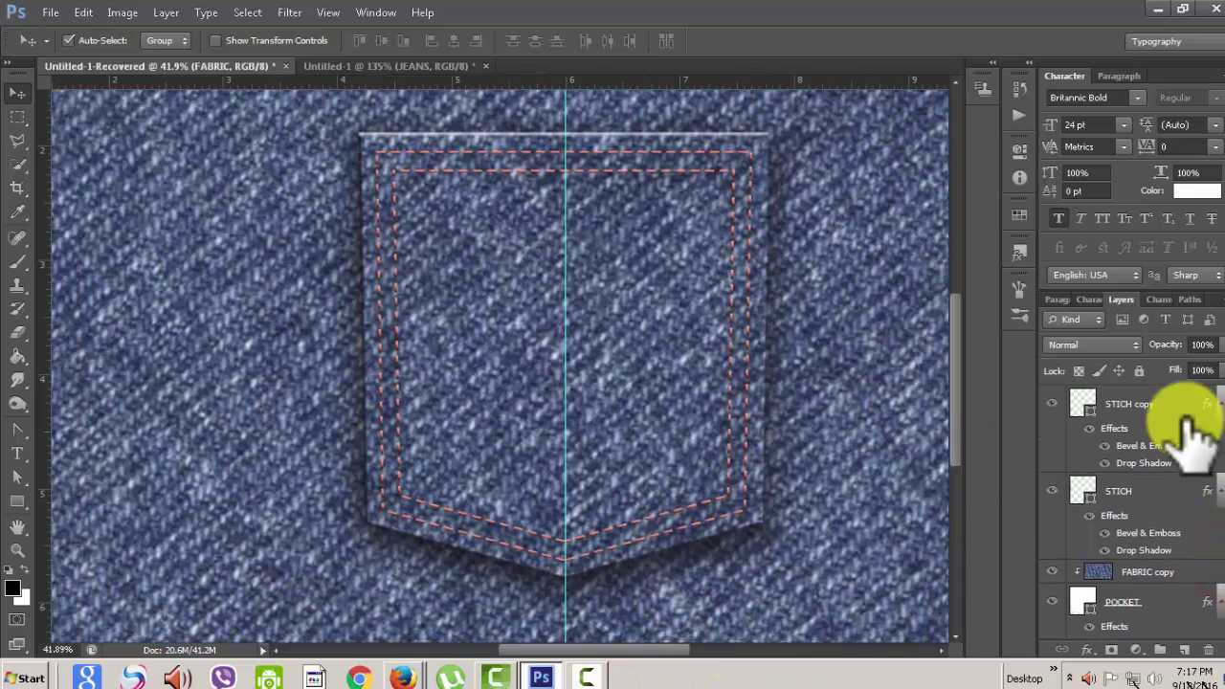
left_click(1111, 403)
left_click(1053, 407)
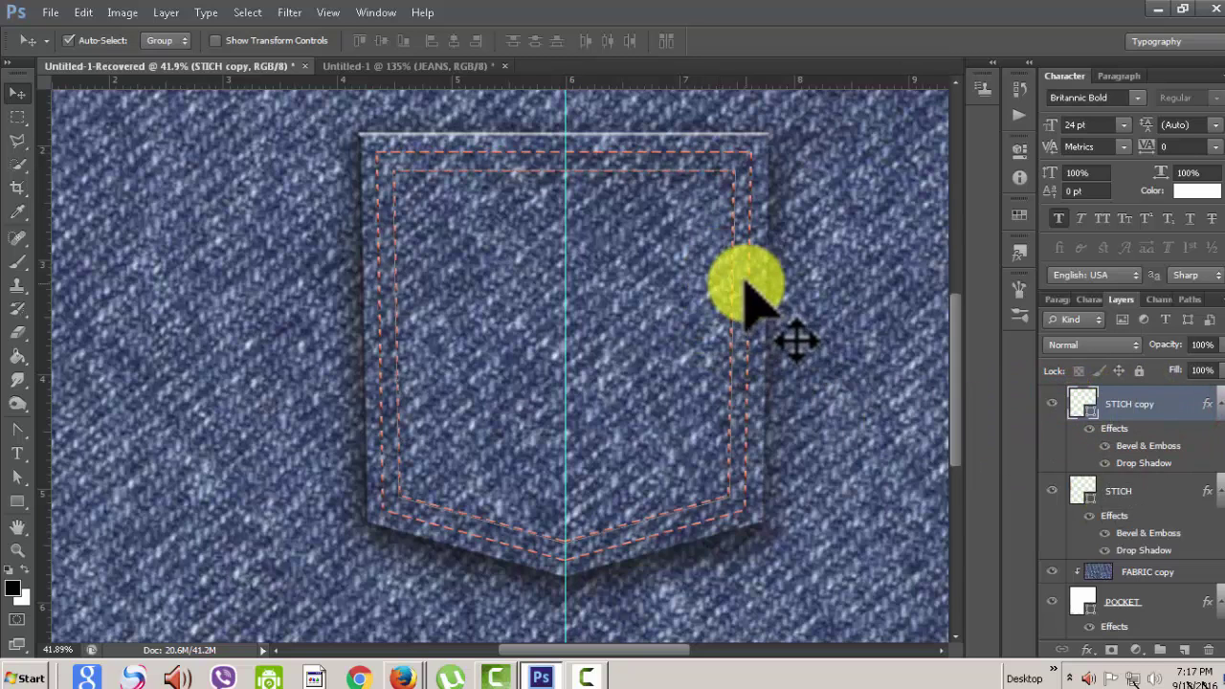
left_click(813, 282)
scroll(1194, 469, "up", 2)
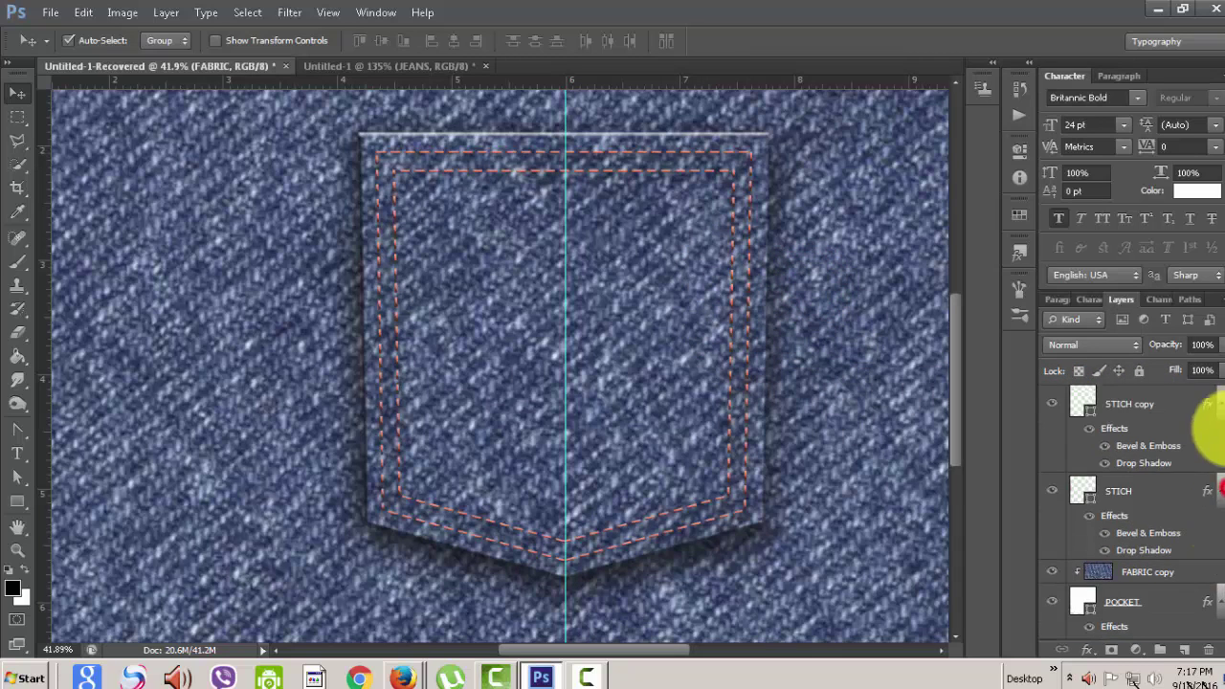
left_click(1184, 404)
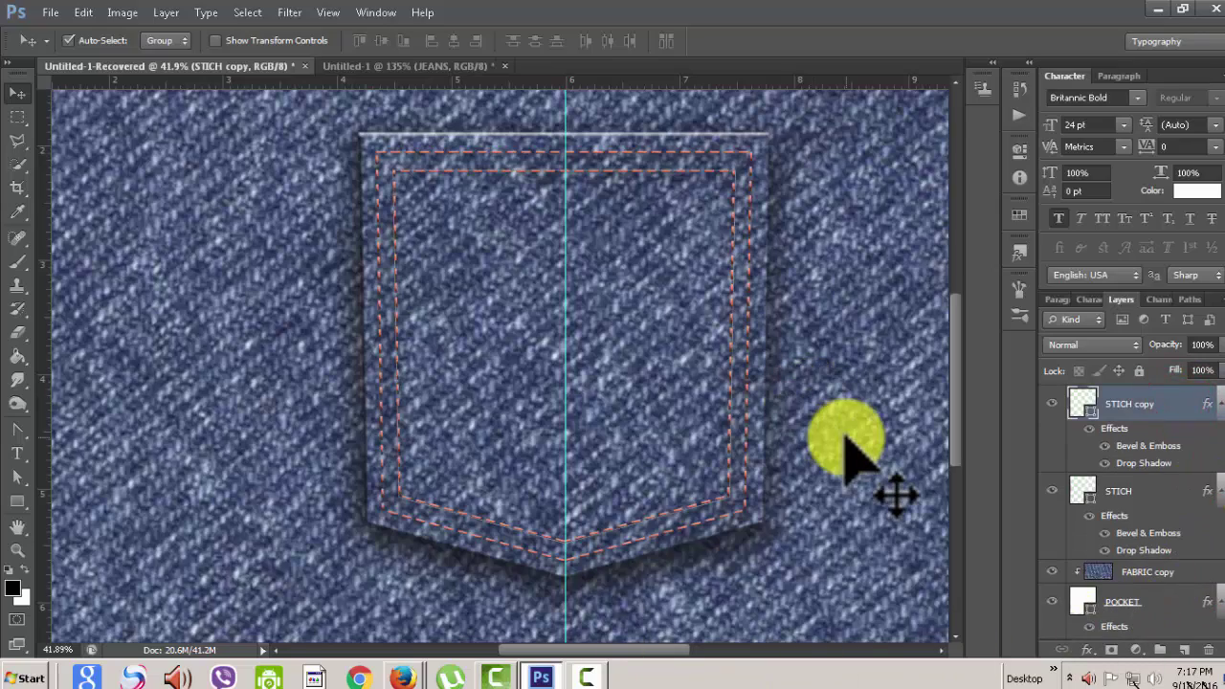
scroll(847, 438, "up", 1)
scroll(847, 438, "up", 1)
left_click_drag(953, 430, 895, 374)
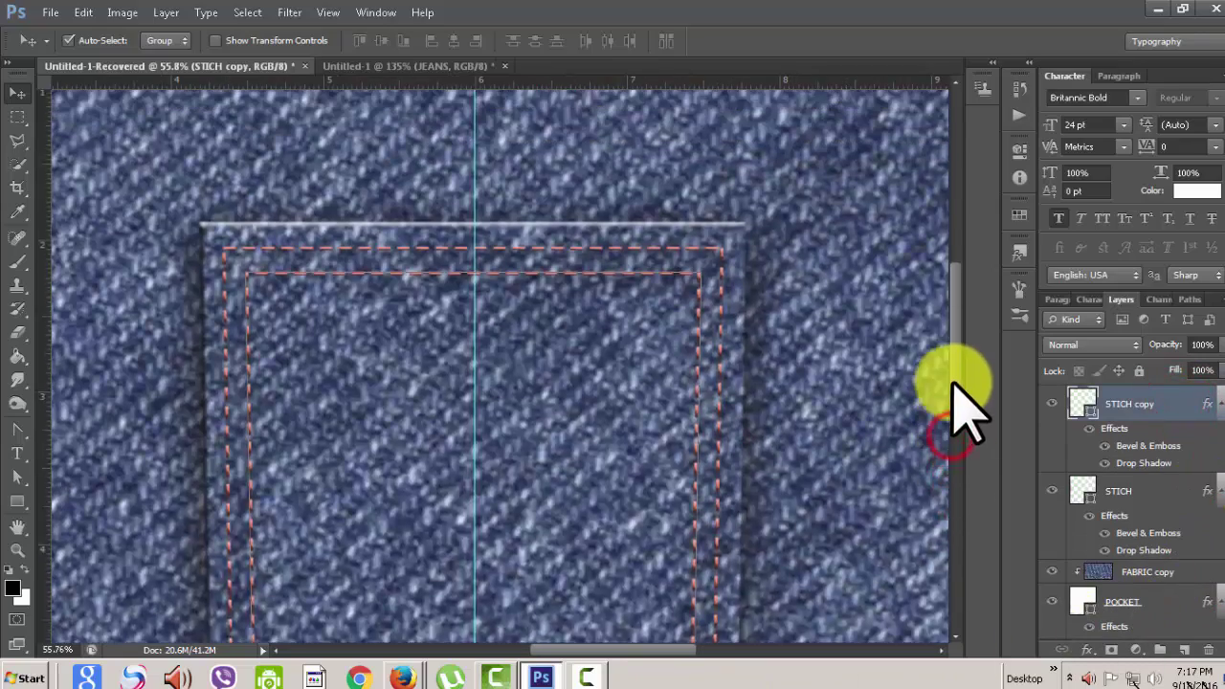
scroll(895, 383, "up", 1)
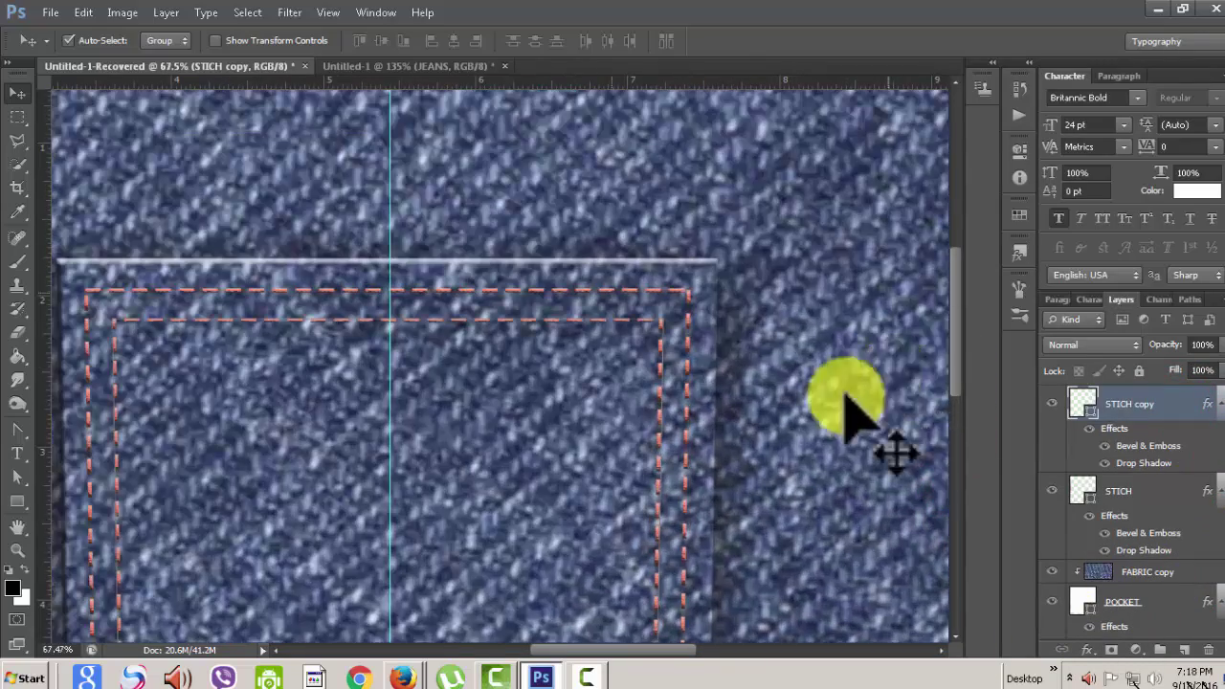
scroll(847, 410, "up", 1)
Marquee a small dash on the stitch line, add a new layer, and fill the dash with black
left_click(17, 113)
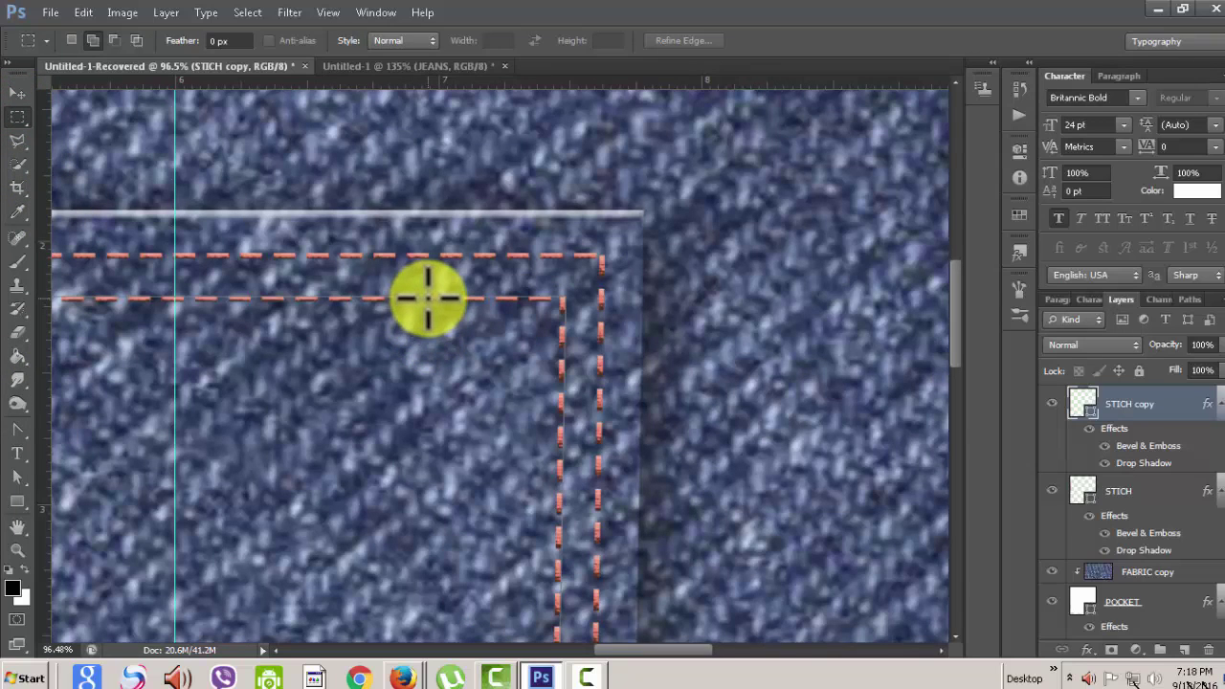
left_click_drag(434, 298, 456, 302)
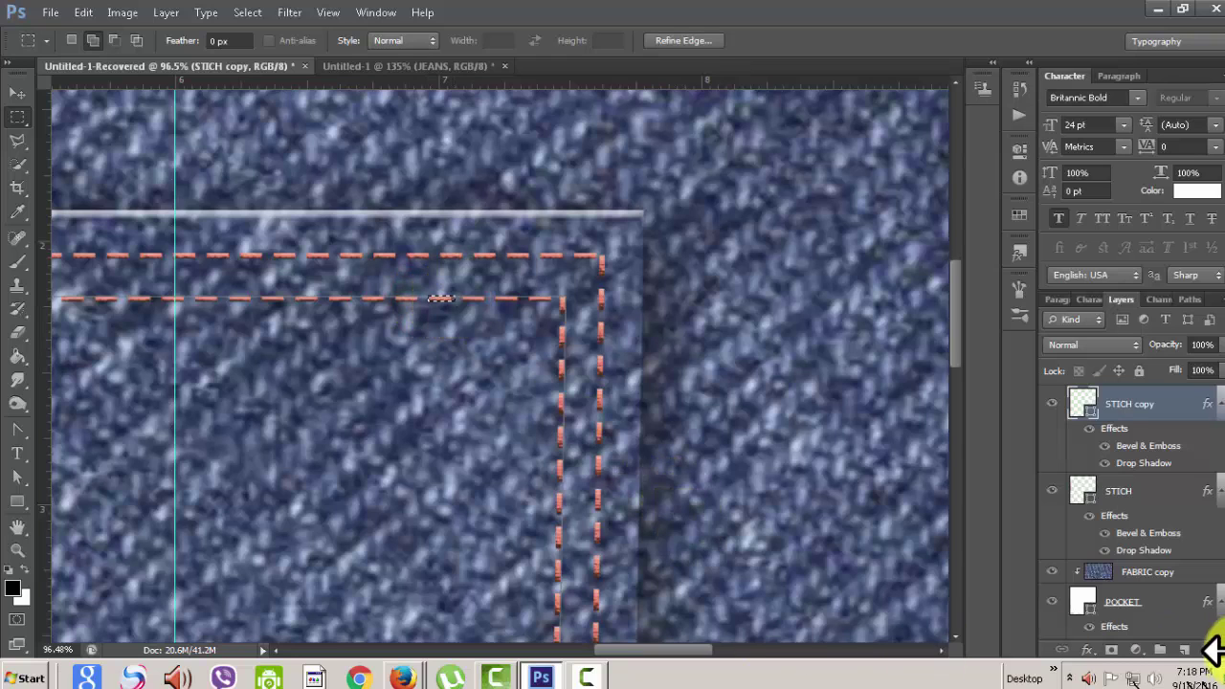
left_click(1185, 650)
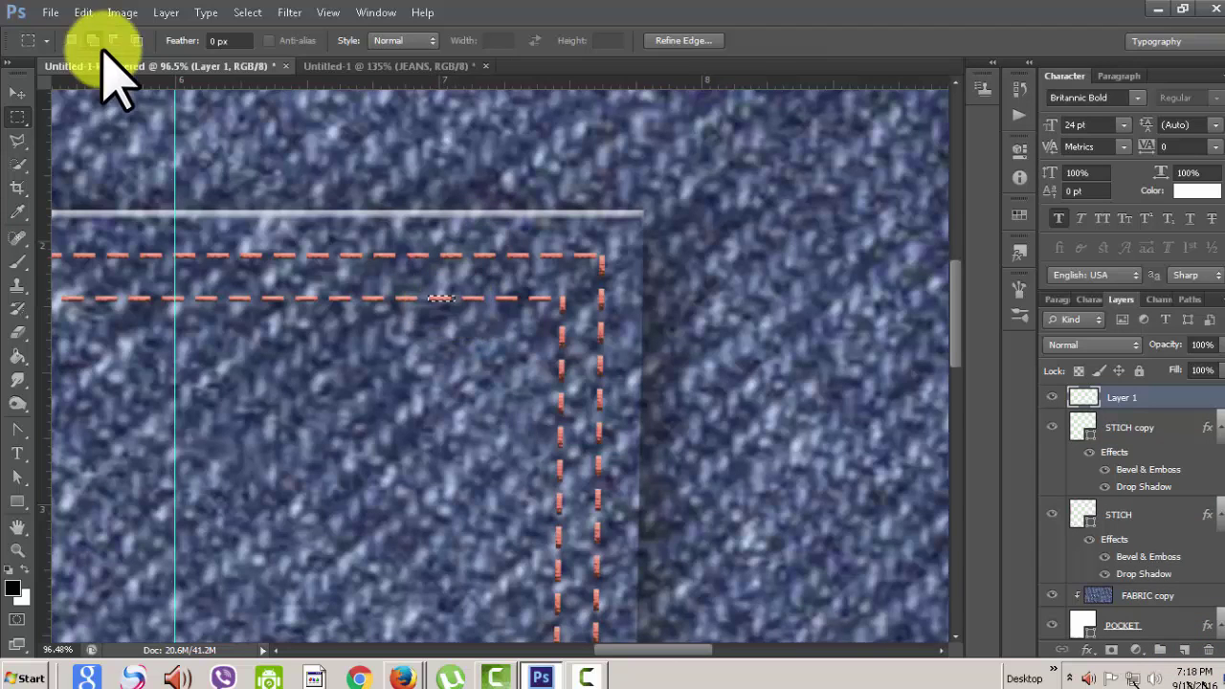
left_click(84, 12)
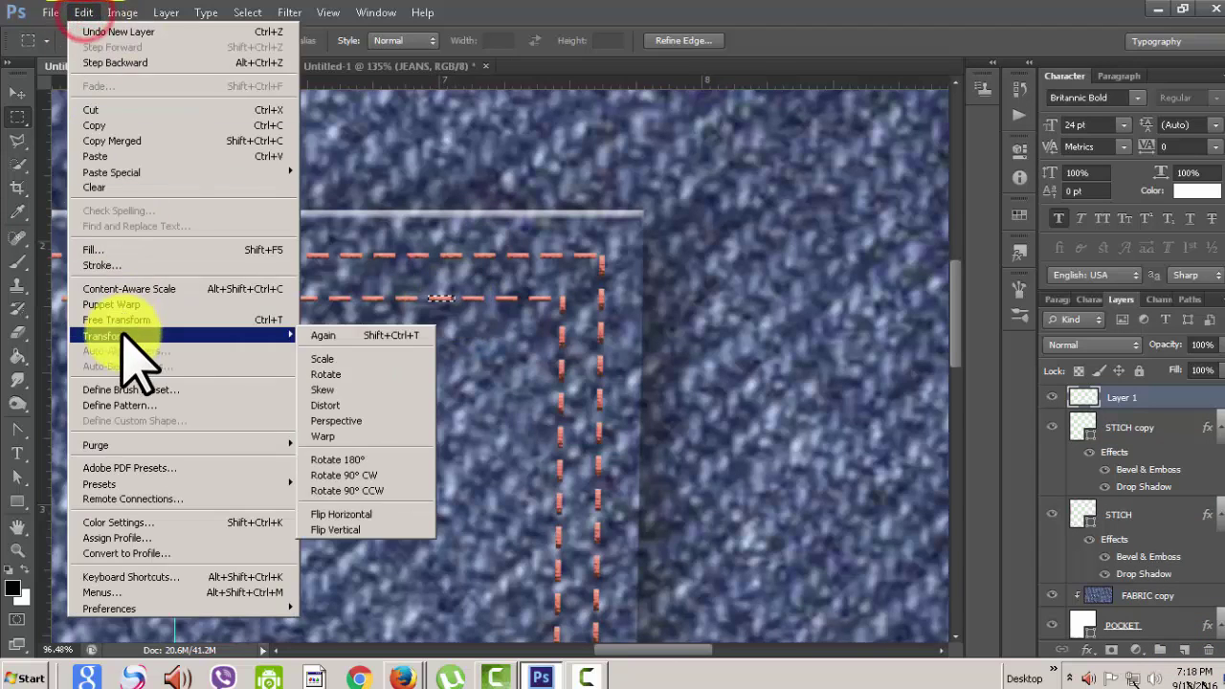
left_click(106, 250)
left_click(584, 202)
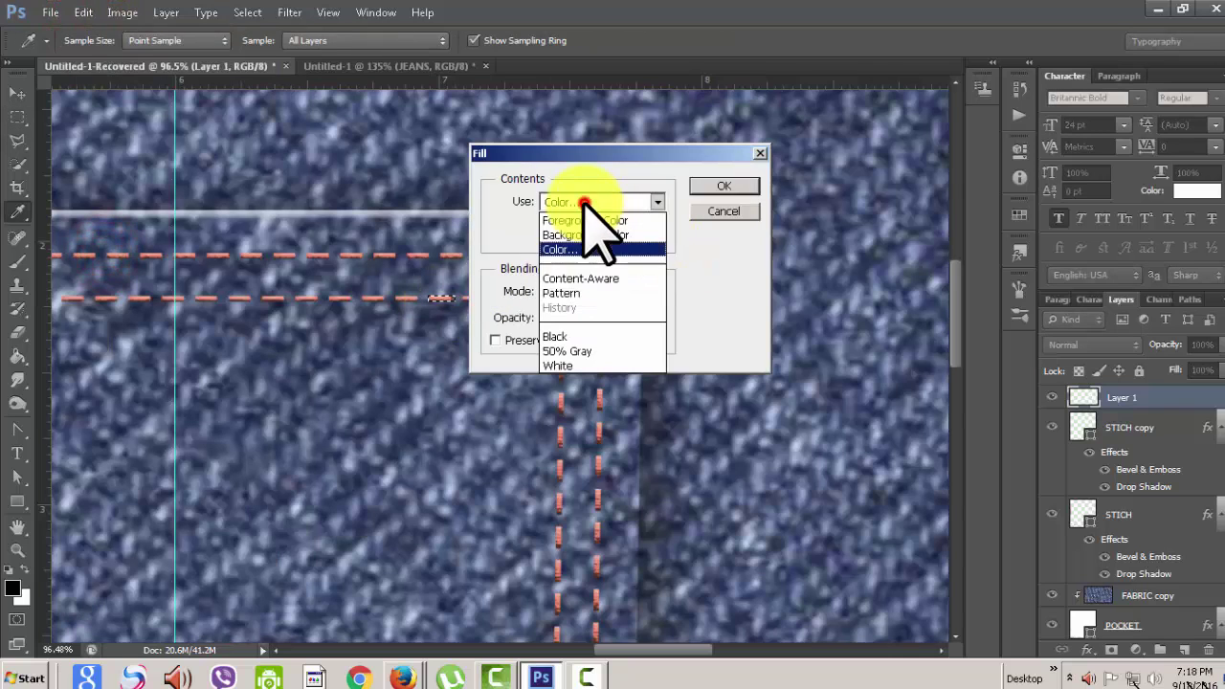
left_click(595, 335)
left_click(724, 186)
Deselect, define the dash as a brush preset named STICH, and delete Layer 1
key("m")
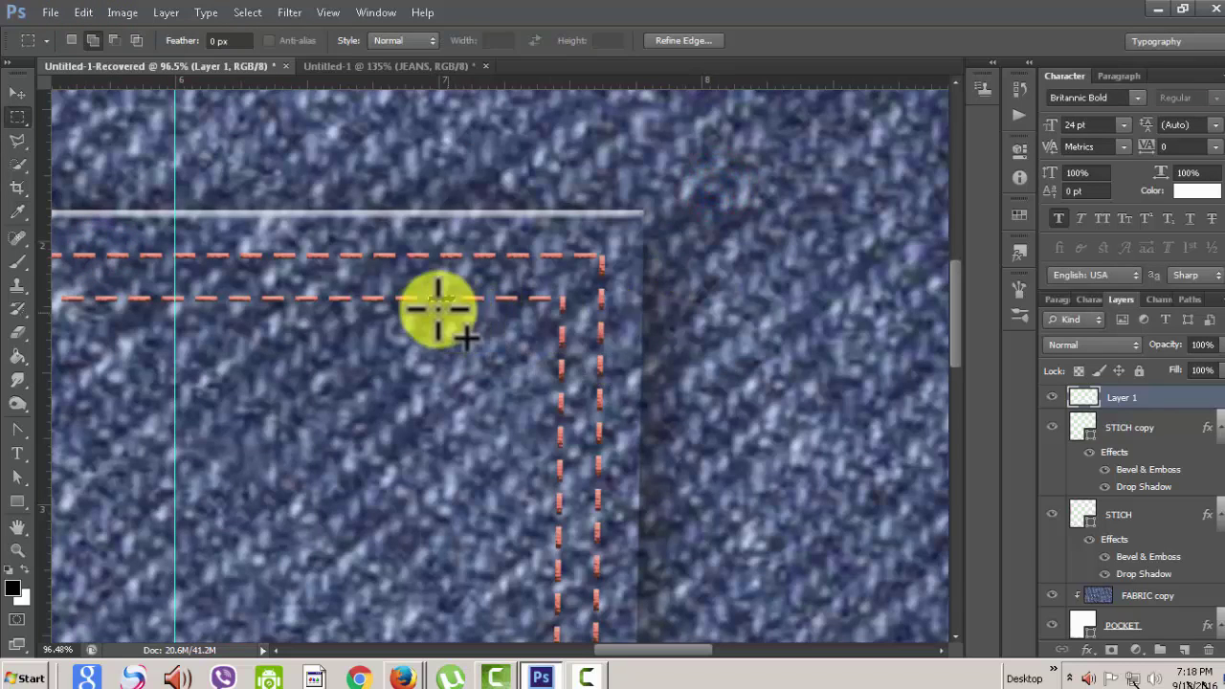
left_click(251, 13)
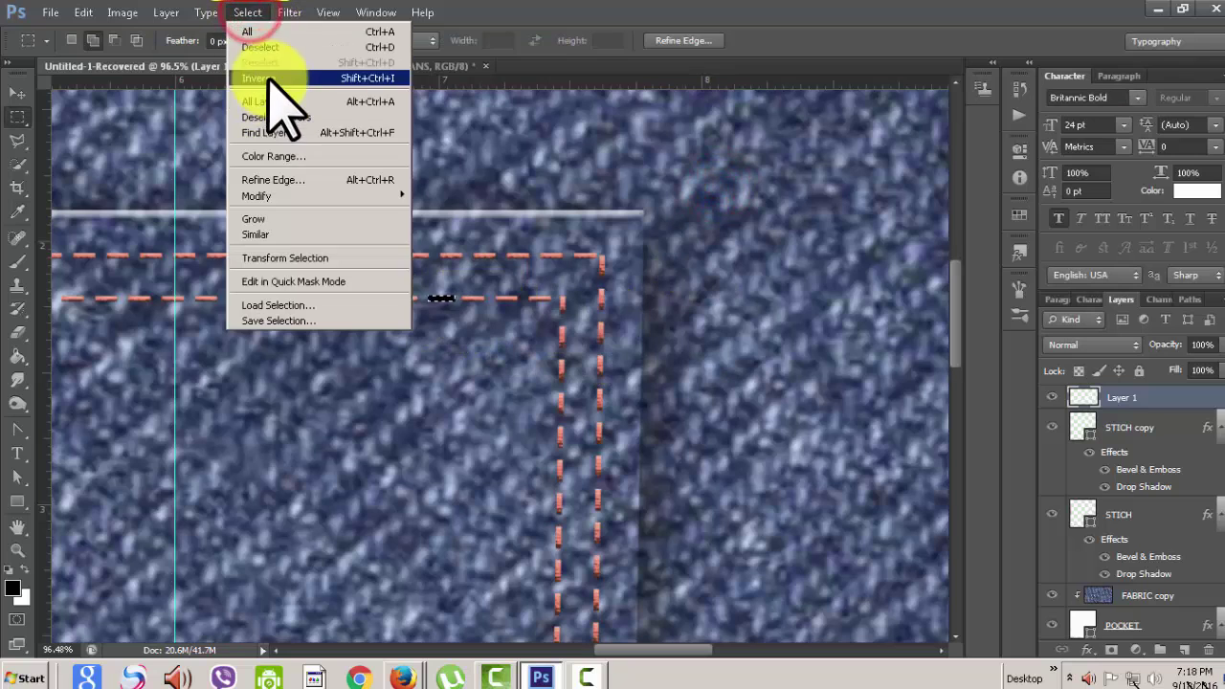
left_click(260, 45)
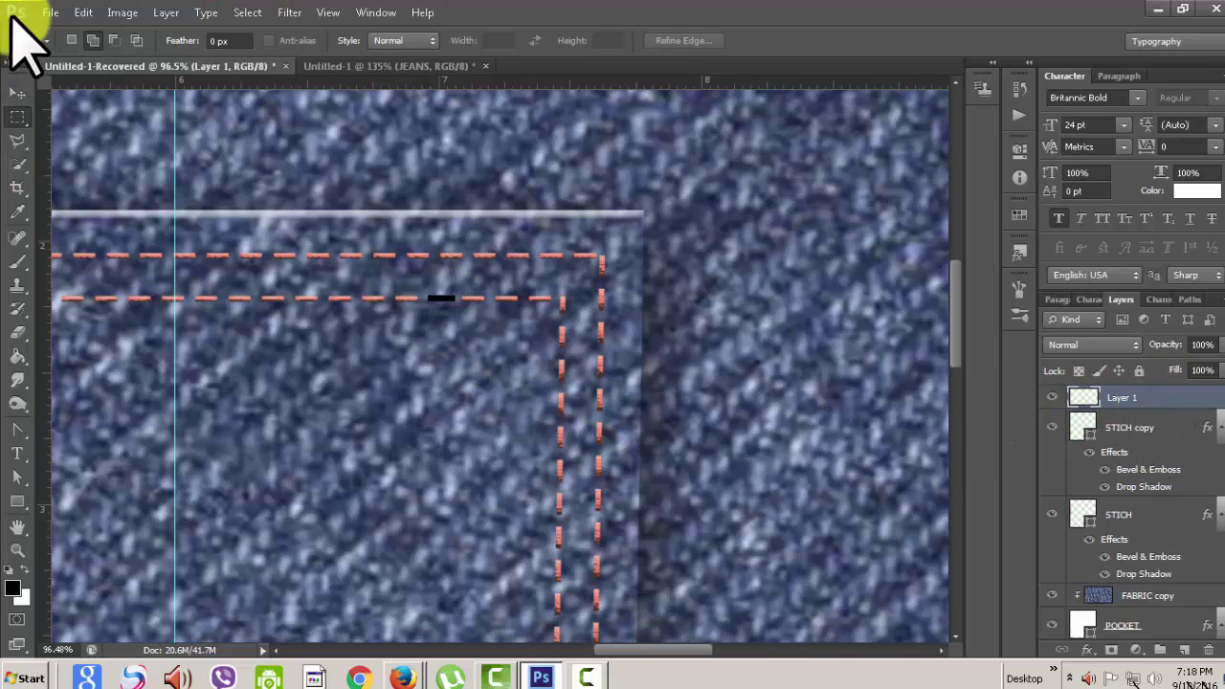
left_click(83, 12)
mouse_move(153, 336)
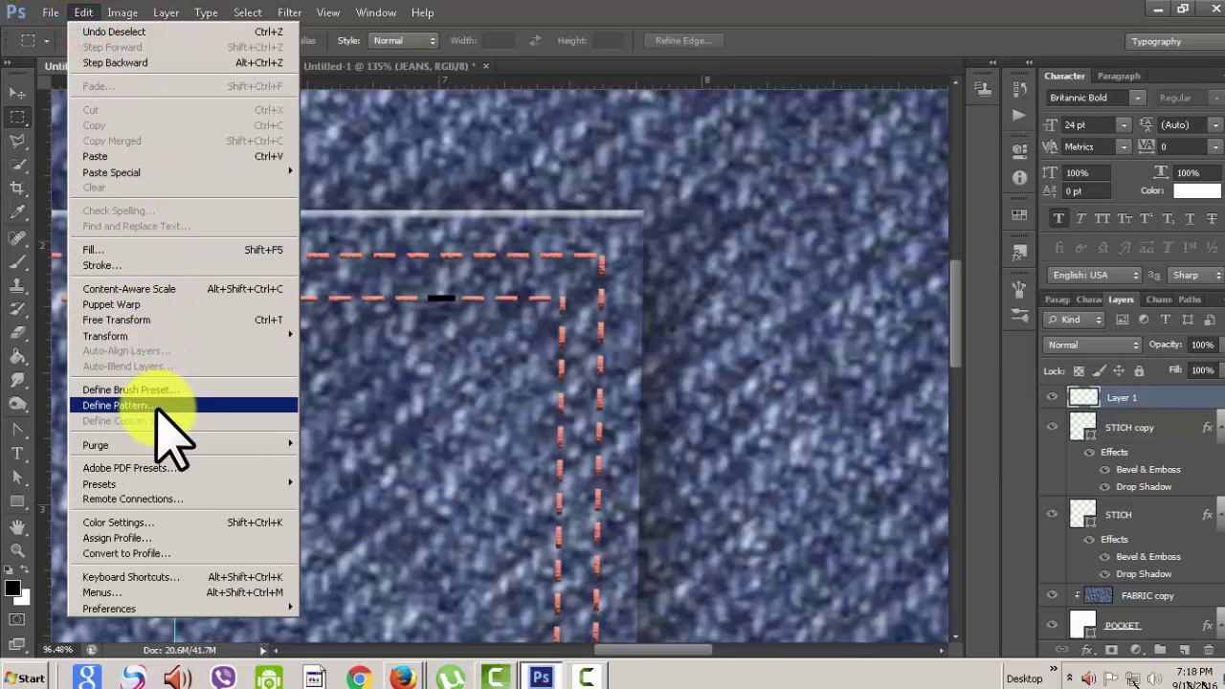
left_click(185, 389)
type("STICH")
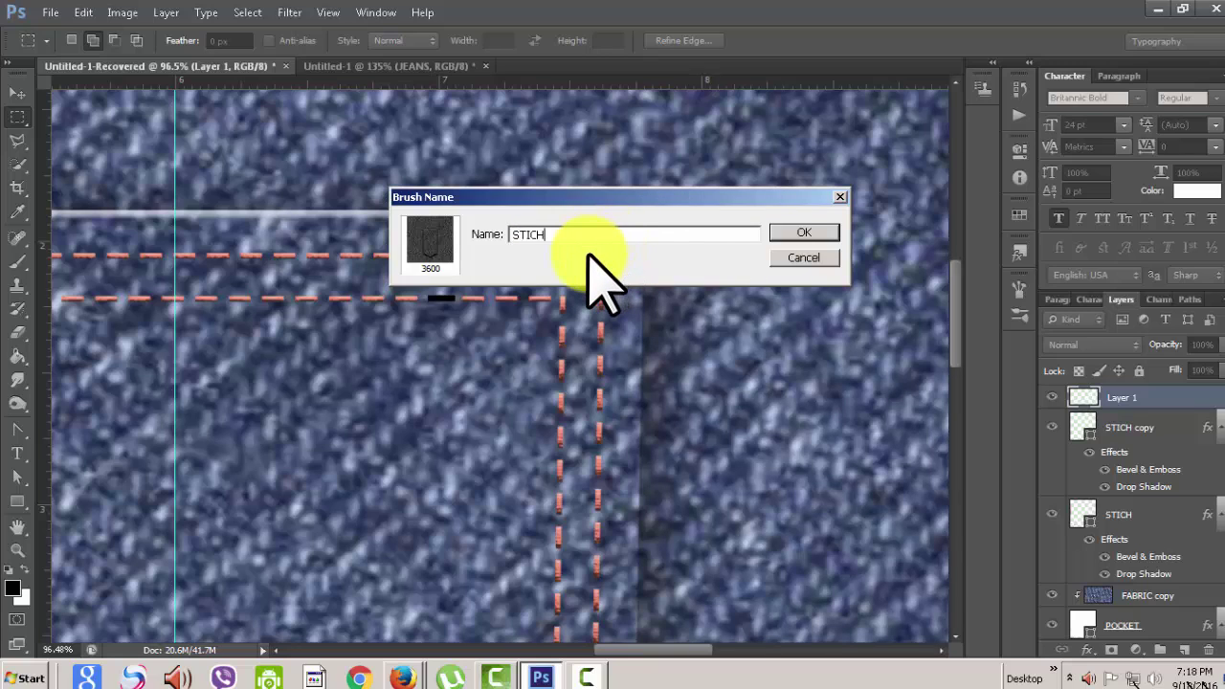
left_click(798, 235)
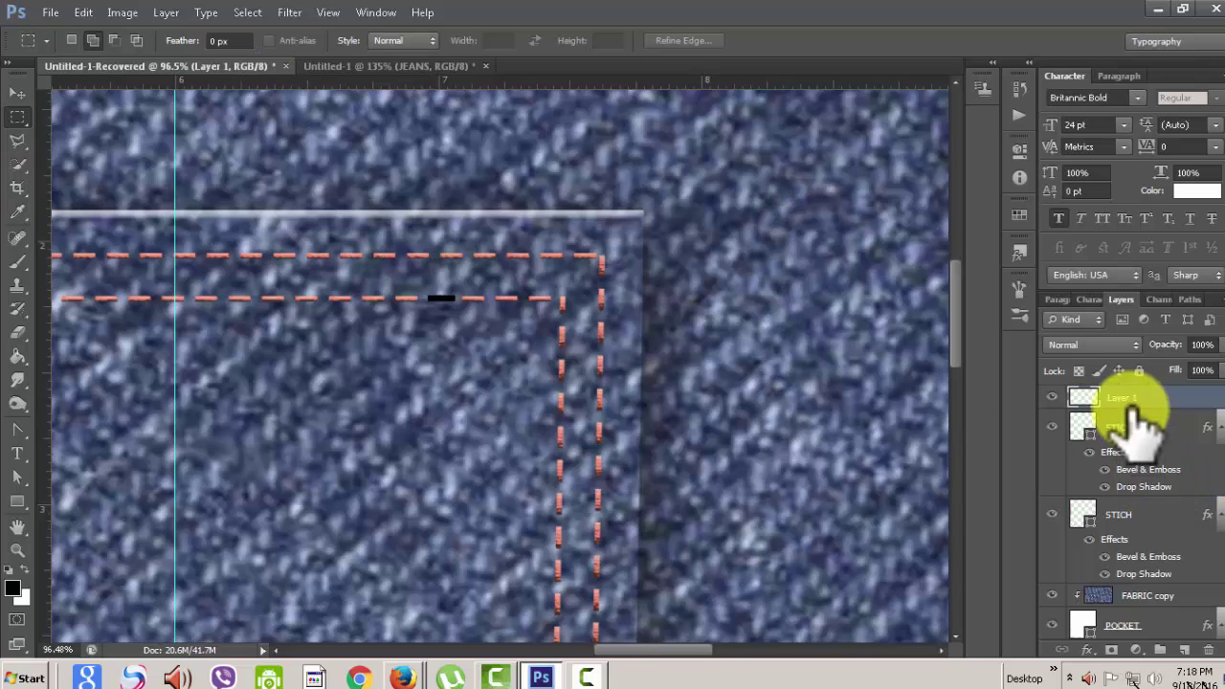
left_click(1207, 650)
left_click(588, 258)
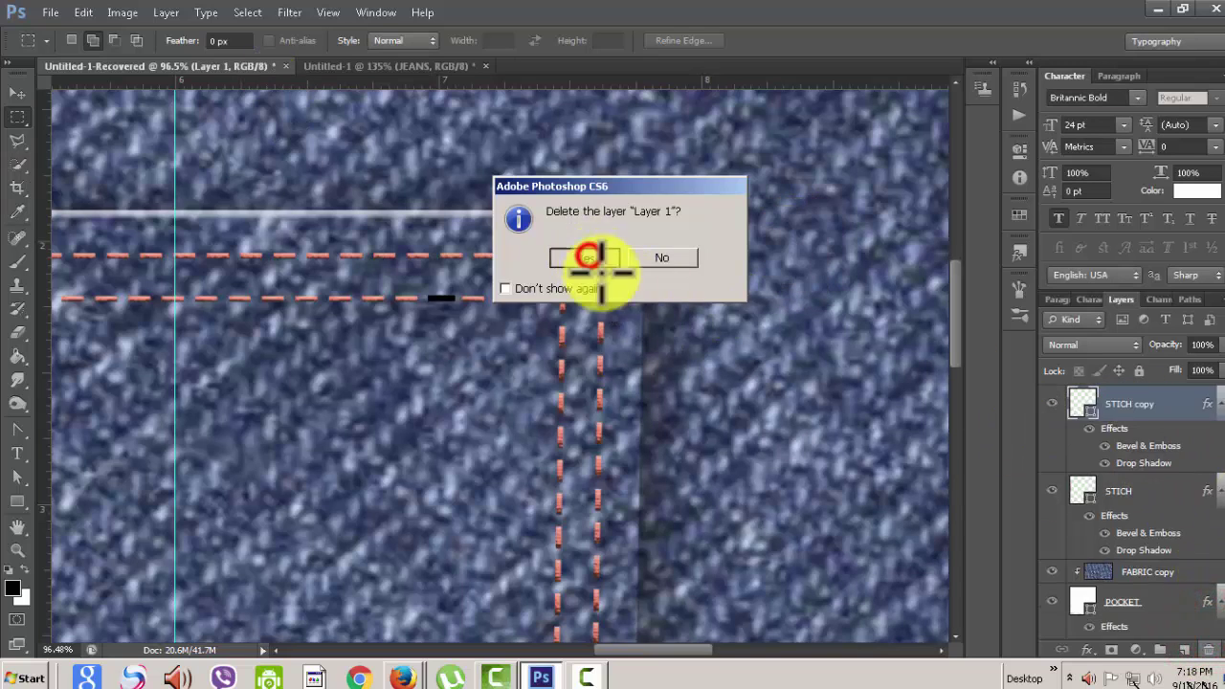
scroll(369, 405, "down", 3)
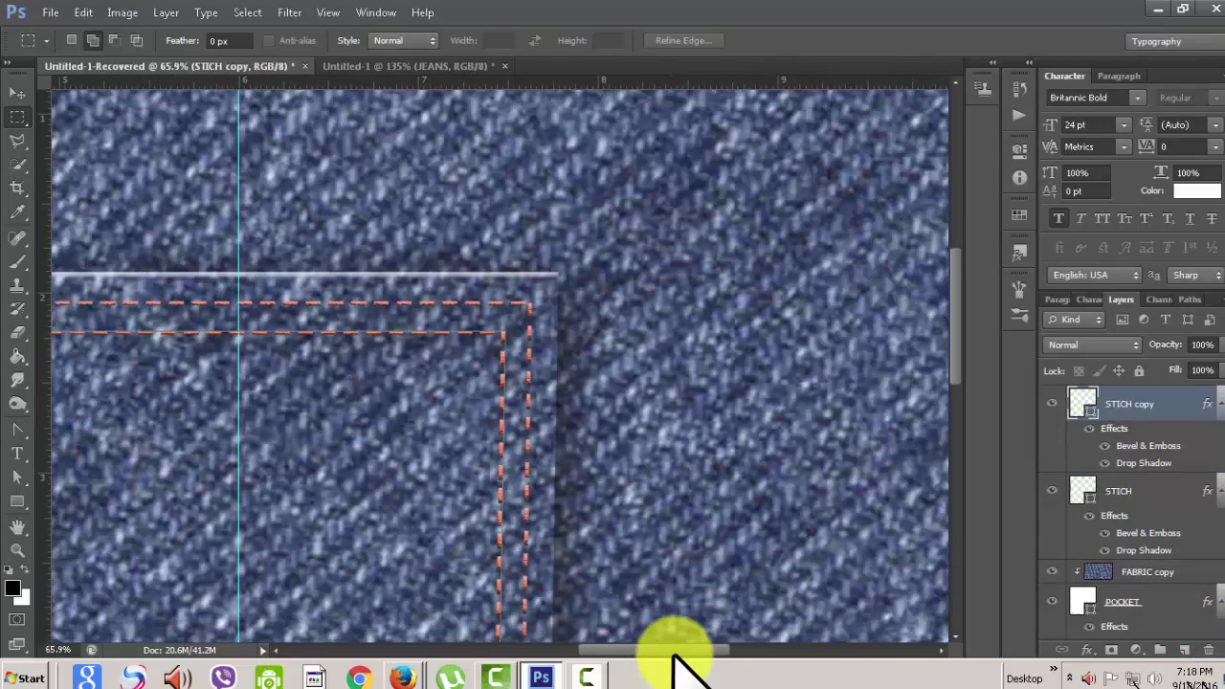
Zoom out to the whole pocket and load the STICH preset into the Brush tool
mouse_move(675, 651)
left_mouse_down()
mouse_move(621, 650)
mouse_move(623, 588)
left_mouse_up()
scroll(618, 543, "down", 1)
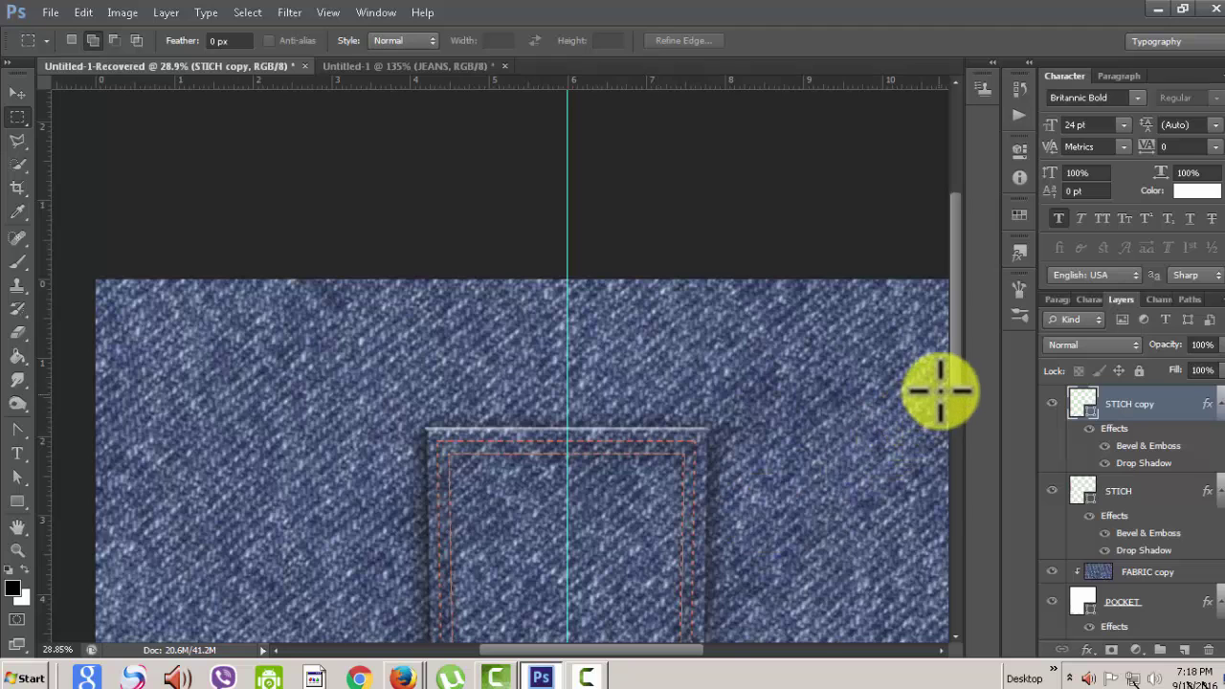
left_click_drag(955, 375, 958, 431)
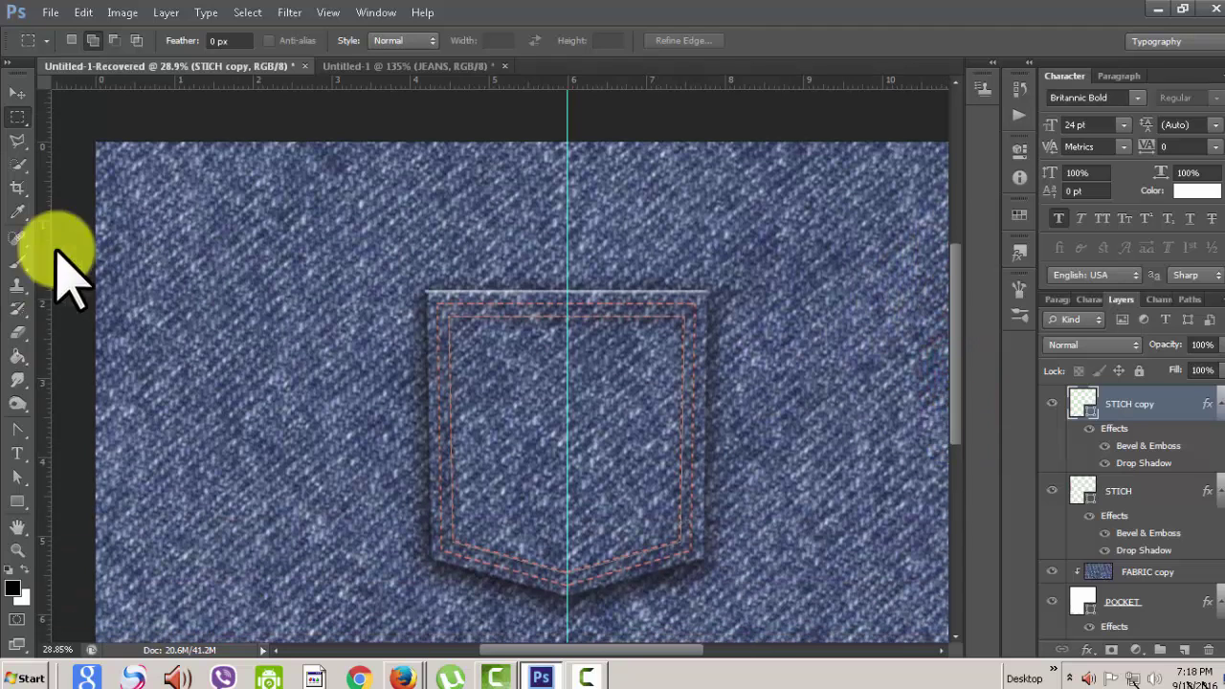
left_click(18, 260)
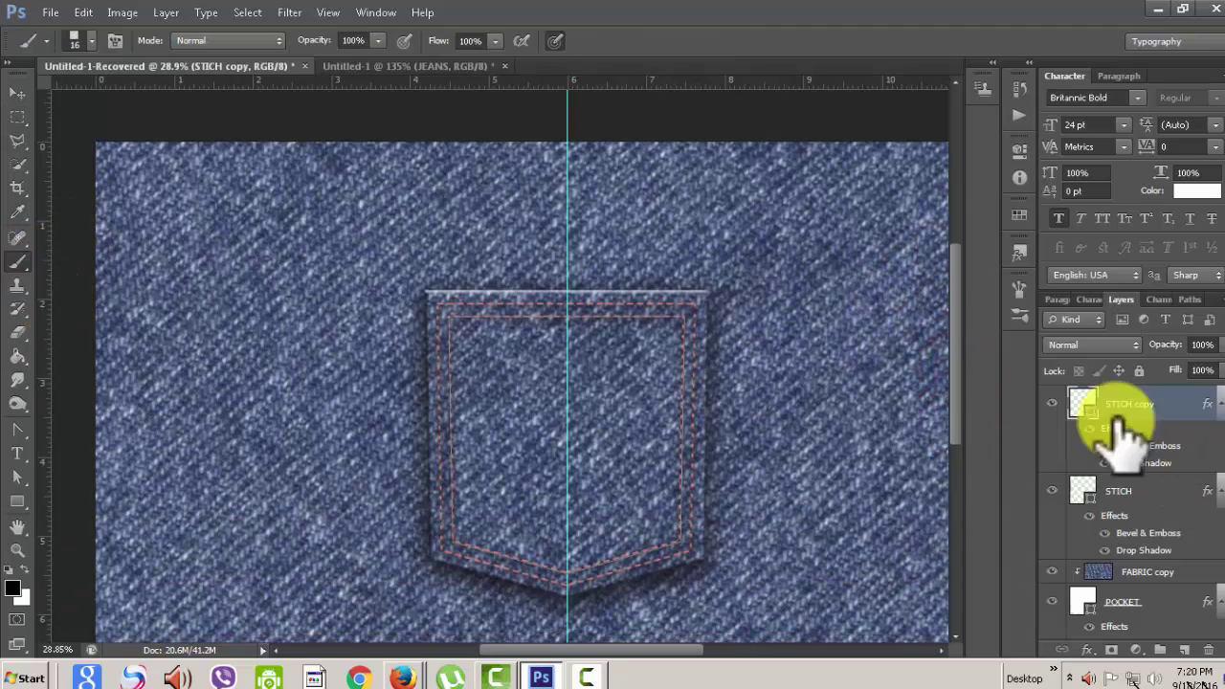
left_click(89, 41)
left_click(206, 258)
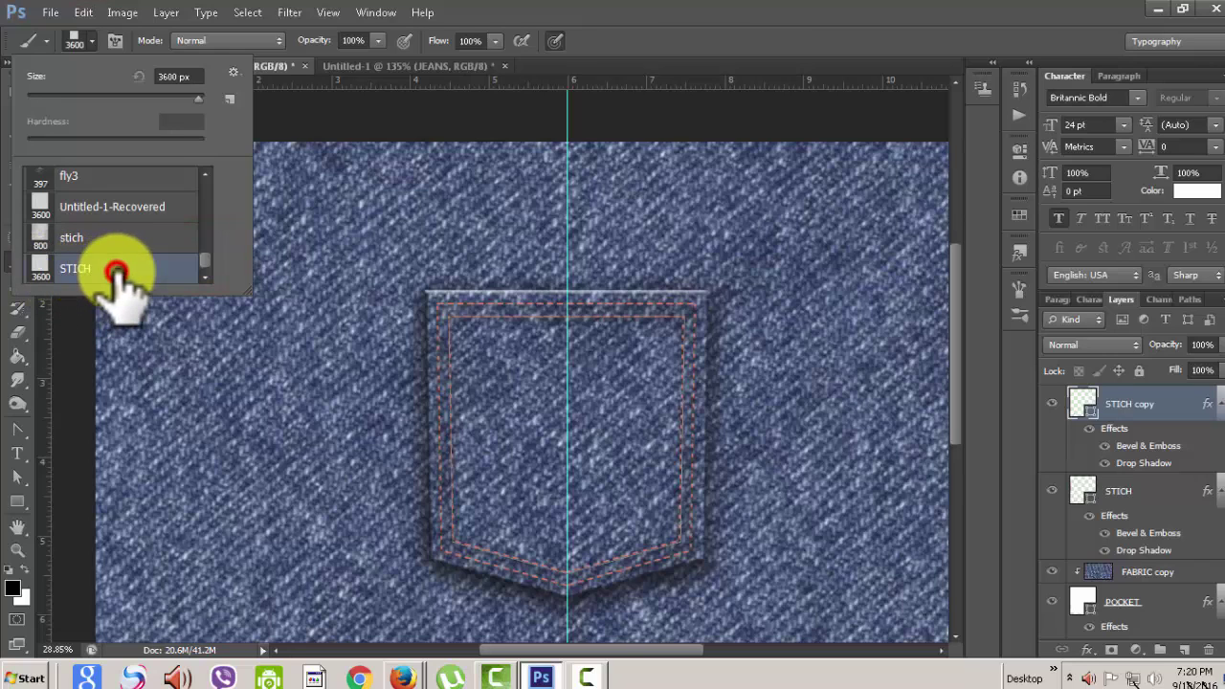
left_click(627, 8)
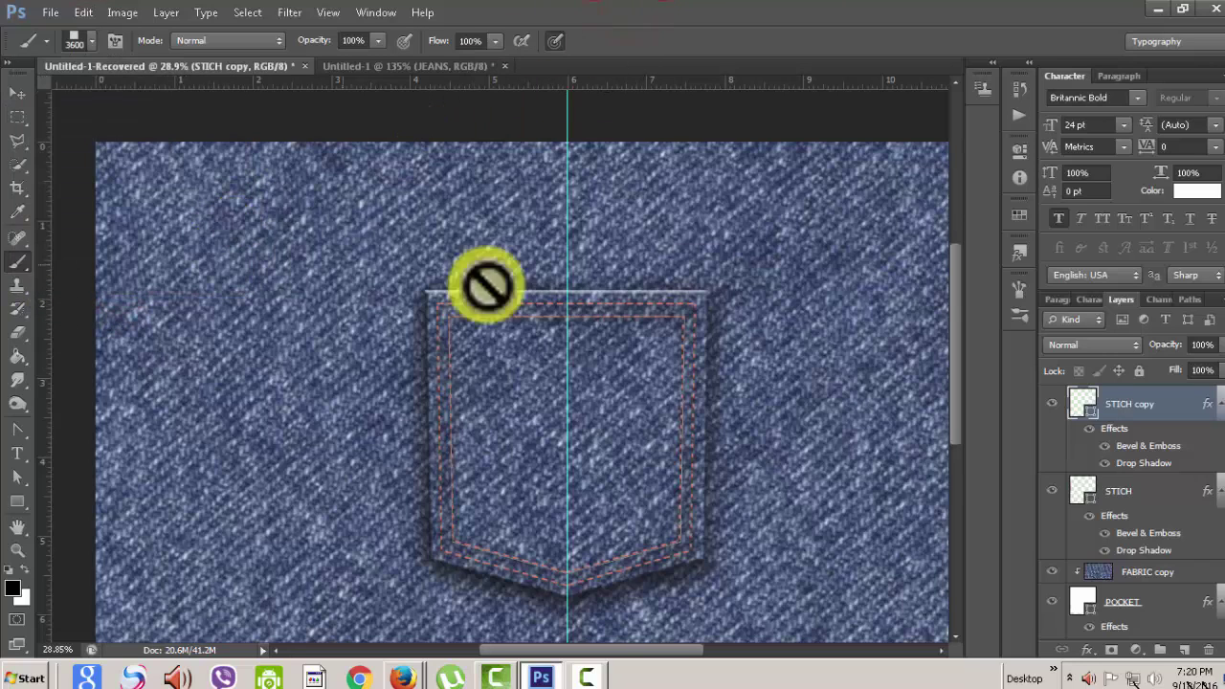
Set STICH brush spacing to 281% and Shape Dynamics angle jitter control to Direction
left_click(1016, 287)
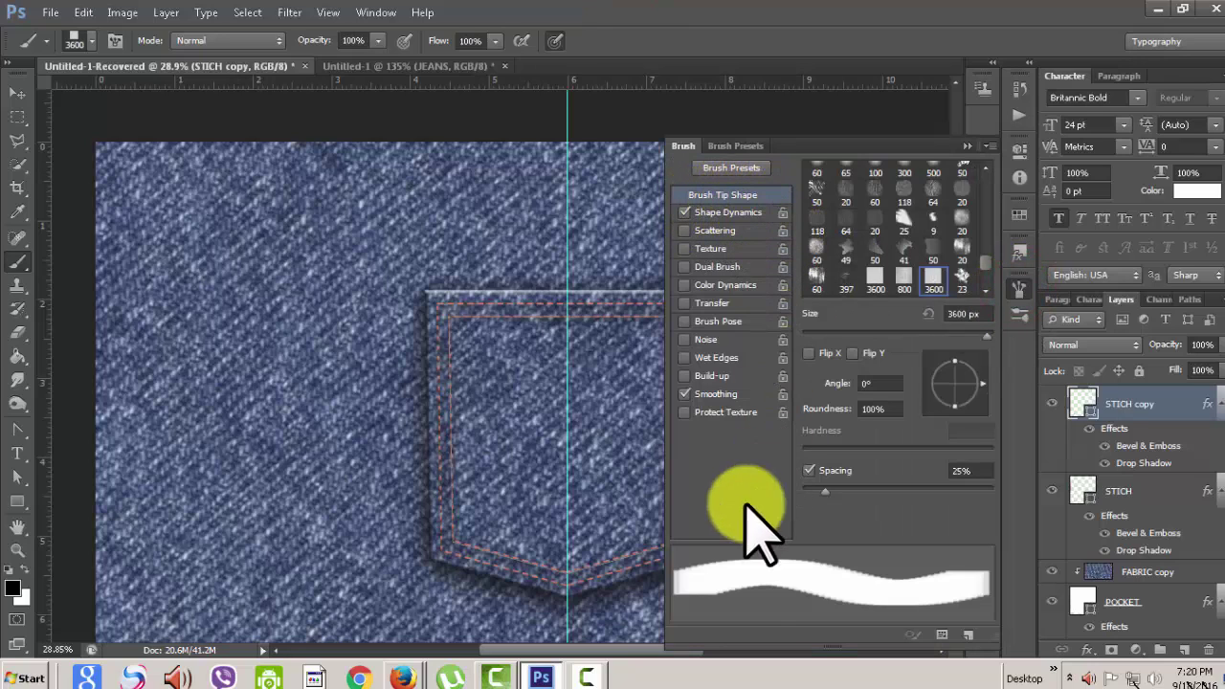
left_click_drag(822, 491, 959, 492)
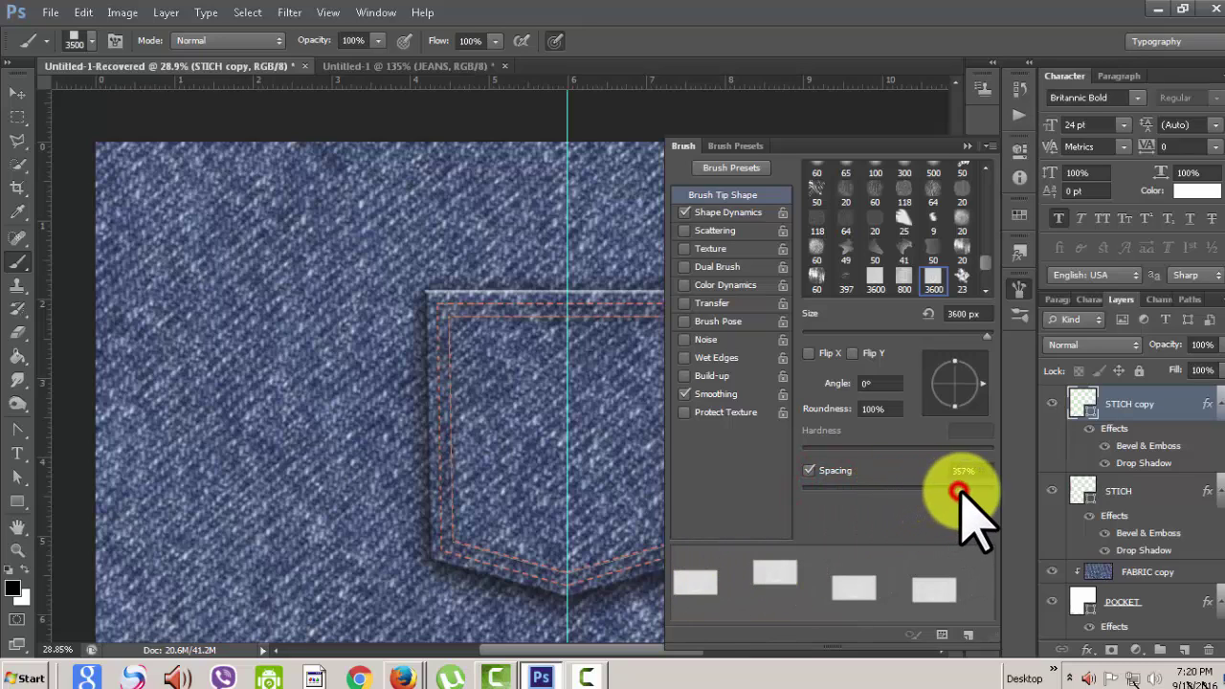
left_click_drag(956, 488, 951, 492)
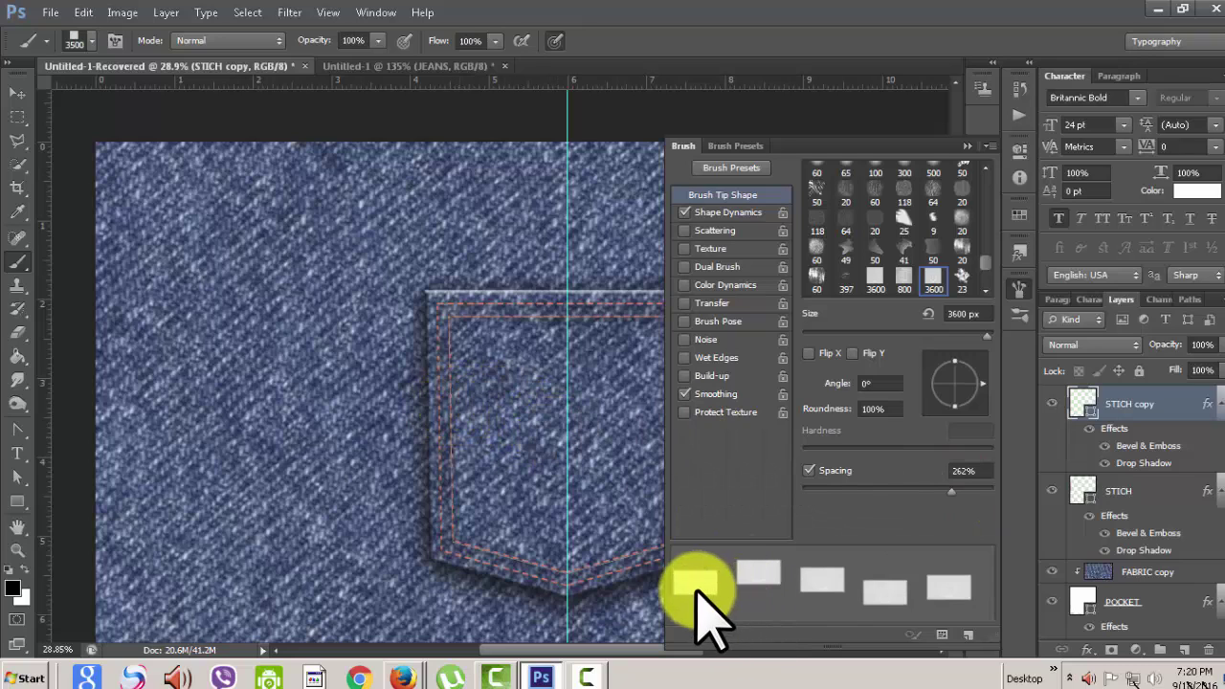
left_click_drag(949, 489, 954, 490)
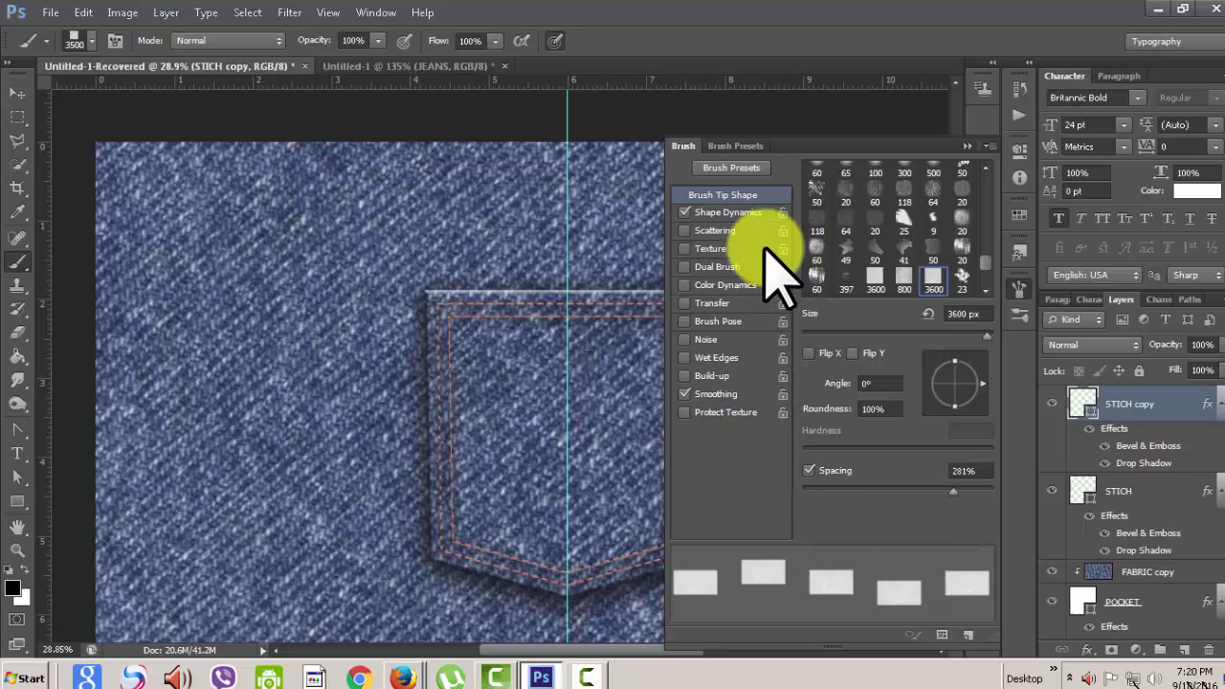
left_click(749, 213)
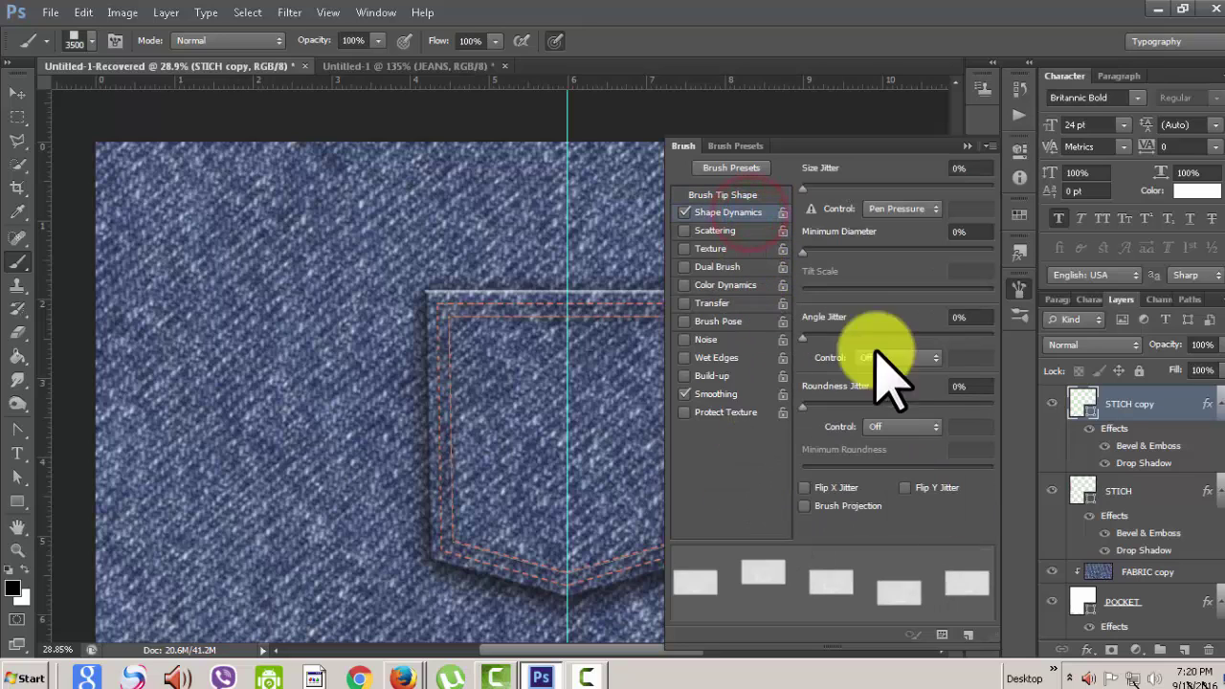
left_click(933, 359)
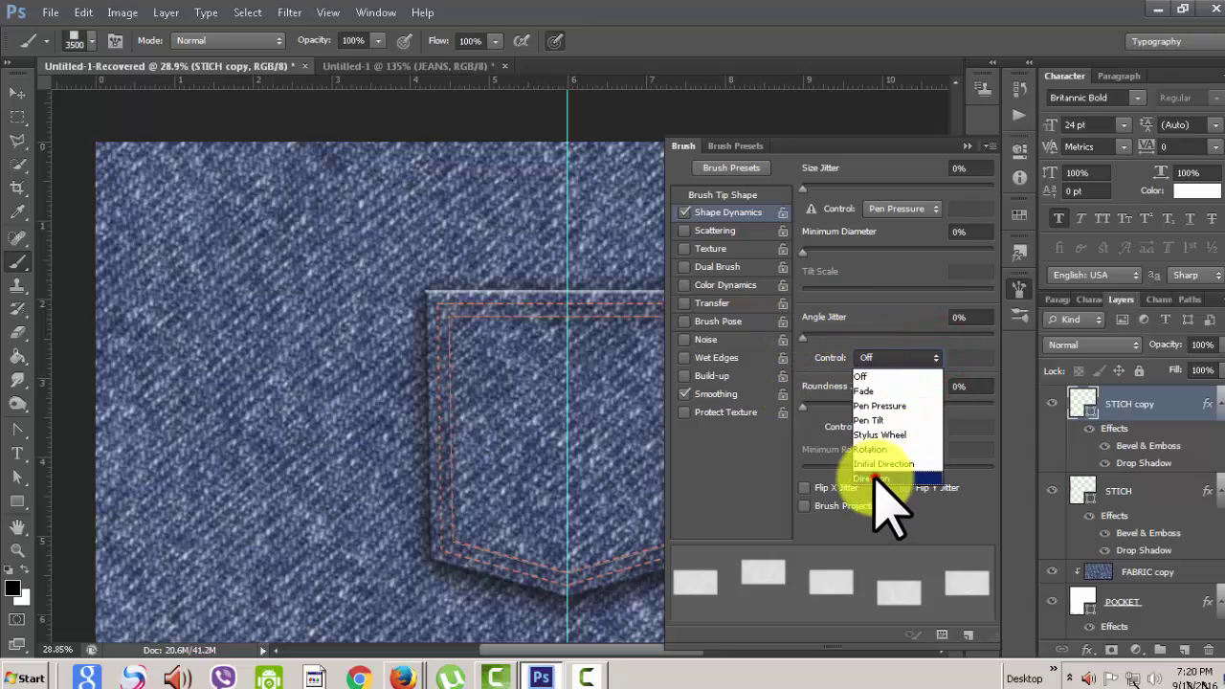
left_click(873, 479)
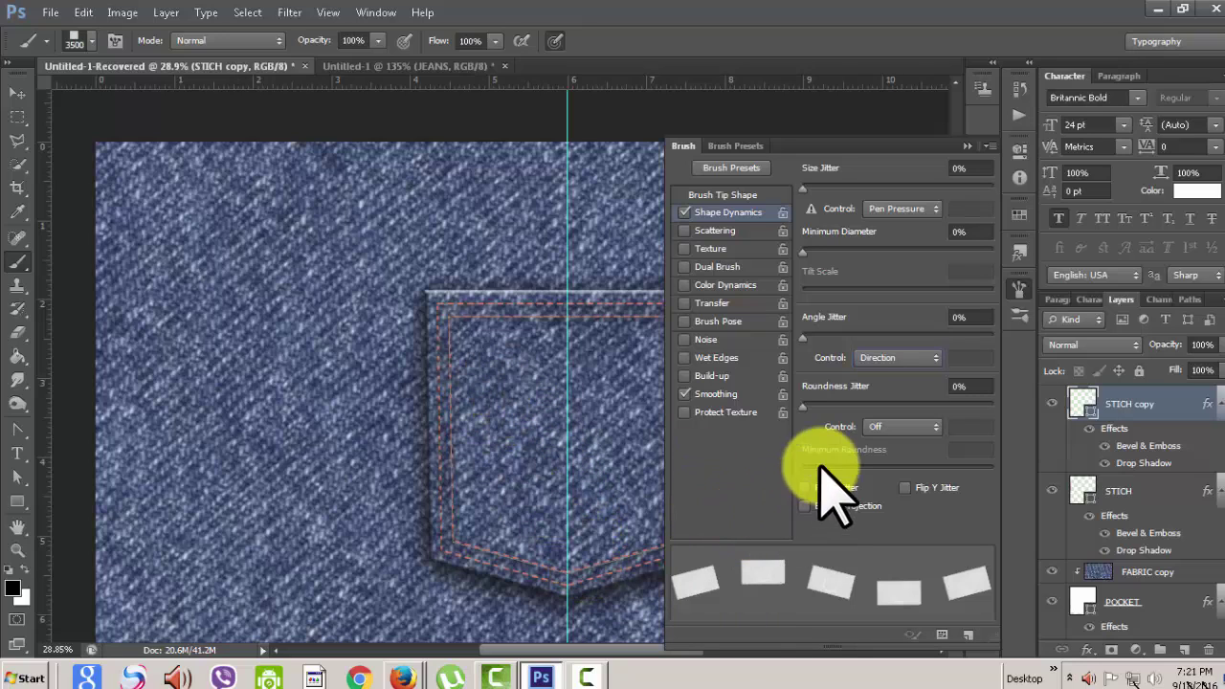
Shrink the brush tip and add a new empty layer renamed design
left_click(972, 145)
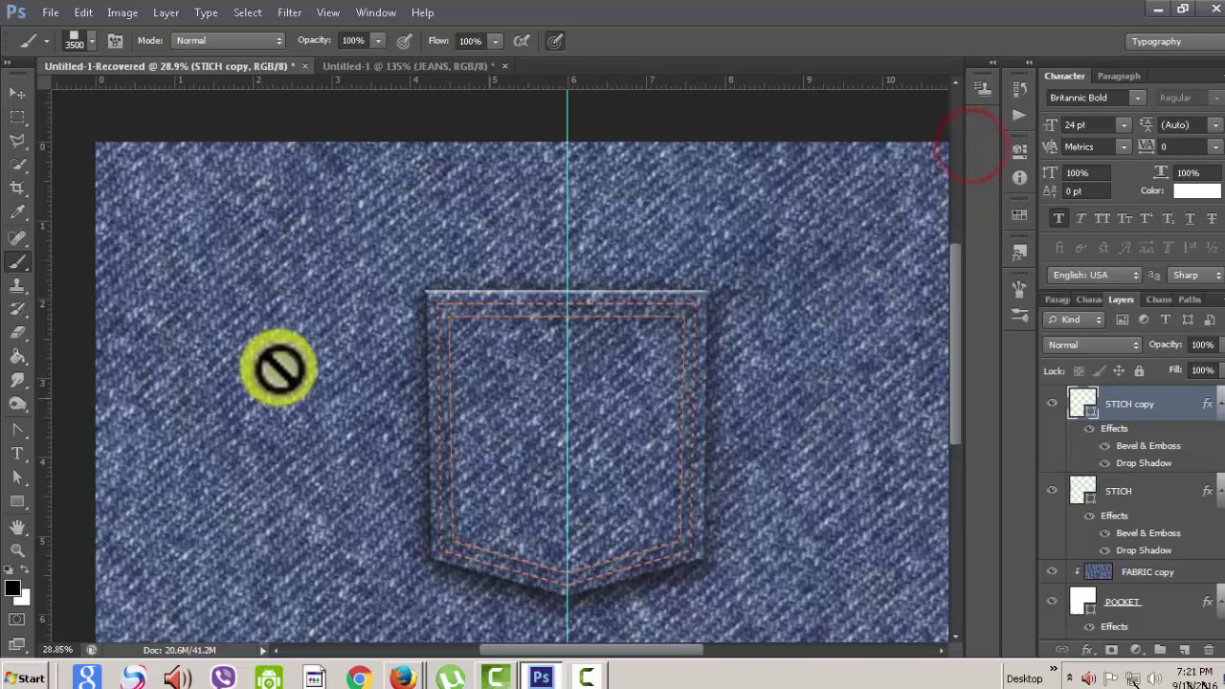
left_click(91, 40)
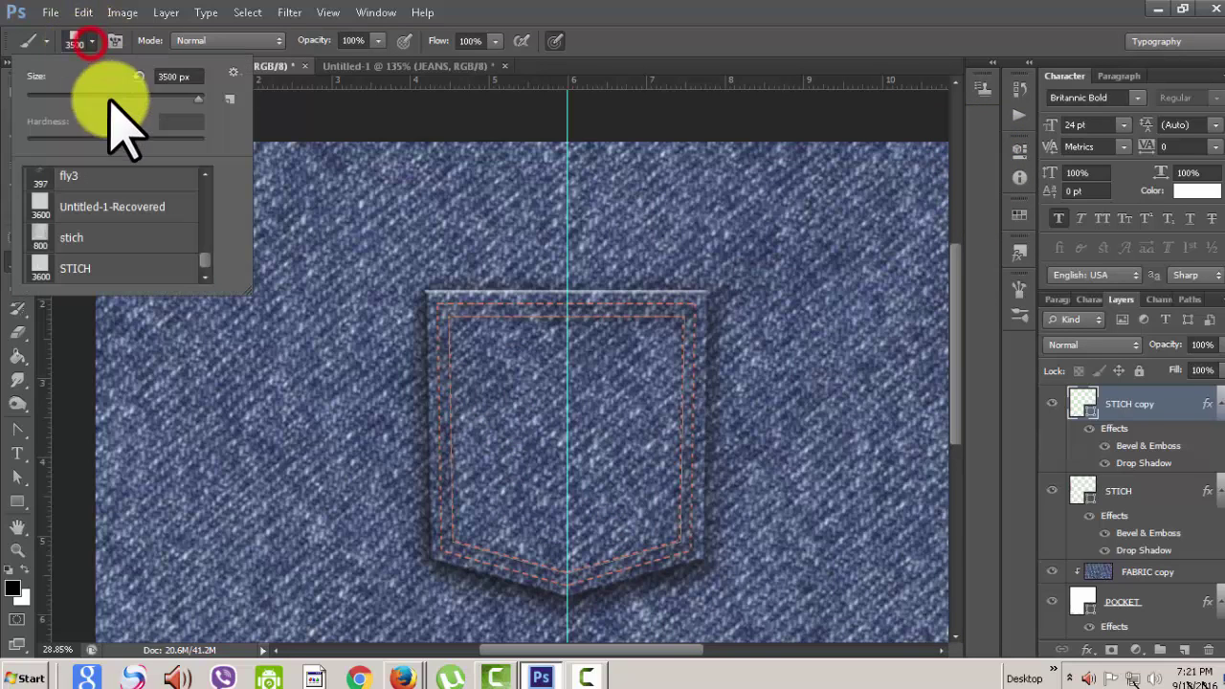
left_click_drag(191, 95, 40, 97)
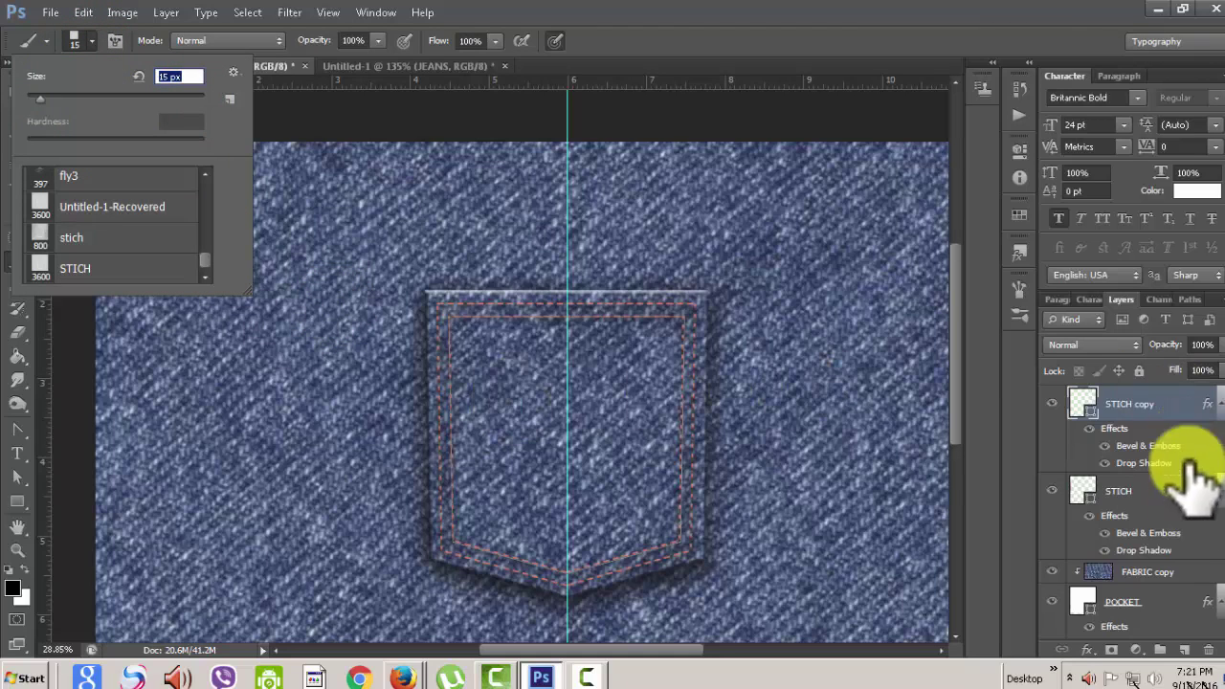
left_click(1185, 650)
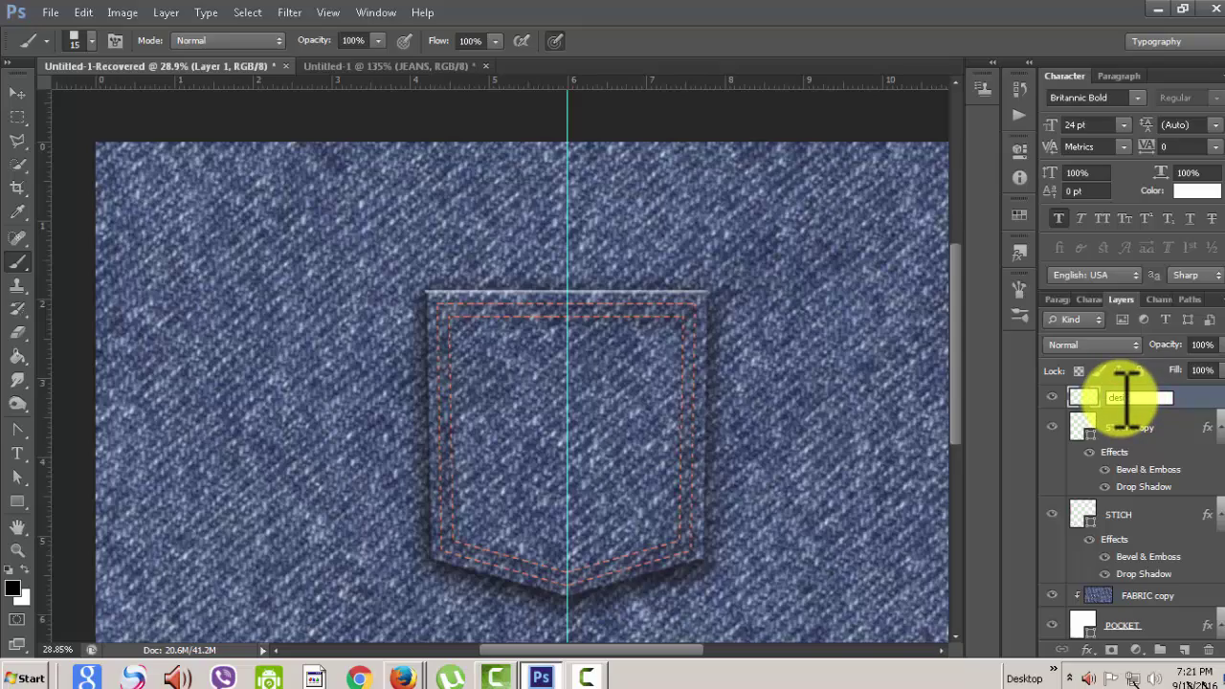
type("gn")
left_click(1201, 399)
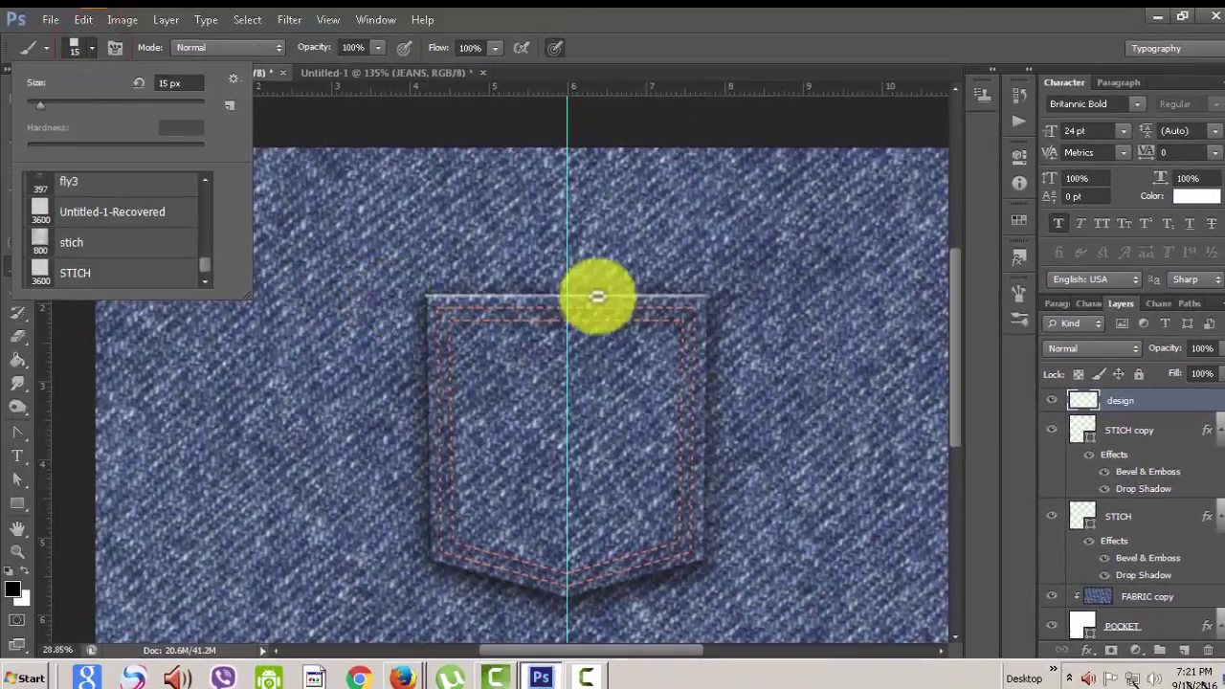
Fine-tune the brush size to exactly 15 px
left_click(57, 100)
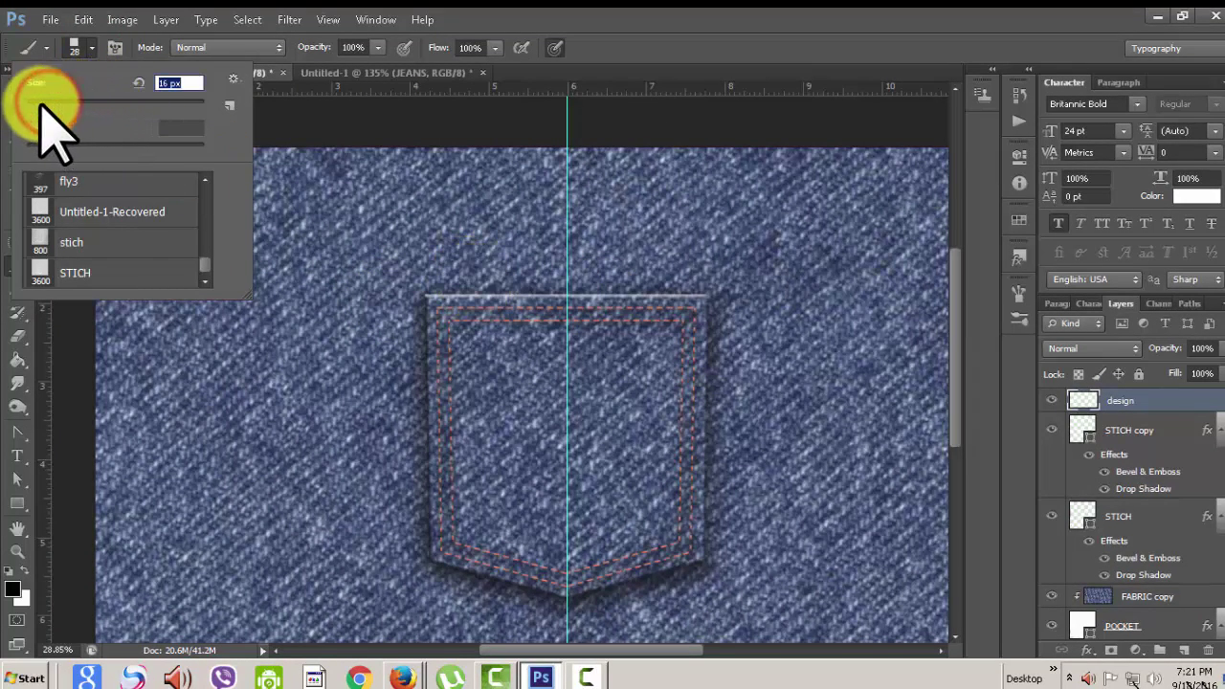
left_click_drag(40, 102, 38, 103)
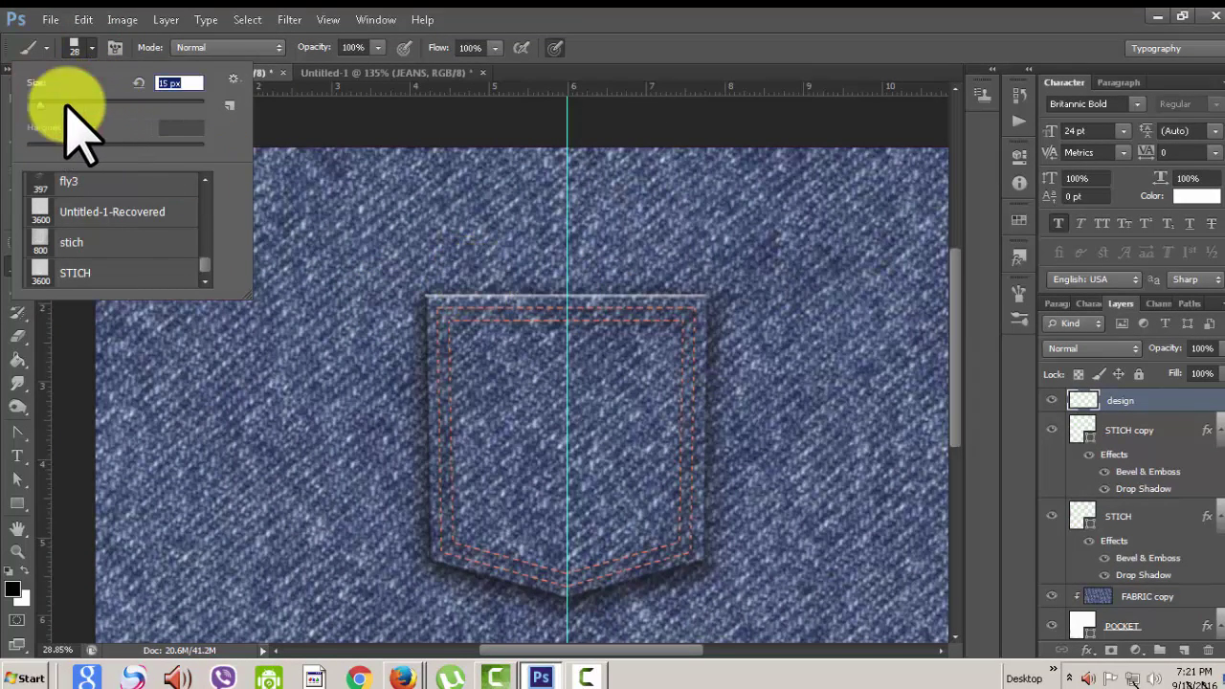
left_click(748, 21)
Paint orange dashed stitches curving toward the pocket top and straight across to its right side
left_click(17, 266)
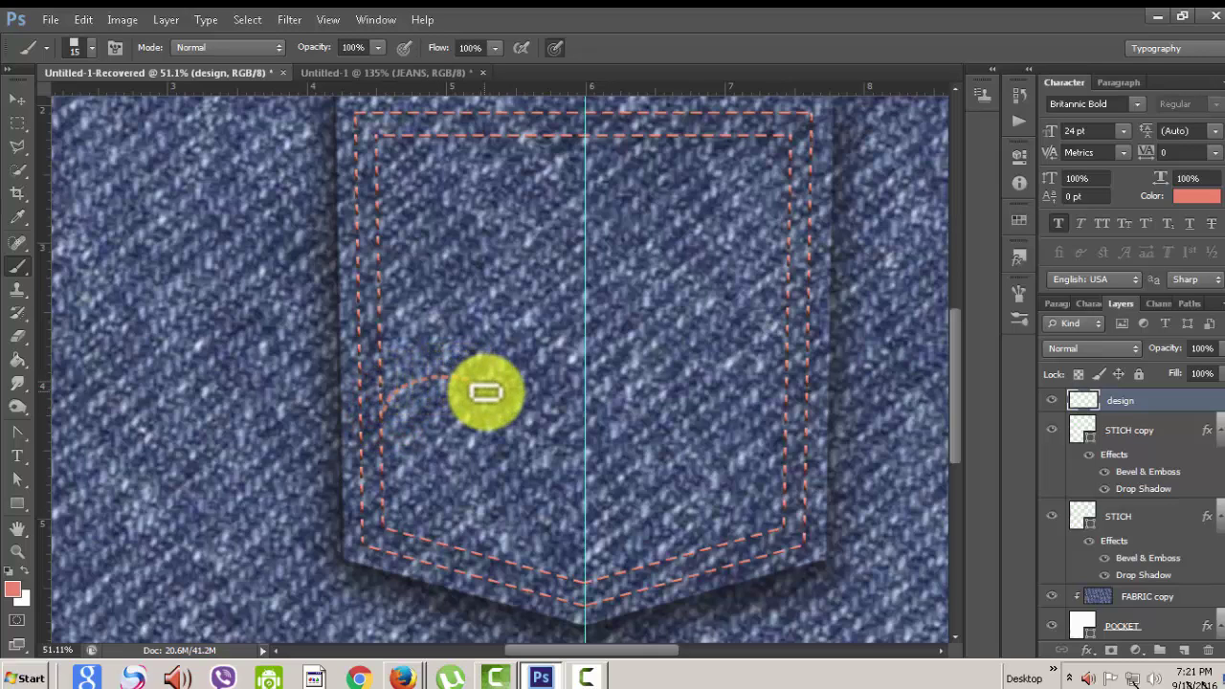
key("ctrl+z")
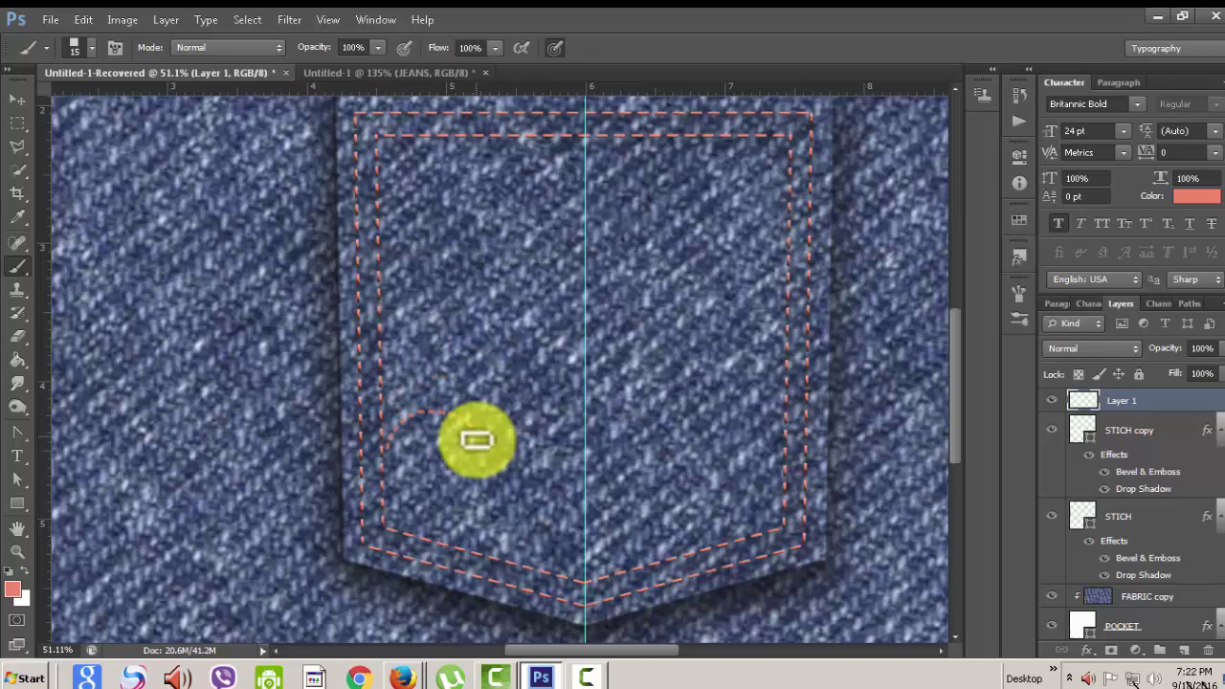
left_click_drag(522, 376, 574, 371)
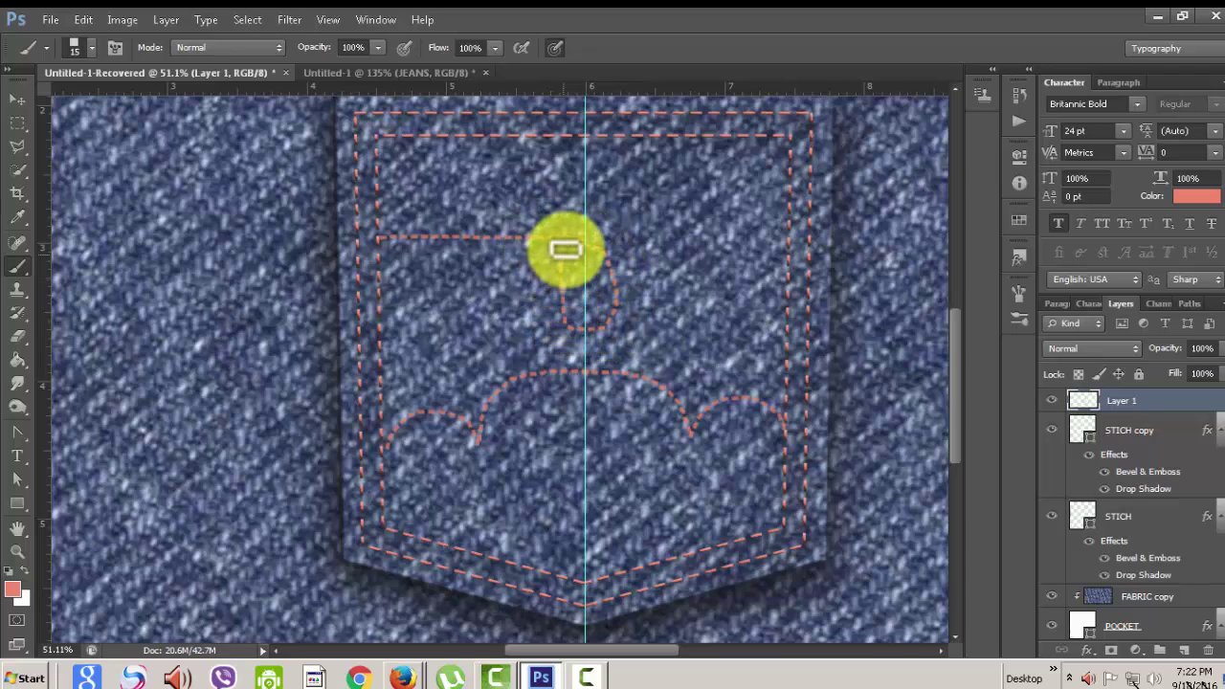
left_click_drag(601, 235, 767, 234)
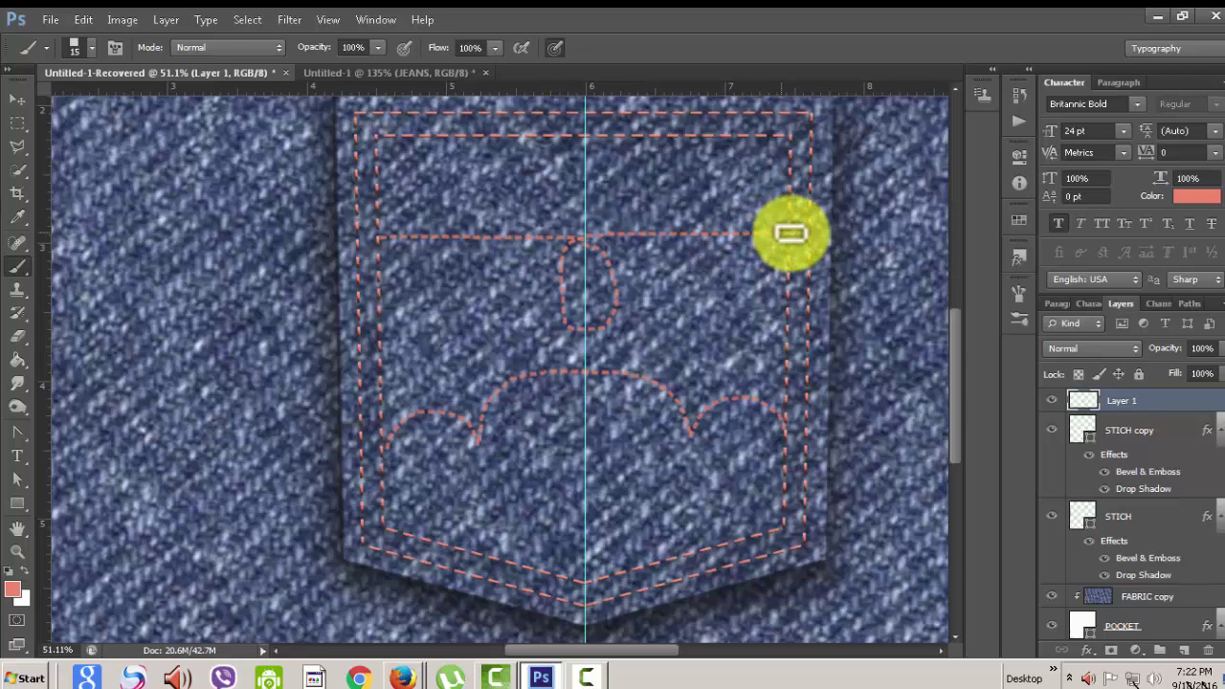
scroll(627, 358, "down", 3)
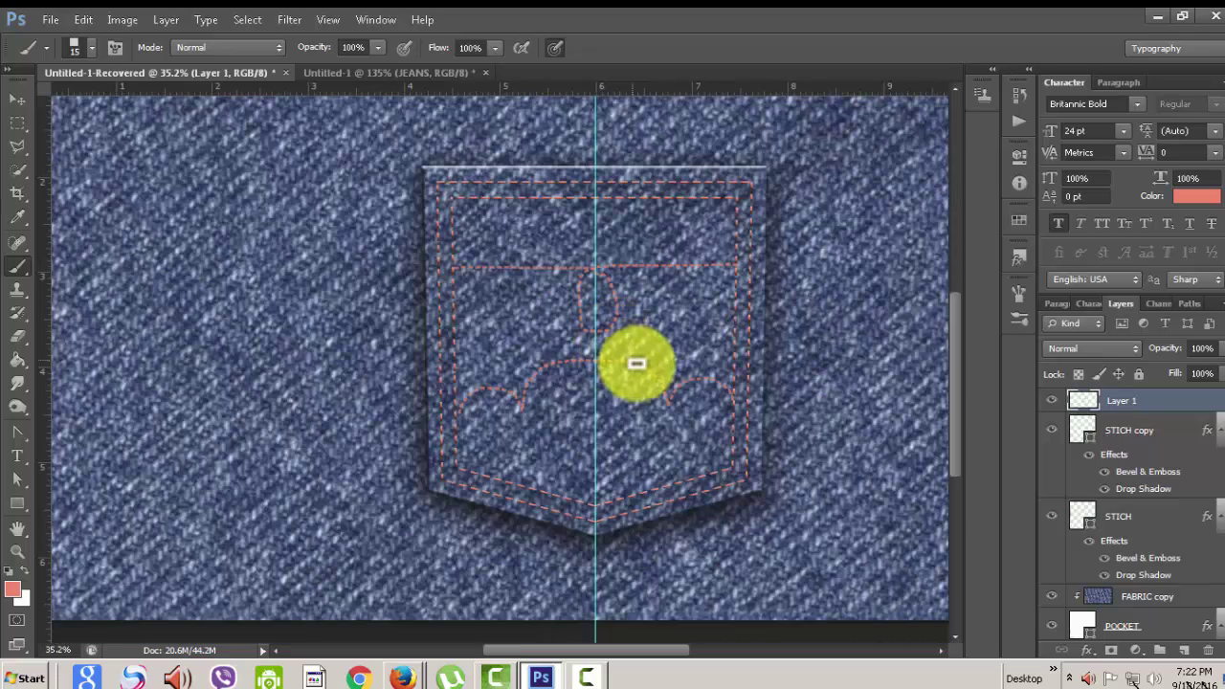
scroll(637, 364, "down", 3)
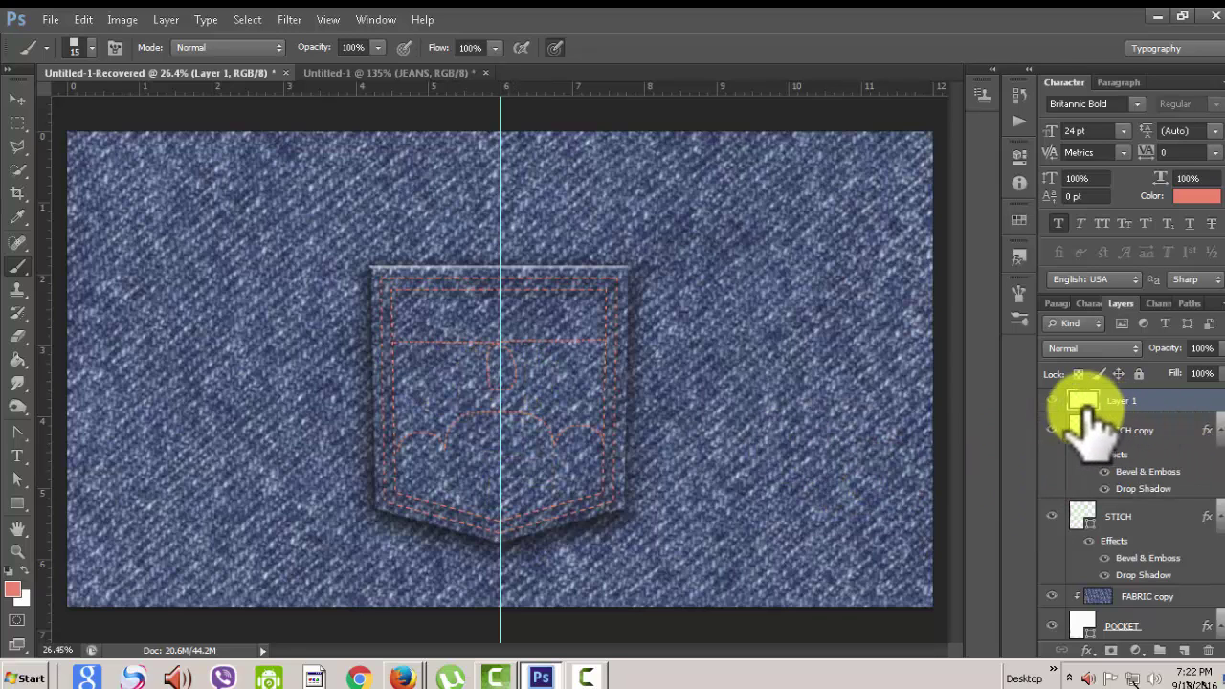
Alt-drag STICH copy's Bevel & Emboss and Drop Shadow effects onto Layer 1, then select FABRIC
left_click(1054, 401)
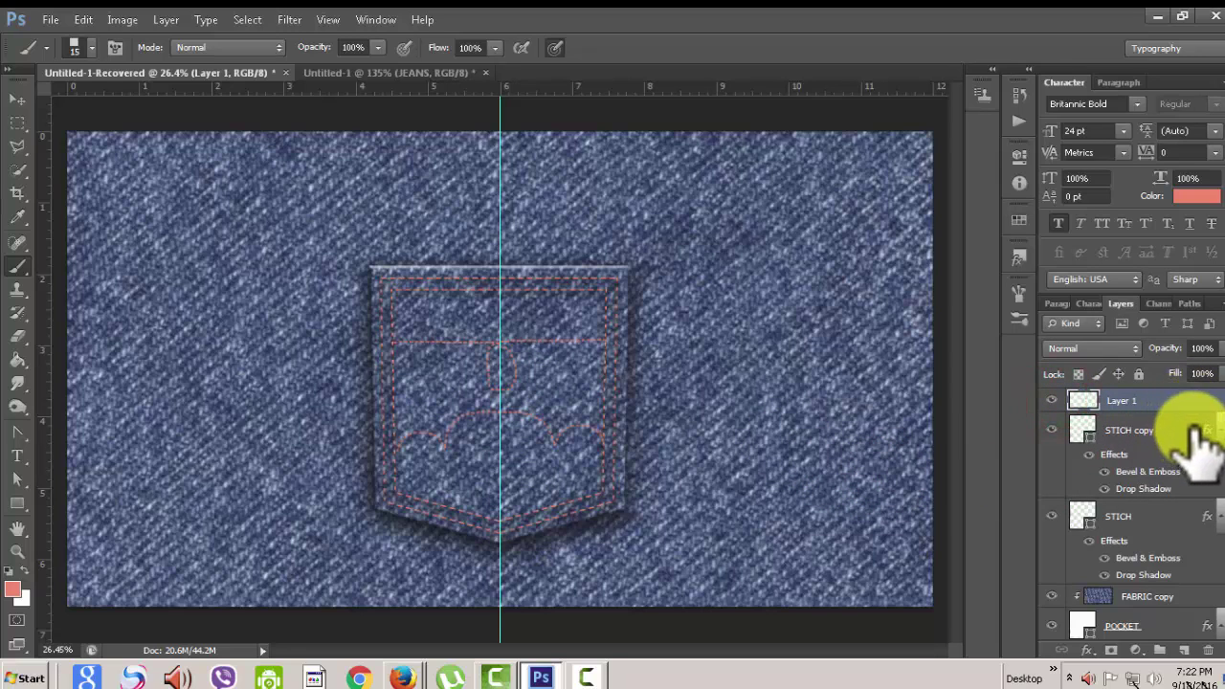
left_click(1158, 442)
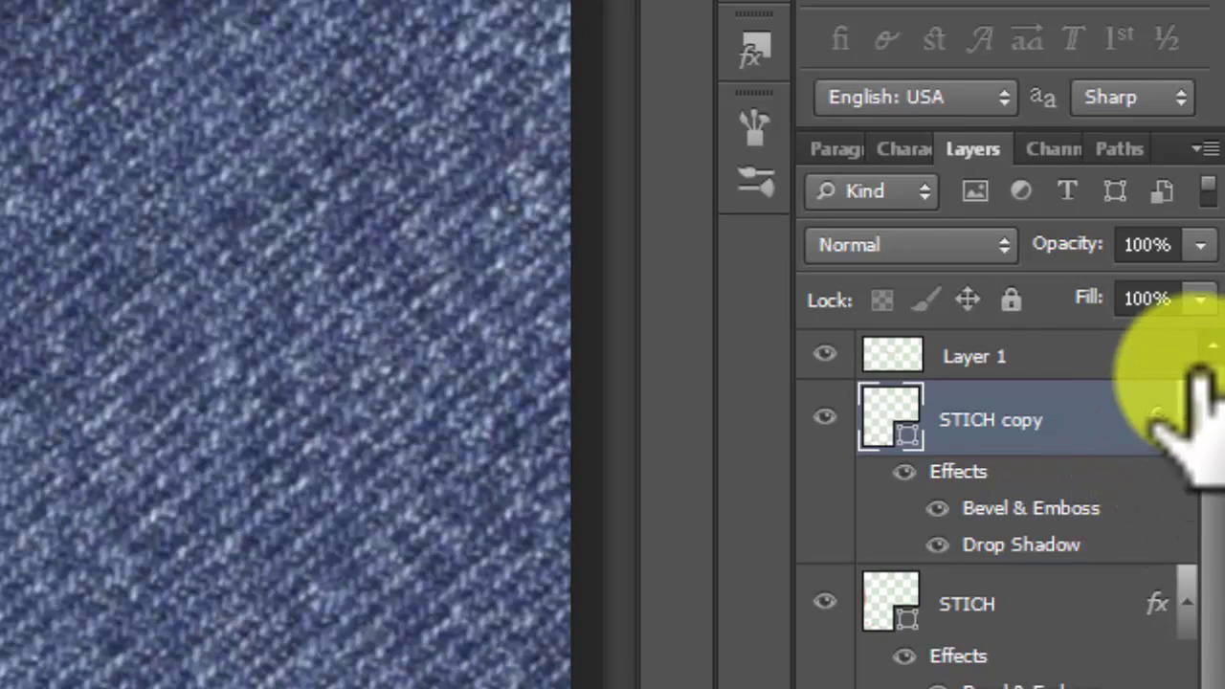
key("alt")
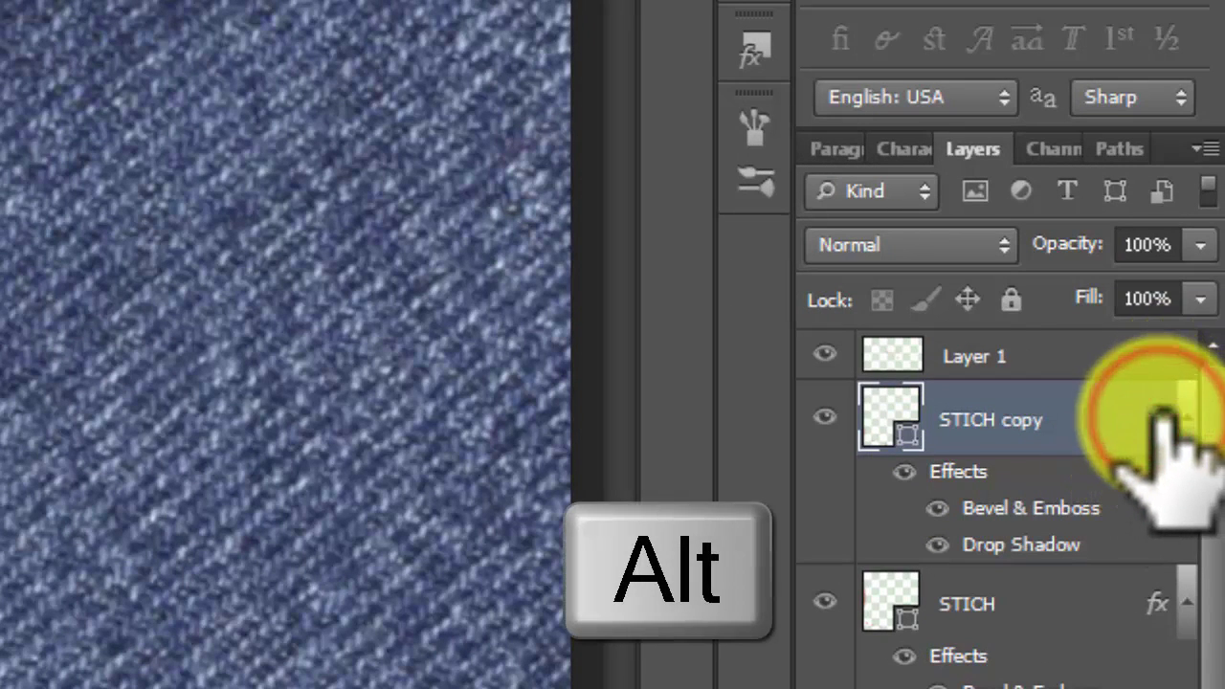
left_click_drag(1160, 419, 1139, 359)
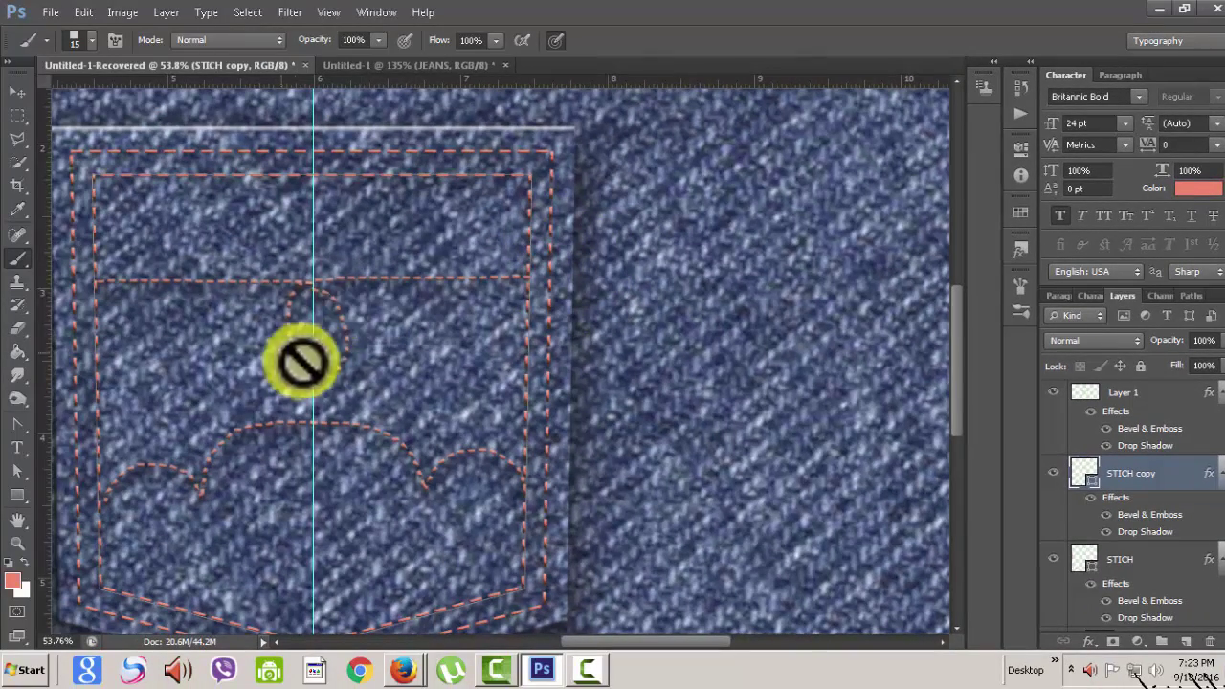
scroll(695, 423, "down", 1)
scroll(696, 423, "down", 1)
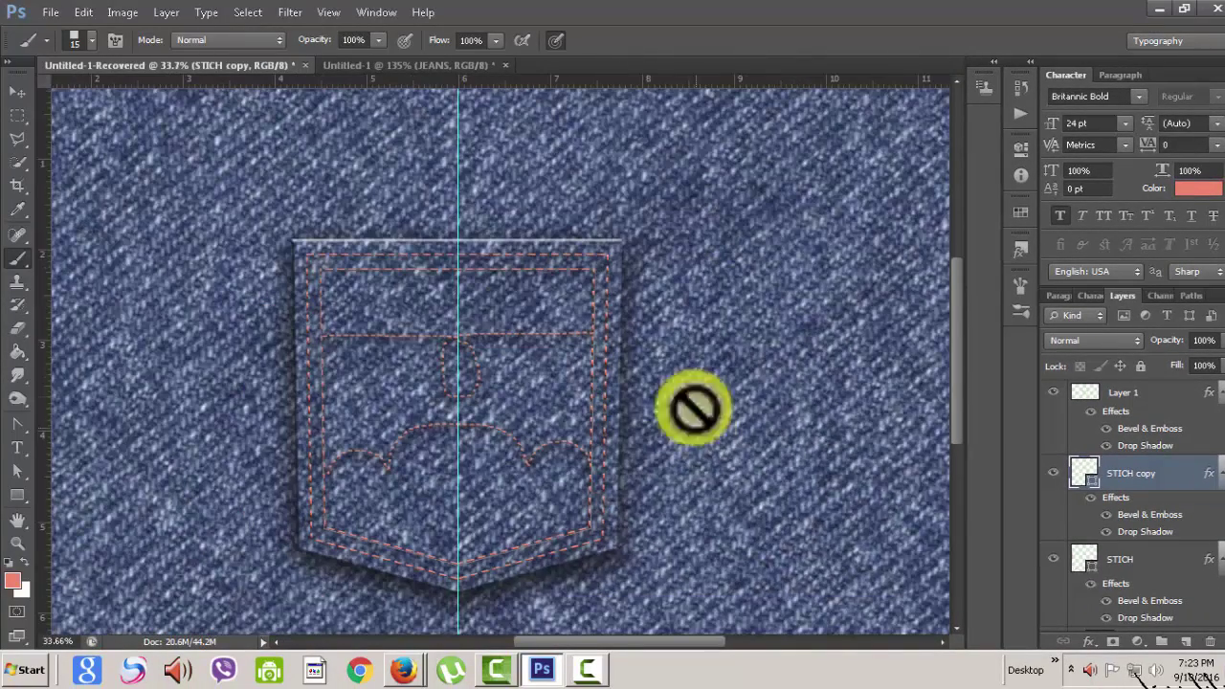
left_click(17, 91)
left_click(719, 308)
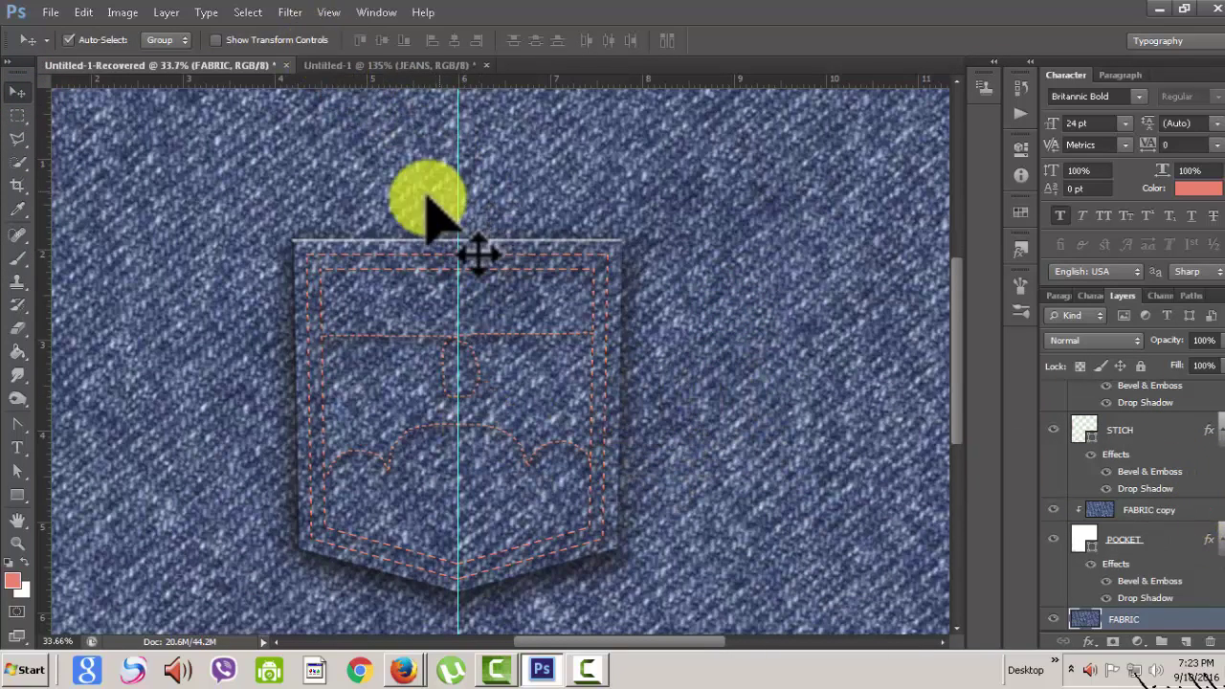
Hide guides via View > Extras and add a layer named sticker just above FABRIC
left_click(334, 11)
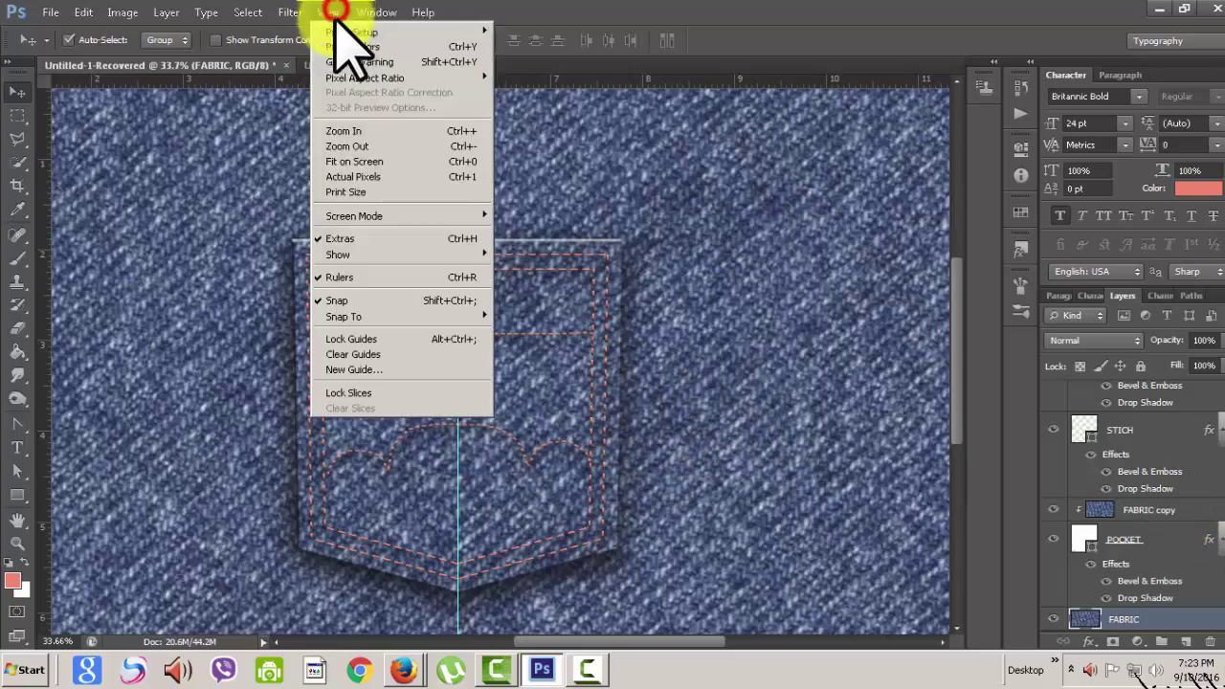
left_click(326, 239)
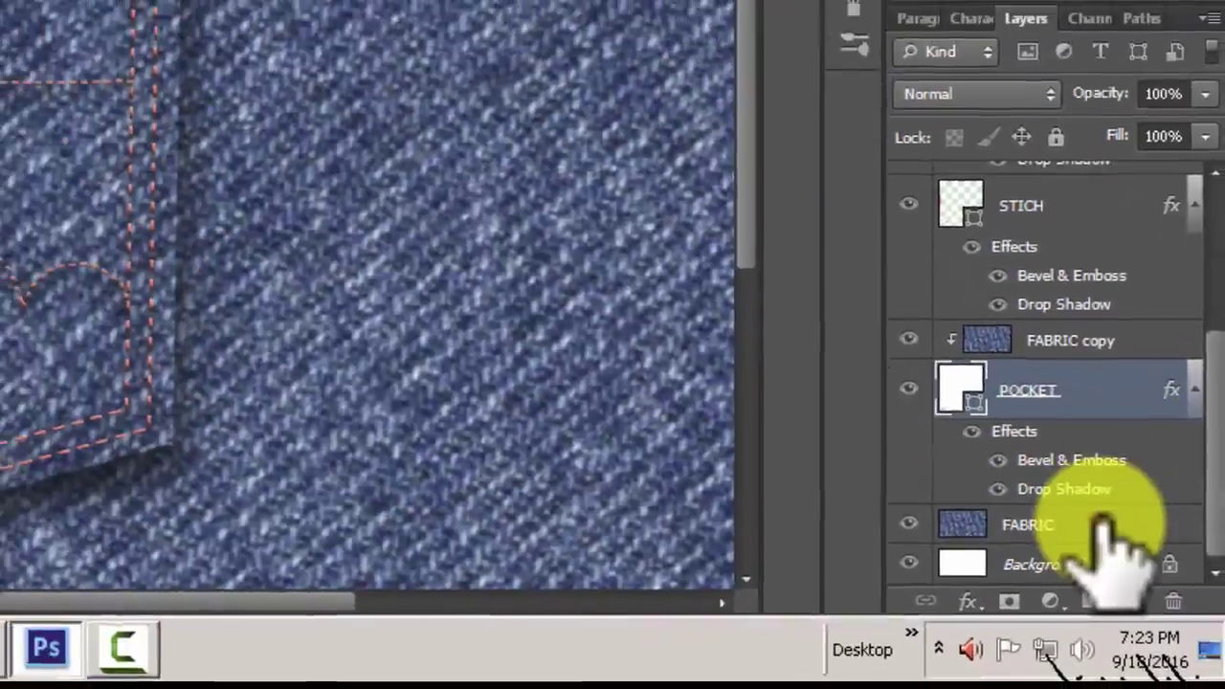
left_click(1076, 537)
left_click(1134, 600)
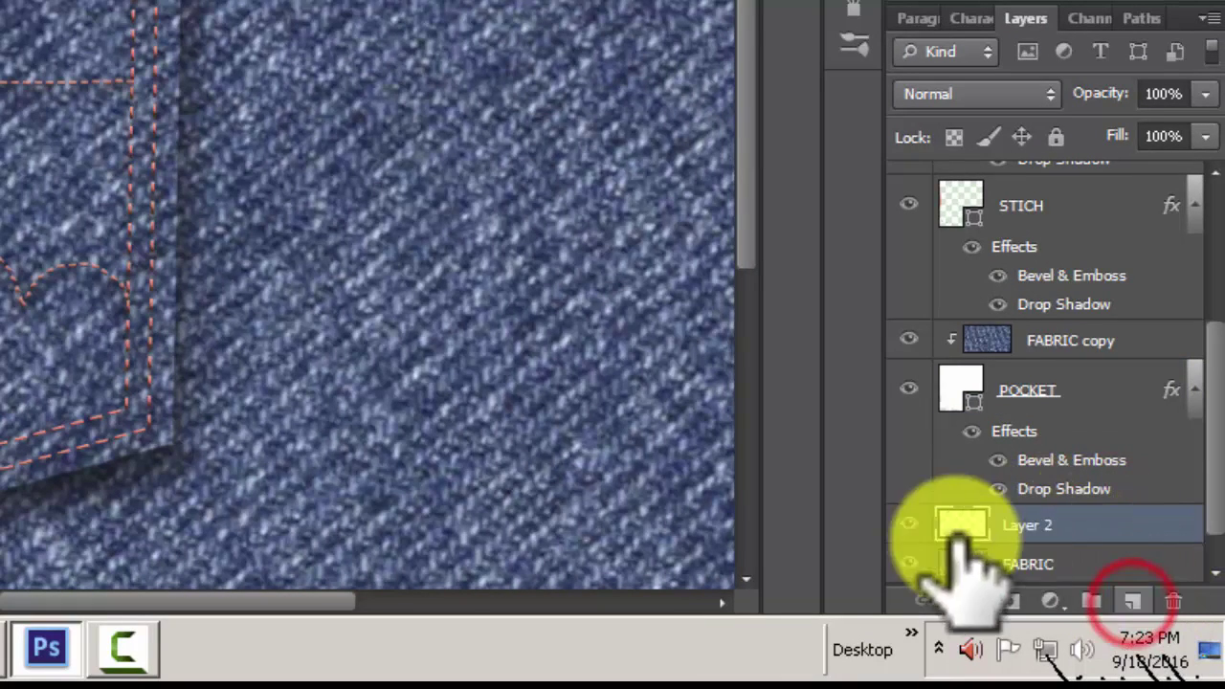
double_click(1049, 525)
type("sti")
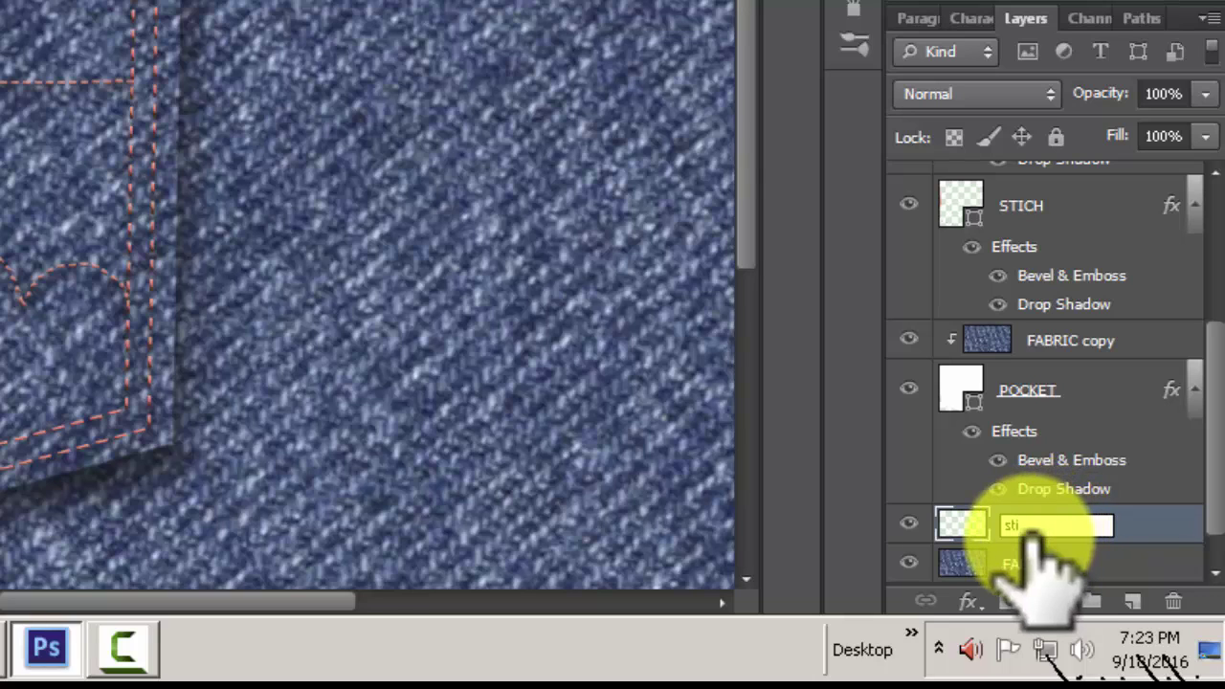
type("cker")
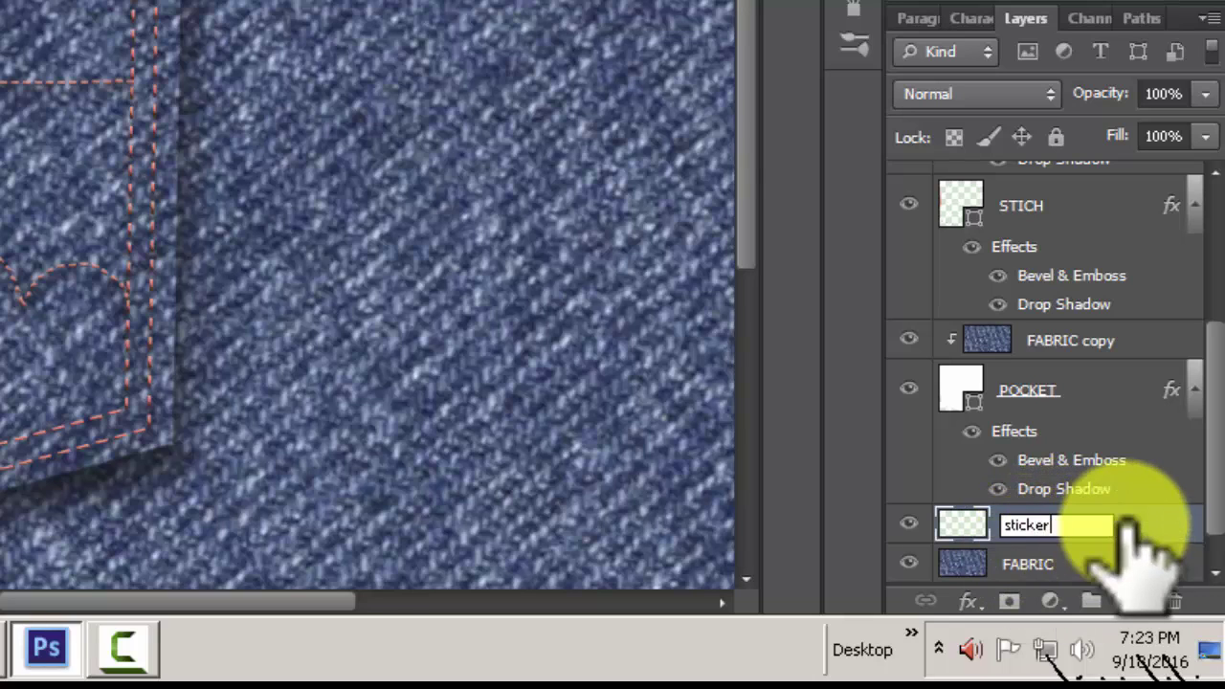
left_click(1129, 517)
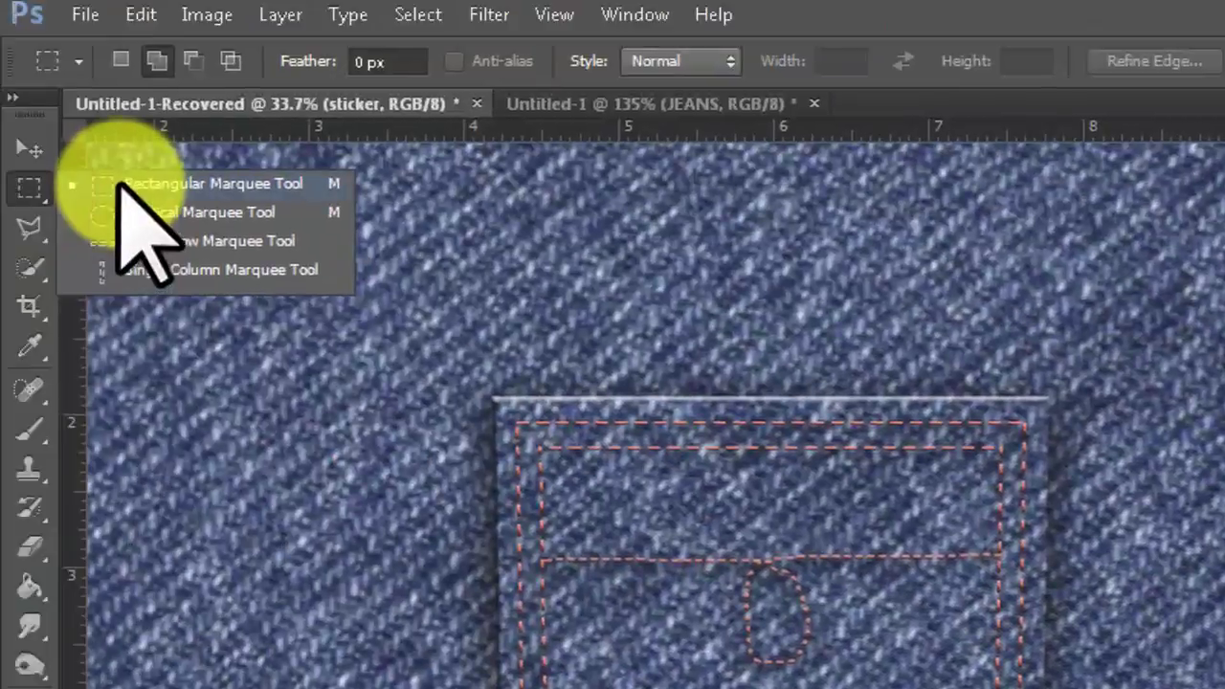
Fill a tall thin strip at the pocket's right edge with red, then deselect
left_click(143, 191)
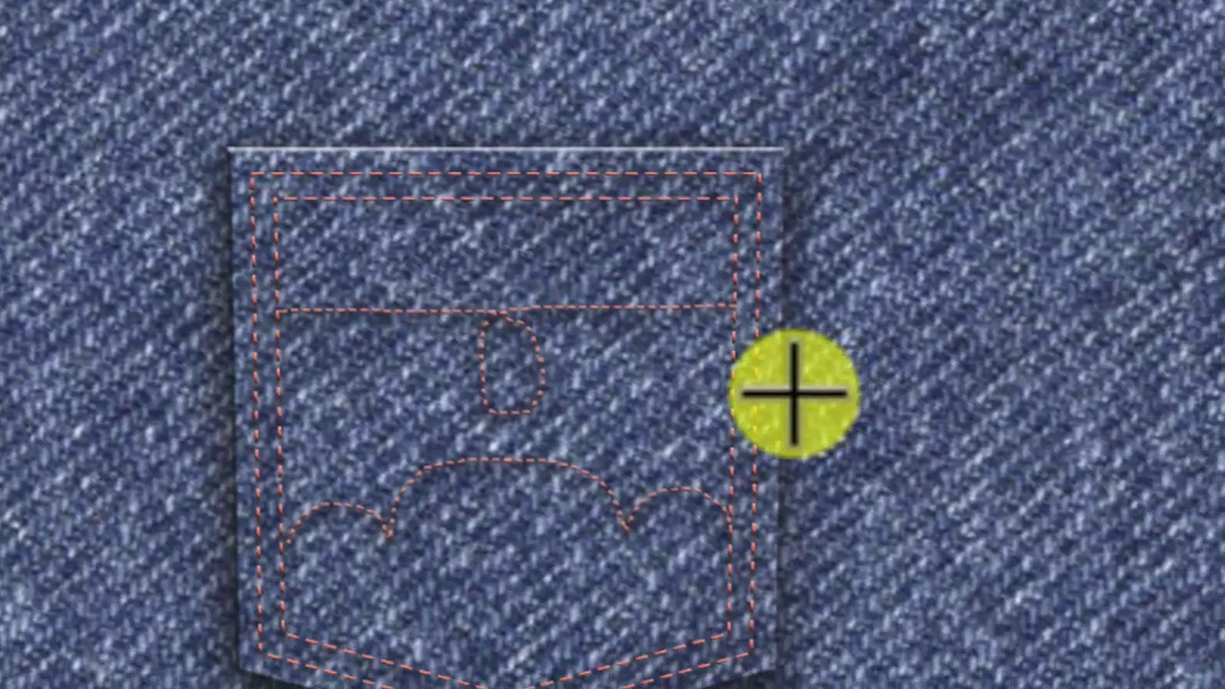
left_click_drag(785, 395, 829, 538)
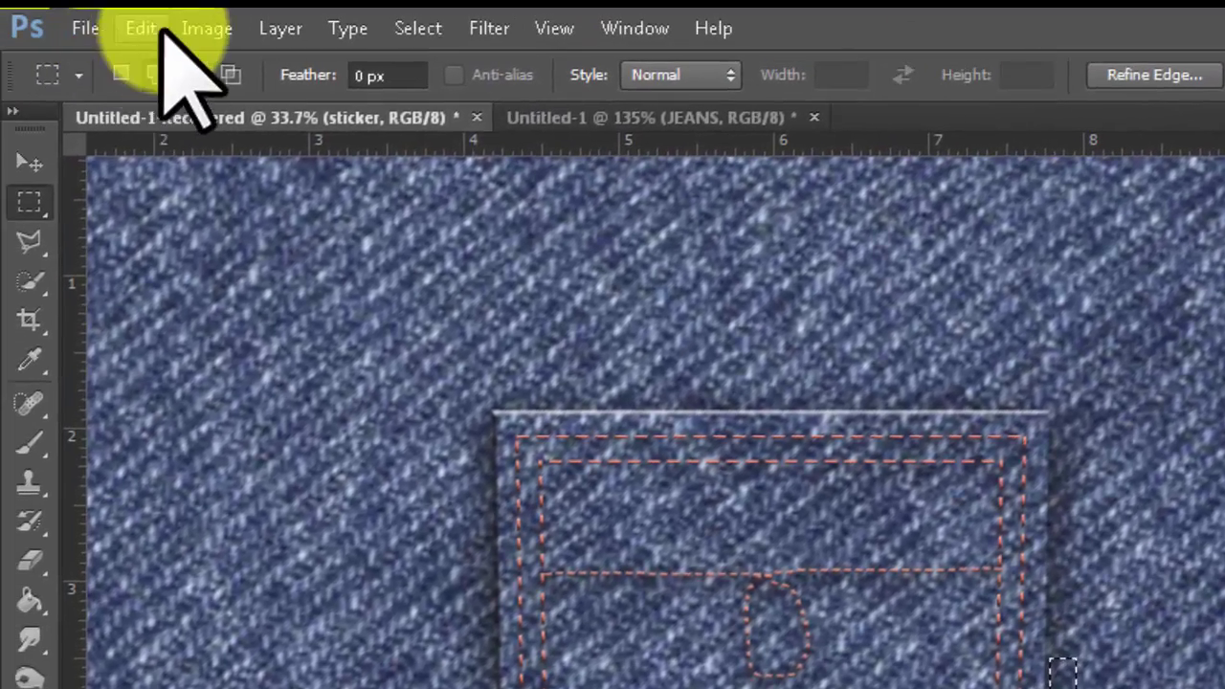
left_click(144, 28)
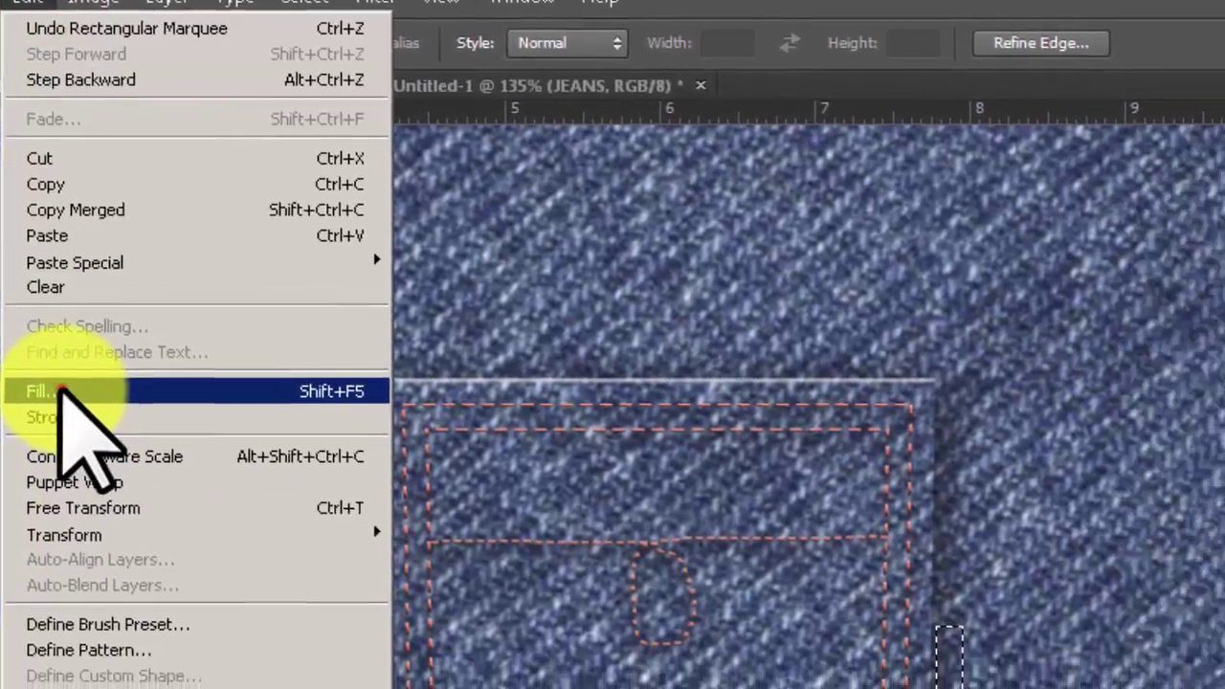
left_click(158, 423)
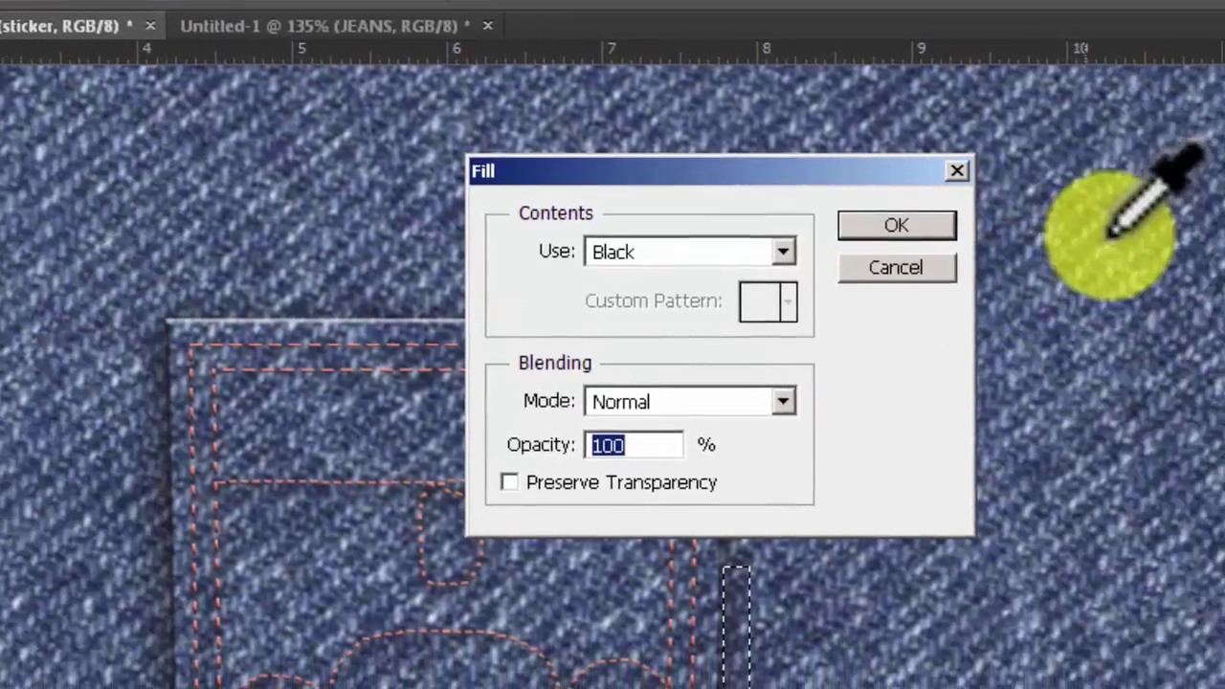
left_click(624, 222)
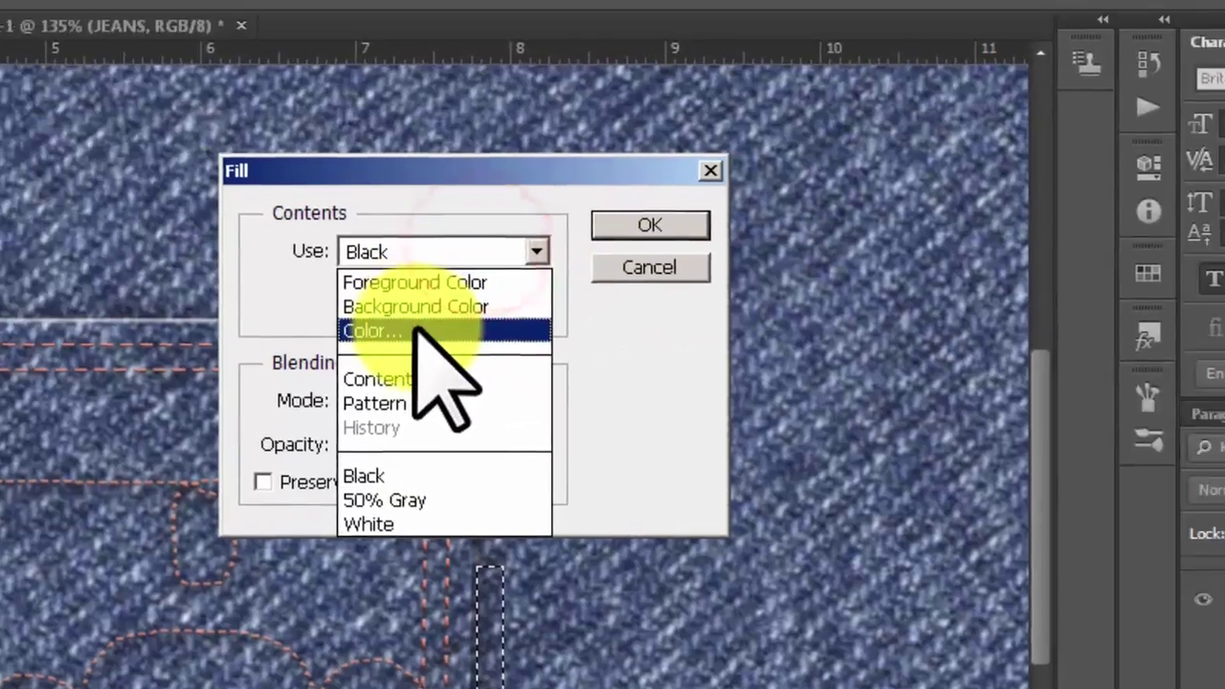
left_click(574, 298)
left_click(1163, 72)
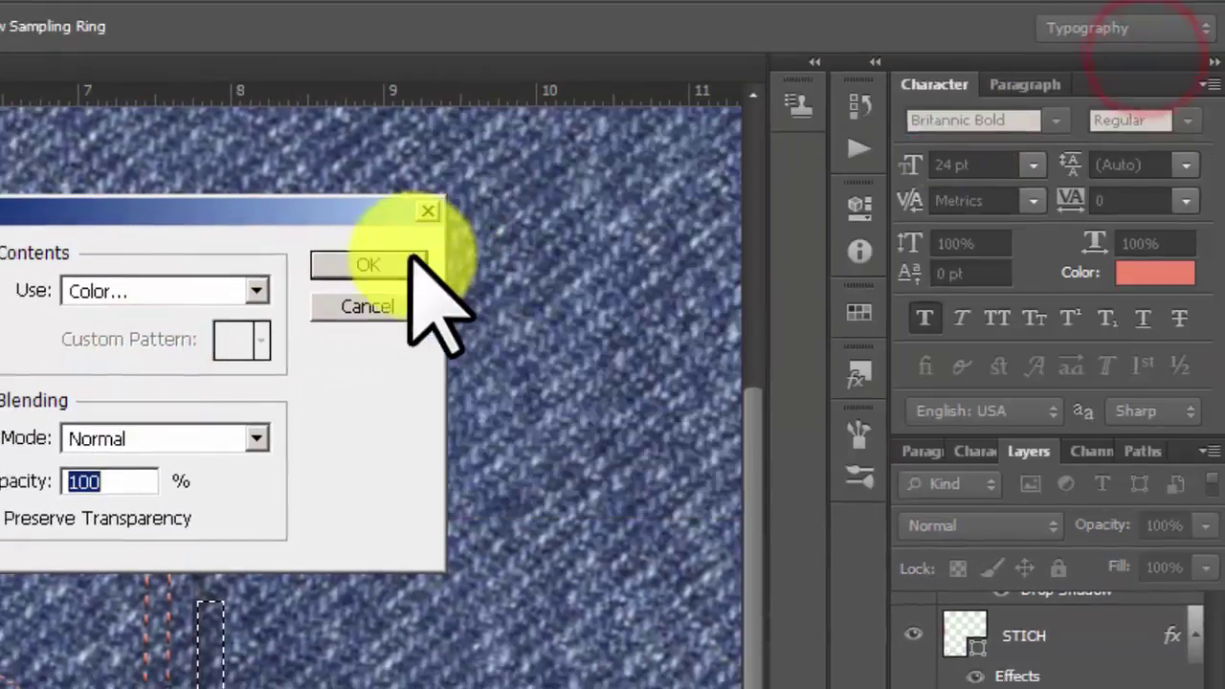
left_click(356, 280)
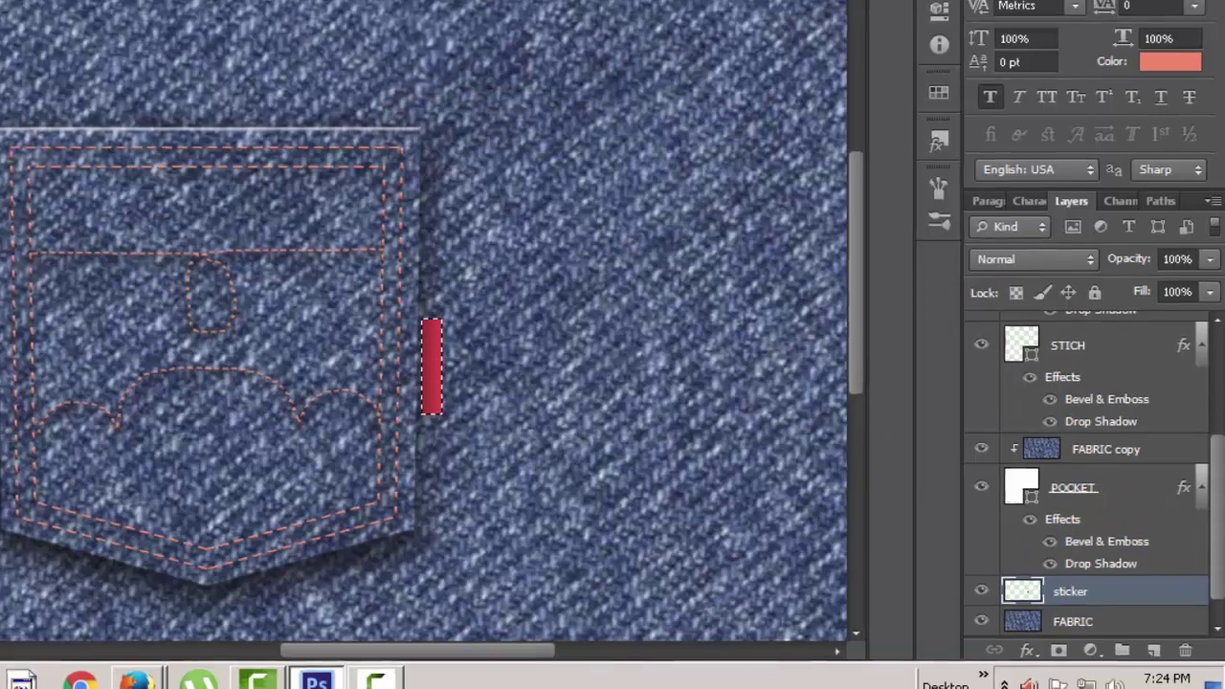
left_click(206, 12)
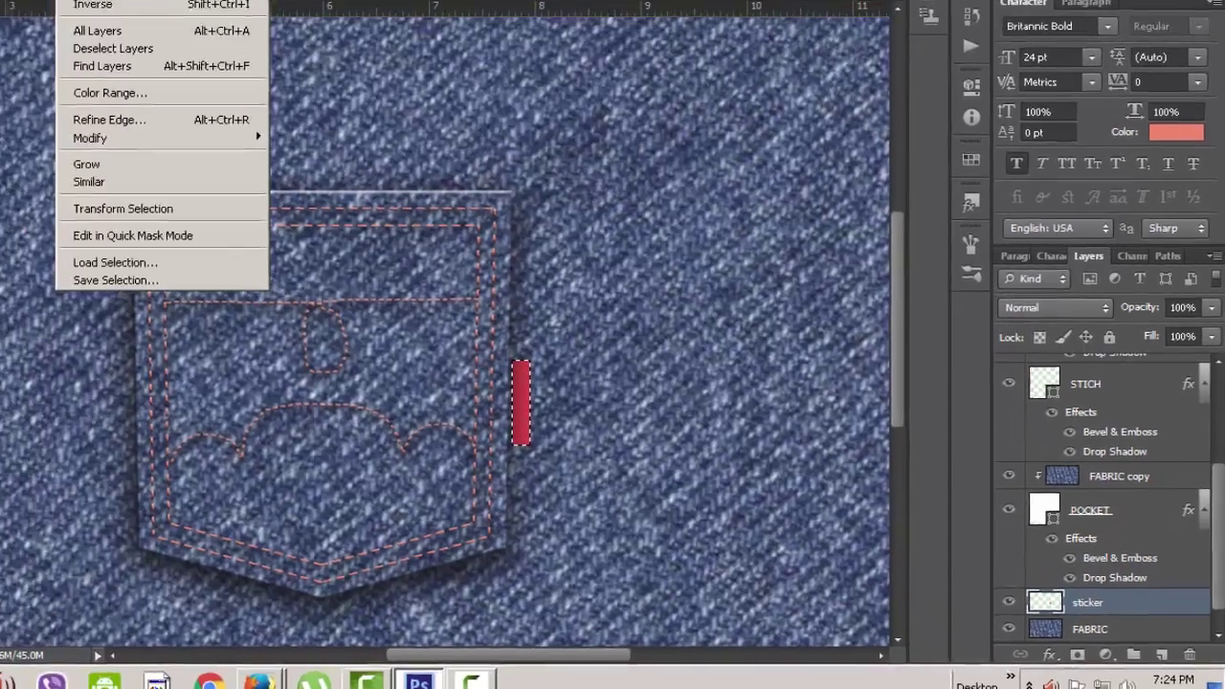
left_click(225, 43)
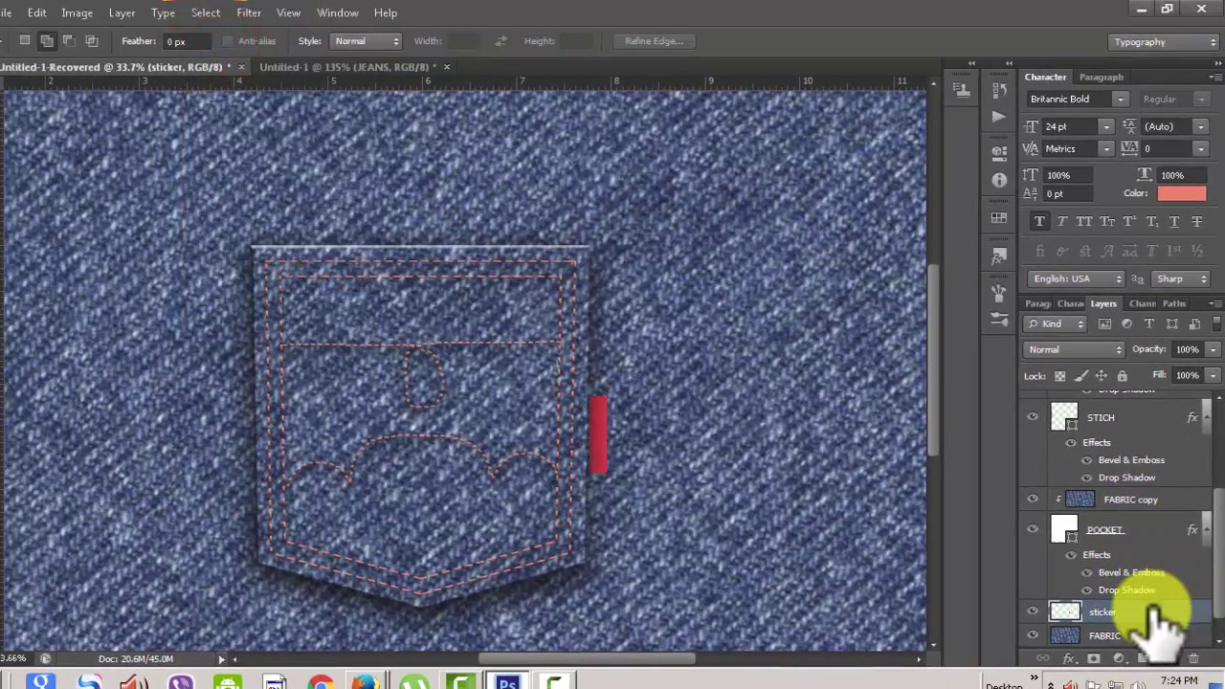
Texture the sticker's bevel with Dark Coarse Weave at 71% scale and depth about +6
double_click(1152, 613)
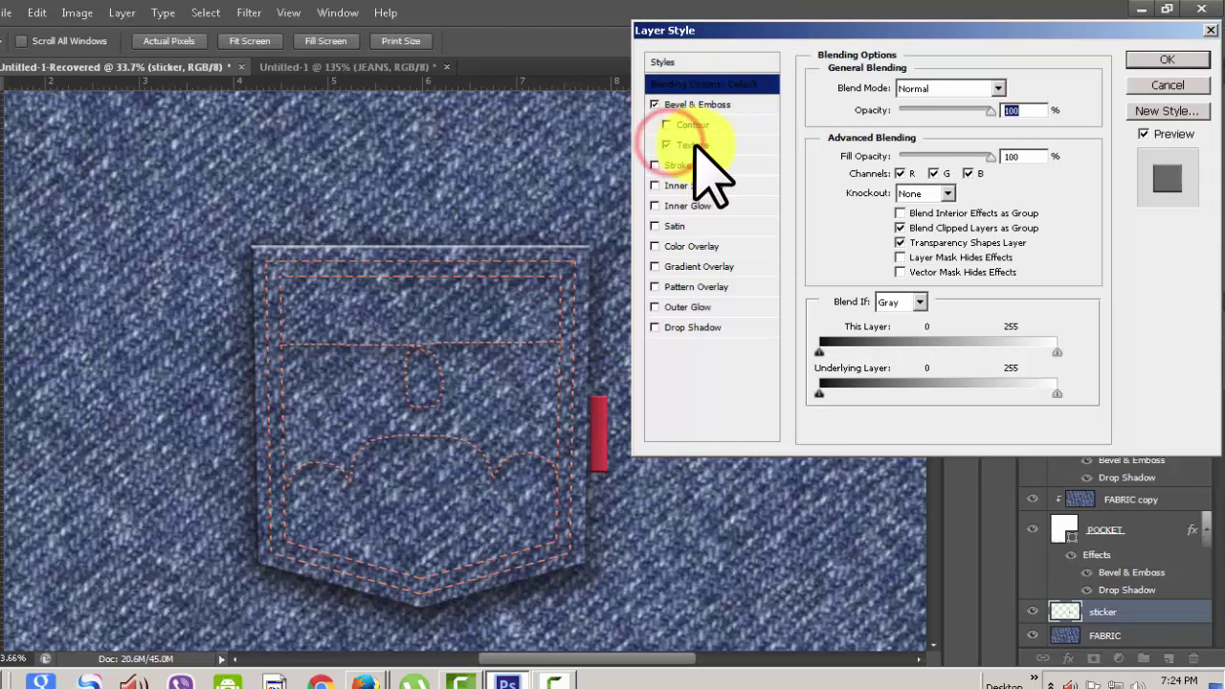
left_click(717, 145)
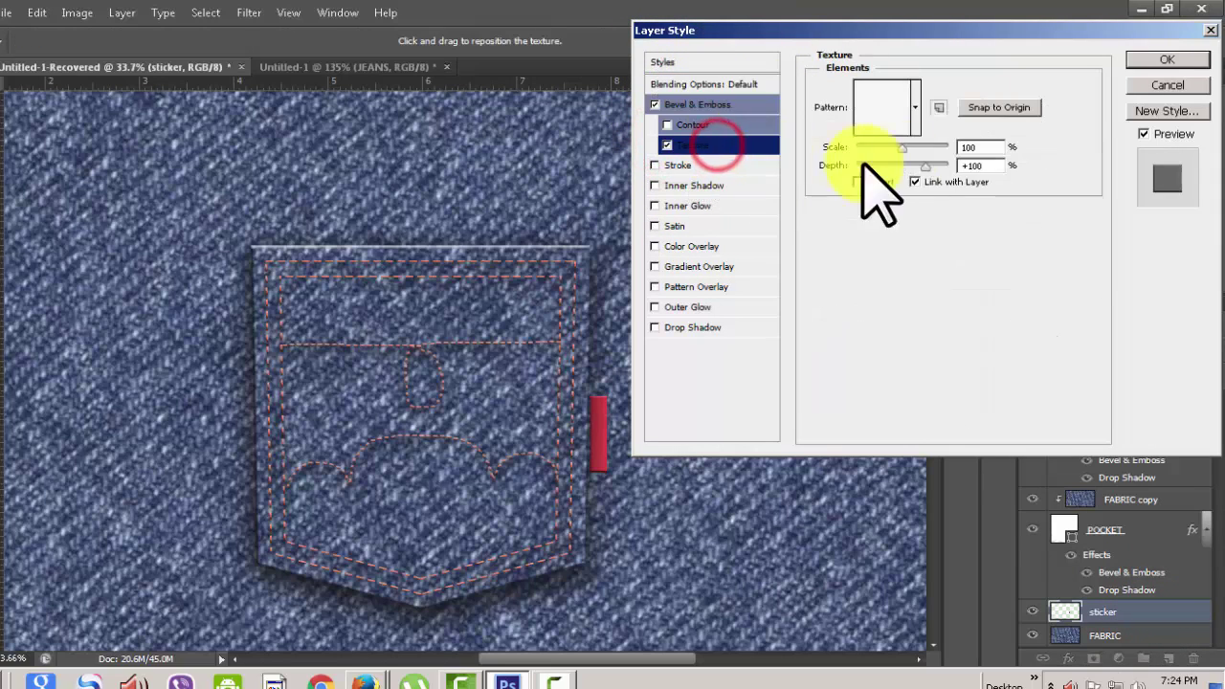
left_click(914, 107)
scroll(977, 218, "down", 2)
scroll(976, 219, "down", 1)
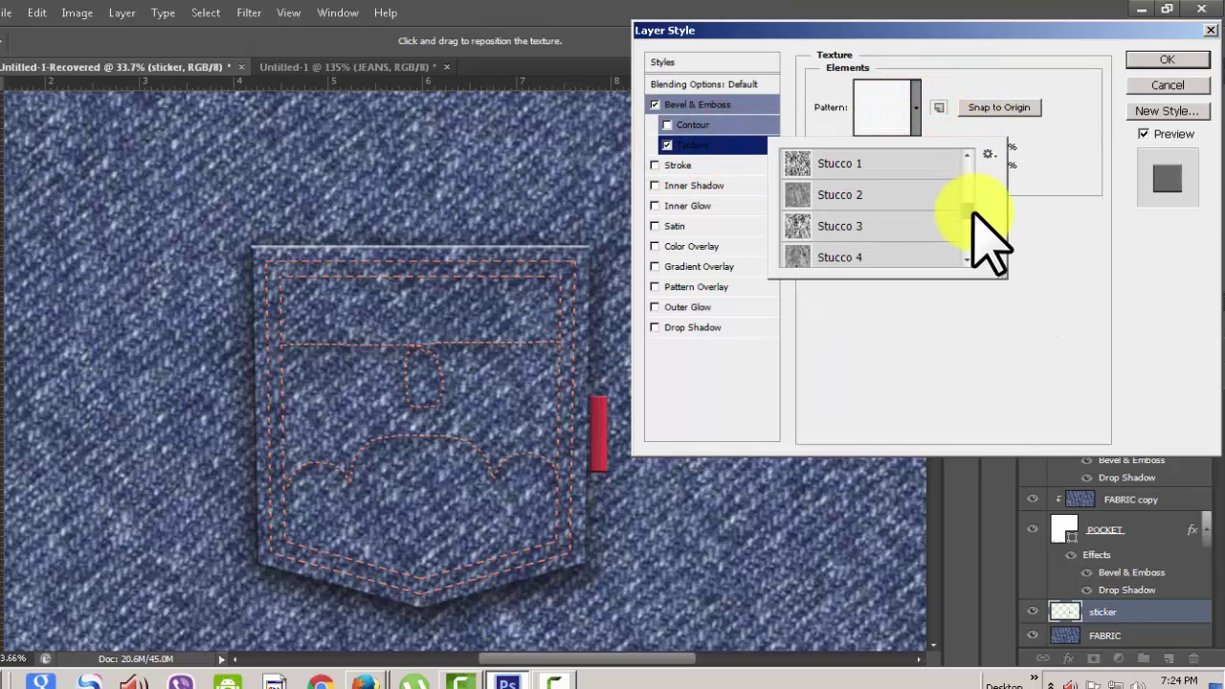
scroll(976, 218, "down", 4)
scroll(976, 218, "down", 2)
scroll(976, 219, "down", 3)
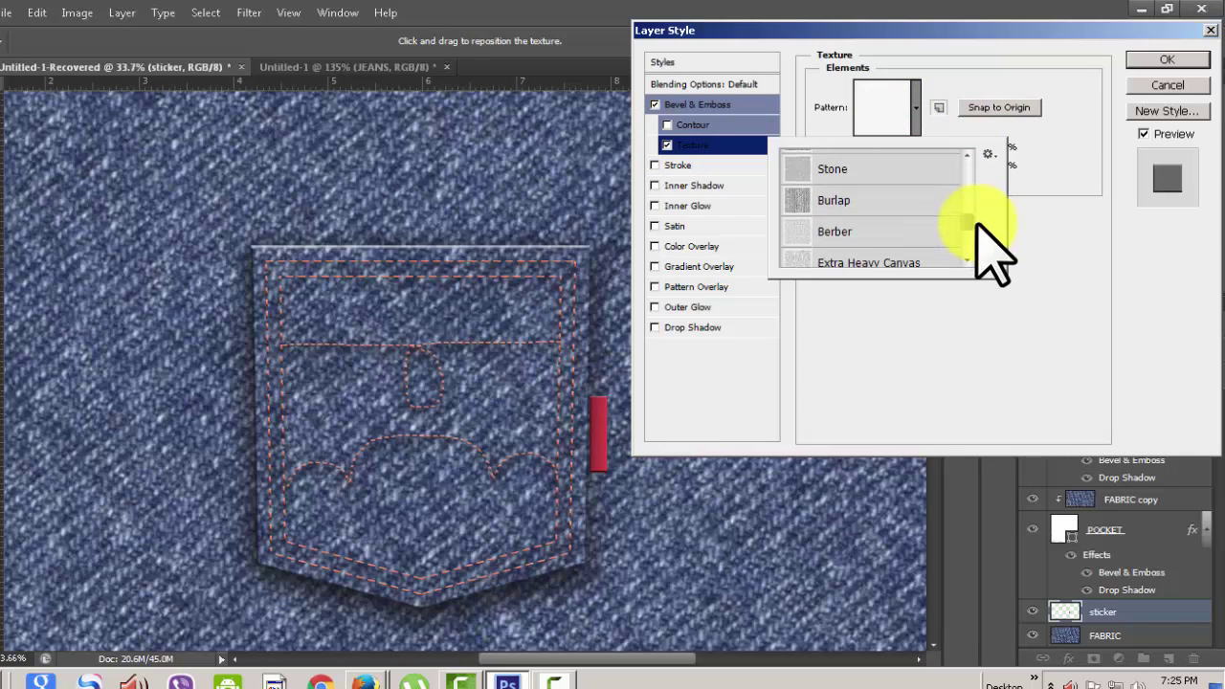
scroll(977, 222, "up", 1)
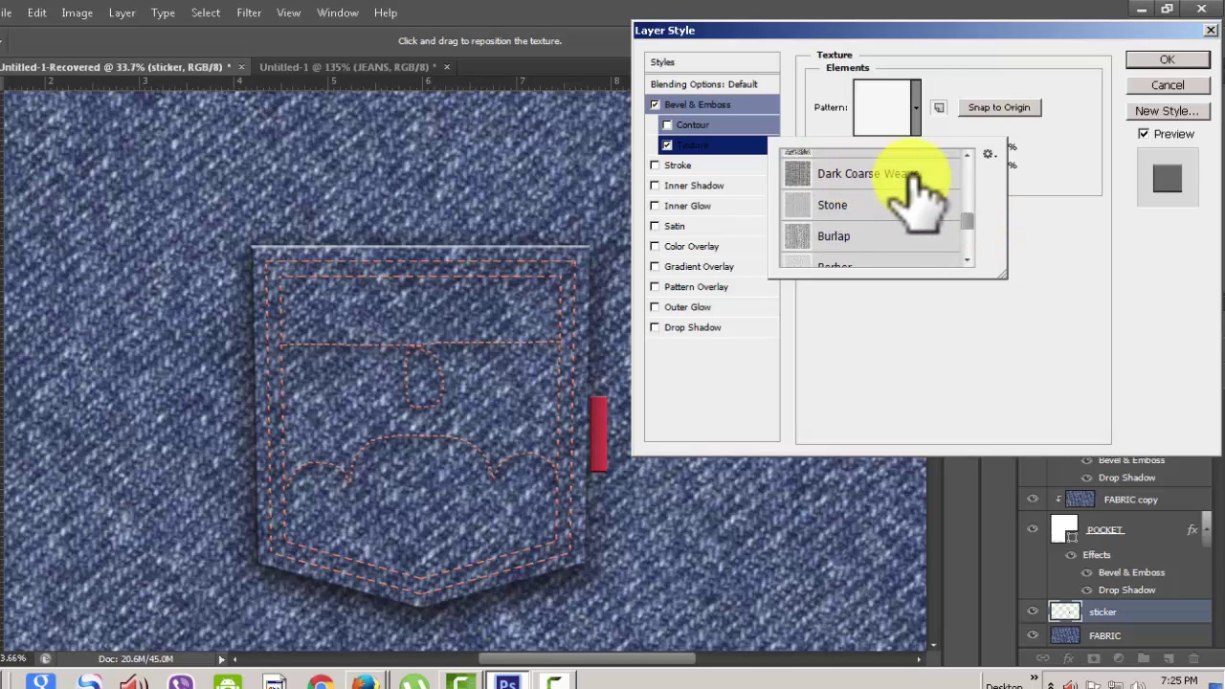
left_click(873, 173)
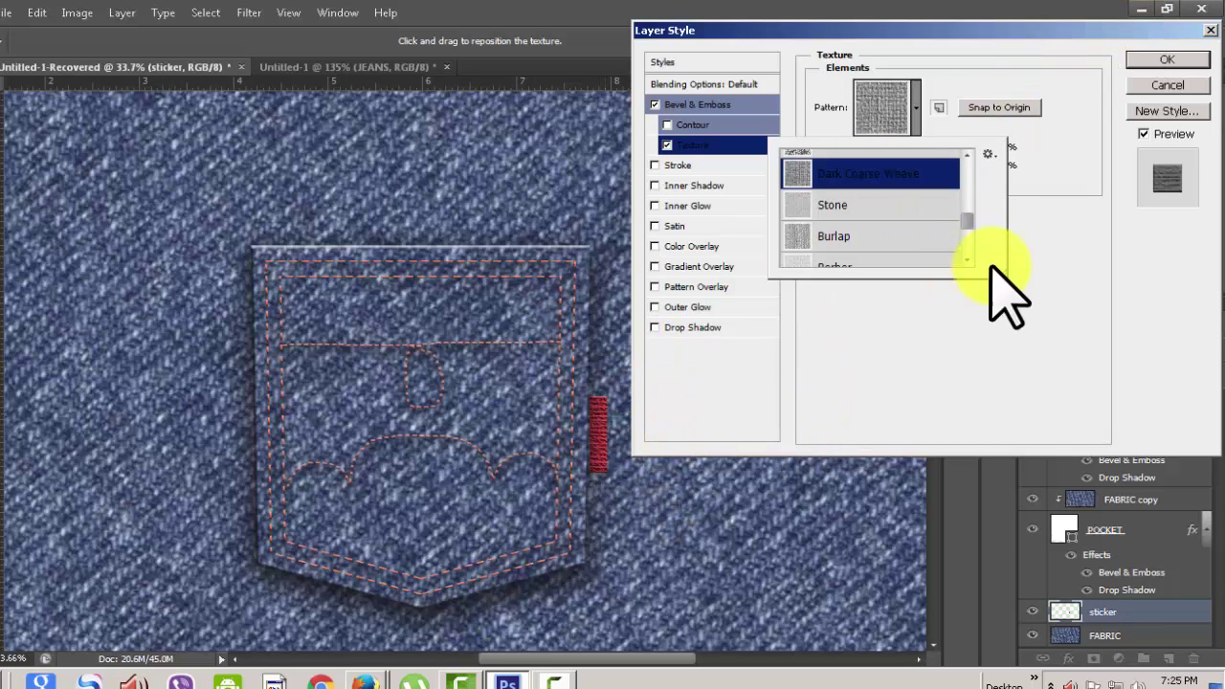
left_click(1063, 186)
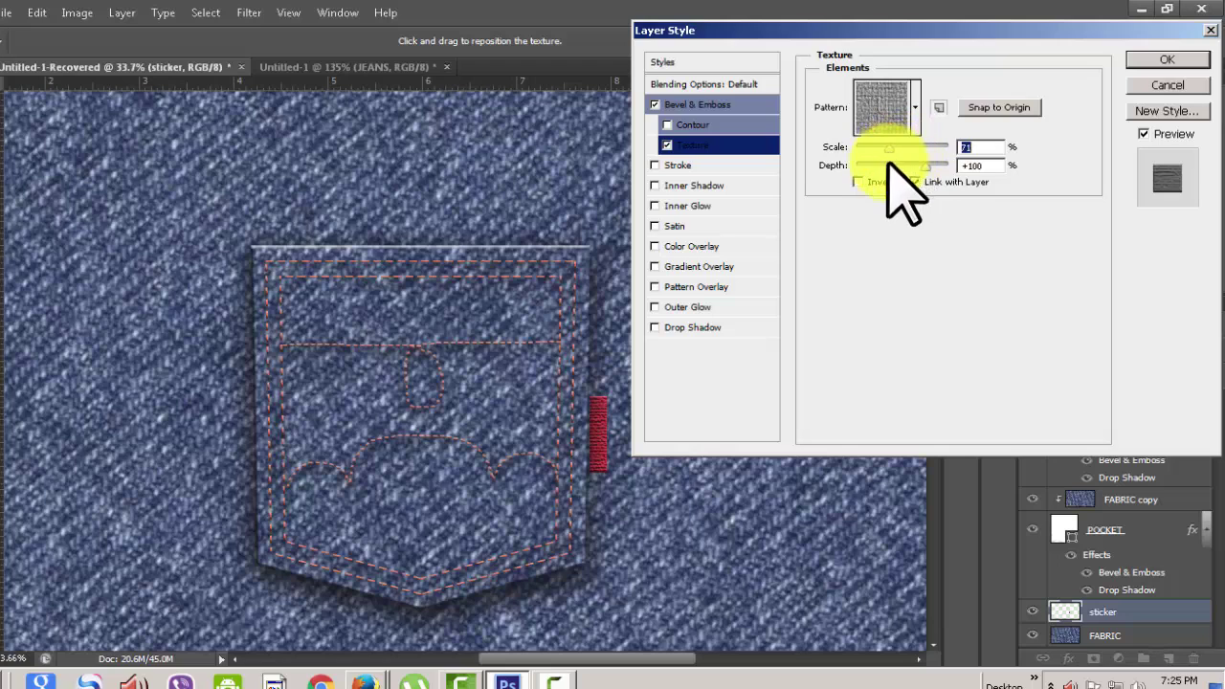
left_click_drag(915, 167, 903, 169)
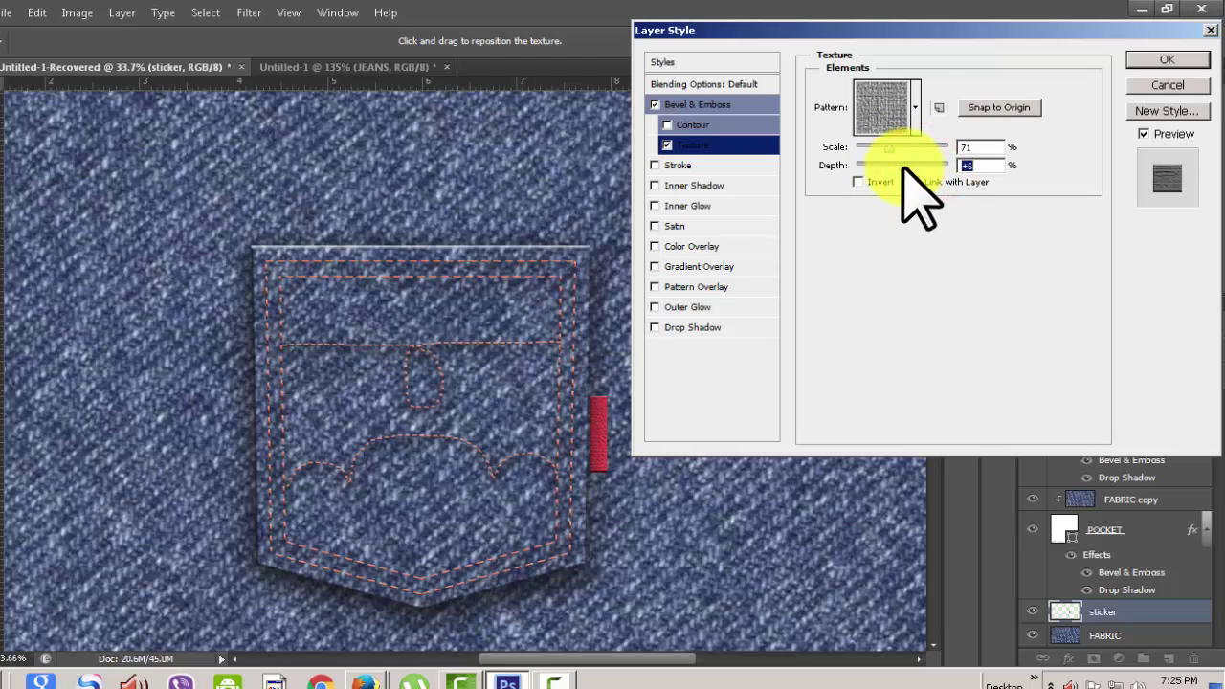
left_click(1167, 59)
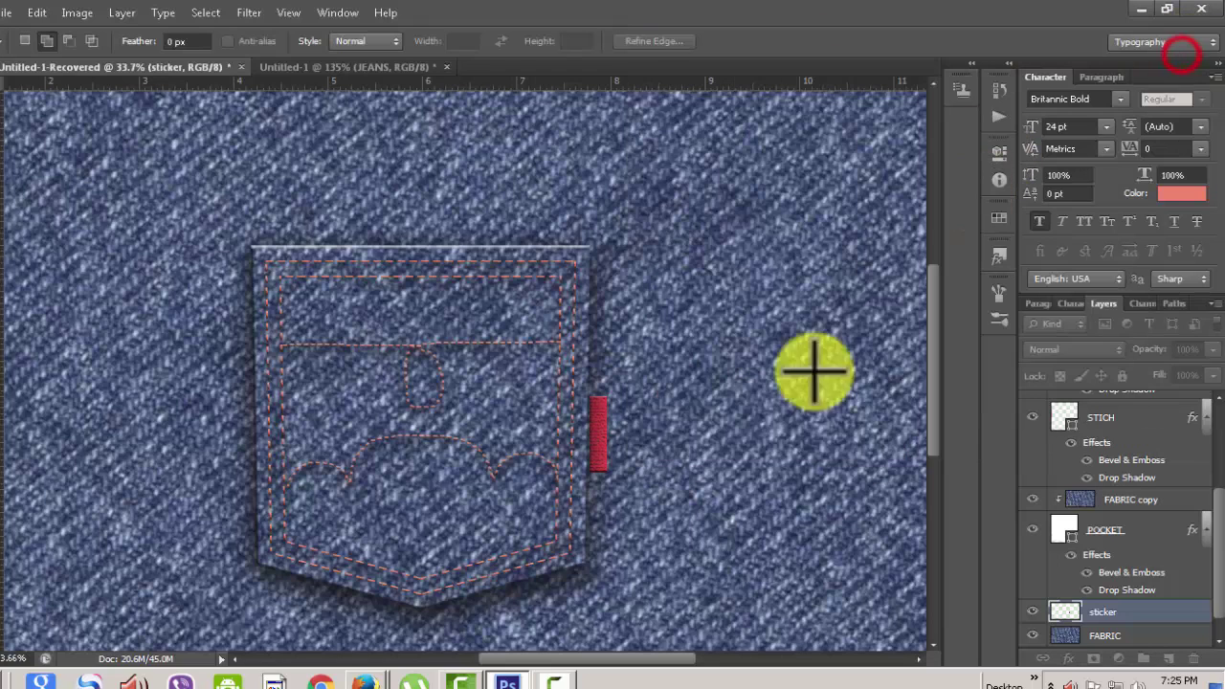
Free Transform the red tag to a narrower width and commit the change
left_click(37, 12)
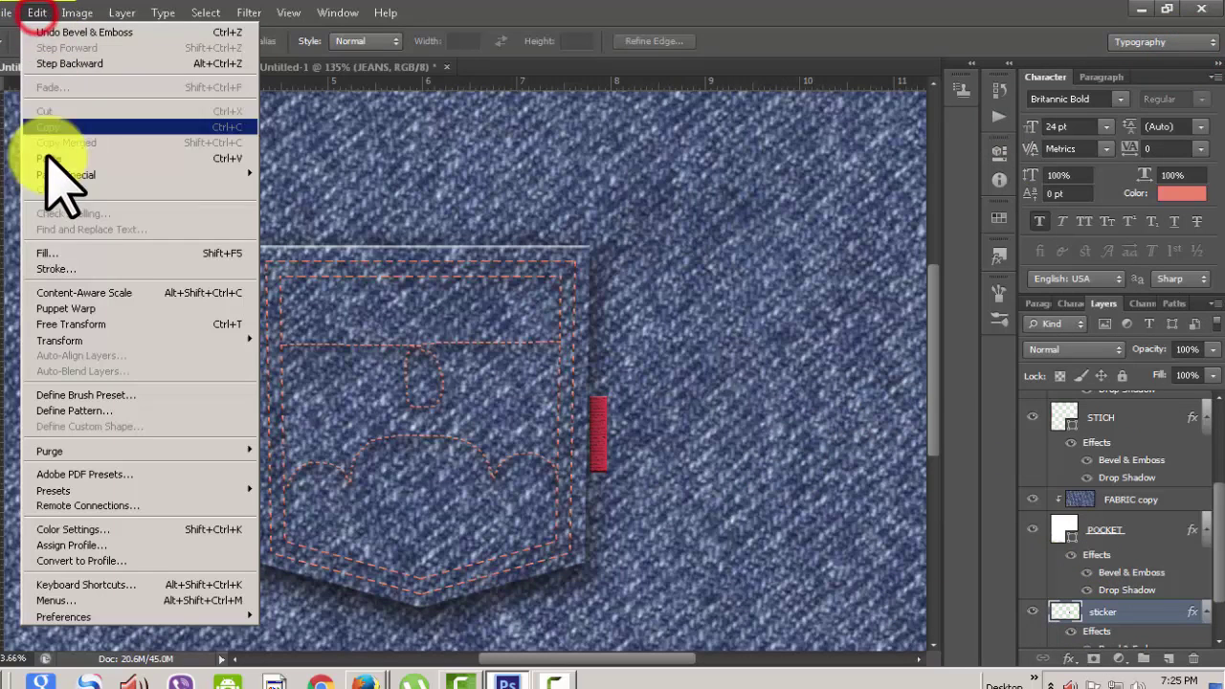
left_click(89, 324)
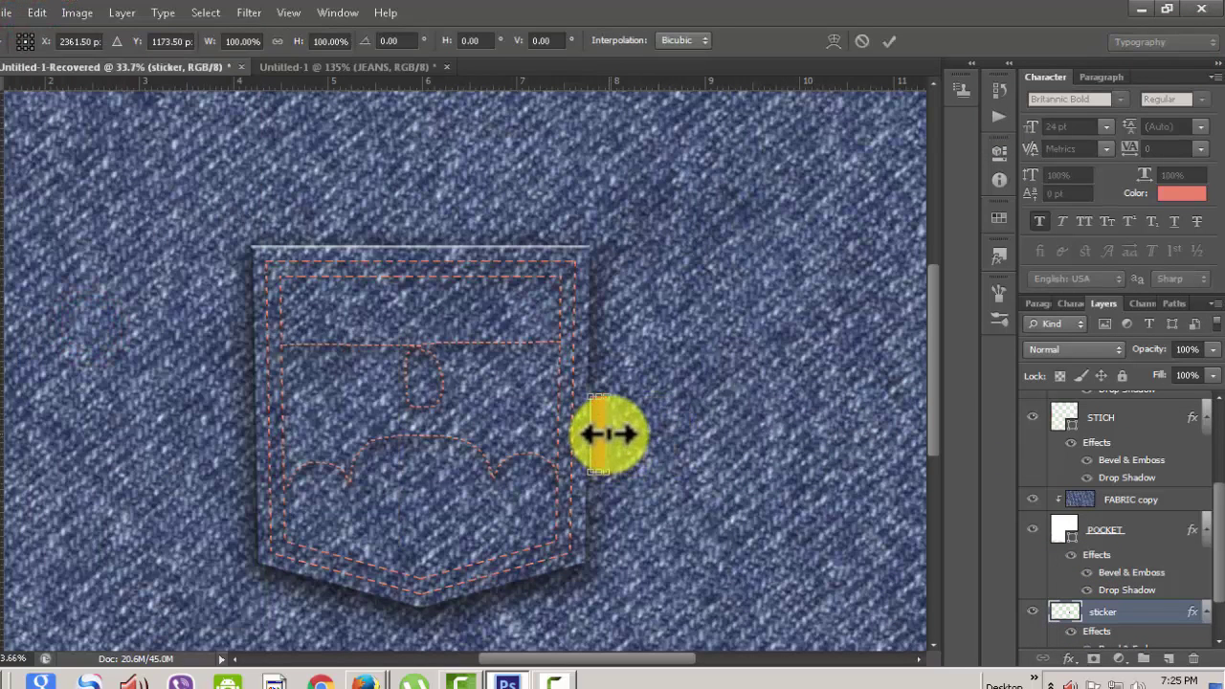
left_click_drag(603, 434, 588, 434)
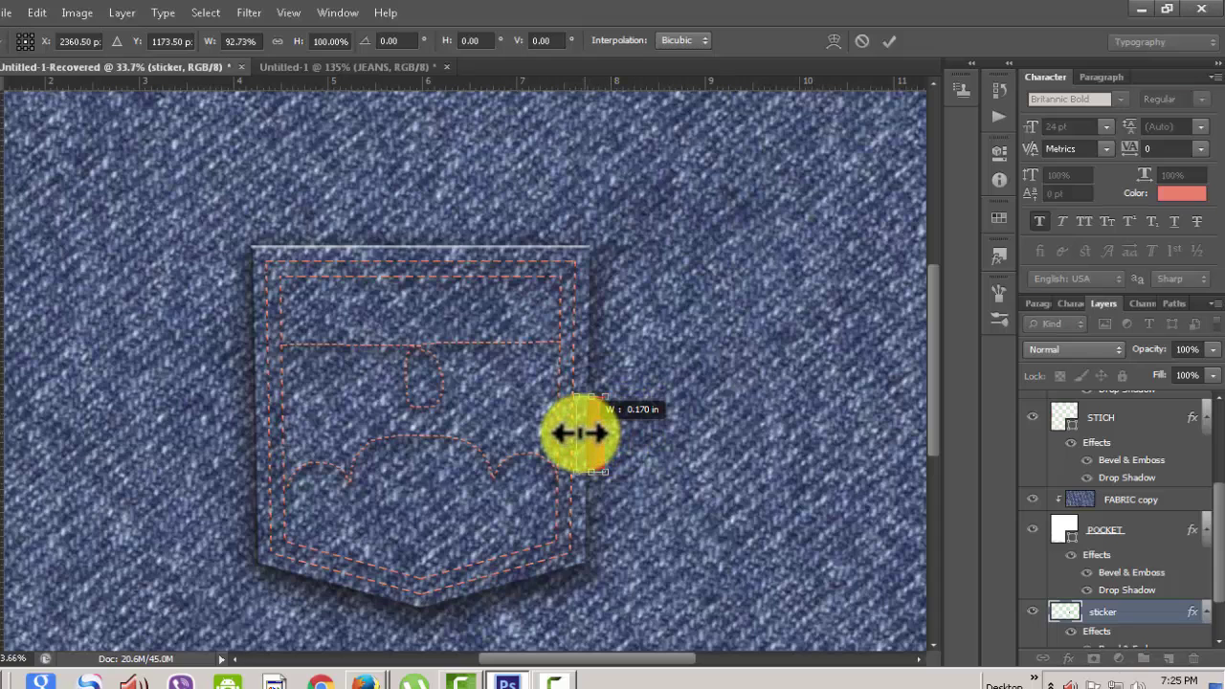
left_click_drag(580, 434, 584, 433)
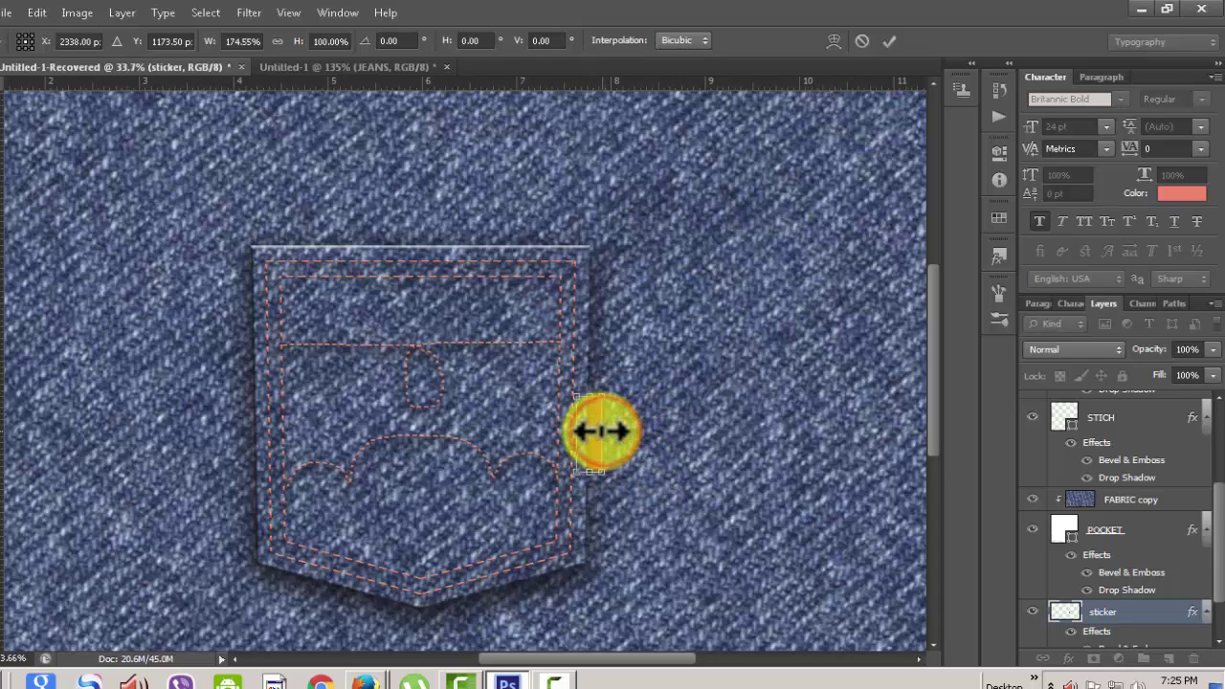
left_click(890, 42)
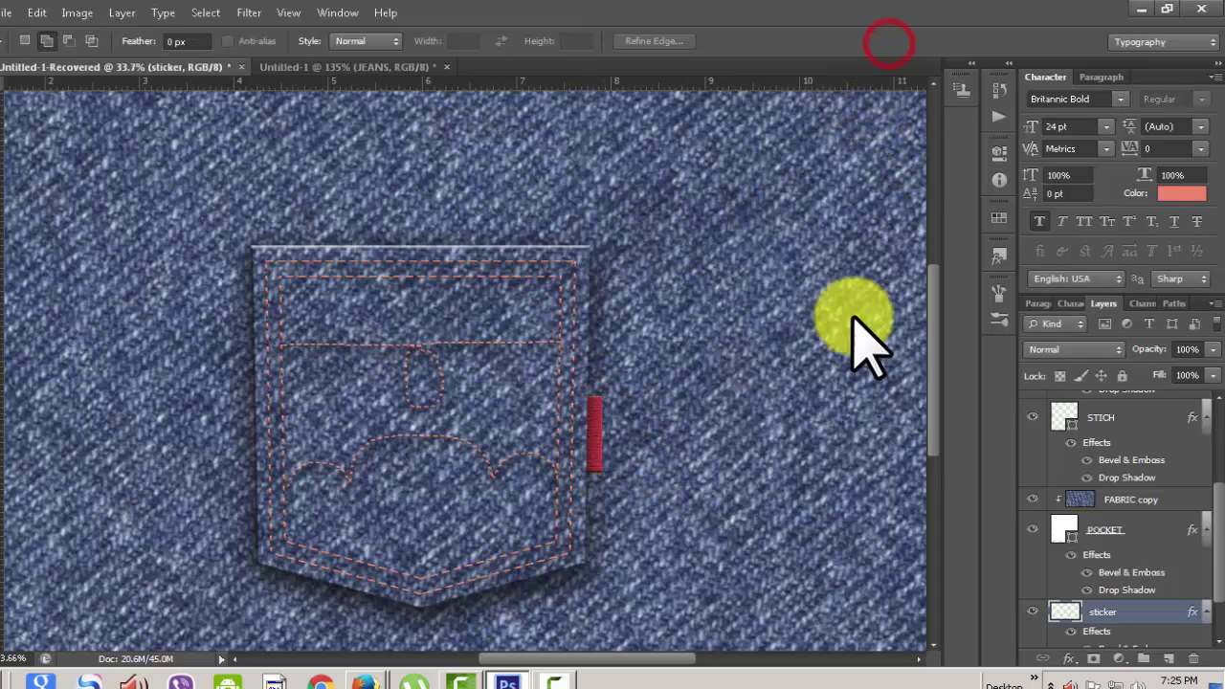
scroll(756, 383, "down", 3)
scroll(728, 393, "up", 3)
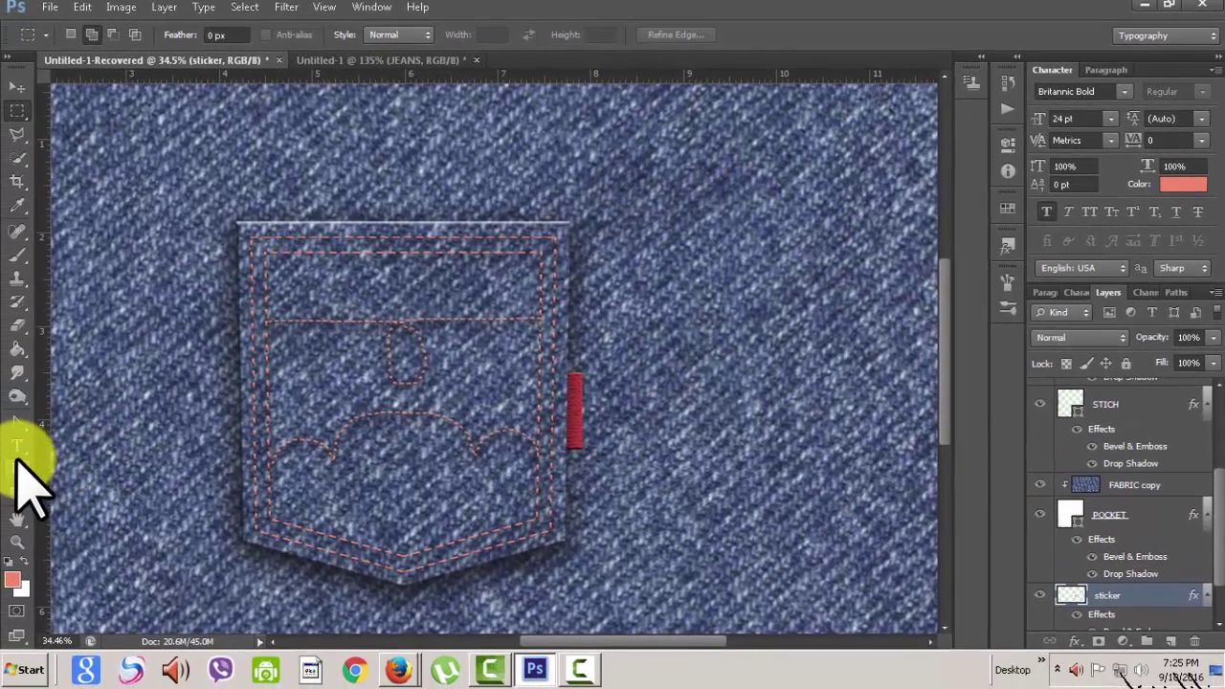
Add white JEANS text in Britannic Bold 24 pt on the denim right of the pocket
left_click(17, 445)
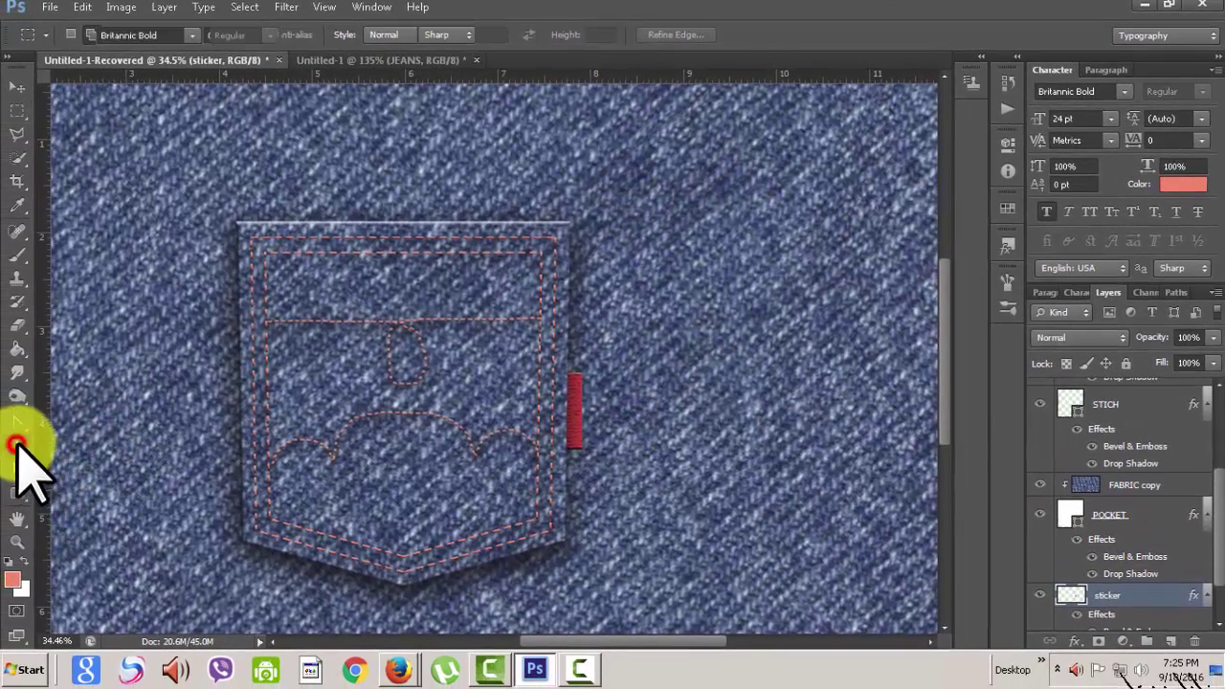
left_click(575, 36)
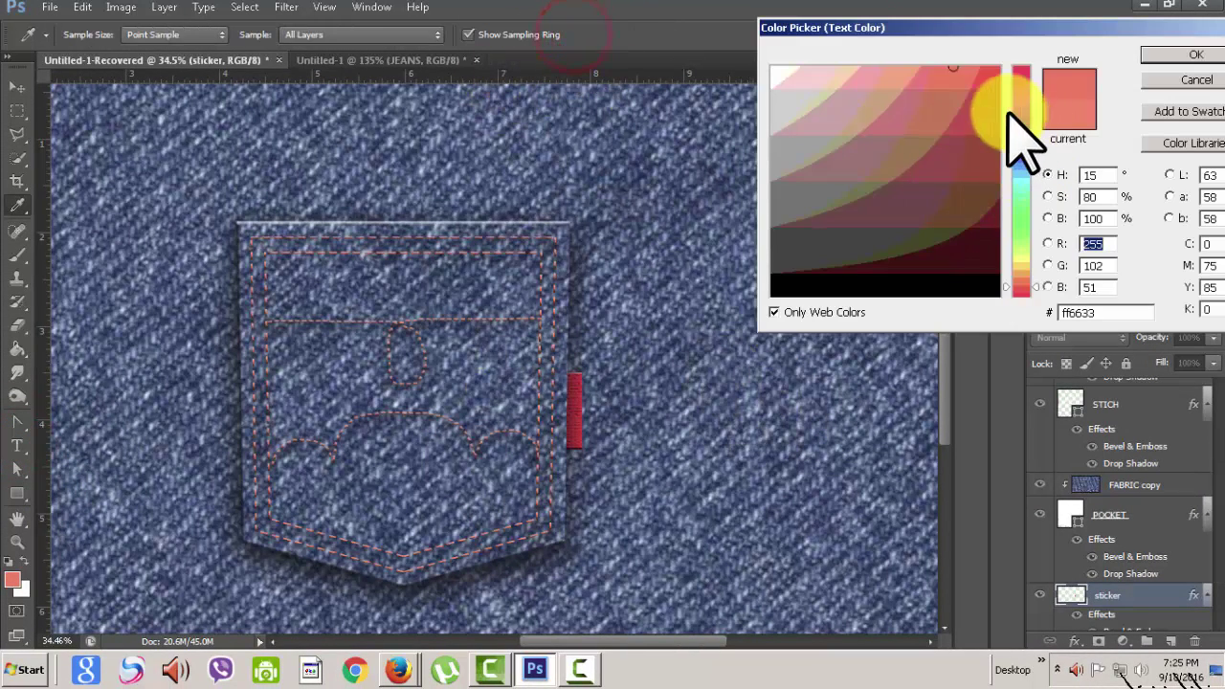
left_click(781, 73)
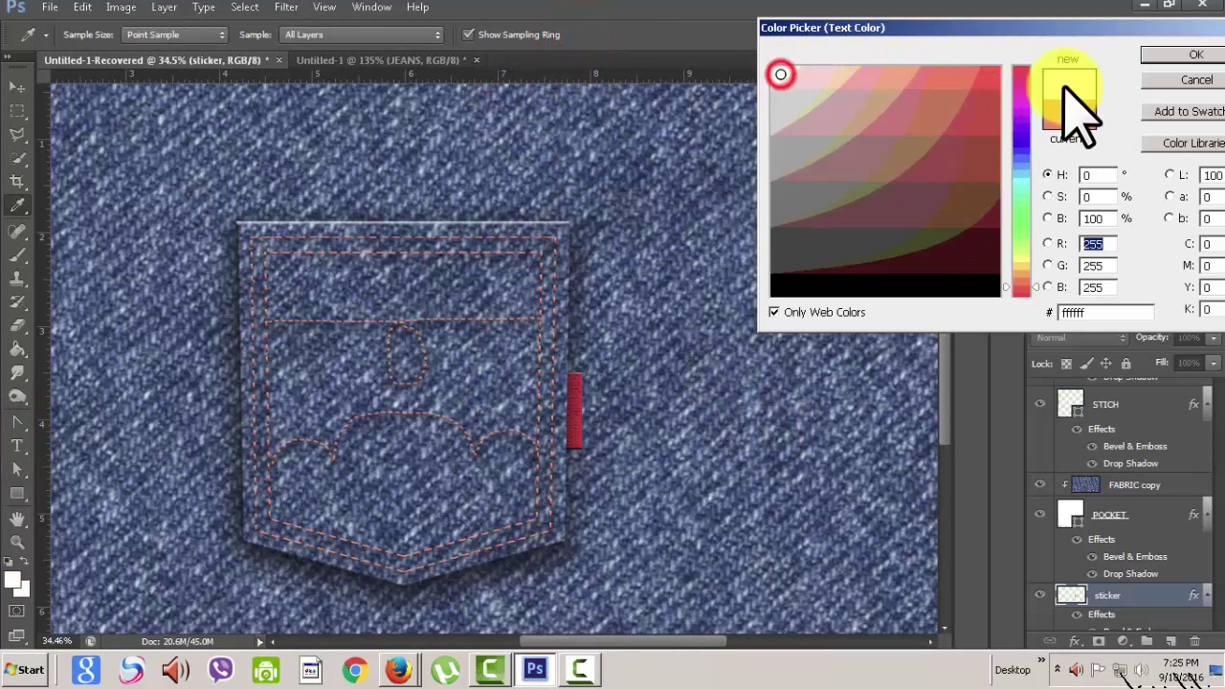
left_click(1182, 55)
left_click(690, 391)
type("JEAN")
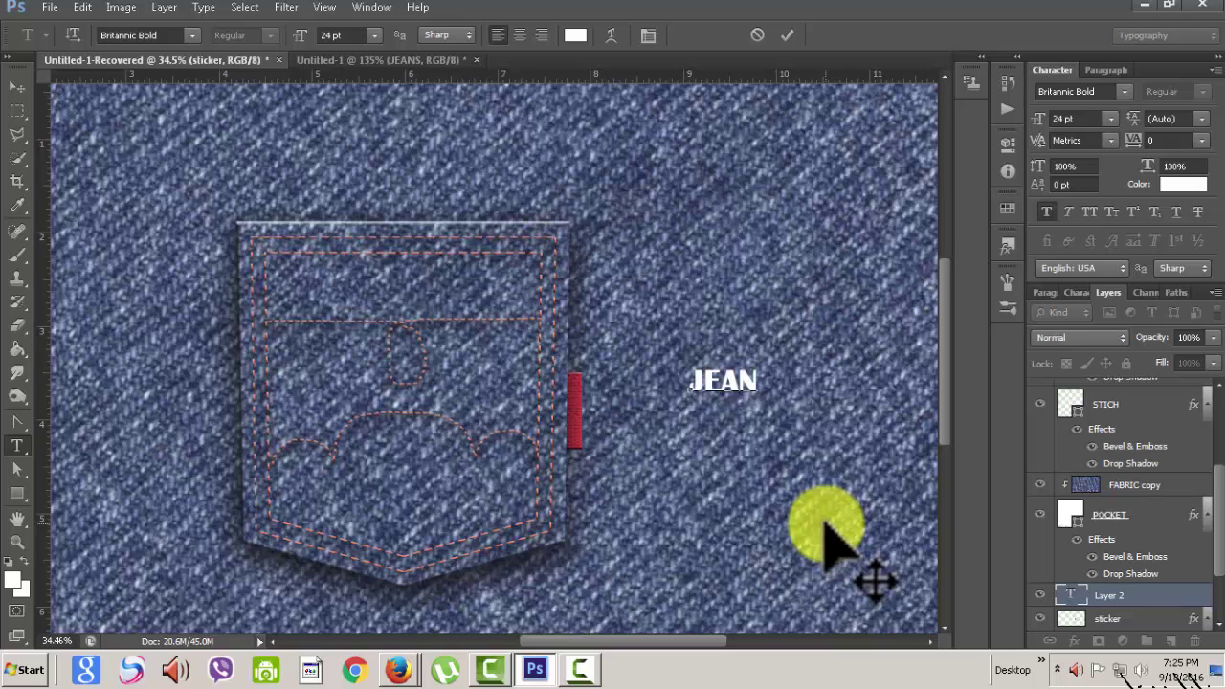
type("S")
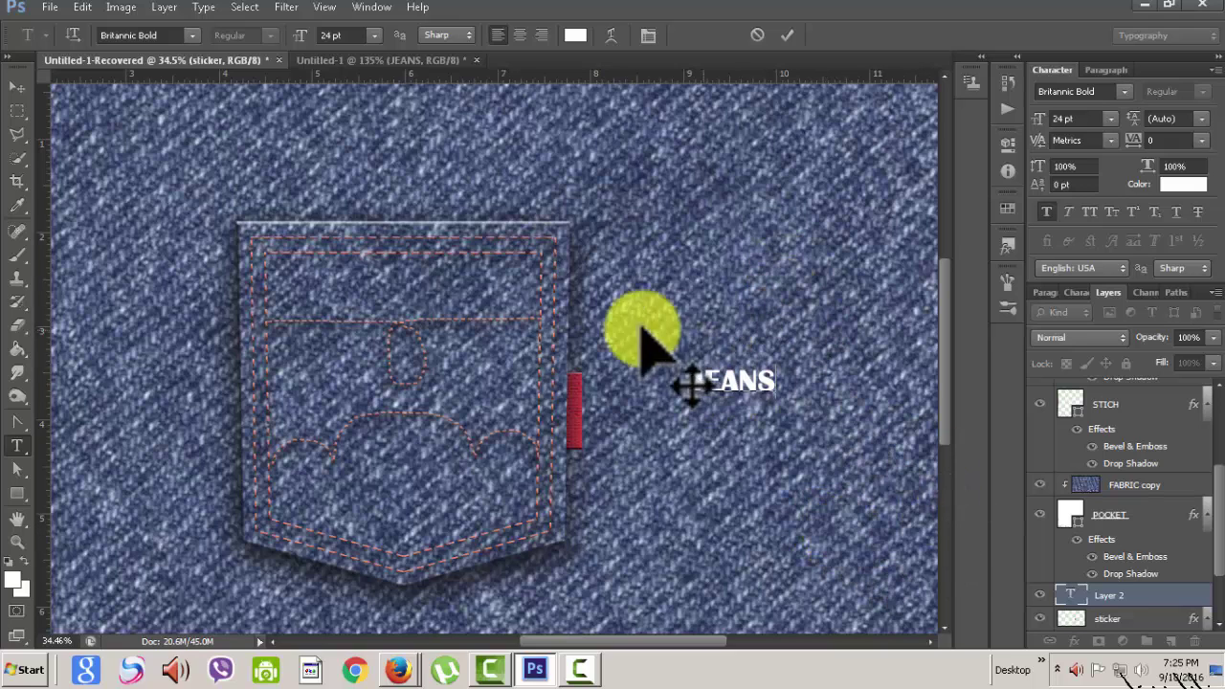
left_click(82, 7)
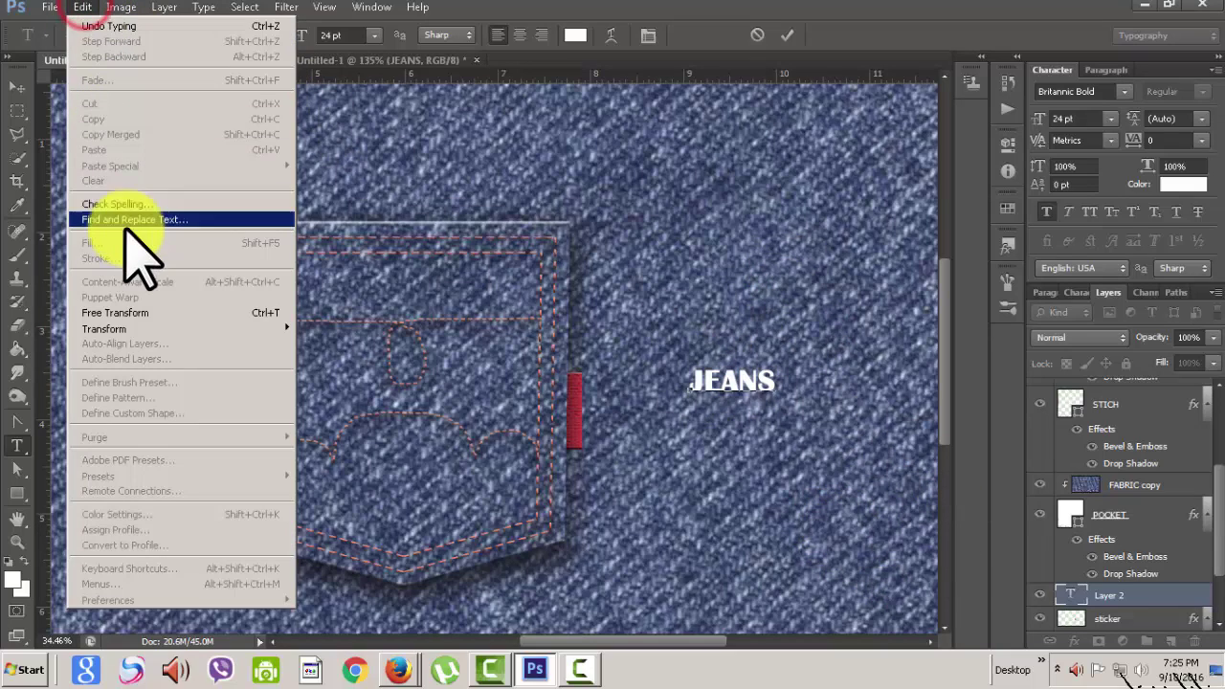
Rotate the JEANS text about -90° with Free Transform so it reads vertically
left_click(140, 306)
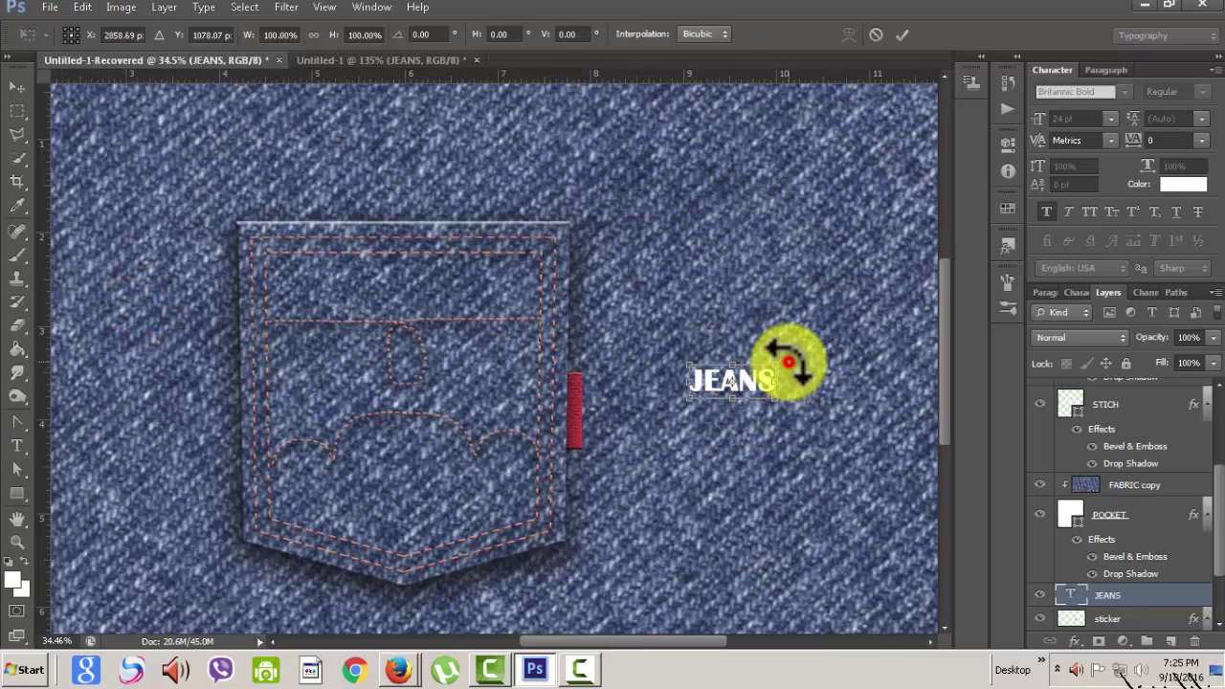
left_click_drag(787, 361, 696, 287)
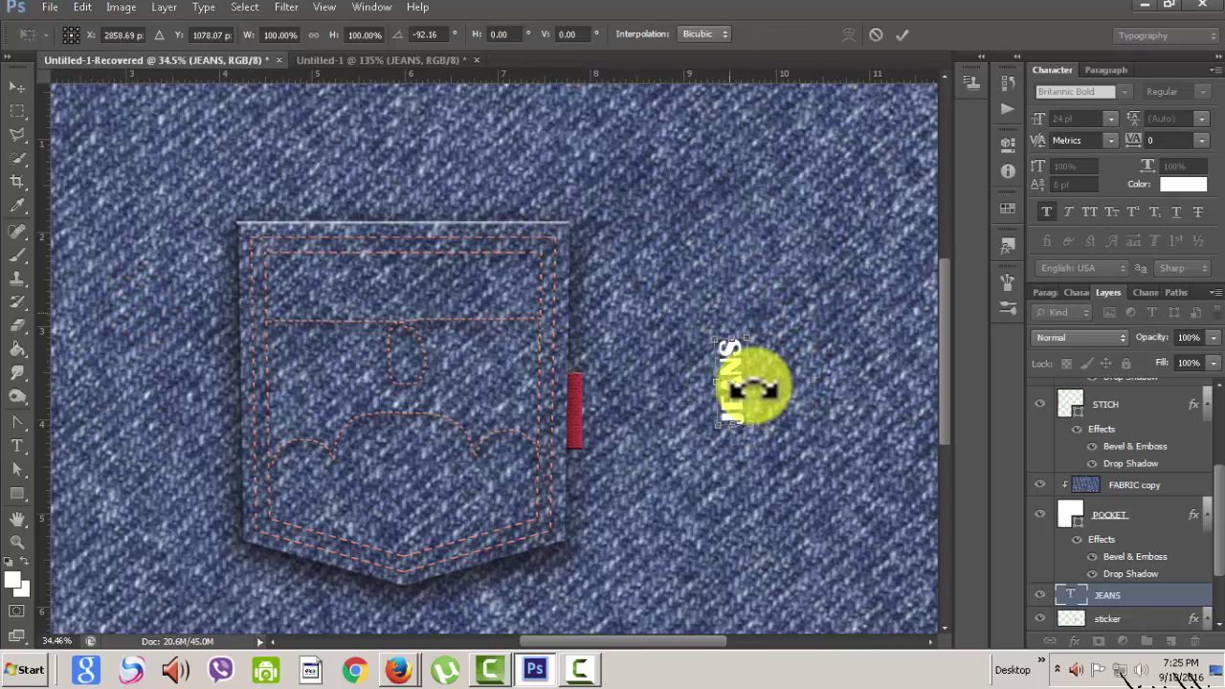
mouse_move(752, 311)
left_mouse_down()
mouse_move(730, 371)
mouse_move(564, 407)
mouse_move(584, 440)
left_mouse_up()
key("Return")
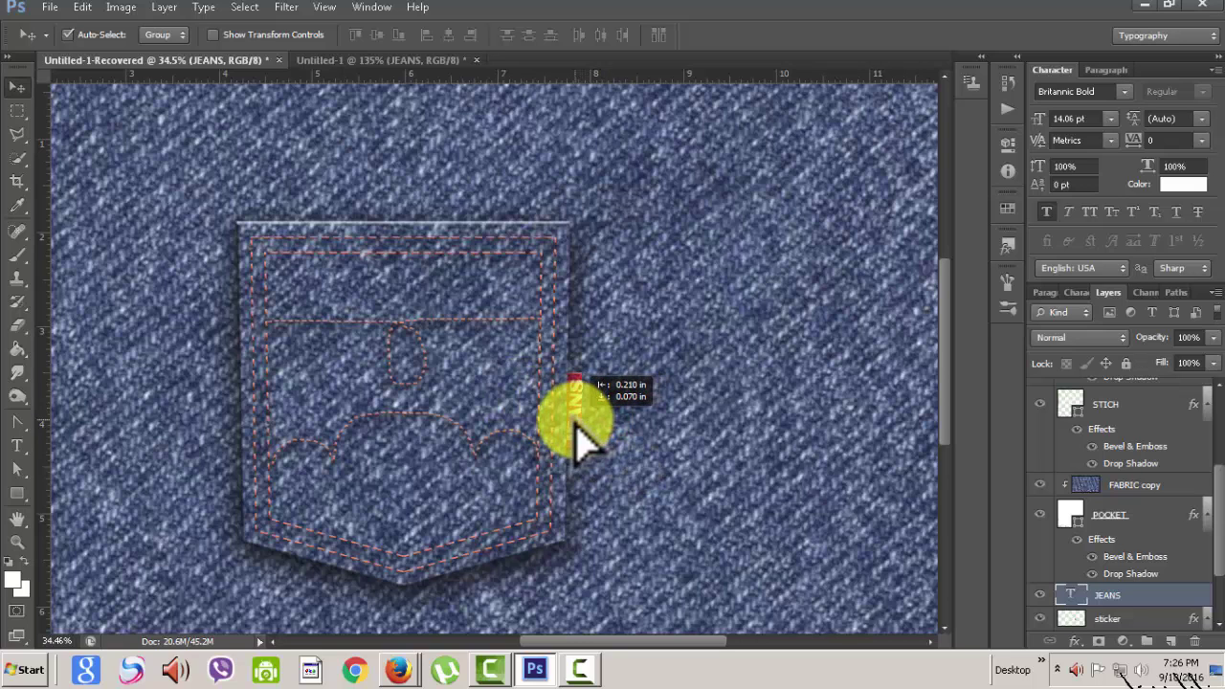
Shrink JEANS to about 14 pt and fit it onto the red tag
left_click(82, 7)
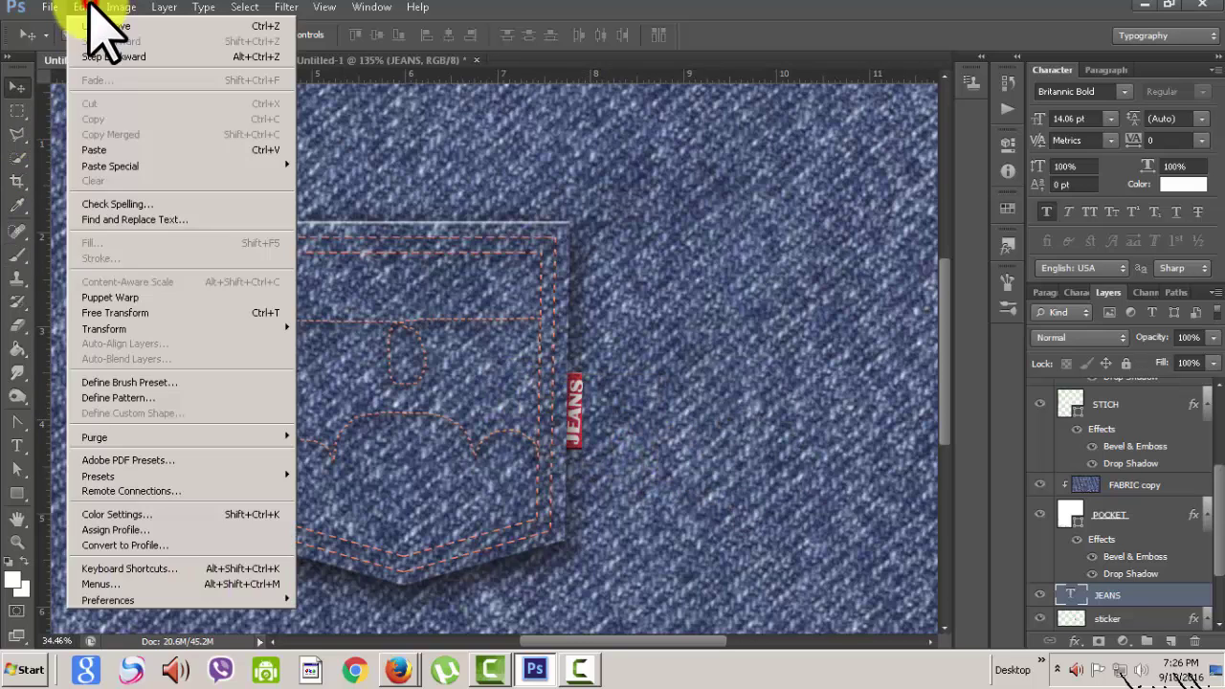
left_click(131, 313)
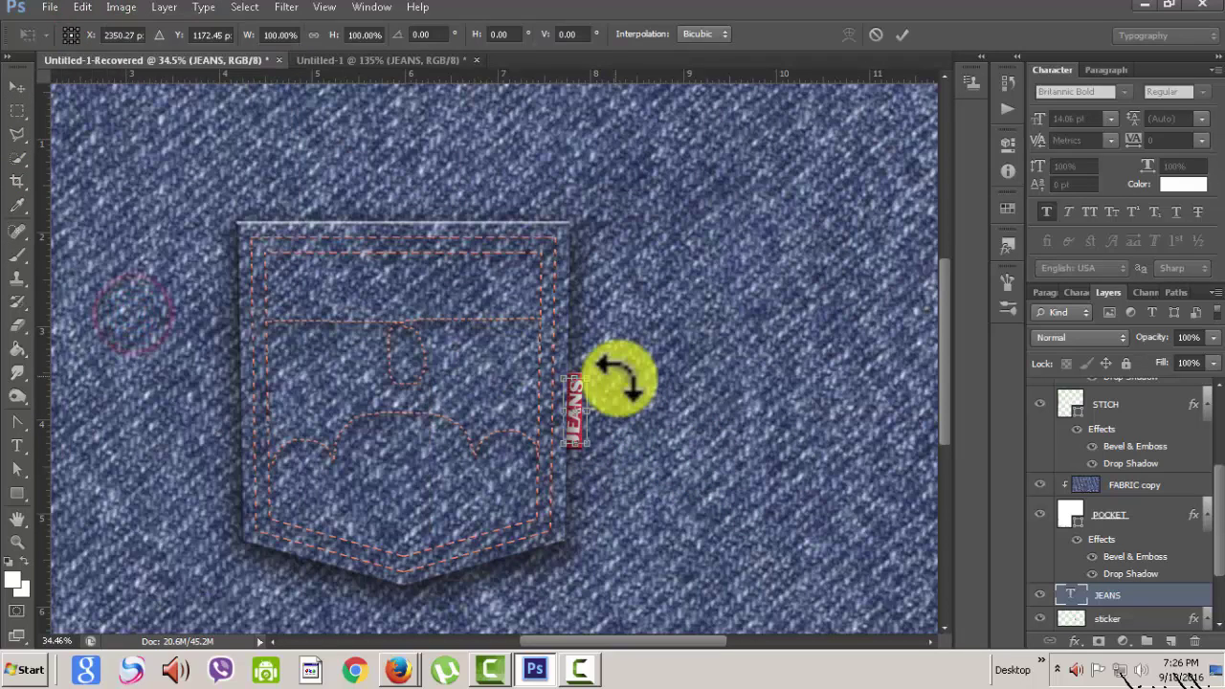
left_click(903, 36)
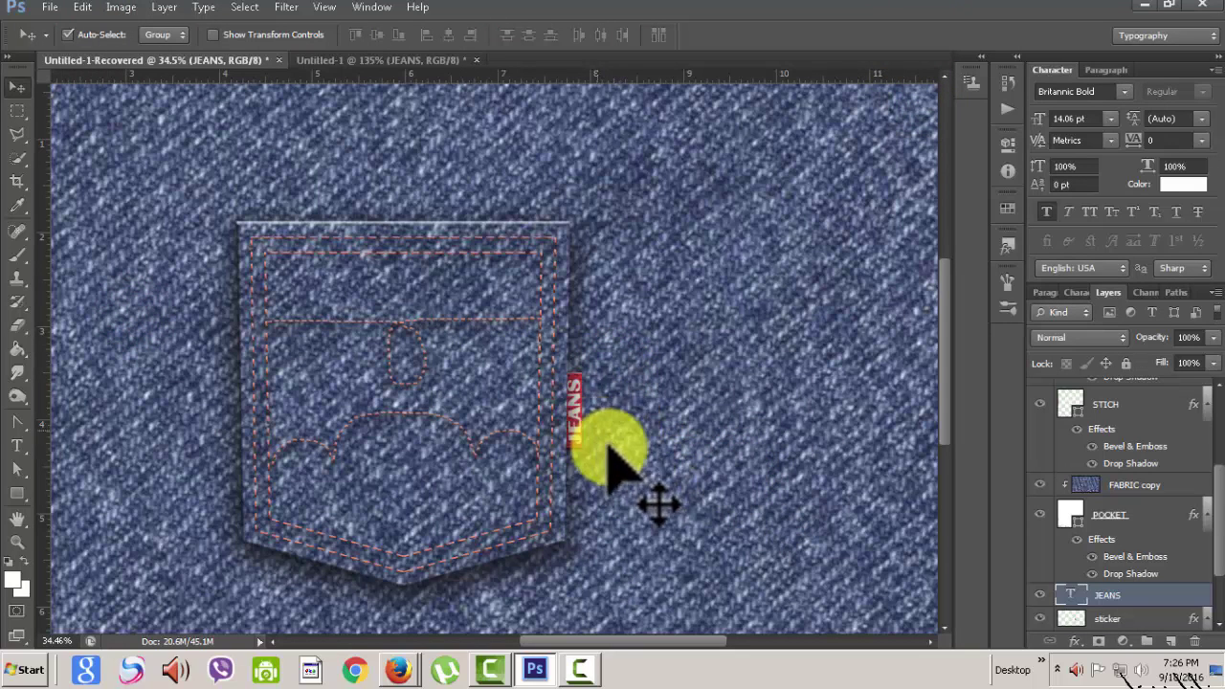
scroll(656, 469, "up", 1)
scroll(656, 469, "down", 2)
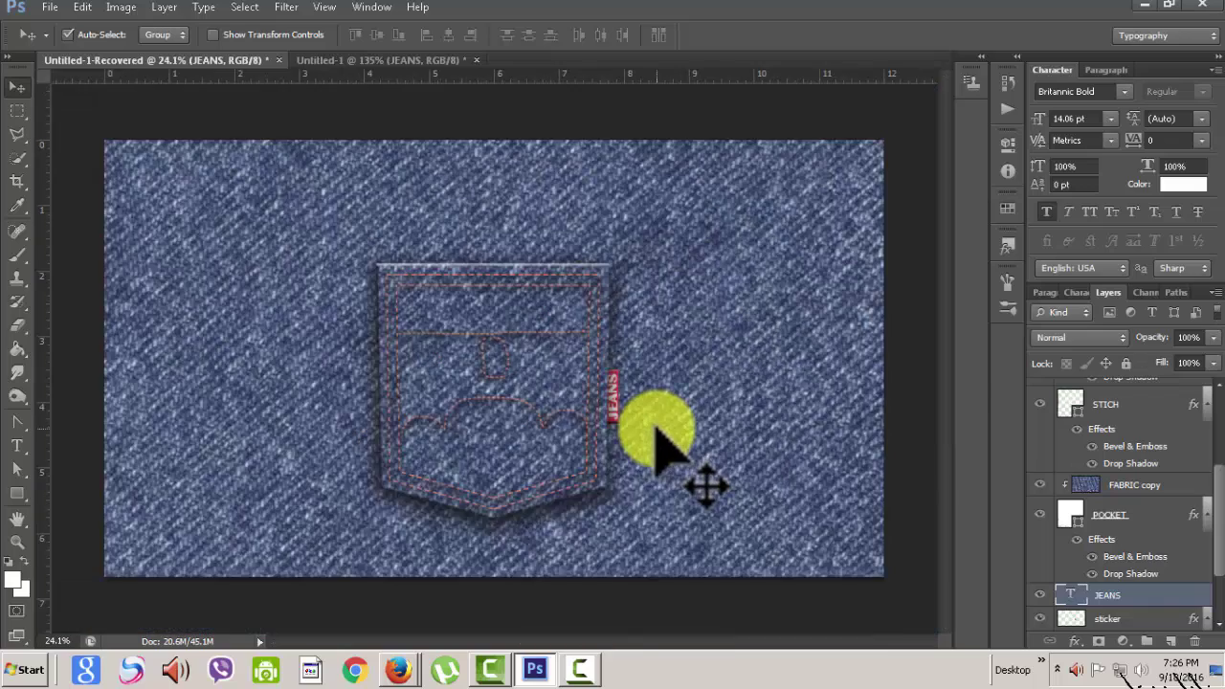
scroll(655, 469, "up", 2)
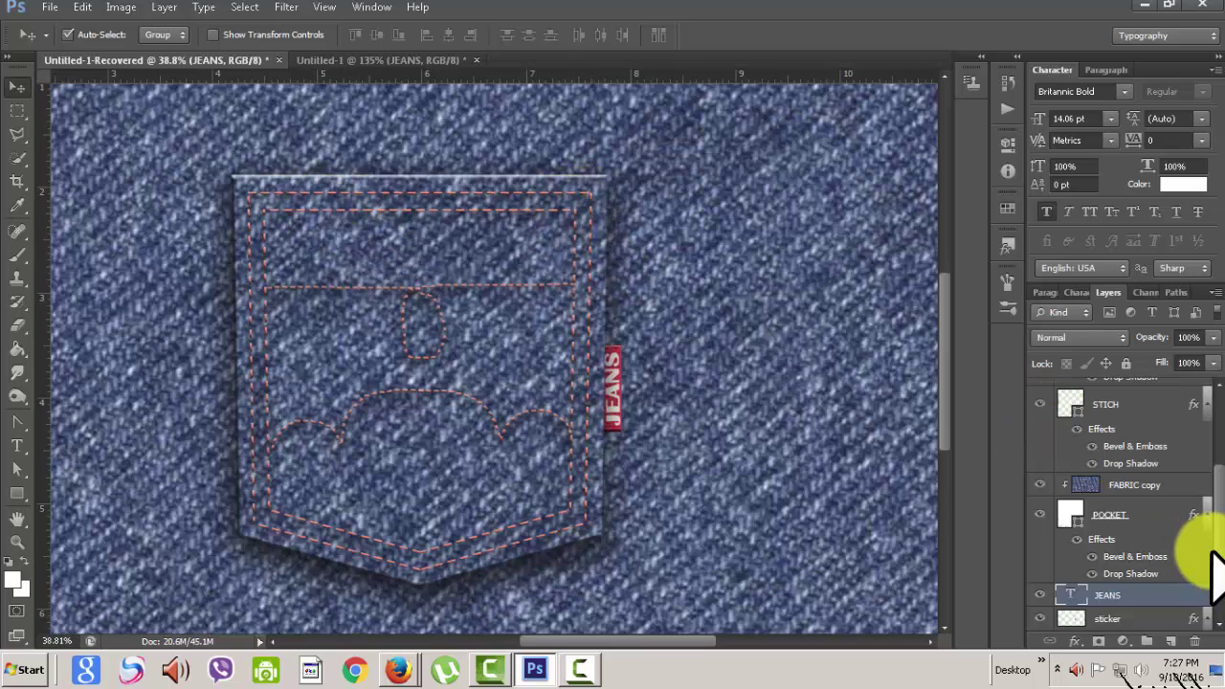
scroll(1211, 524, "up", 1)
Add a new empty layer above the topmost layer and sample the denim blue
left_click_drag(1214, 540, 1179, 412)
left_click(1157, 392)
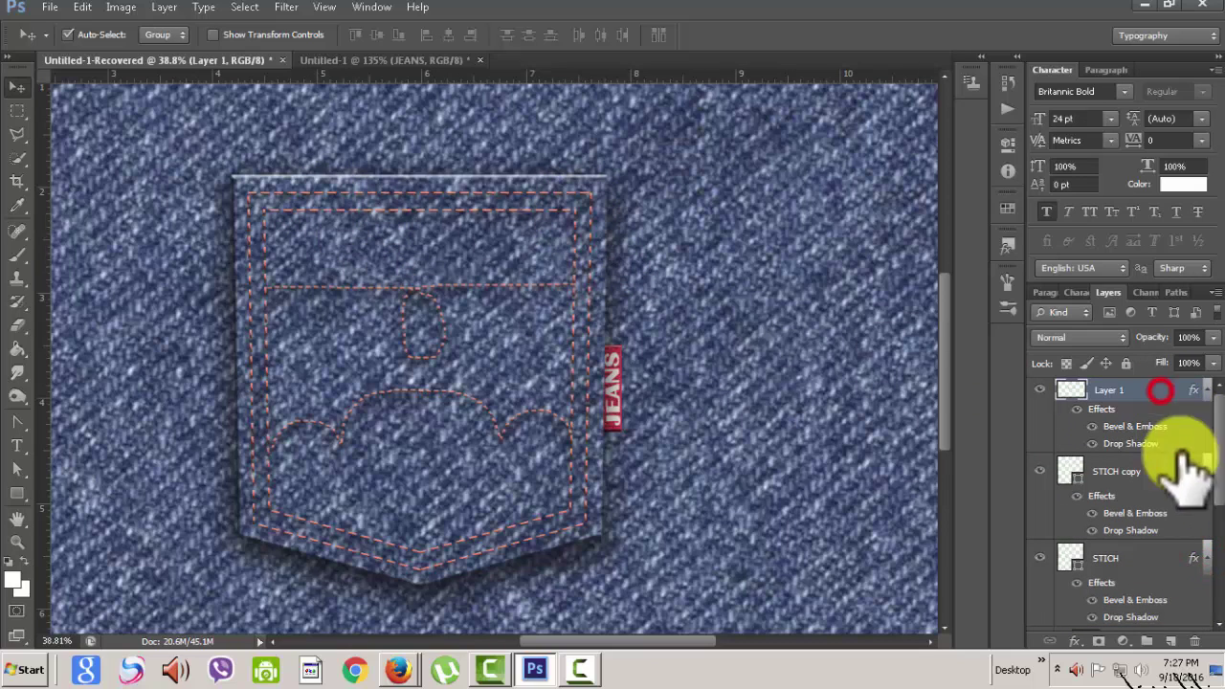
left_click(1172, 639)
key("i")
left_click(115, 383)
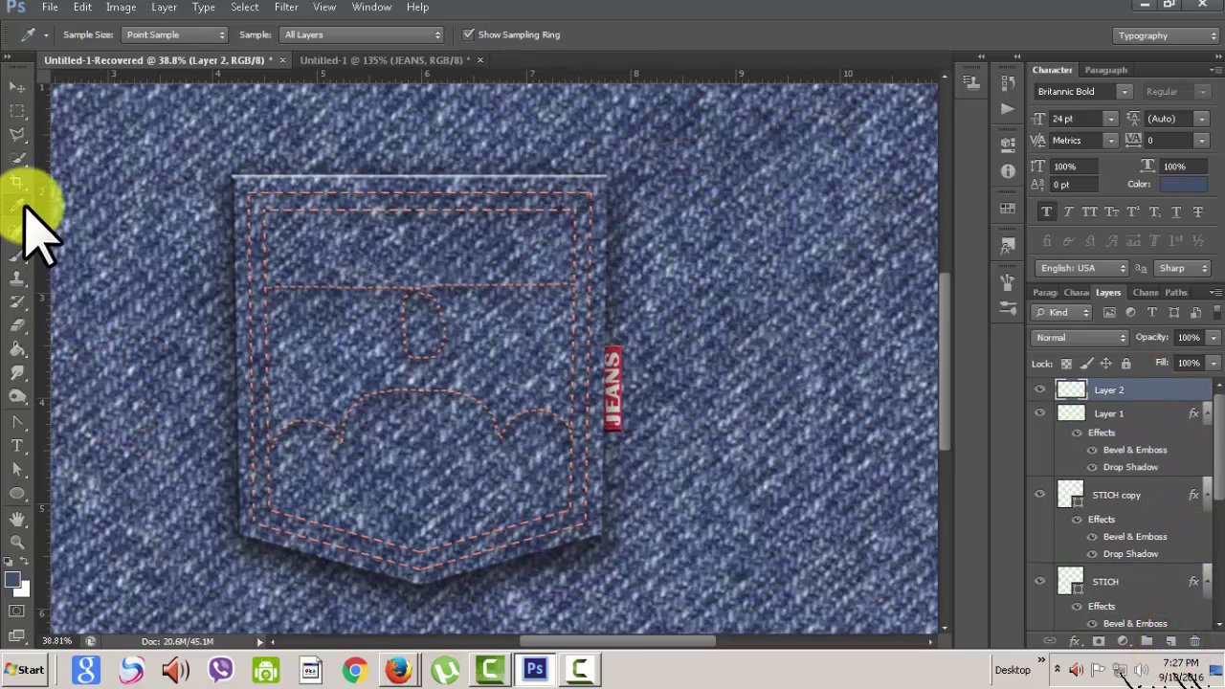
Draw a 47 × 47 px salmon-orange circle at the pocket's top-left corner
left_click(18, 493)
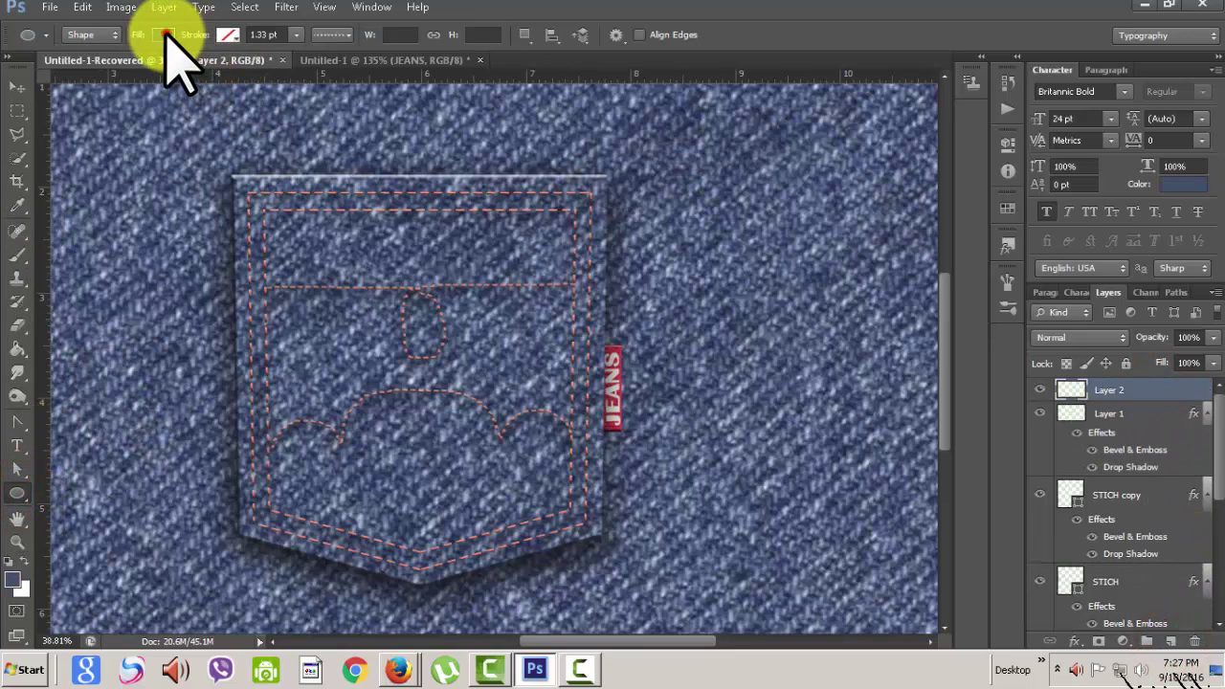
left_click(163, 35)
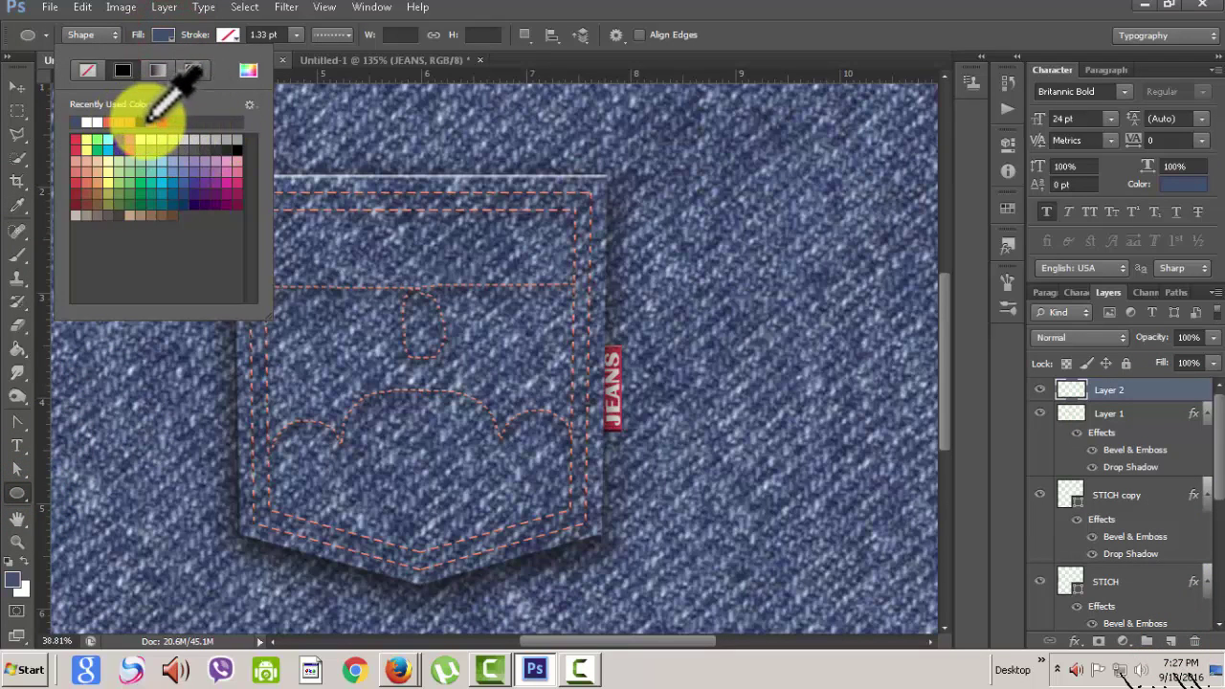
left_click(150, 121)
left_click(526, 23)
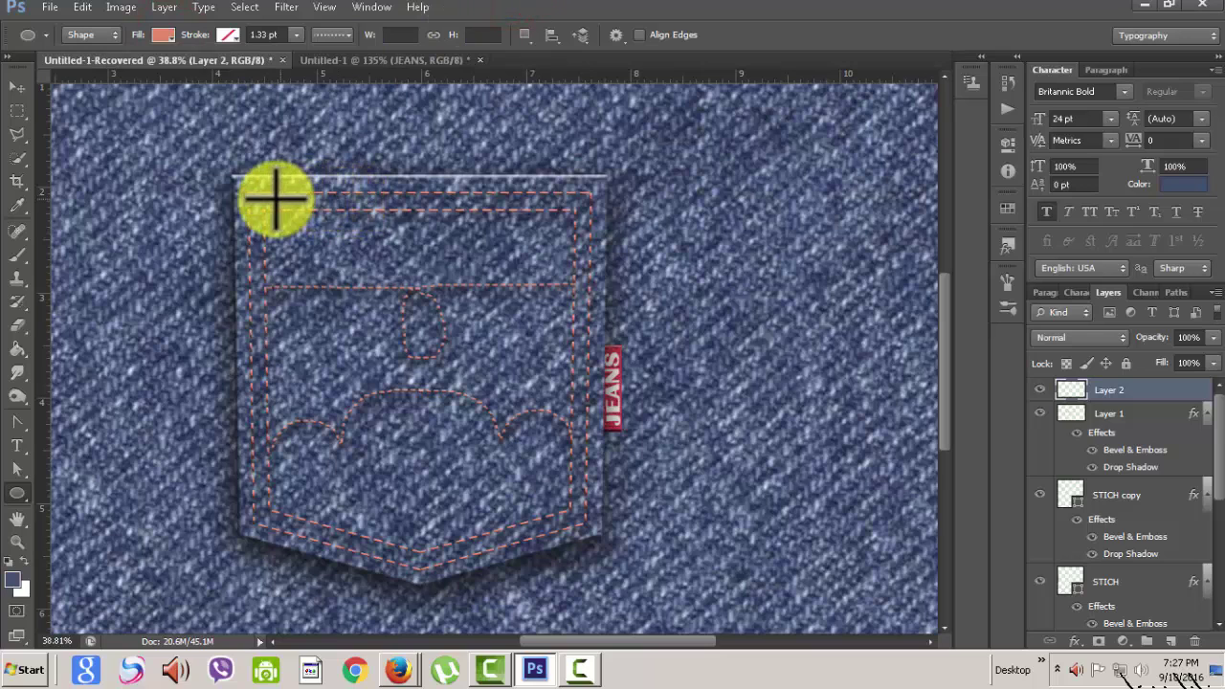
left_click_drag(248, 196, 262, 201)
key("ctrl+z")
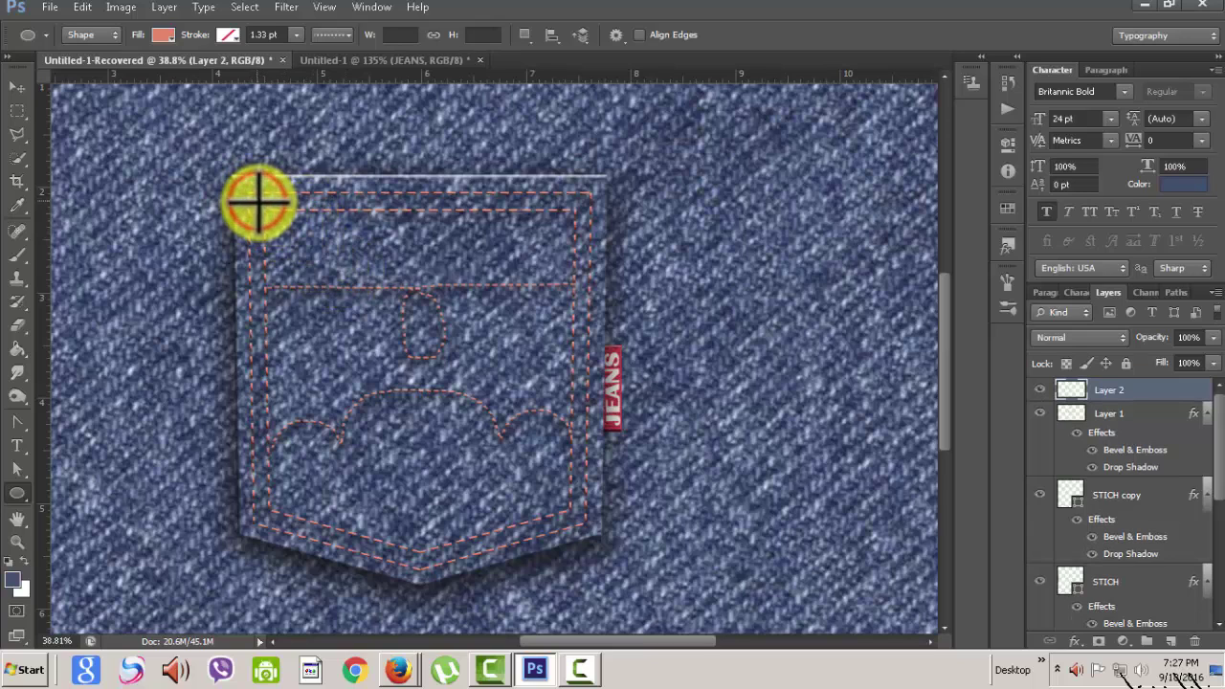
left_click_drag(258, 201, 266, 207)
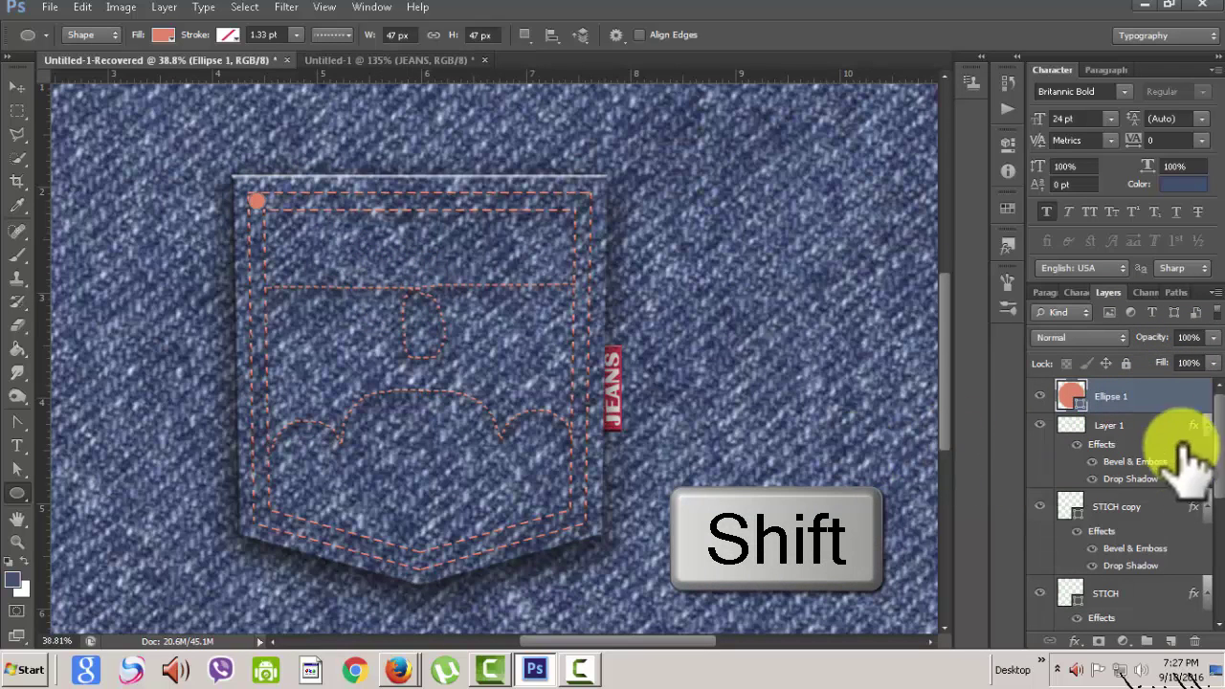
Rename the orange circle's Ellipse 1 layer to BUTTON
left_click(17, 87)
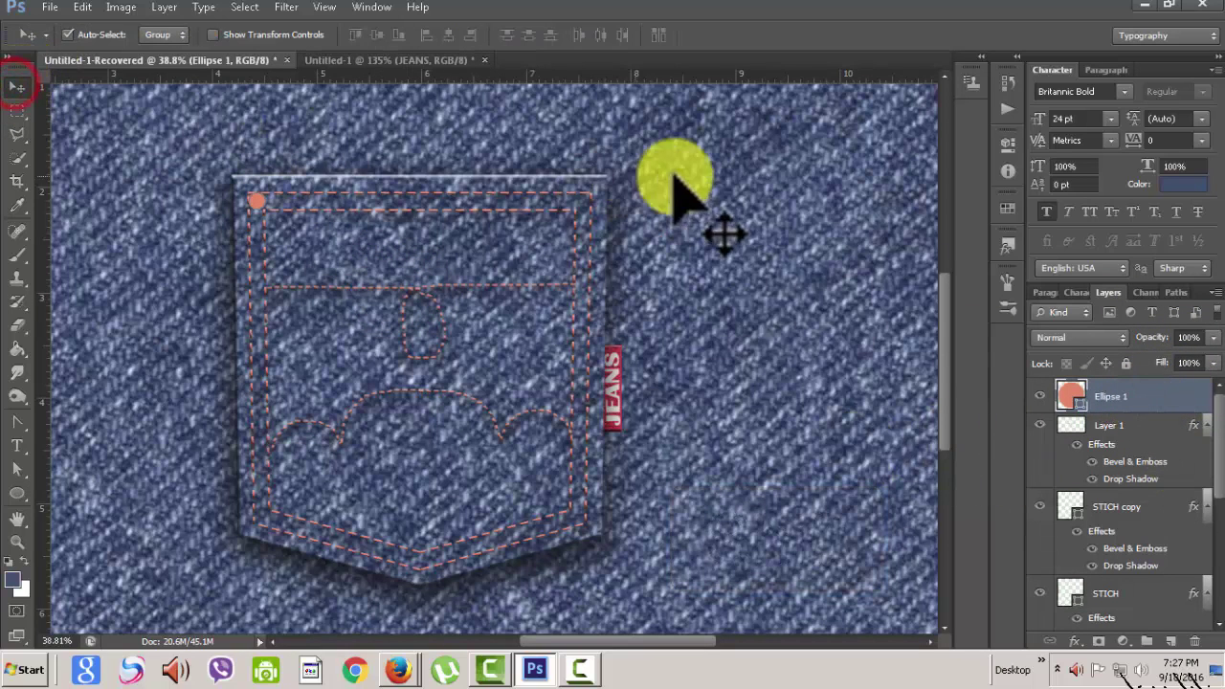
left_click(701, 182)
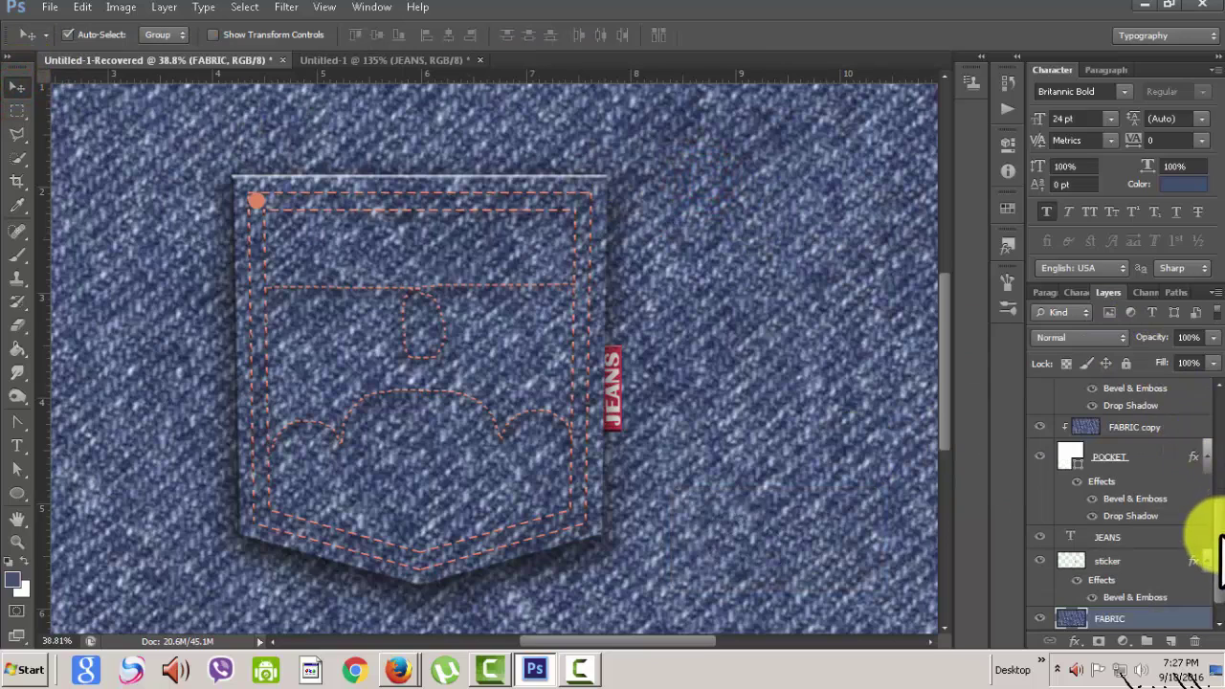
left_click_drag(1220, 560, 1216, 424)
left_click(1139, 397)
type("BUTTO")
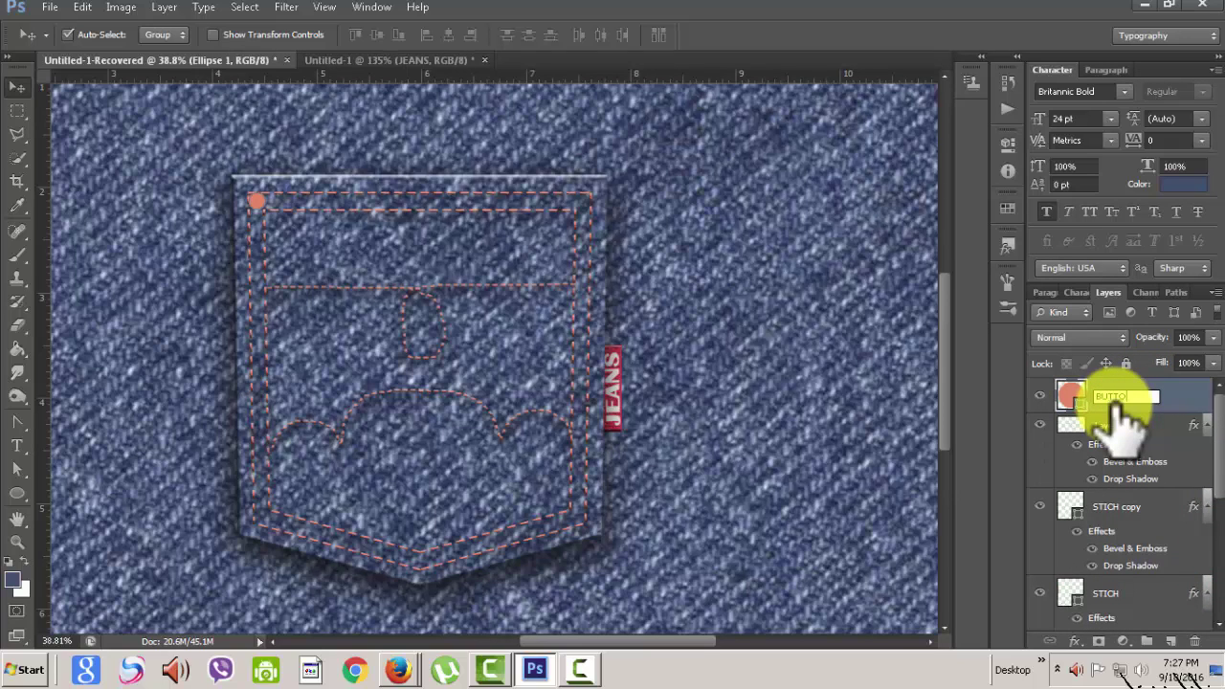
type("N")
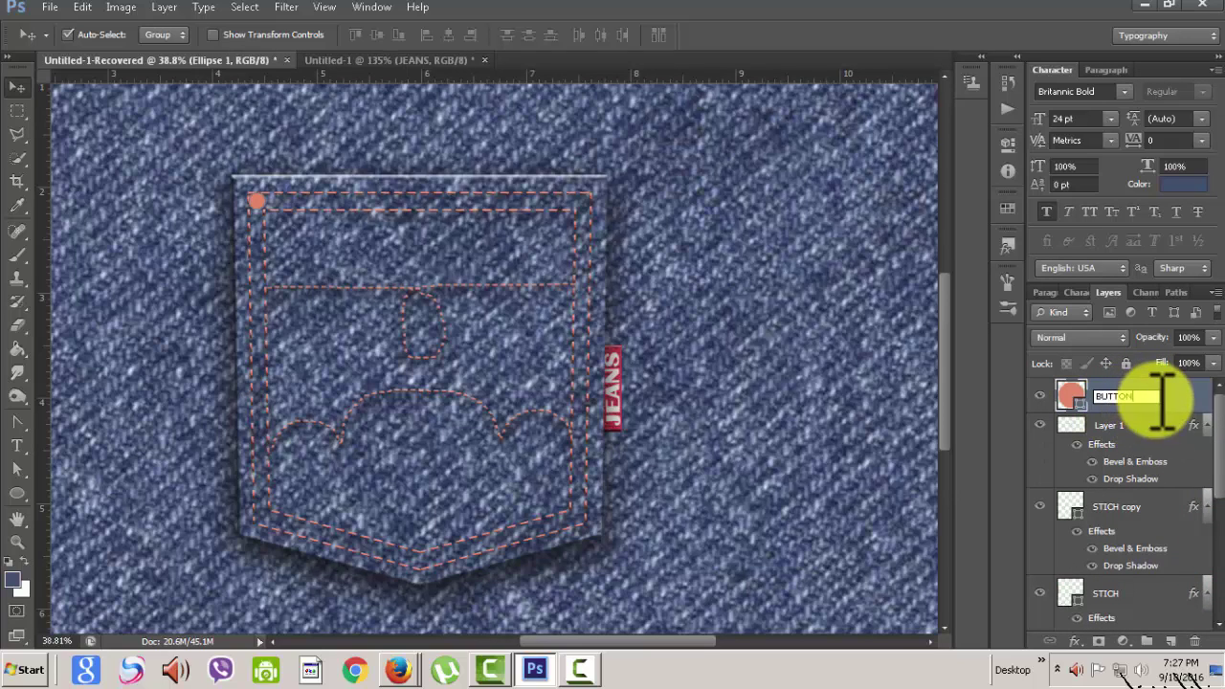
left_click(1156, 399)
Duplicate the BUTTON layer and scale the copy down to 55.32%
right_click(1154, 397)
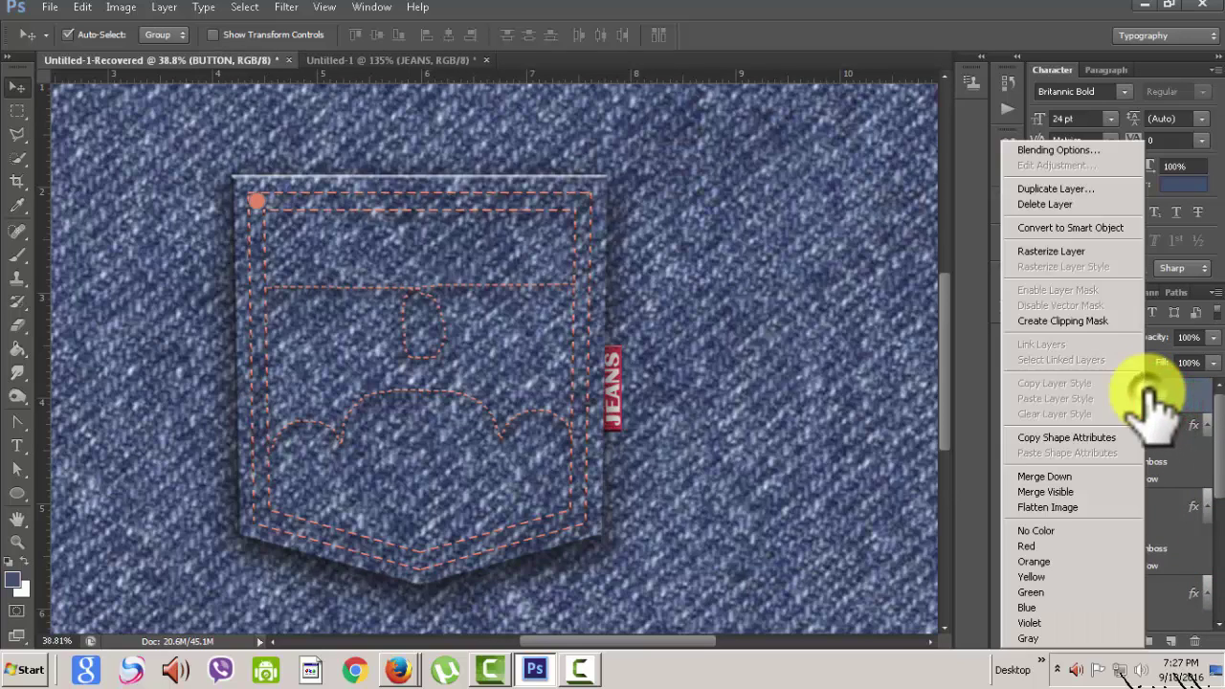
left_click(1053, 205)
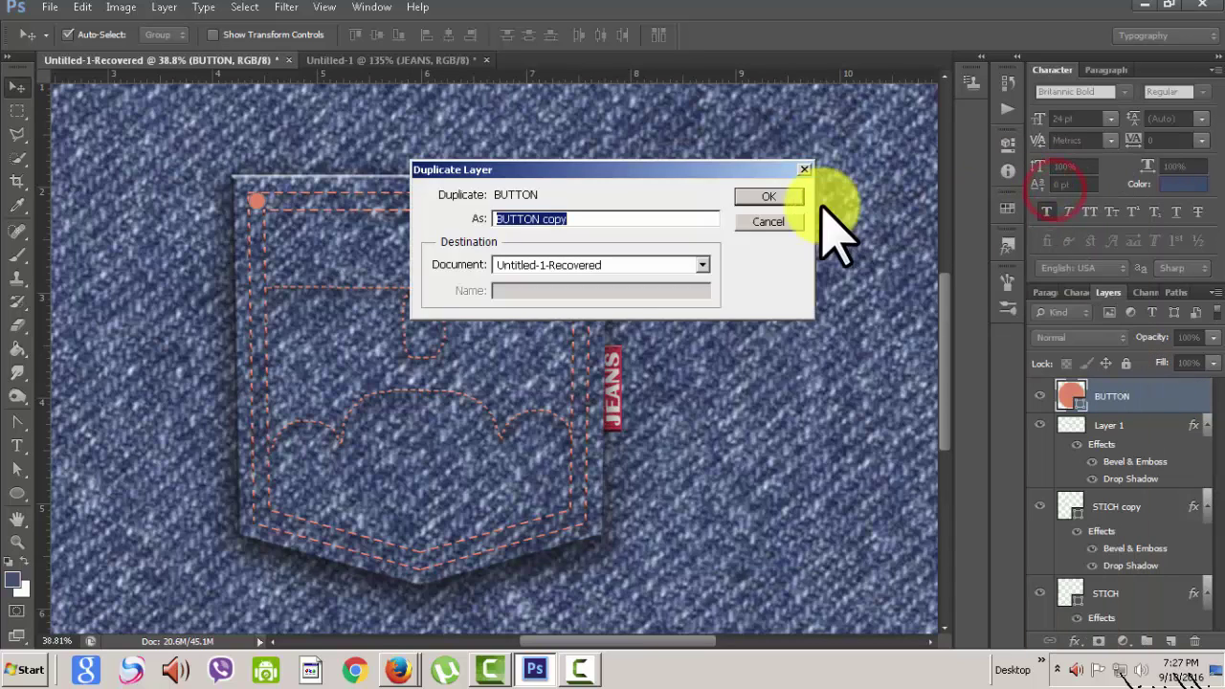
left_click(770, 197)
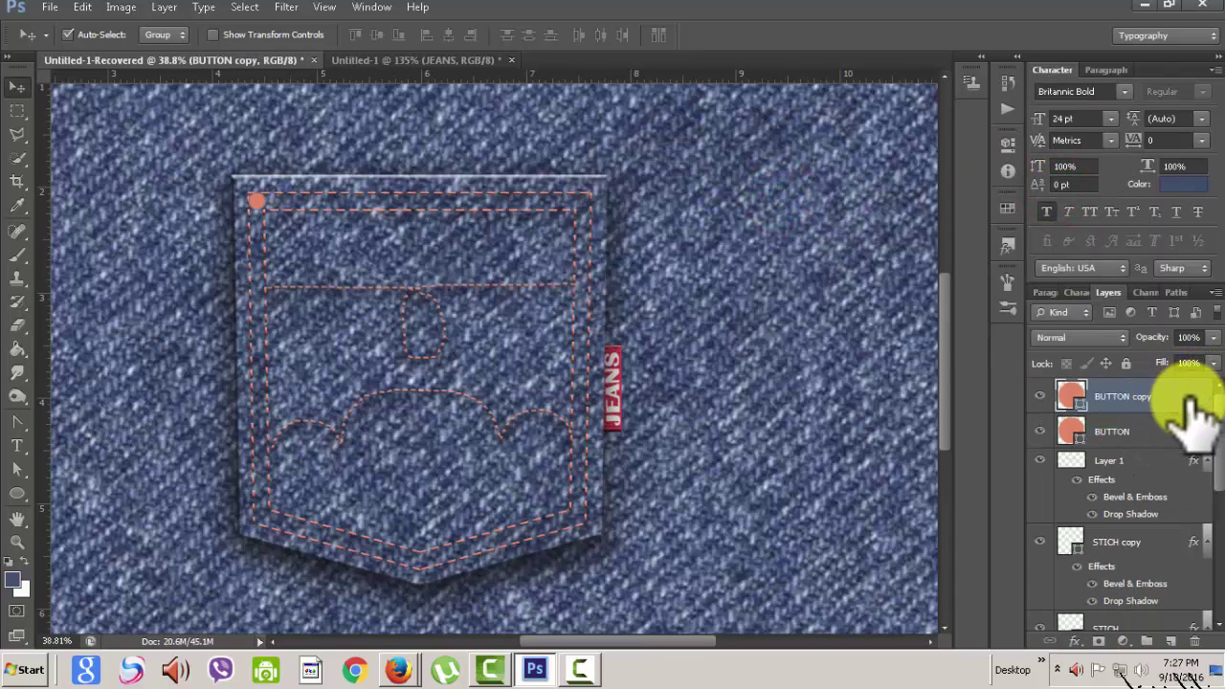
key("ctrl+t")
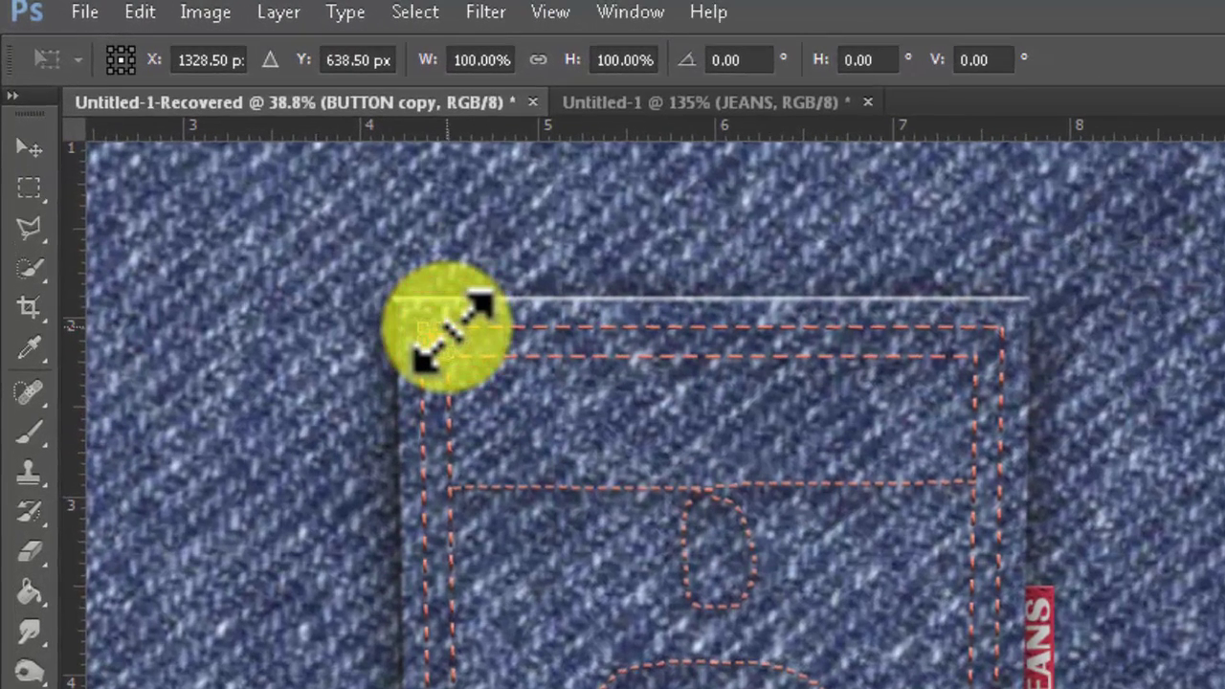
left_click_drag(445, 330, 440, 343)
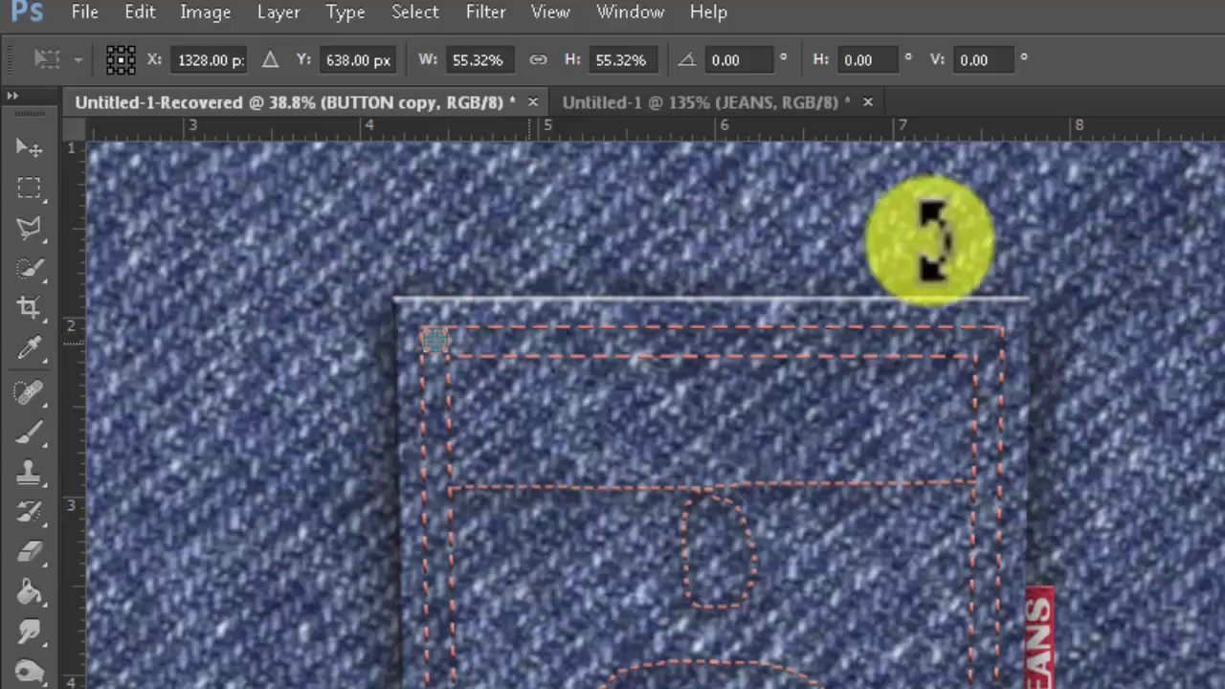
left_click(37, 145)
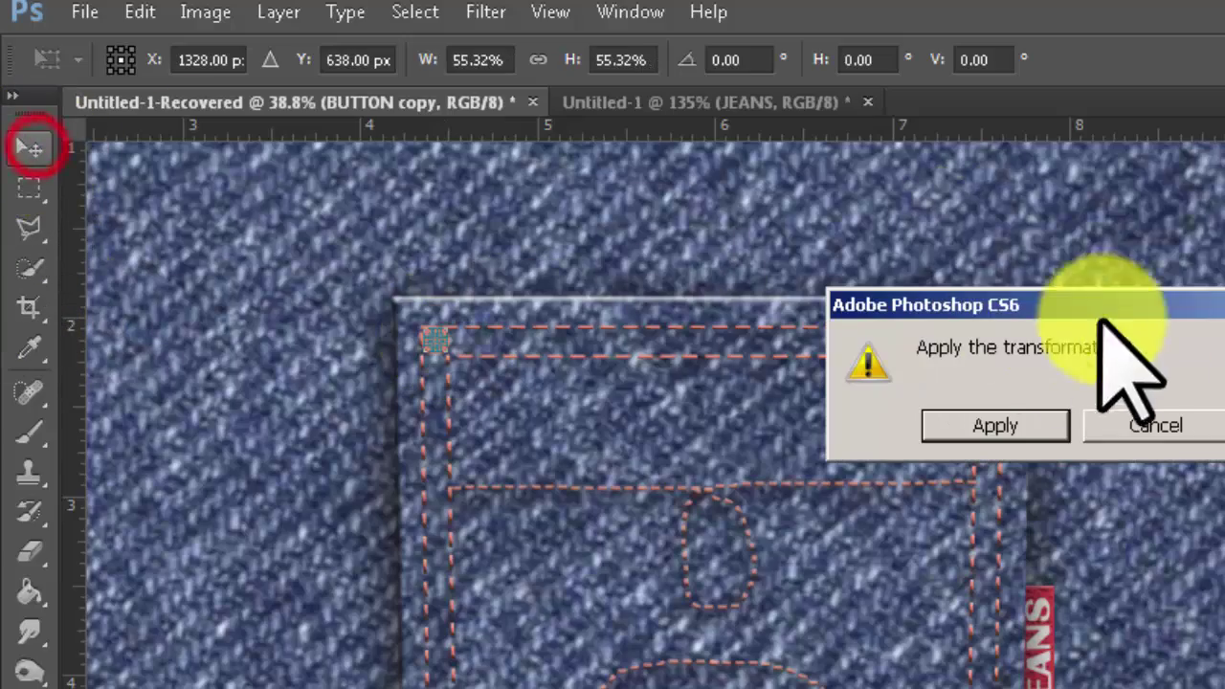
left_click(1052, 421)
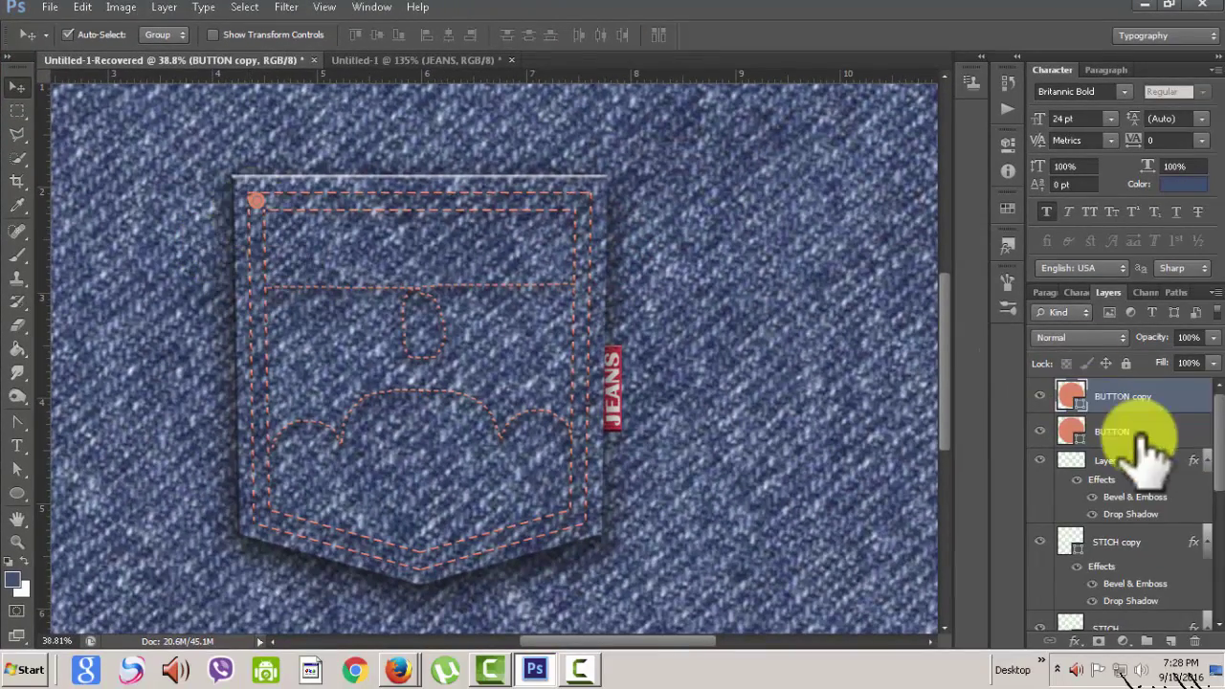
Give BUTTON copy Bevel & Emboss, an outline Stroke and a Drop Shadow
double_click(1176, 389)
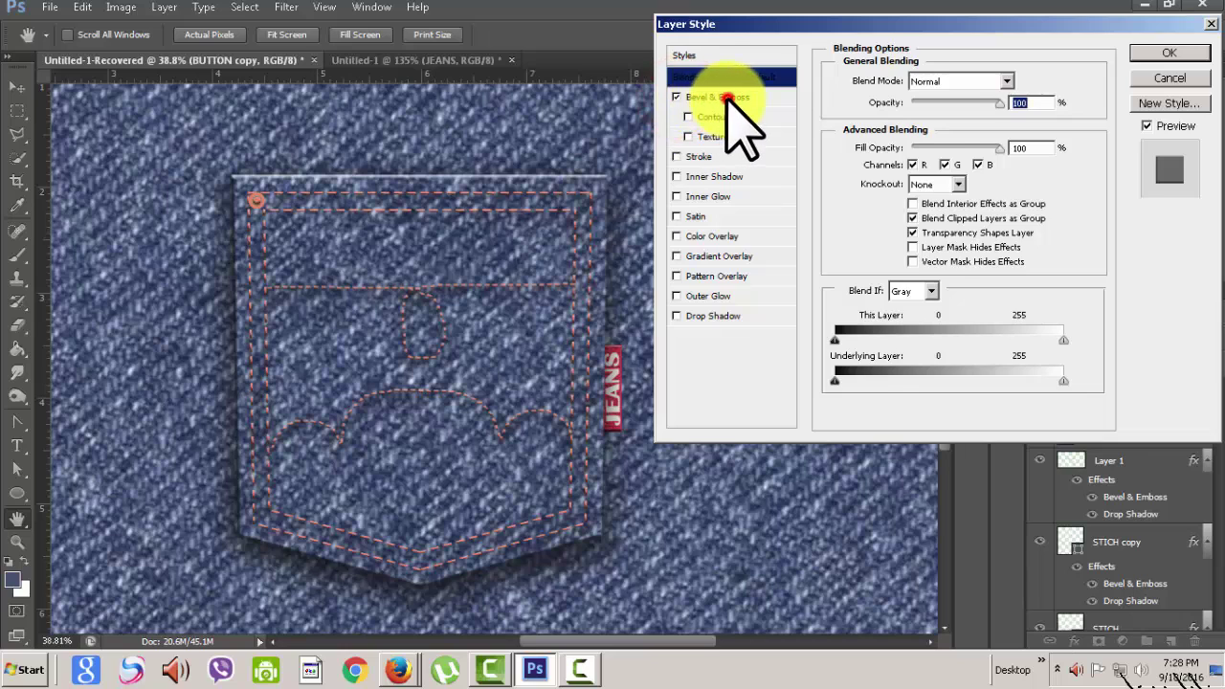
left_click(676, 96)
left_click(676, 157)
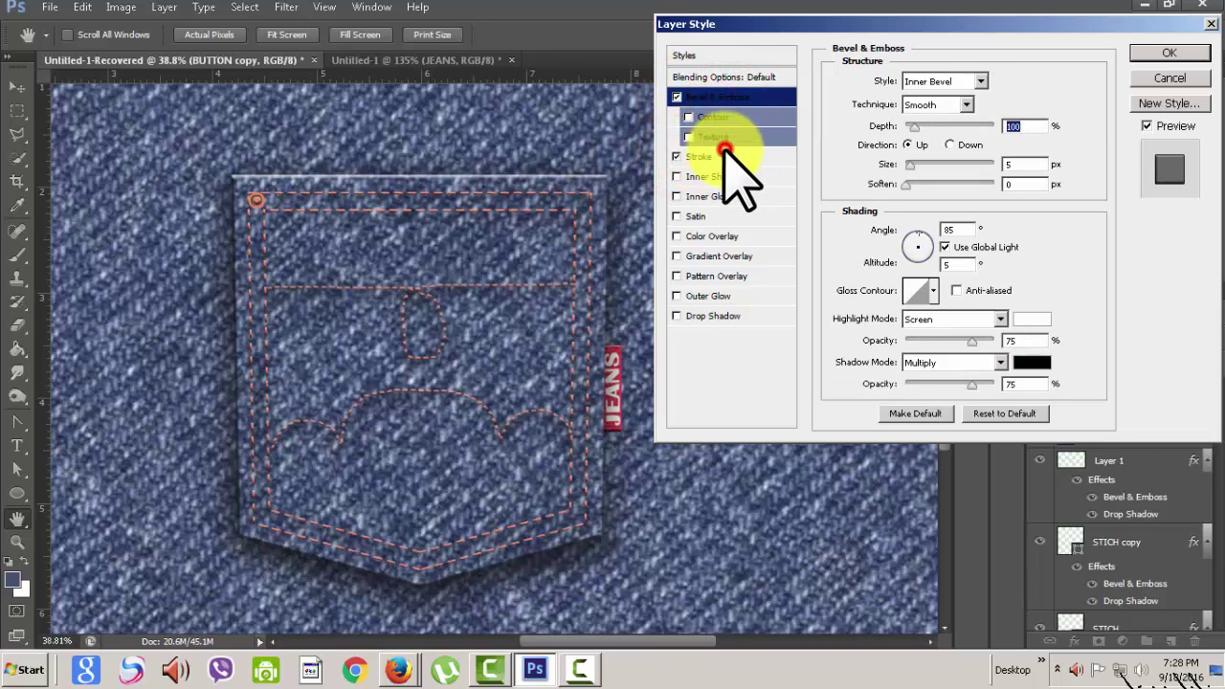
left_click(727, 156)
left_click(677, 315)
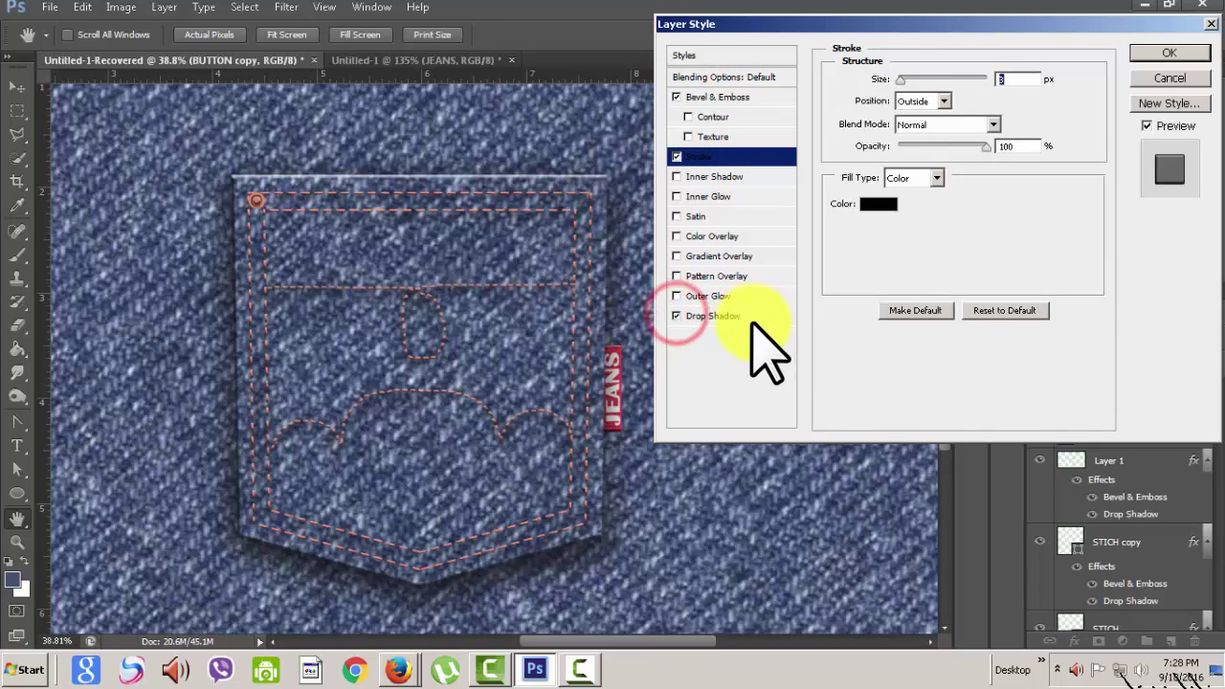
left_click(718, 318)
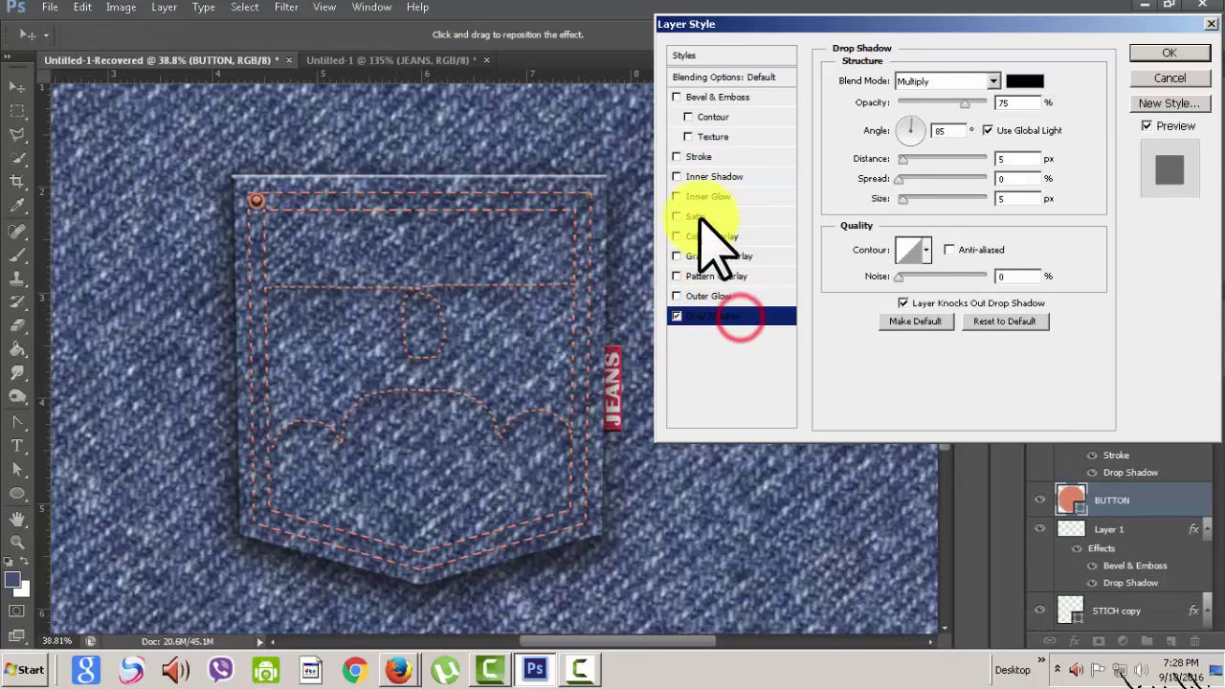
left_click(676, 97)
left_click(752, 98)
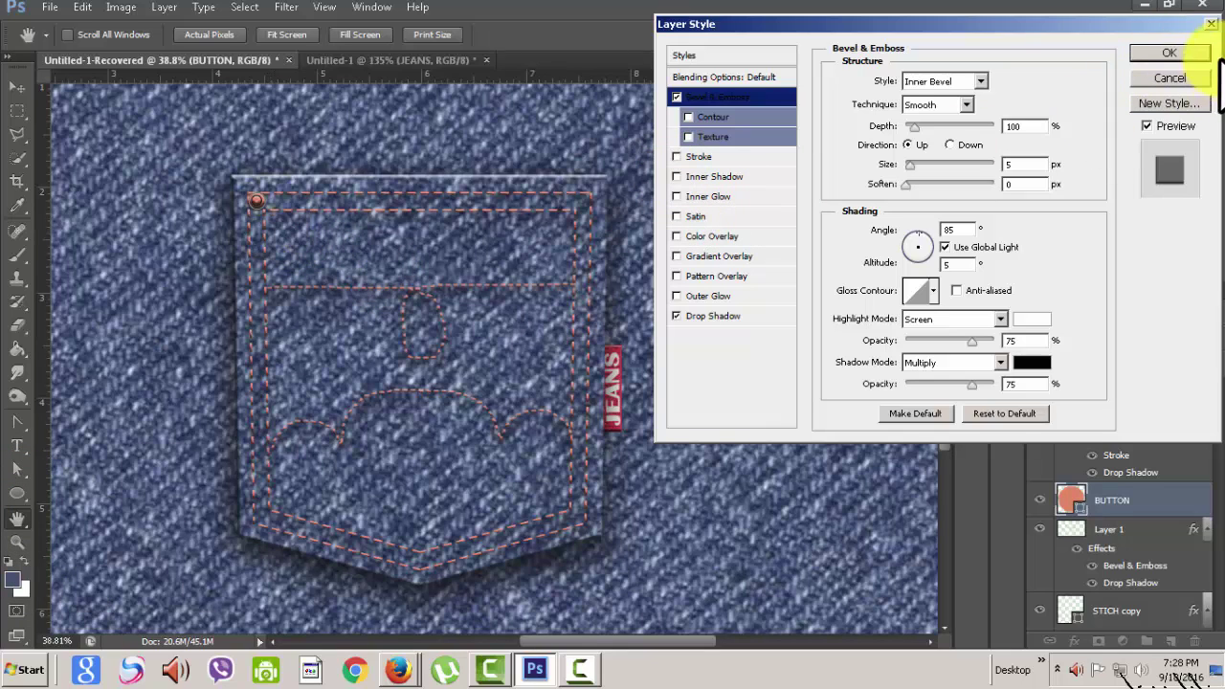
left_click(1169, 53)
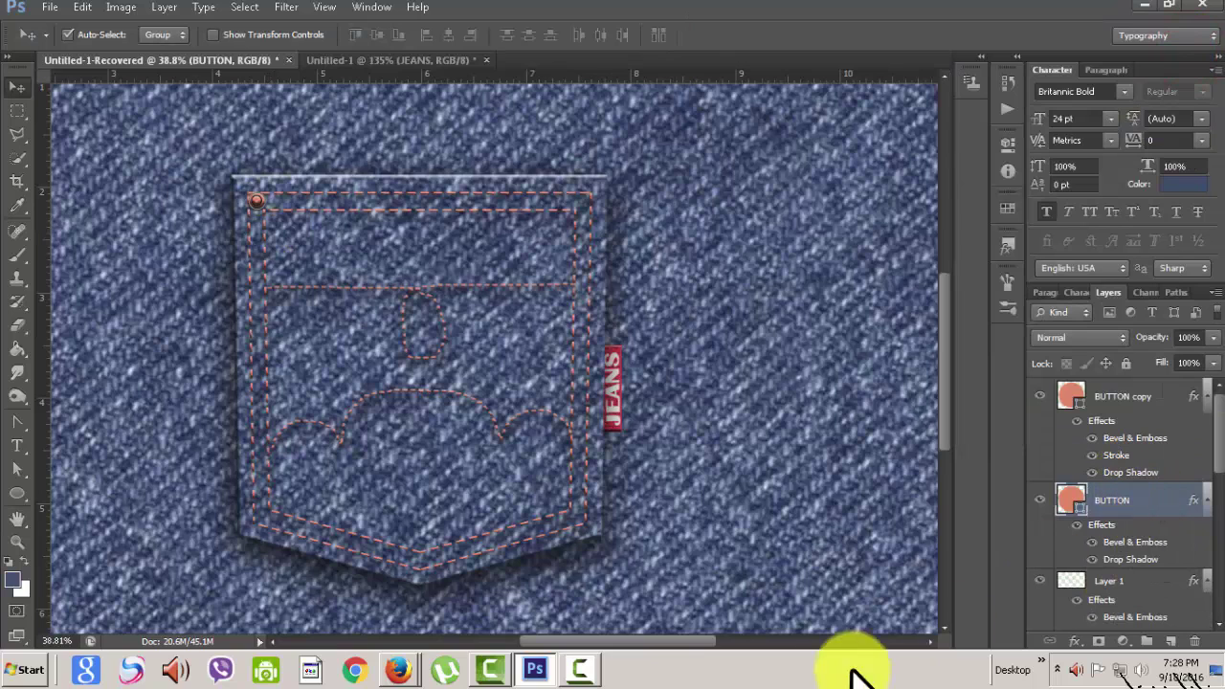
Give the BUTTON layer a size-16 drop shadow and a deeper bevel
left_click(683, 174)
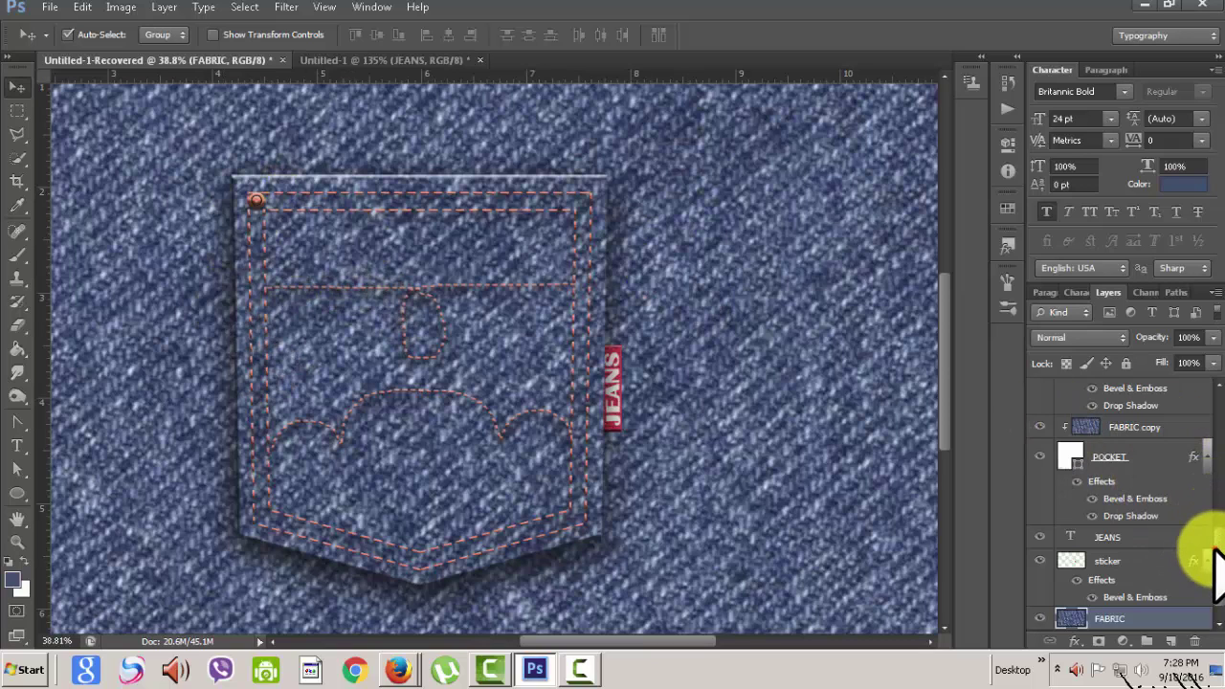
left_click_drag(1211, 550, 1214, 402)
left_click(1158, 500)
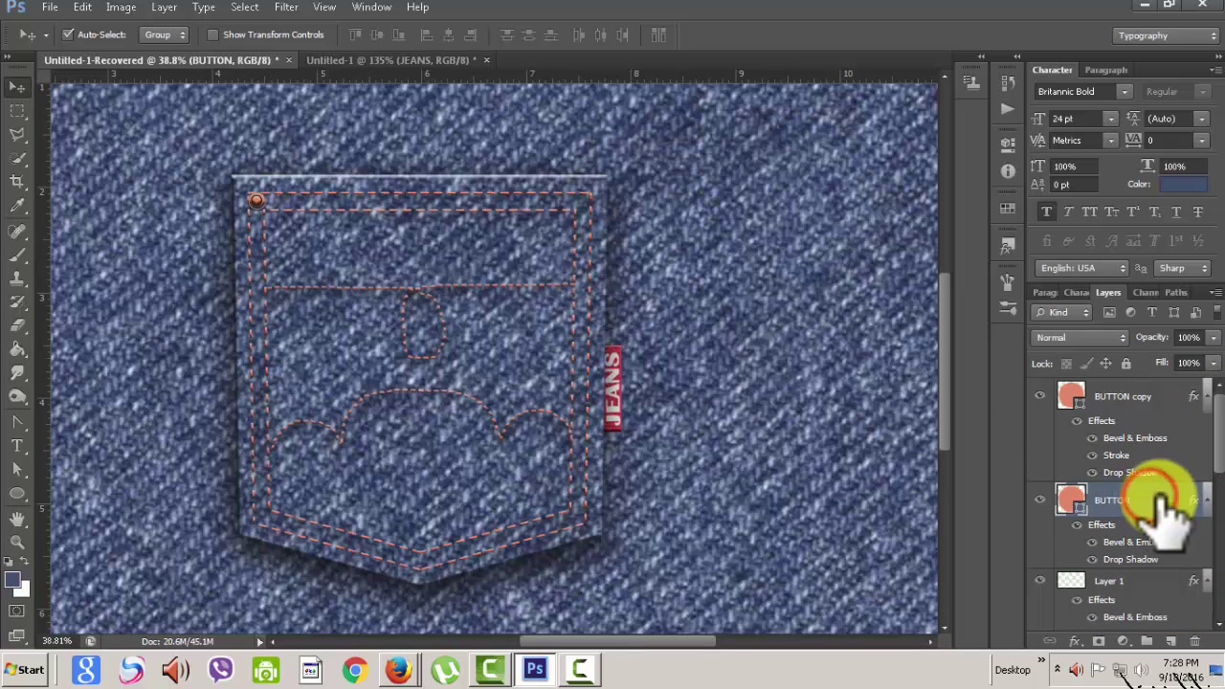
double_click(1159, 500)
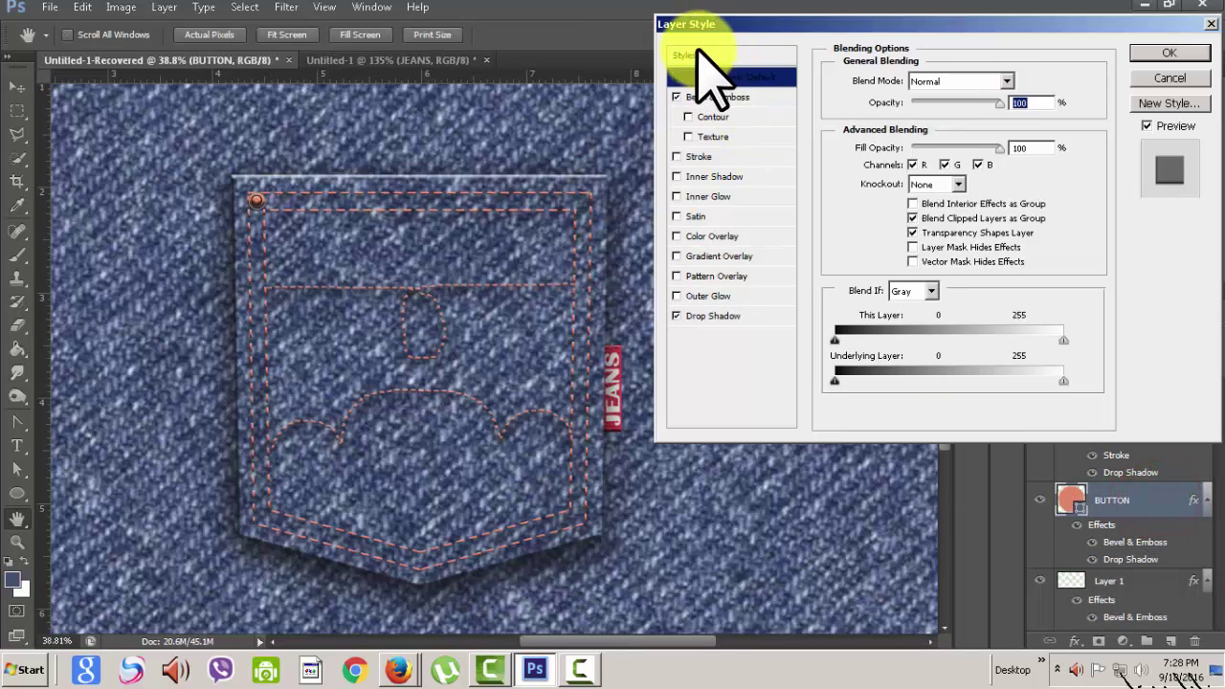
left_click(753, 320)
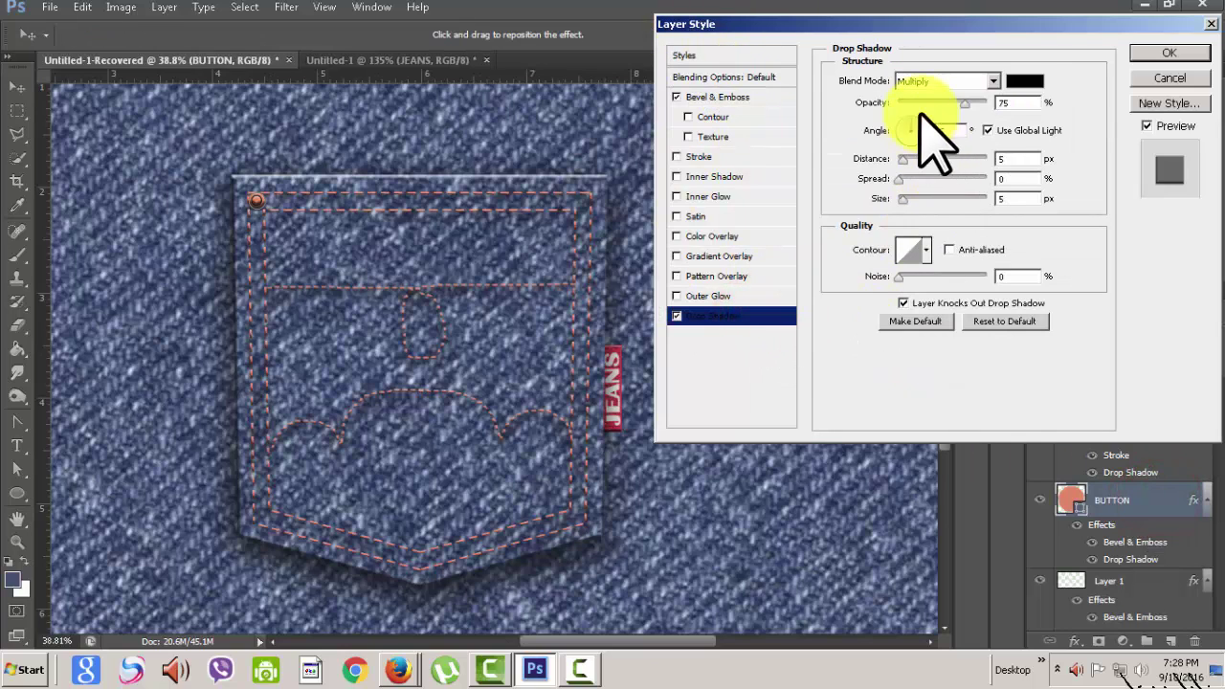
mouse_move(902, 199)
left_mouse_down()
mouse_move(960, 198)
mouse_move(901, 198)
left_mouse_up()
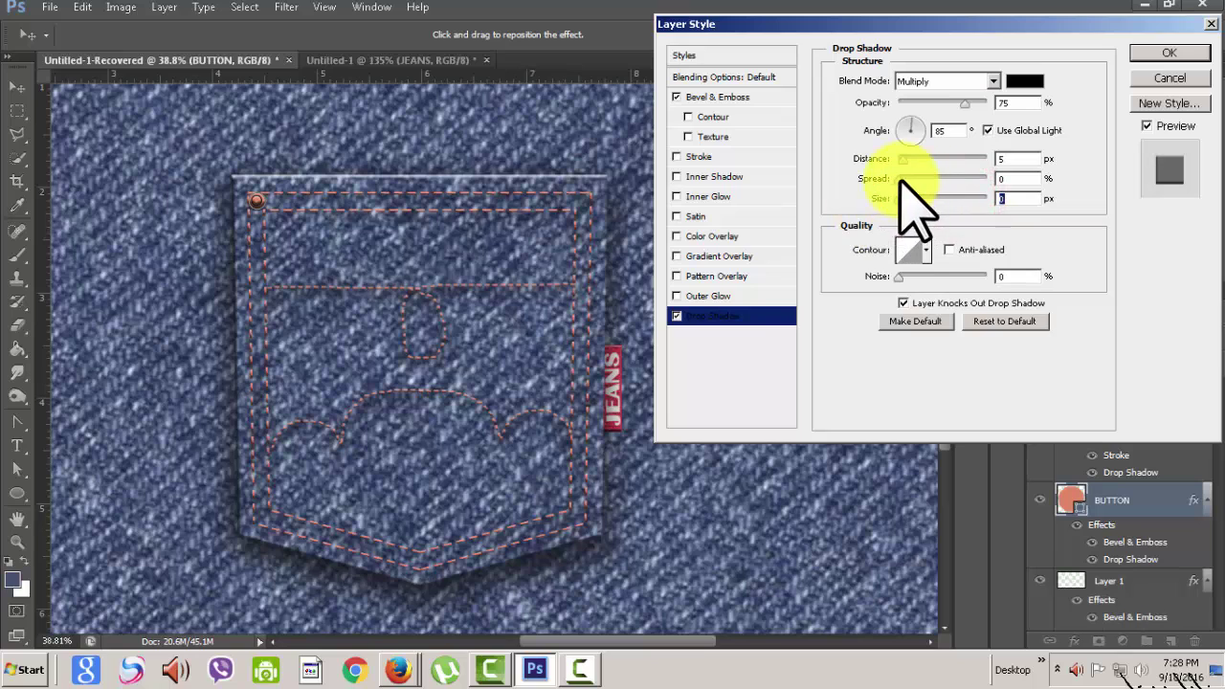
left_click(752, 96)
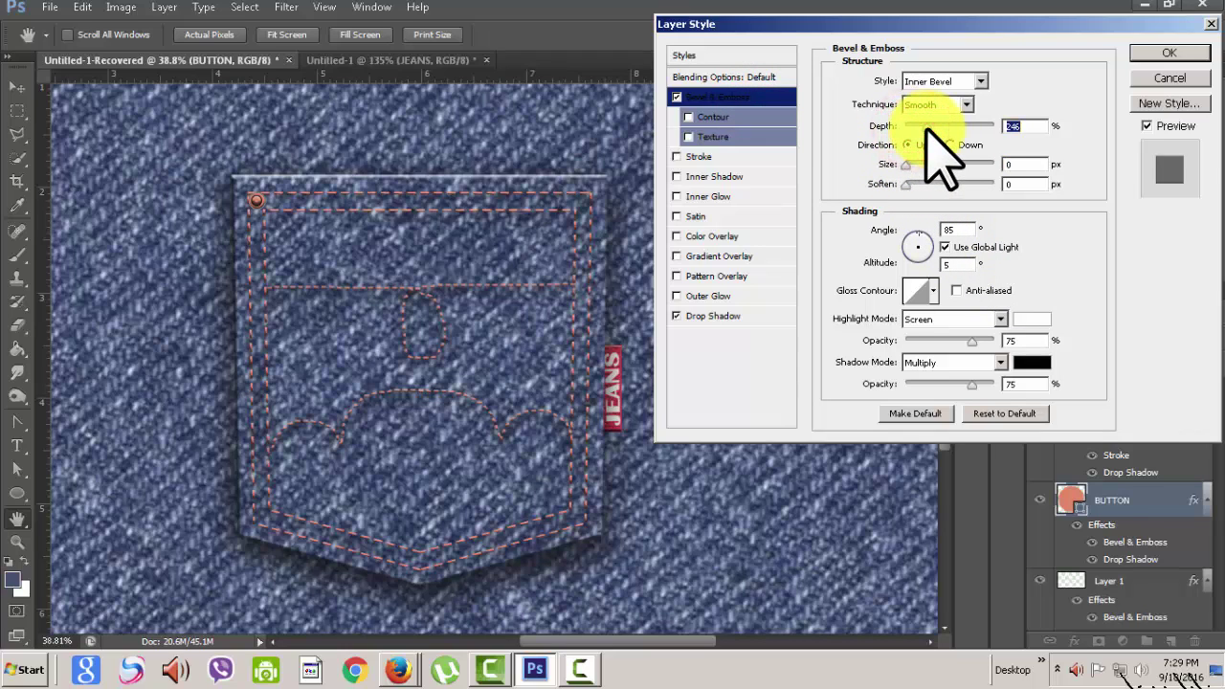
left_click_drag(933, 131, 992, 125)
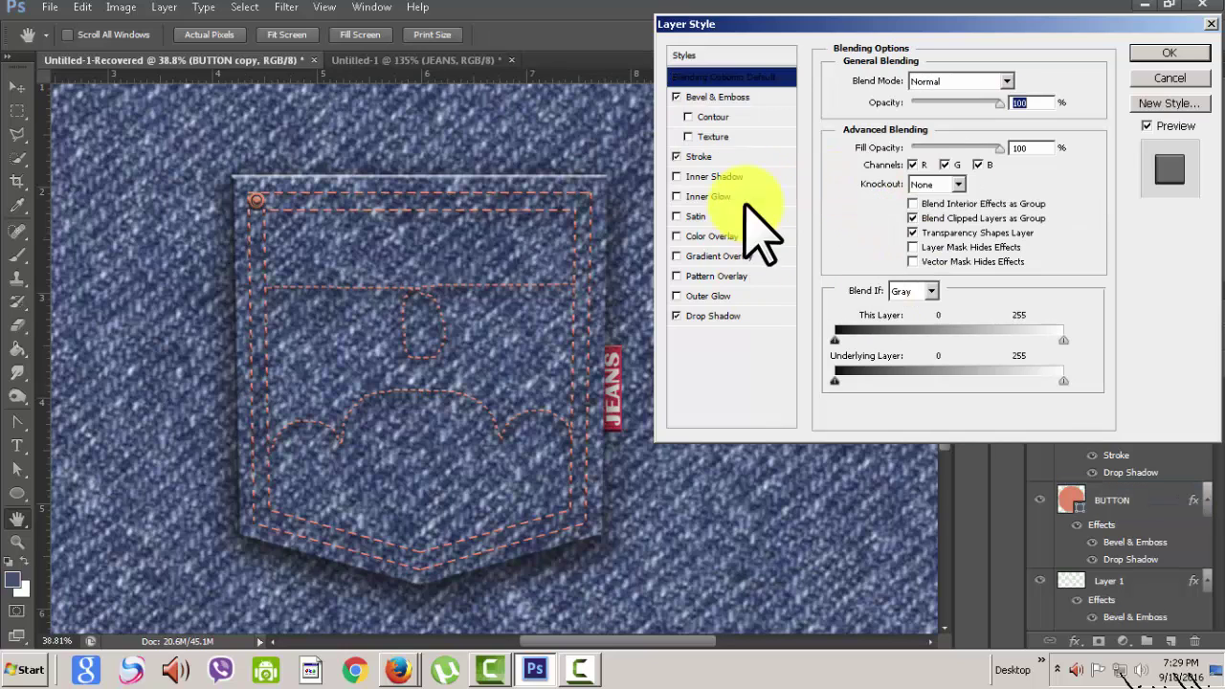
left_click(737, 157)
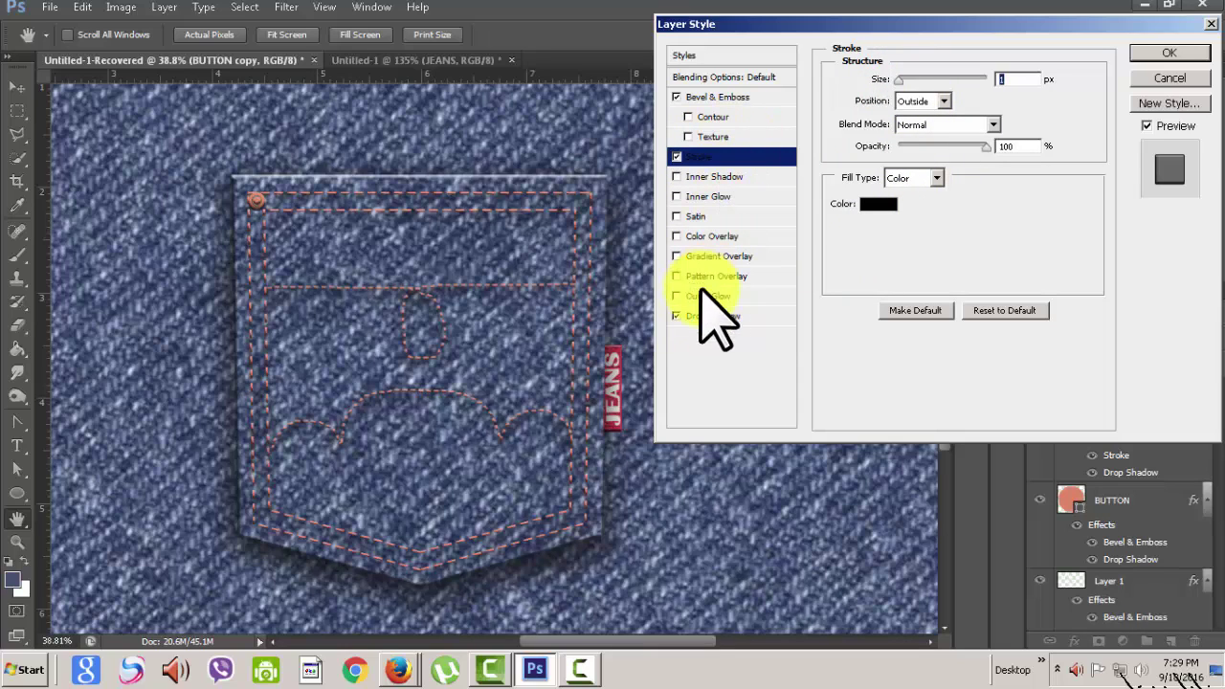
left_click(744, 317)
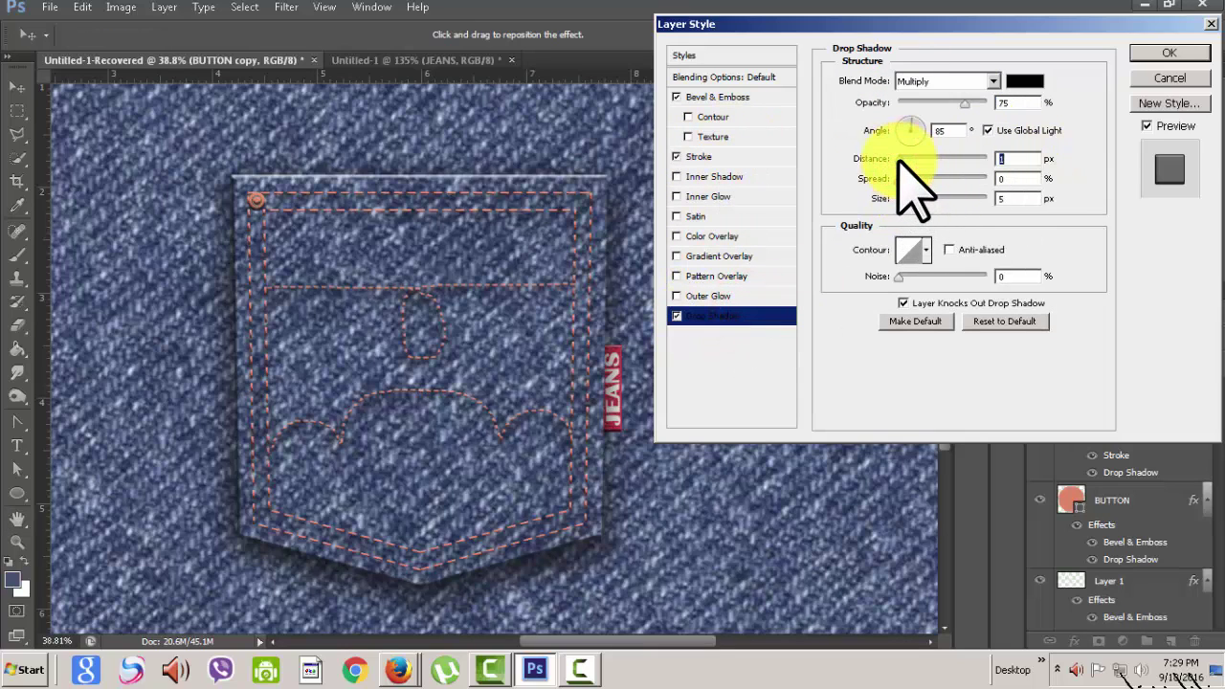
left_click(1149, 52)
scroll(584, 469, "up", 1)
scroll(594, 467, "up", 1)
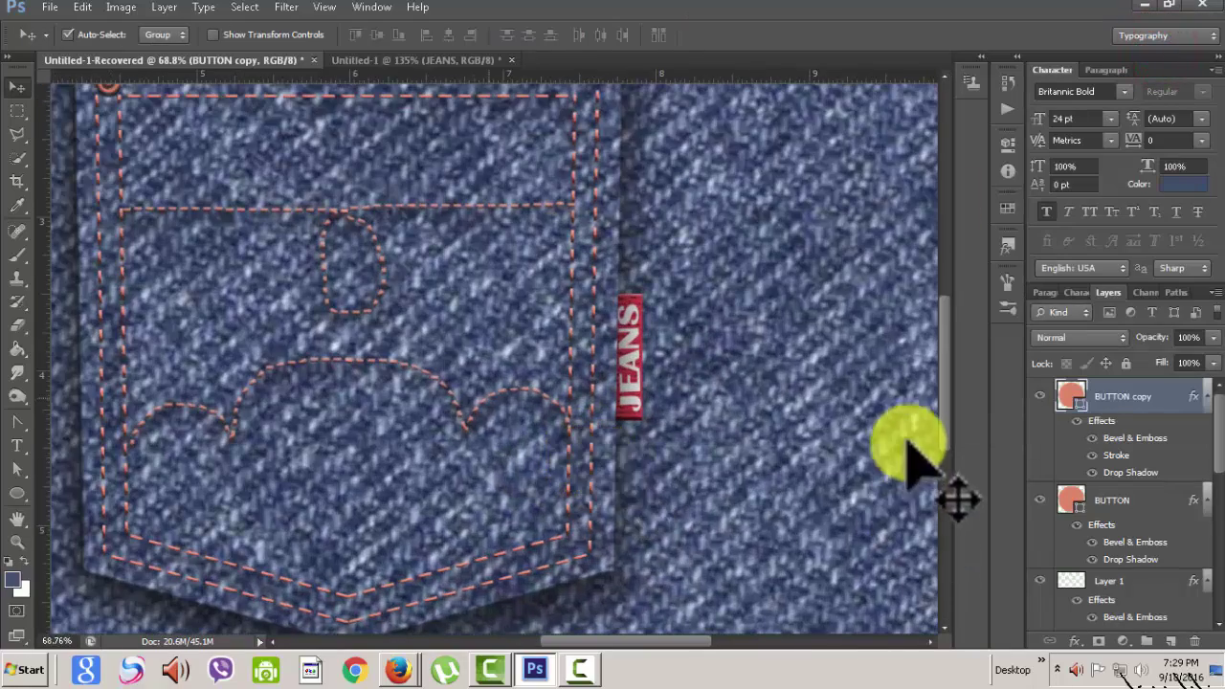
Add a default Inner Shadow (10 px distance) to the BUTTON rivet layer
scroll(919, 441, "up", 1)
scroll(940, 402, "up", 1)
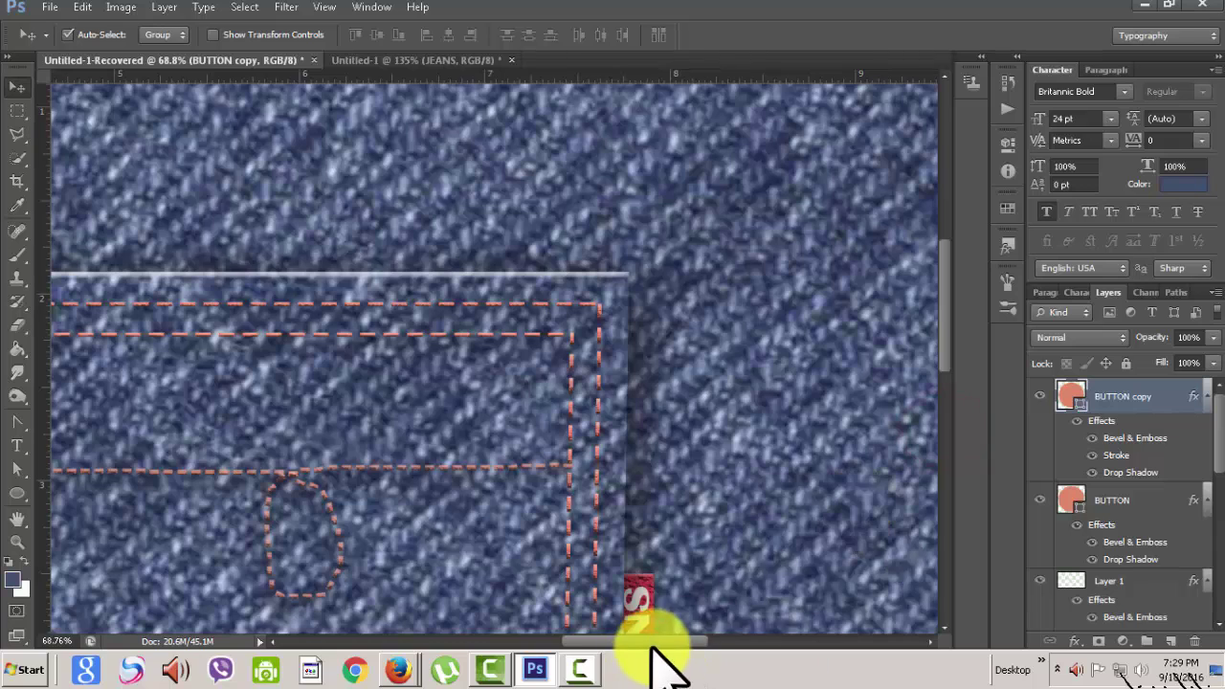
left_click_drag(658, 640, 601, 640)
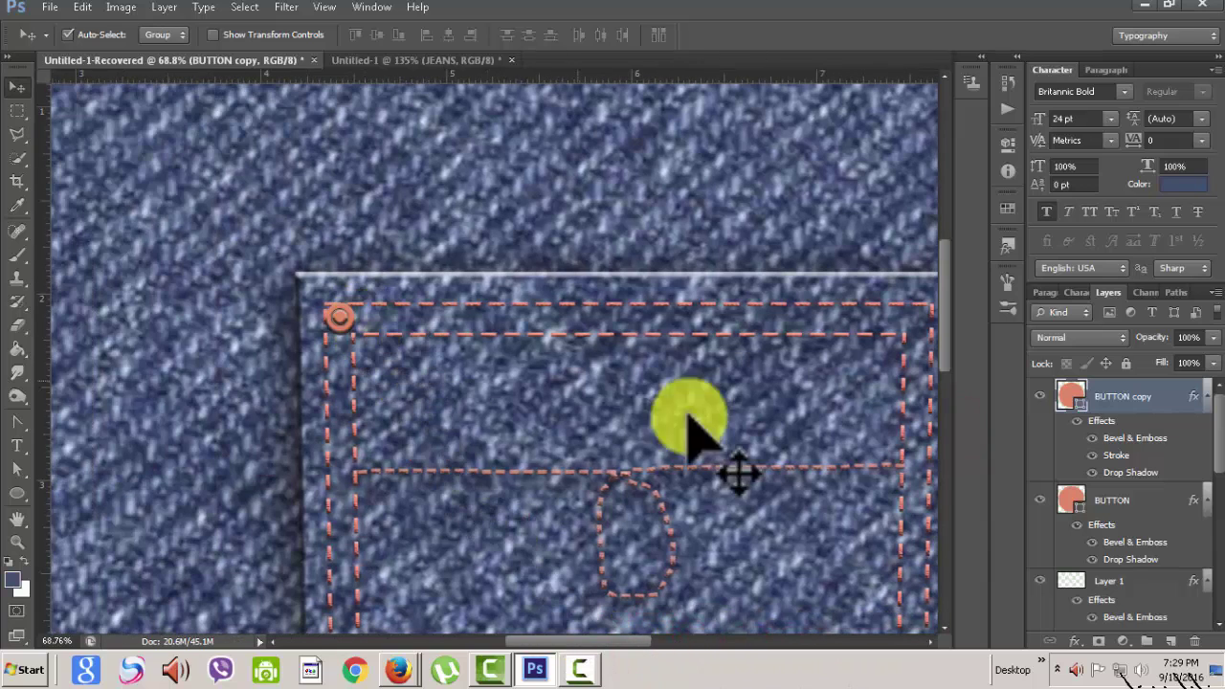
left_click(1130, 521)
double_click(1139, 499)
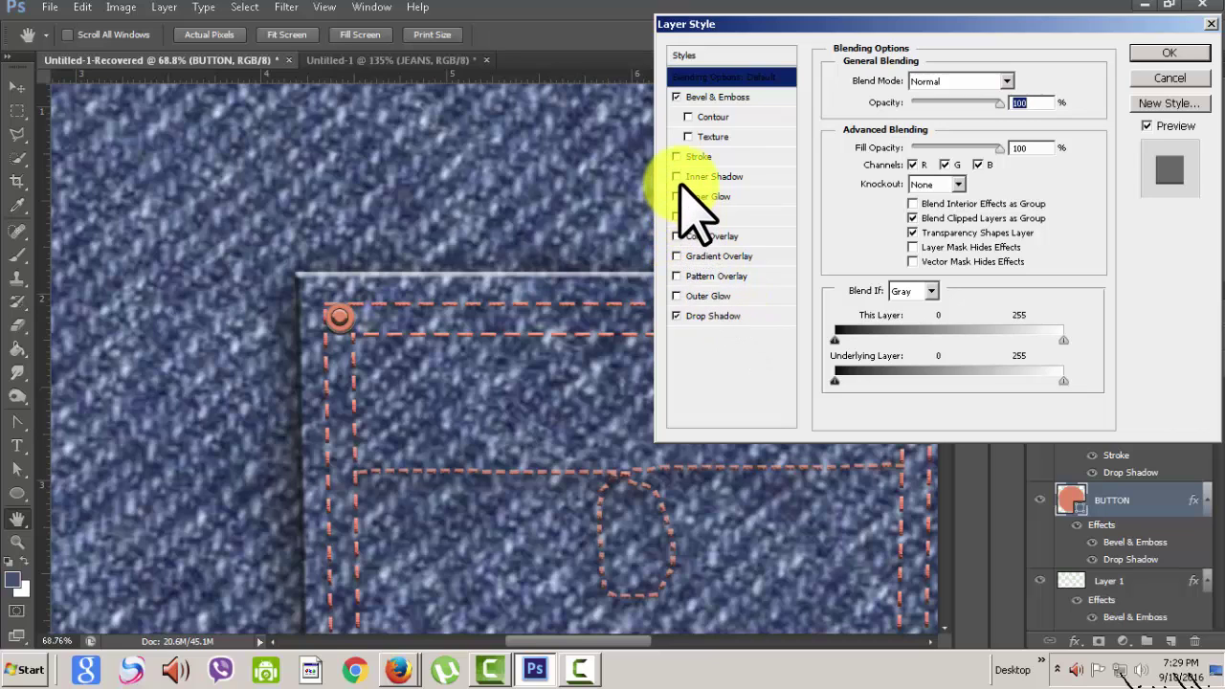
left_click(749, 178)
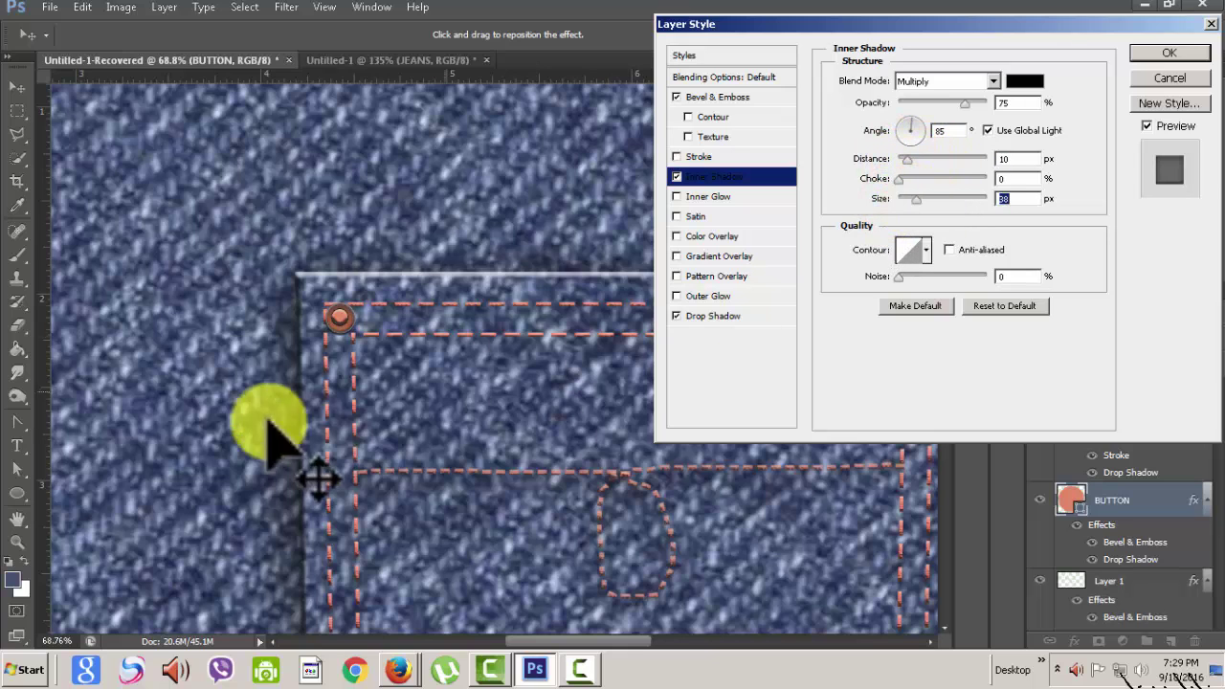
left_click(1187, 52)
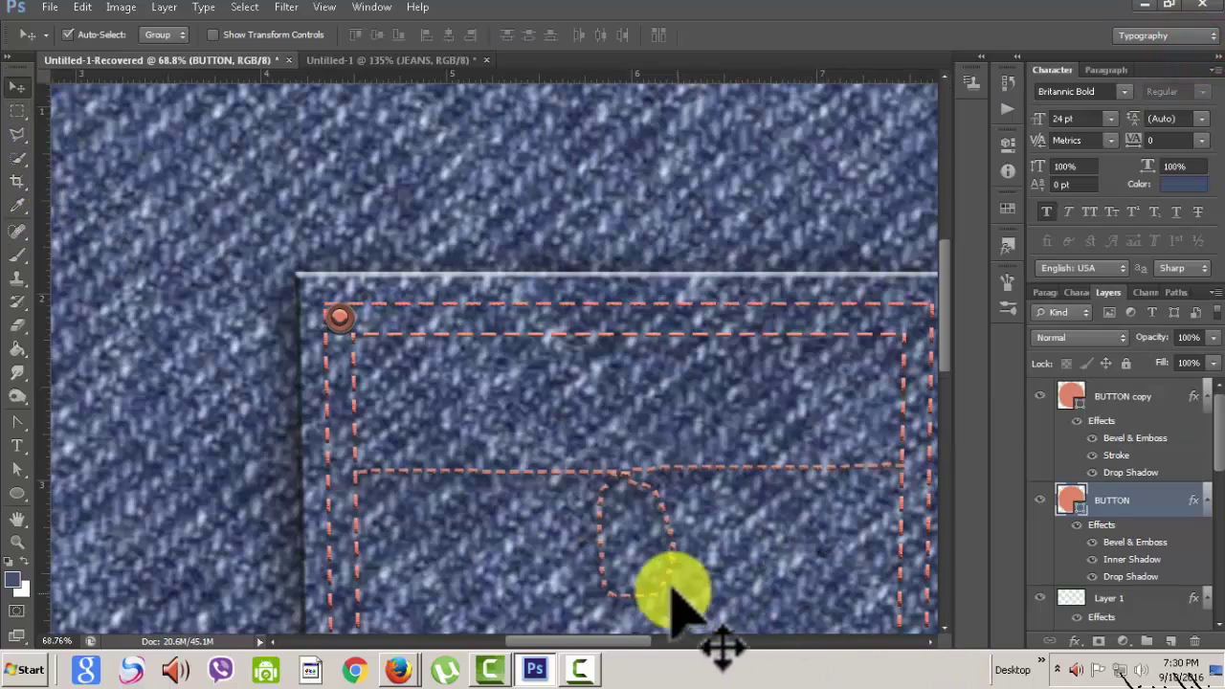
Duplicate the BUTTON and BUTTON copy layers together as BUTTON copy 2 and copy 3
scroll(747, 462, "down", 2)
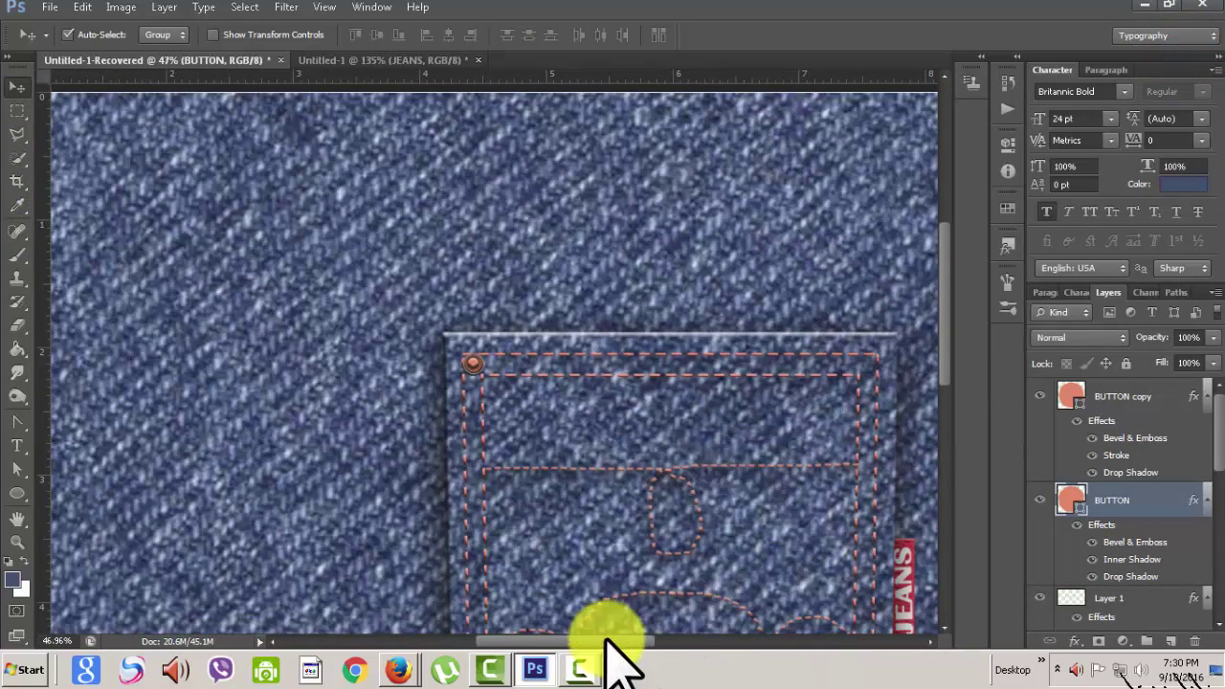
left_click_drag(609, 640, 659, 640)
left_click(852, 329)
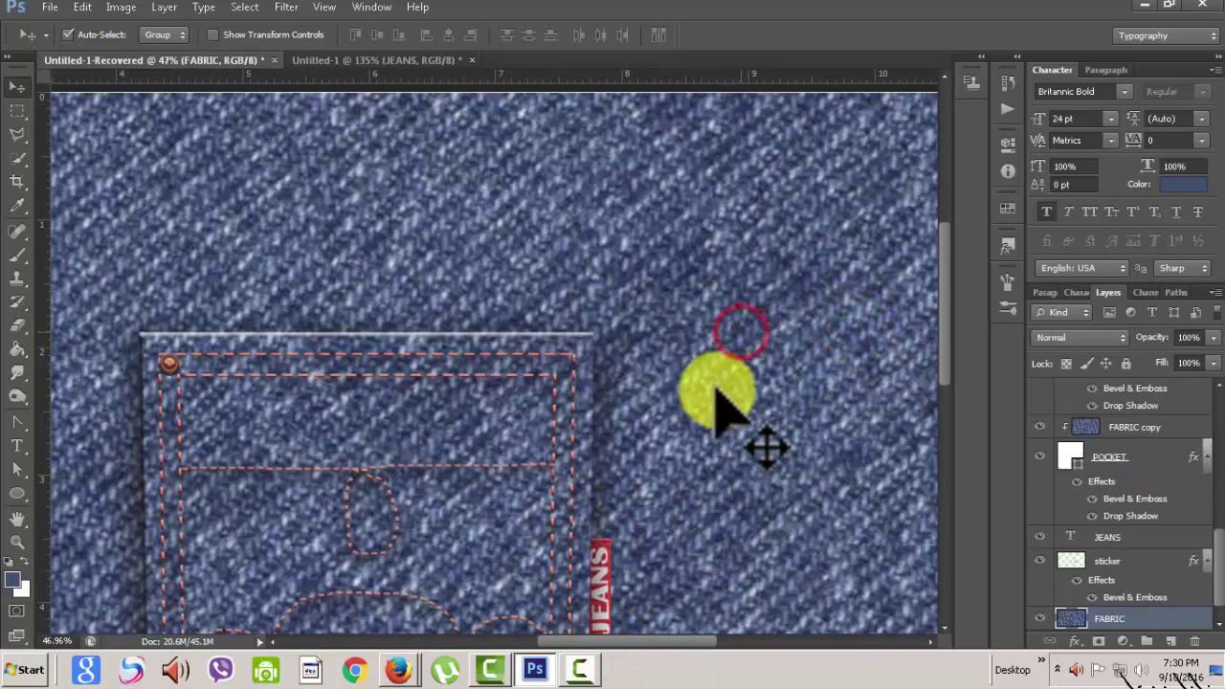
scroll(717, 405, "down", 1)
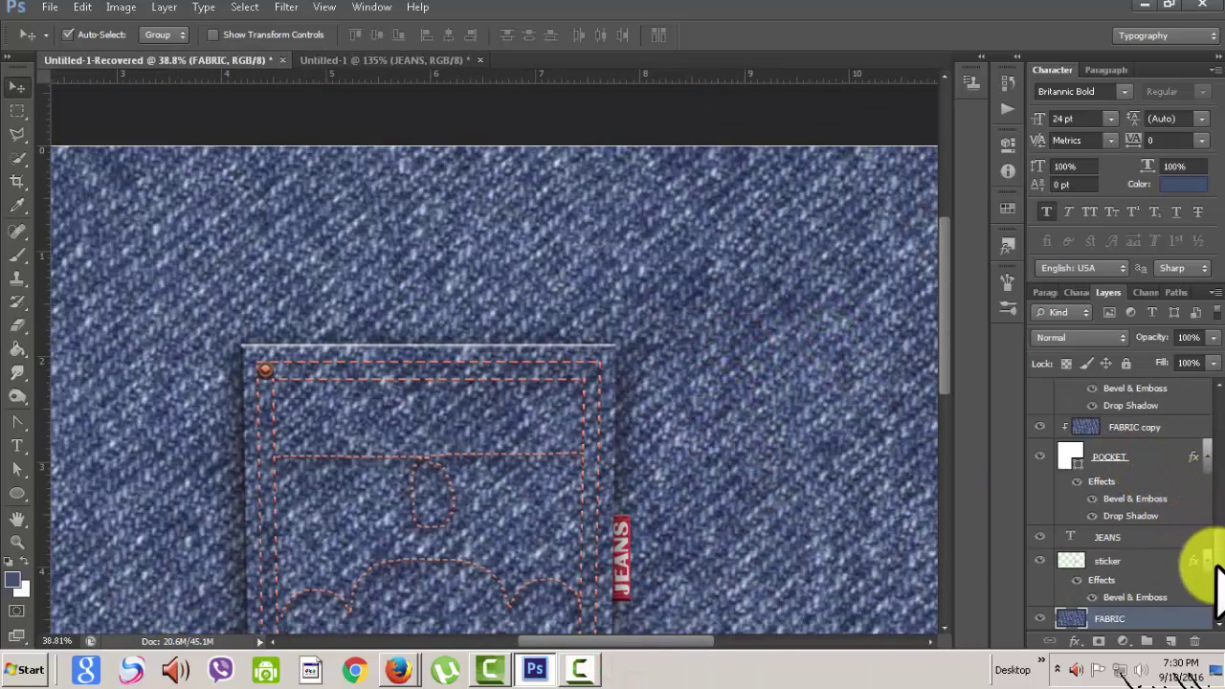
left_click_drag(1204, 560, 1211, 412)
left_click(1148, 399)
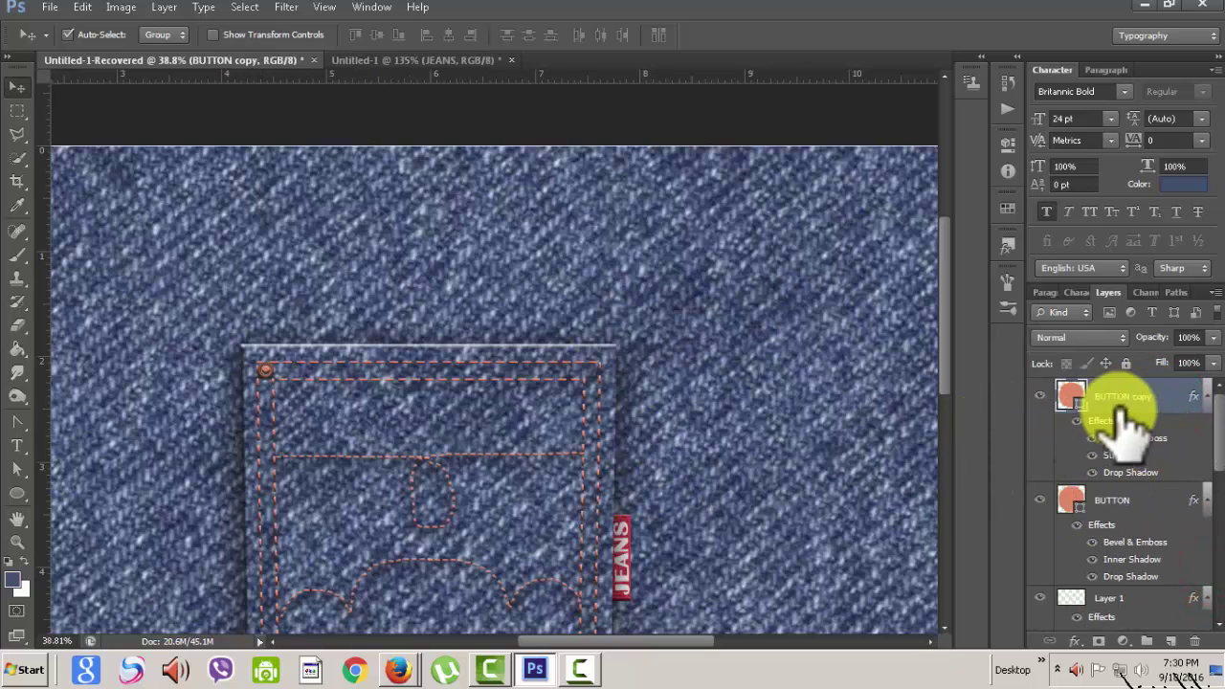
scroll(559, 439, "up", 2)
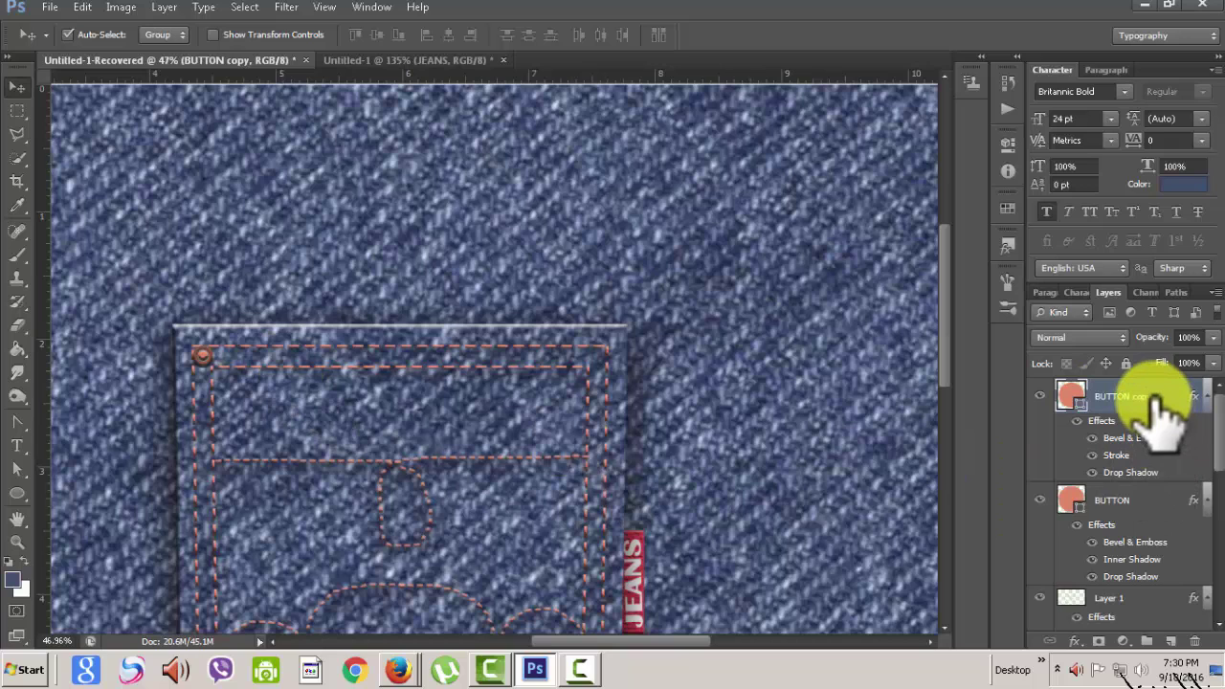
left_click(1155, 496, "shift")
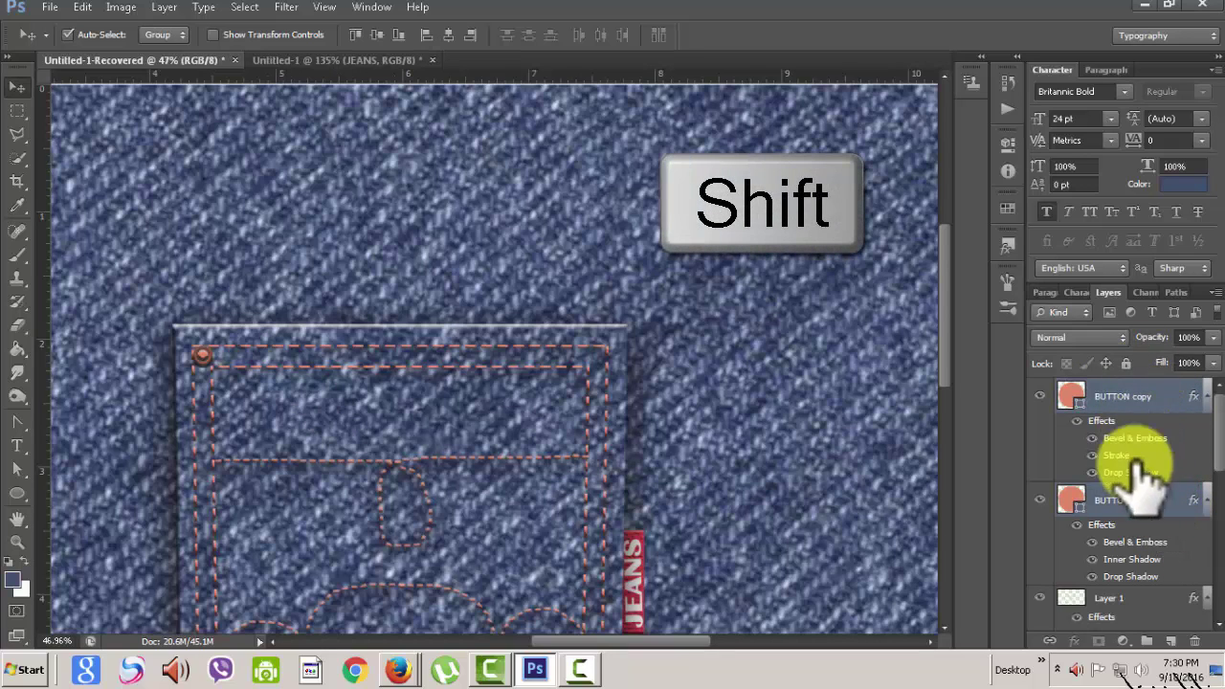
right_click(1171, 400)
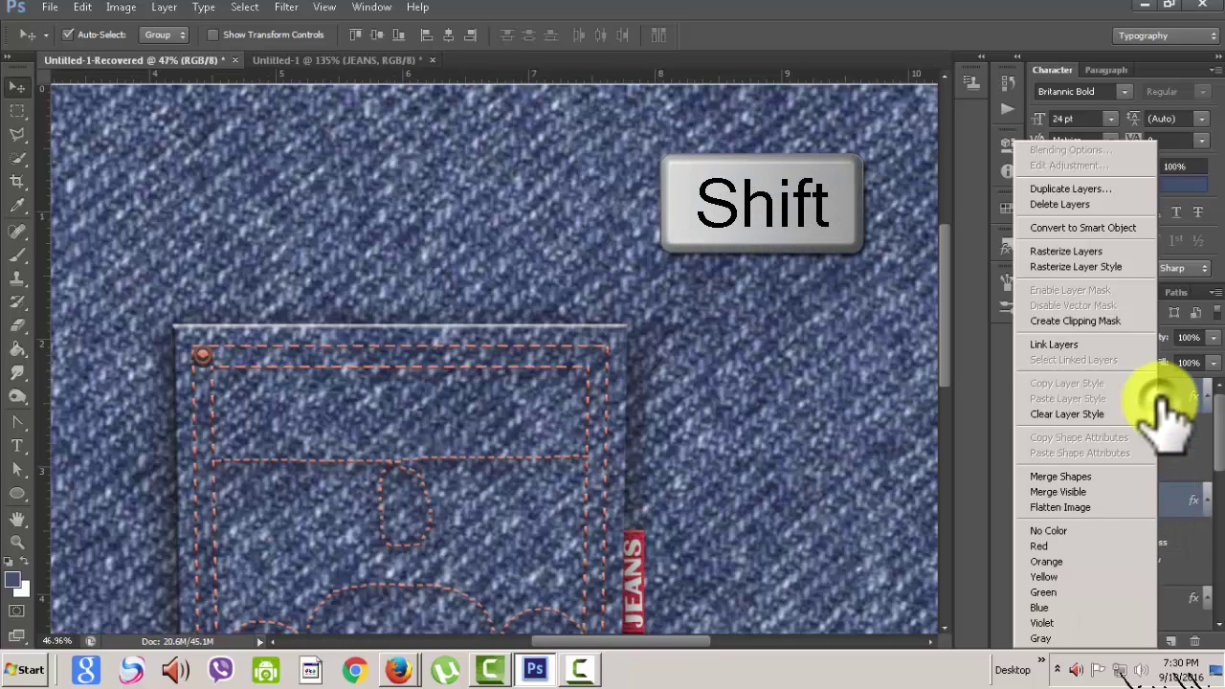
left_click(1094, 189)
left_click(795, 197)
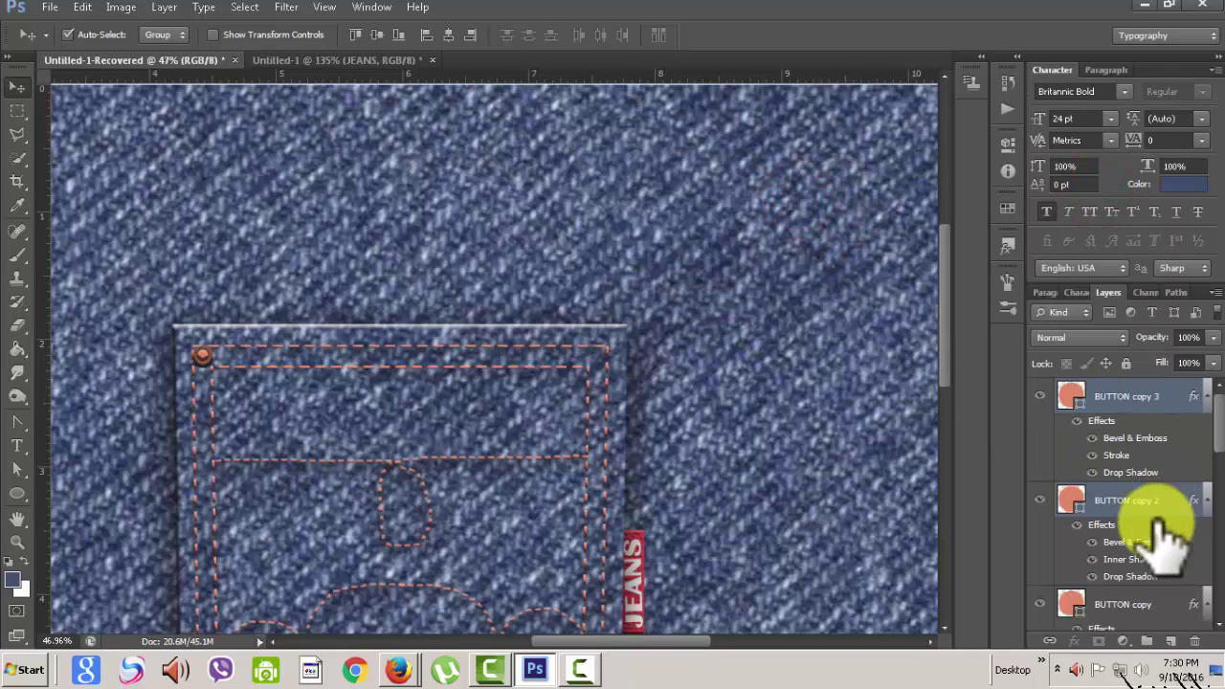
Move the duplicated rivet along the top stitching to the pocket's top-right corner
scroll(1211, 440, "down", 1)
scroll(1211, 440, "down", 2)
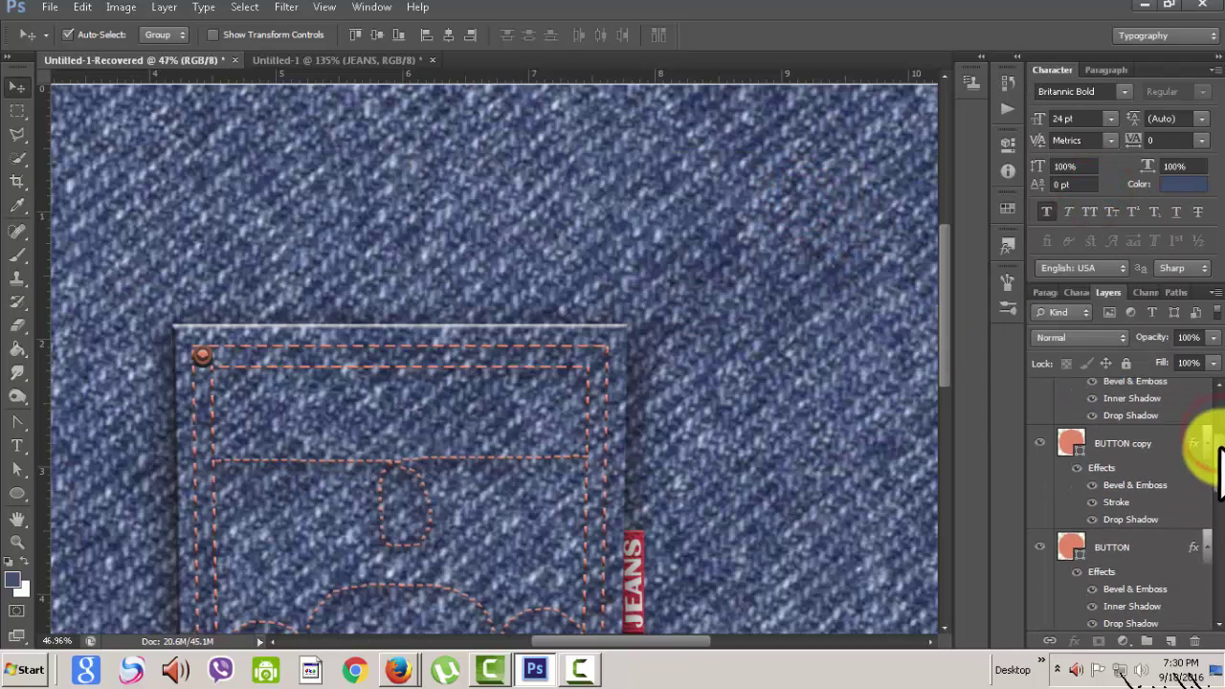
scroll(1211, 440, "up", 3)
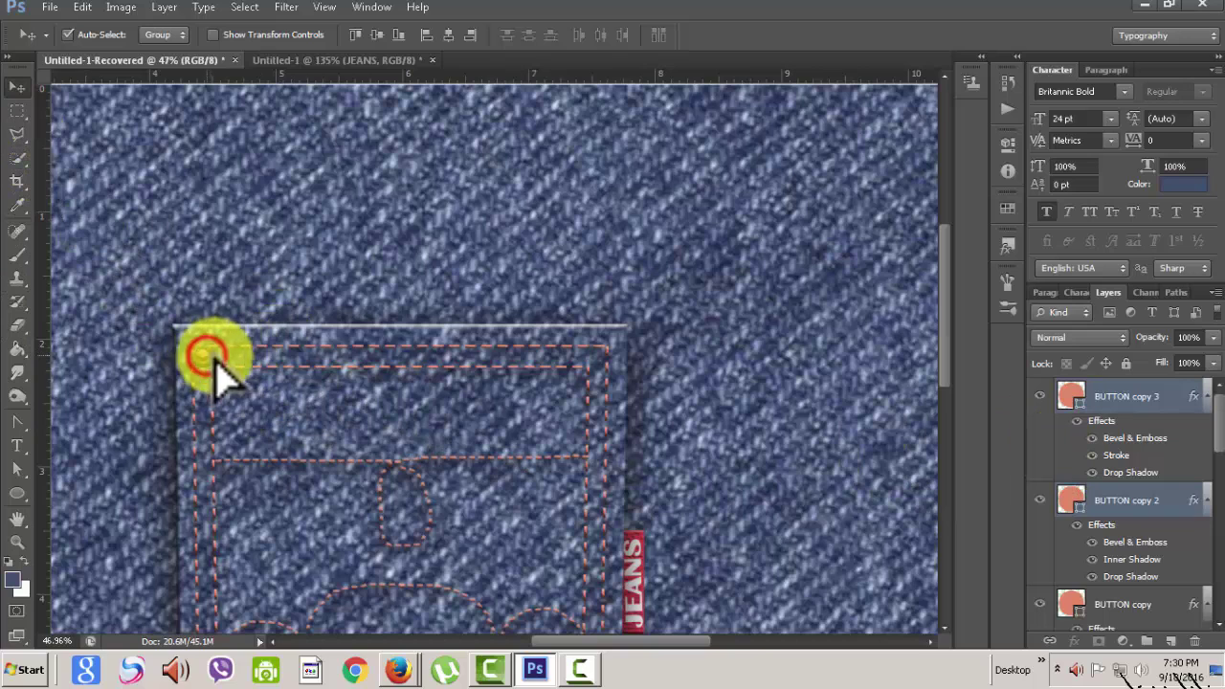
left_click_drag(215, 361, 587, 370)
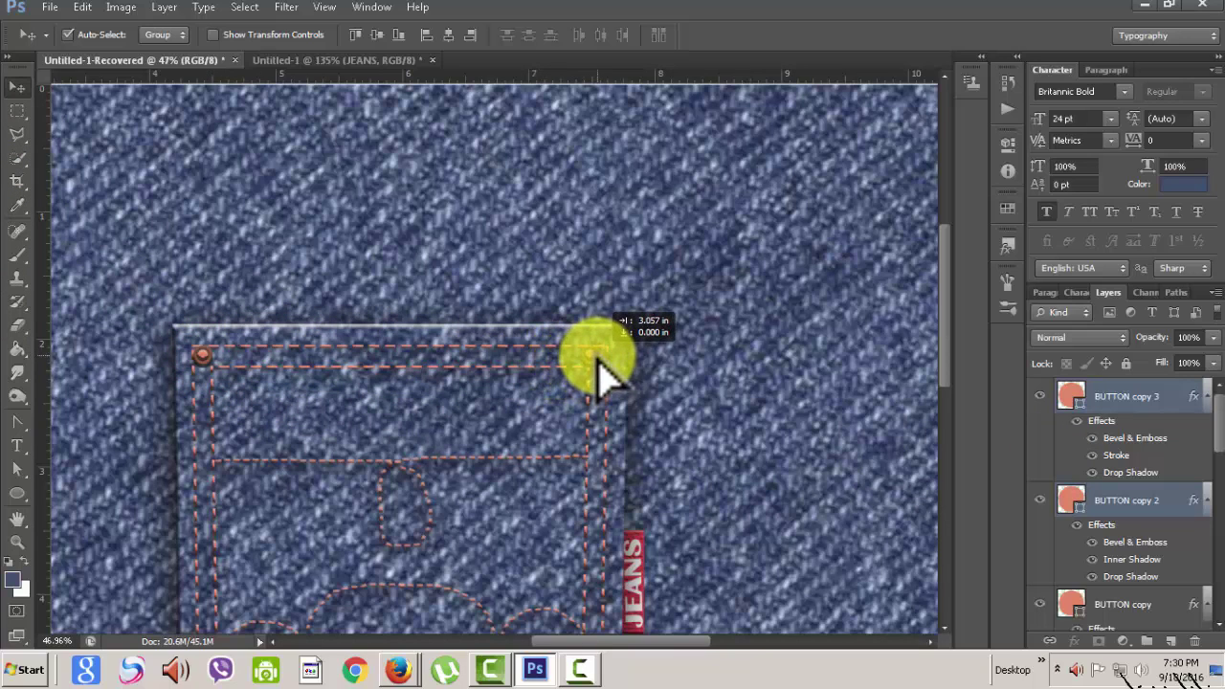
left_click_drag(600, 364, 606, 365)
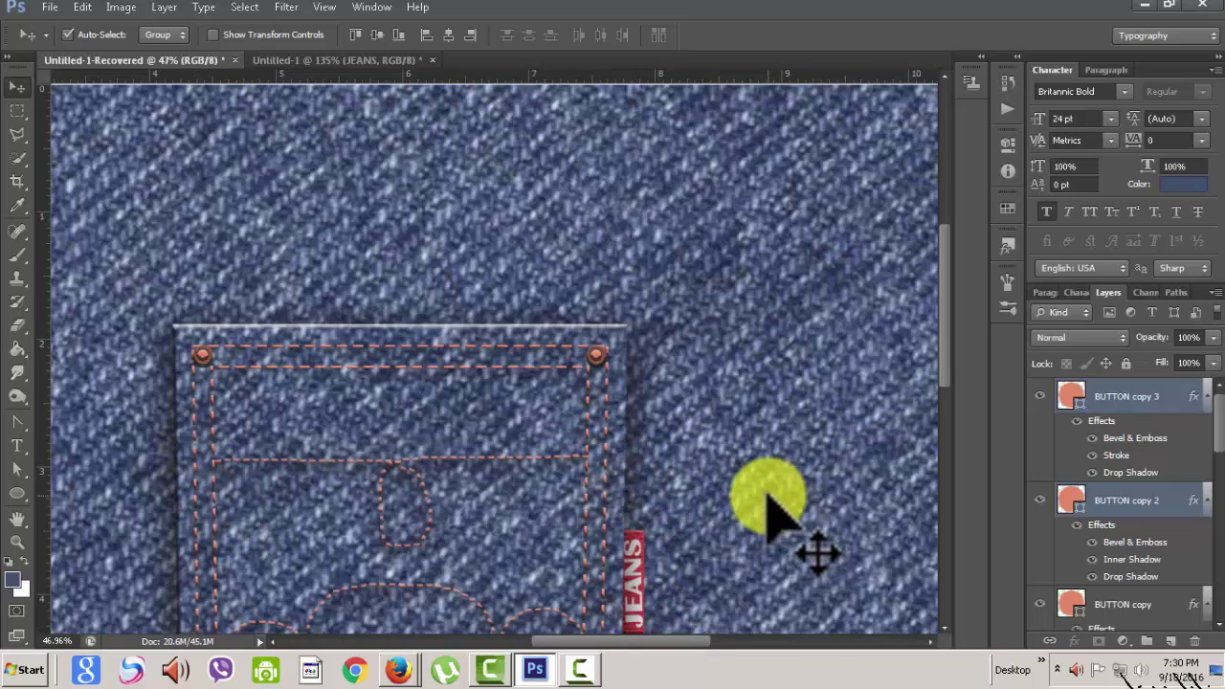
scroll(733, 374, "down", 2)
scroll(738, 410, "down", 1)
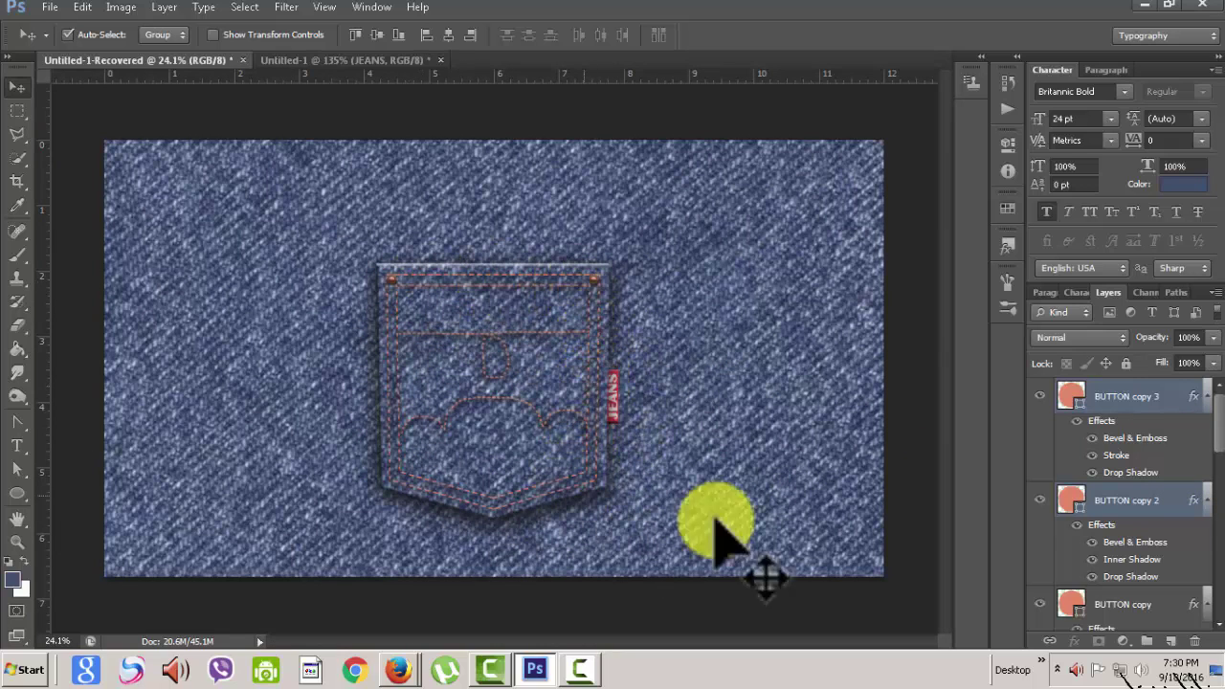
Group all pocket layers from BUTTON copy 3 down with Ctrl+G and name the group POCKET
left_click(1176, 393)
scroll(1210, 460, "down", 2)
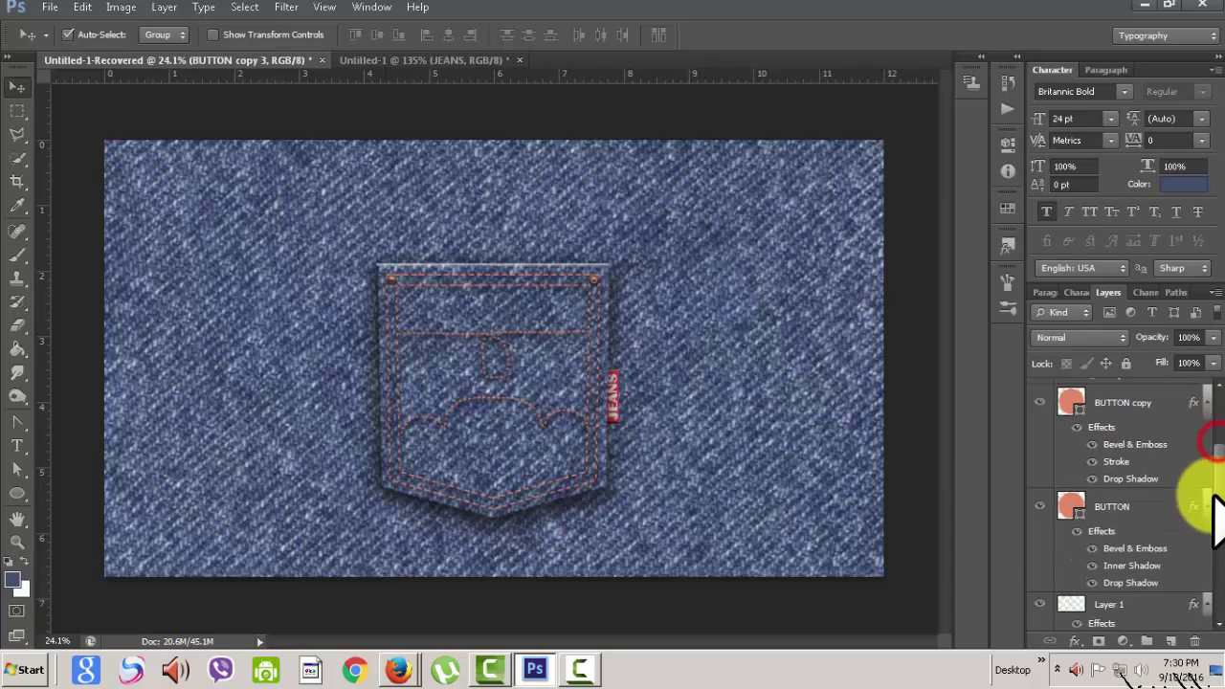
scroll(1204, 505, "down", 3)
scroll(1203, 560, "down", 3)
scroll(1203, 587, "down", 3)
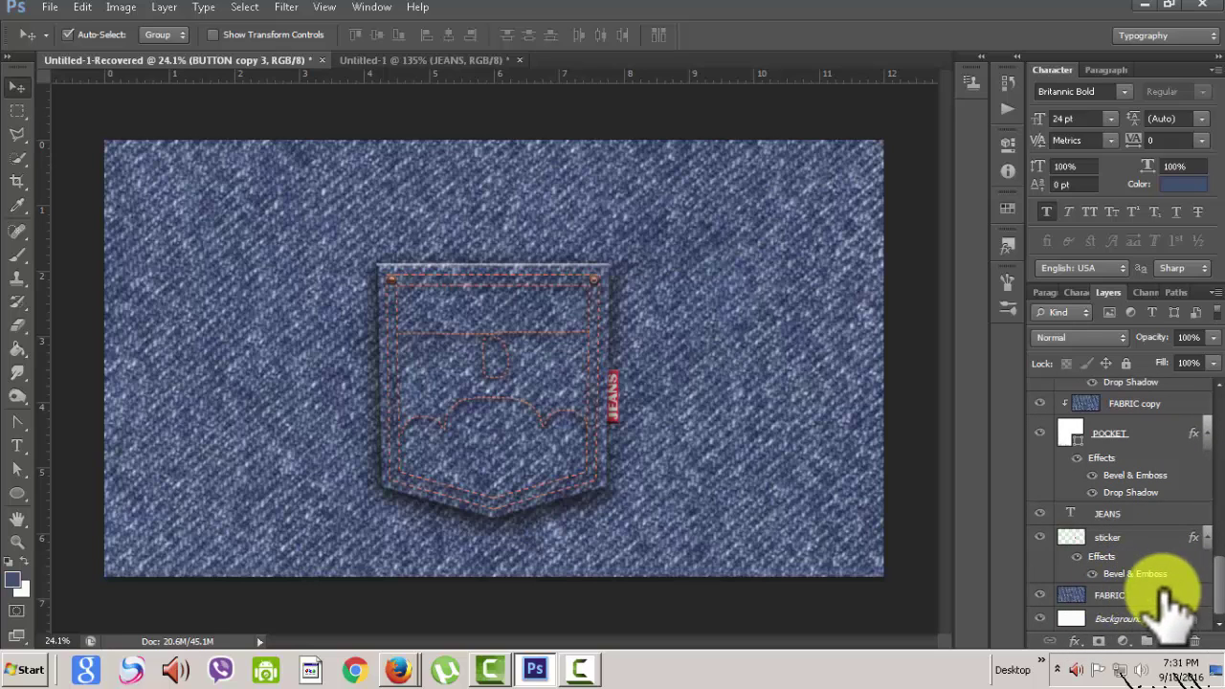
left_click(1160, 518, "shift")
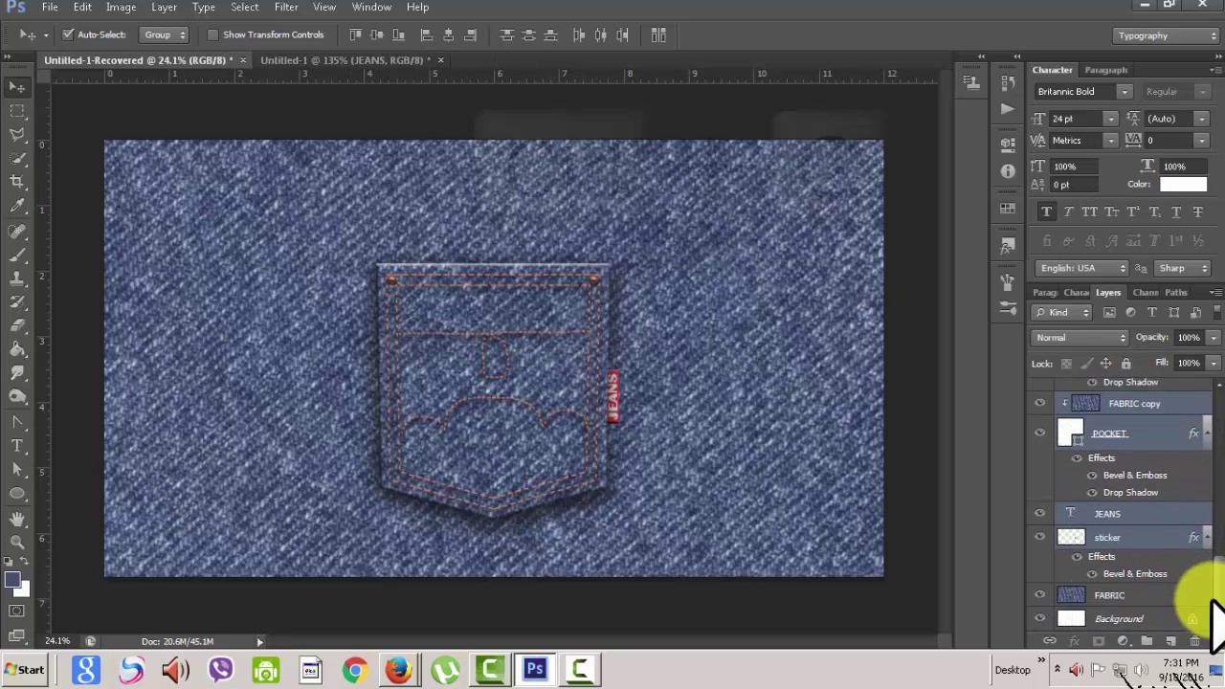
key("ctrl+g")
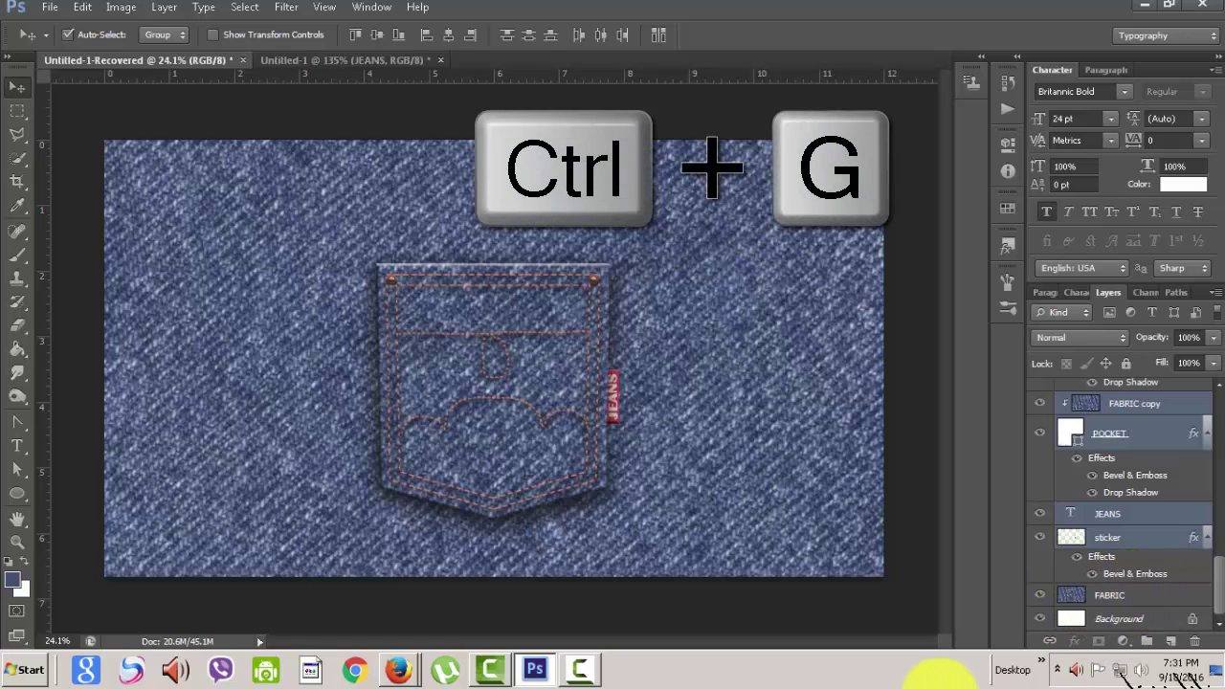
key("ctrl+g")
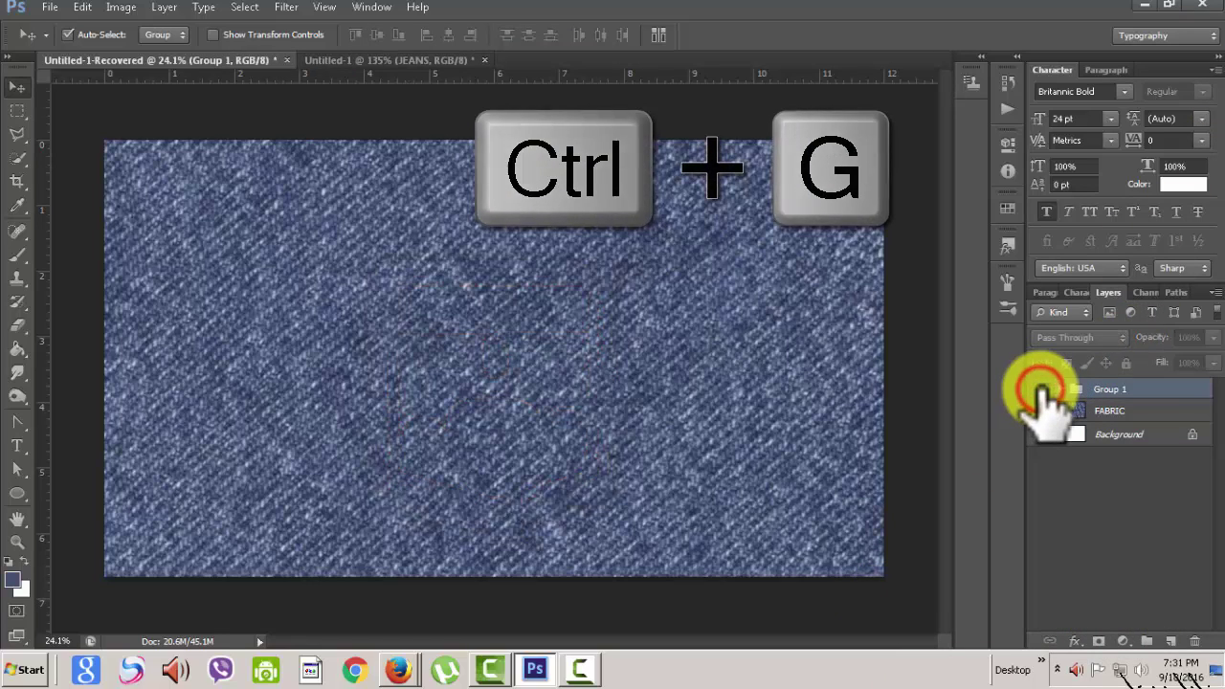
double_click(1145, 389)
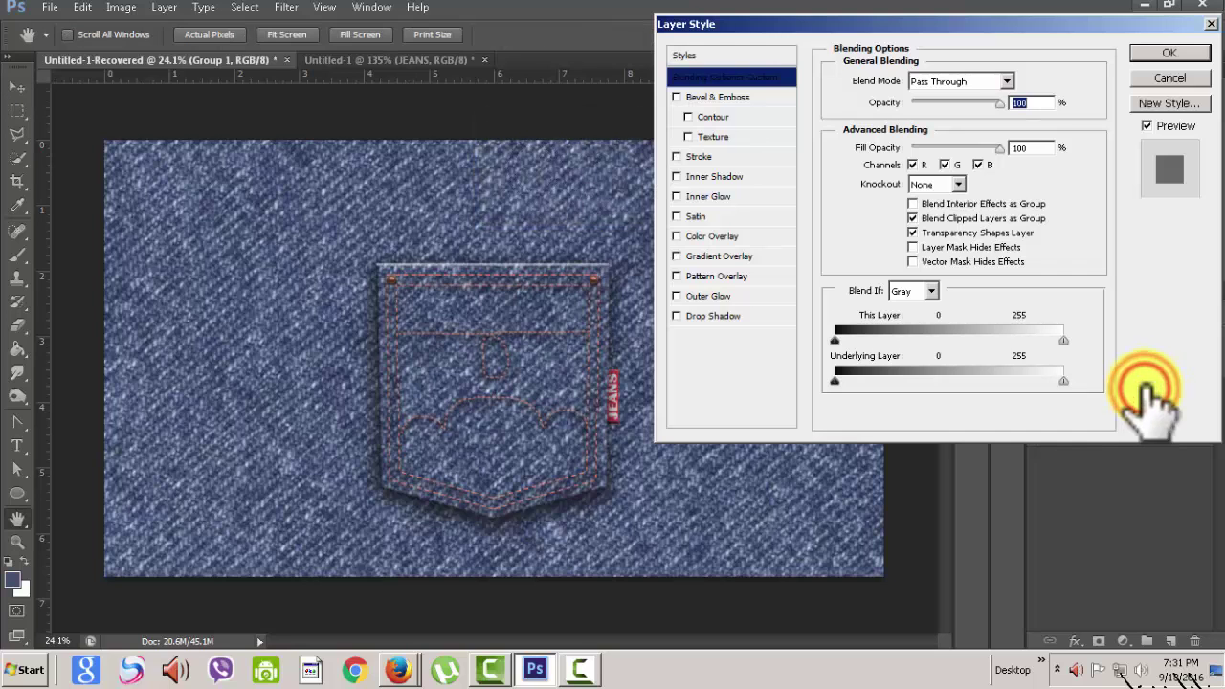
left_click(1173, 78)
type("POCKET")
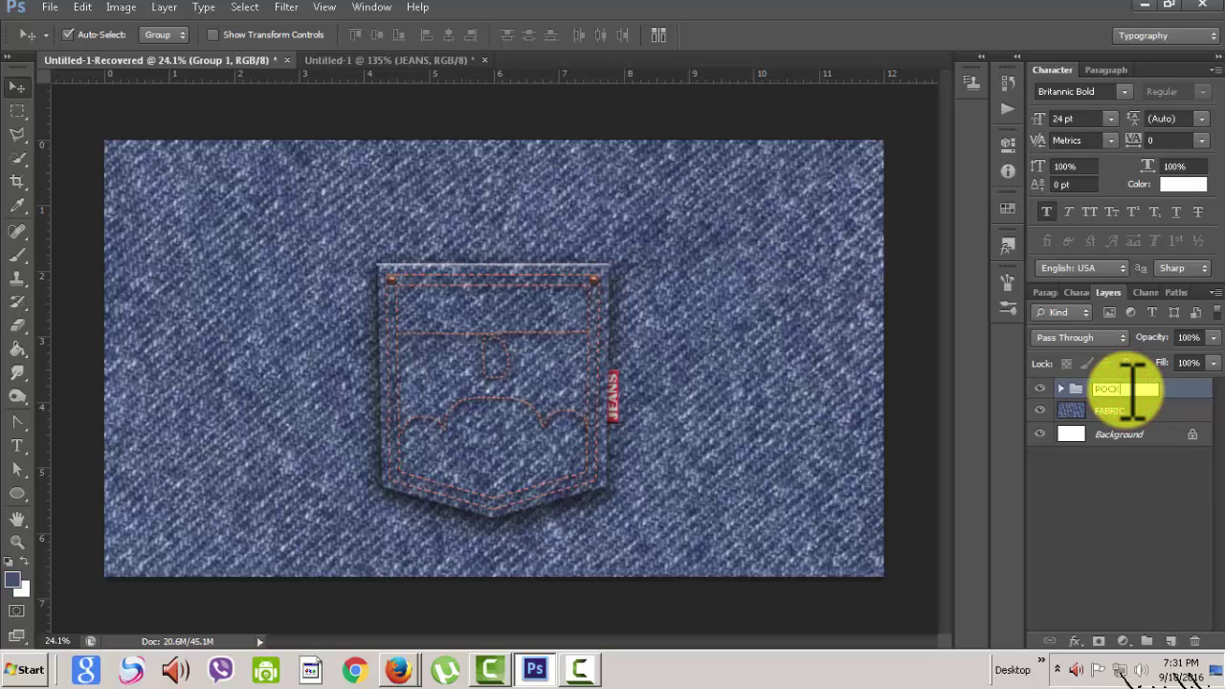
left_click(1187, 386)
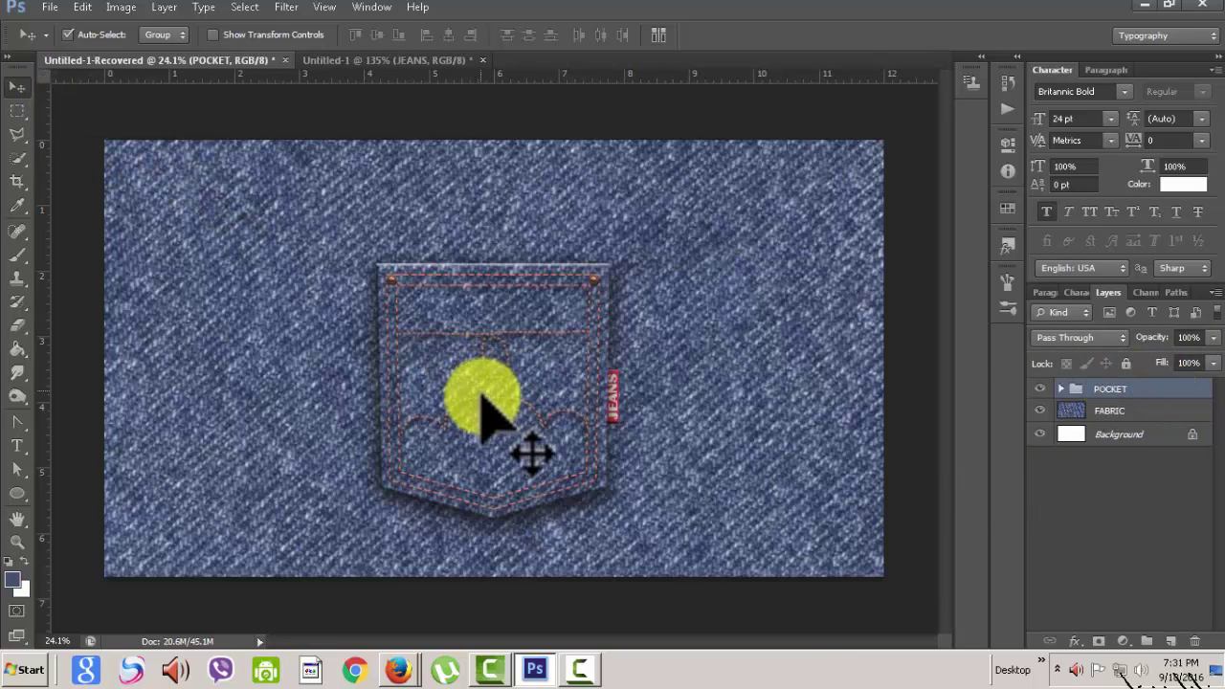
Nudge the POCKET group slightly upward on the denim and zoom in to inspect it
mouse_move(483, 400)
left_mouse_down()
mouse_move(543, 362)
mouse_move(481, 380)
left_mouse_up()
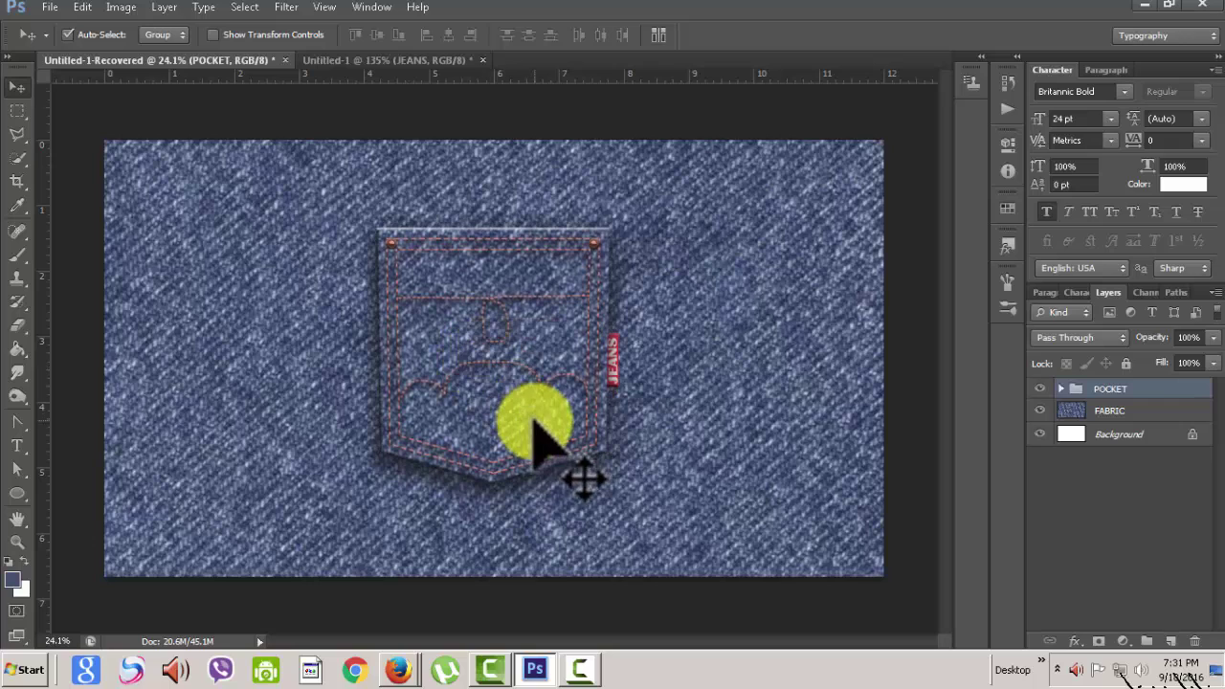
scroll(589, 455, "up", 2)
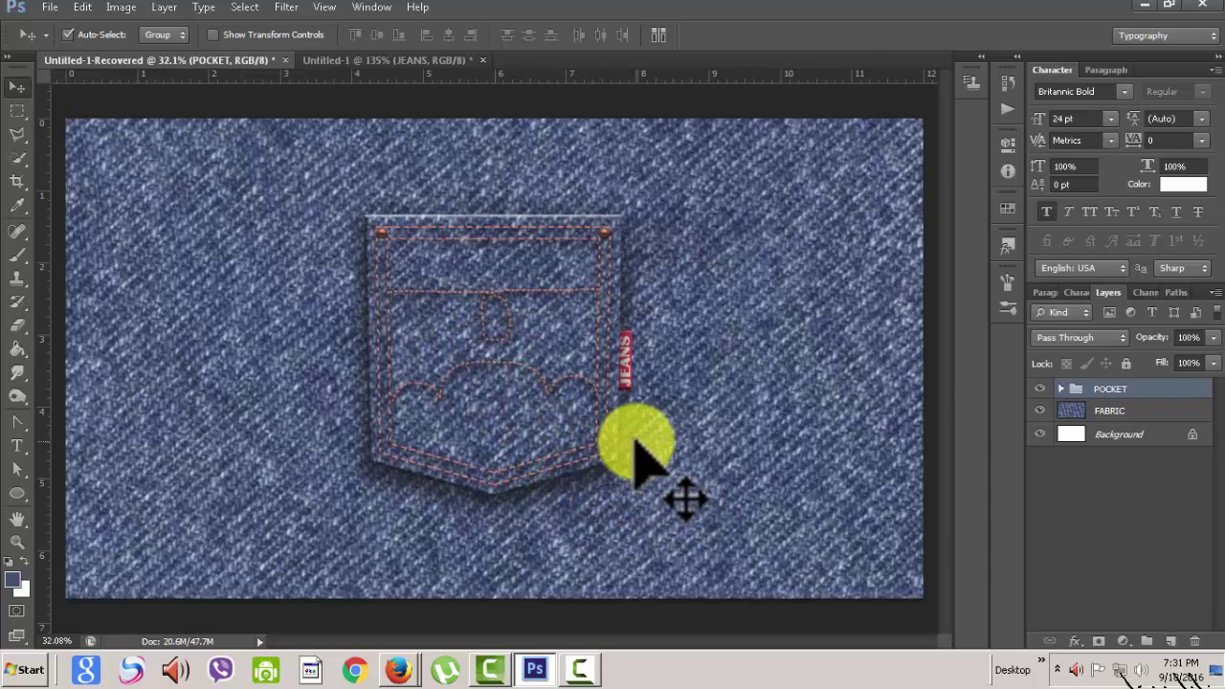
scroll(632, 438, "up", 1)
scroll(629, 438, "up", 1)
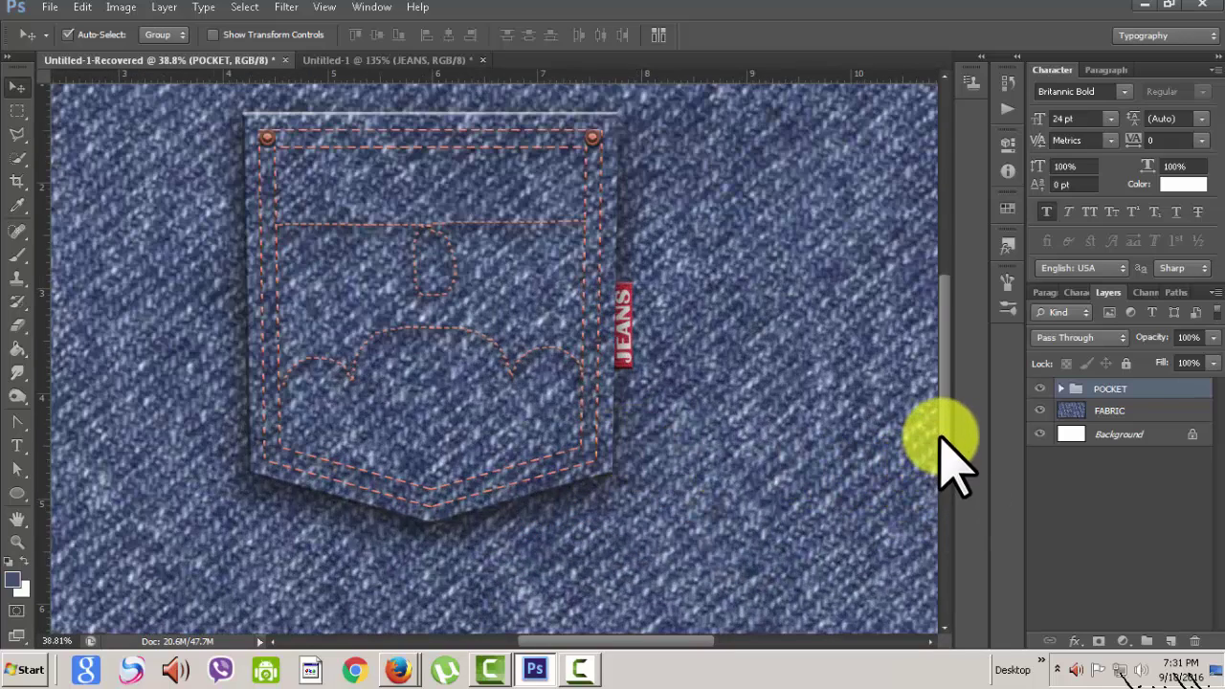
left_click_drag(941, 439, 943, 424)
left_click_drag(680, 641, 668, 643)
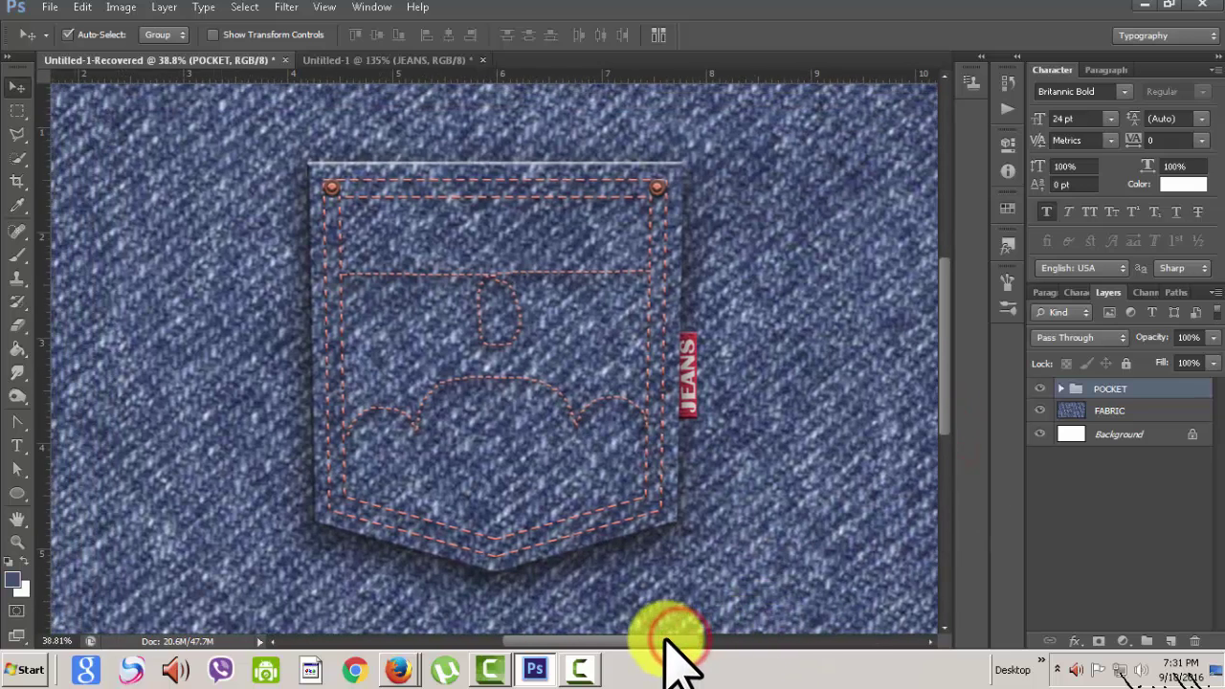
scroll(945, 419, "up", 1)
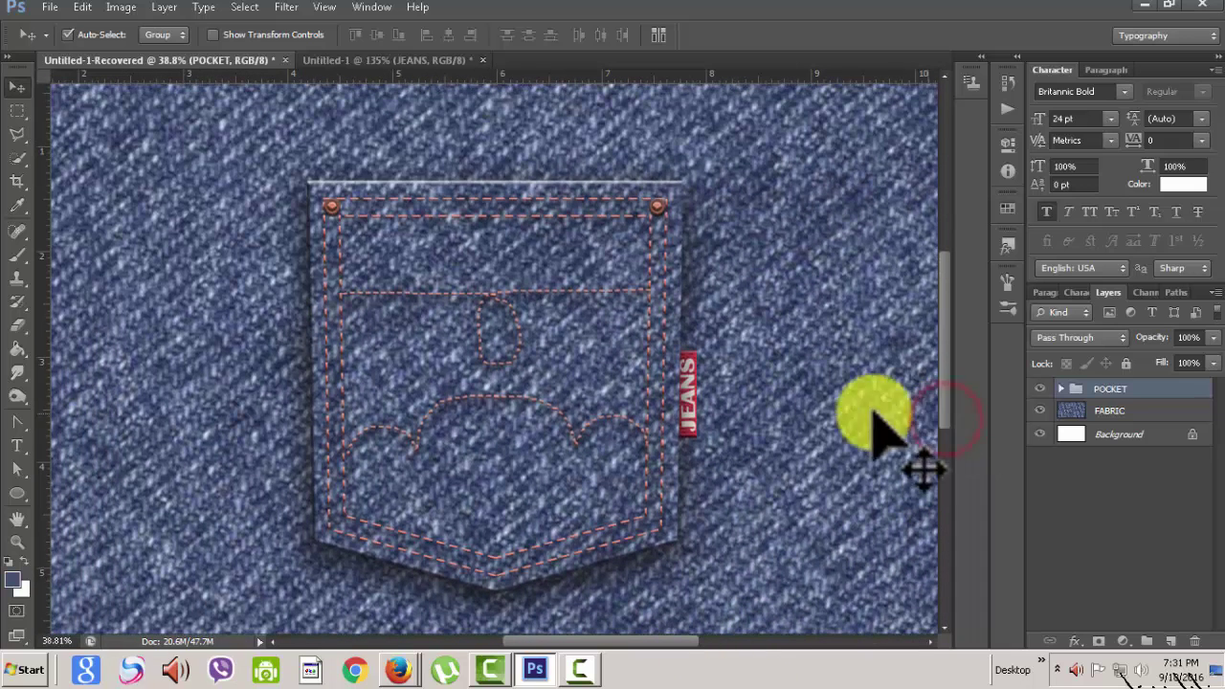